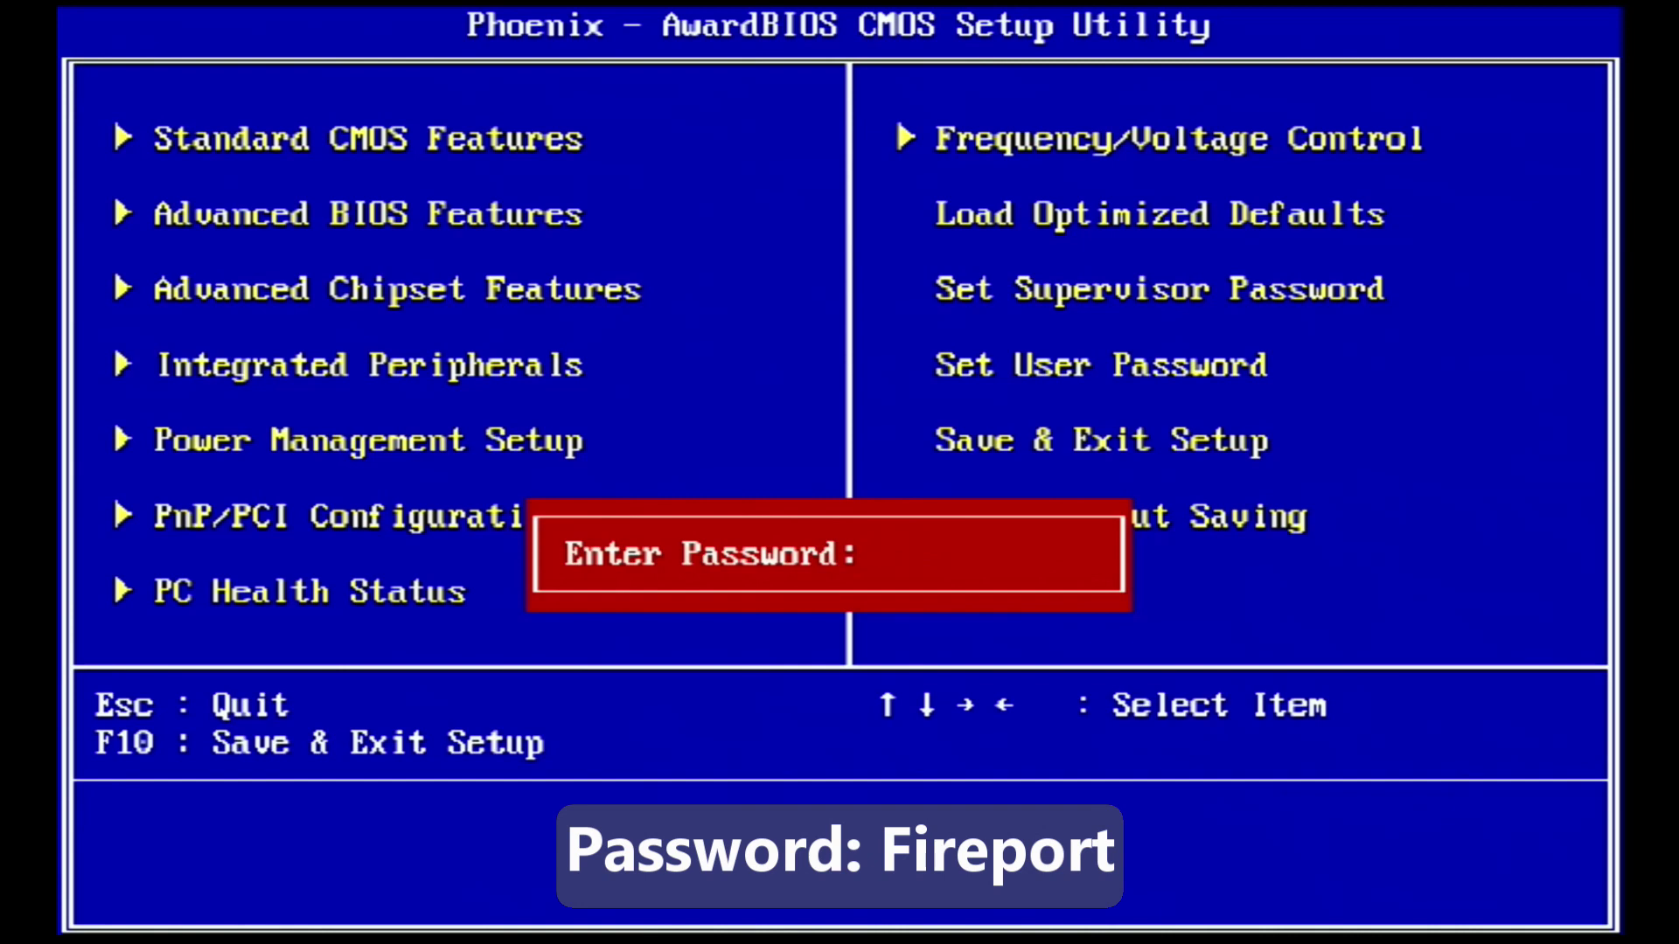
Enter the BIOS setup password and open Advanced BIOS Features
text(Fireport)
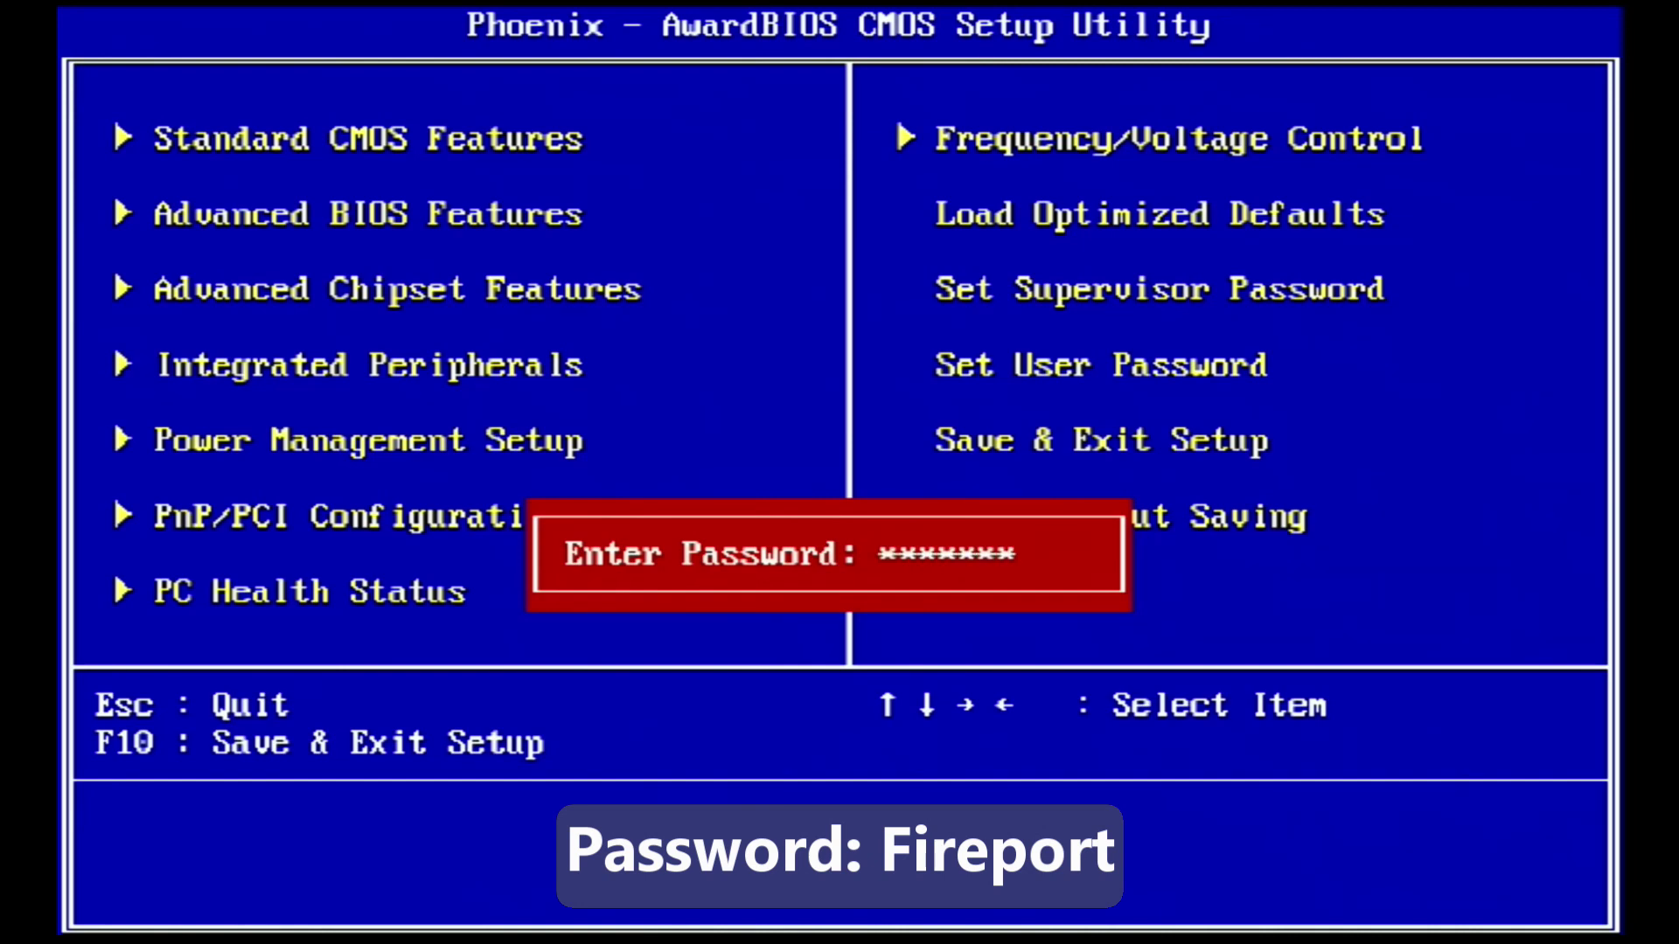
key(Return)
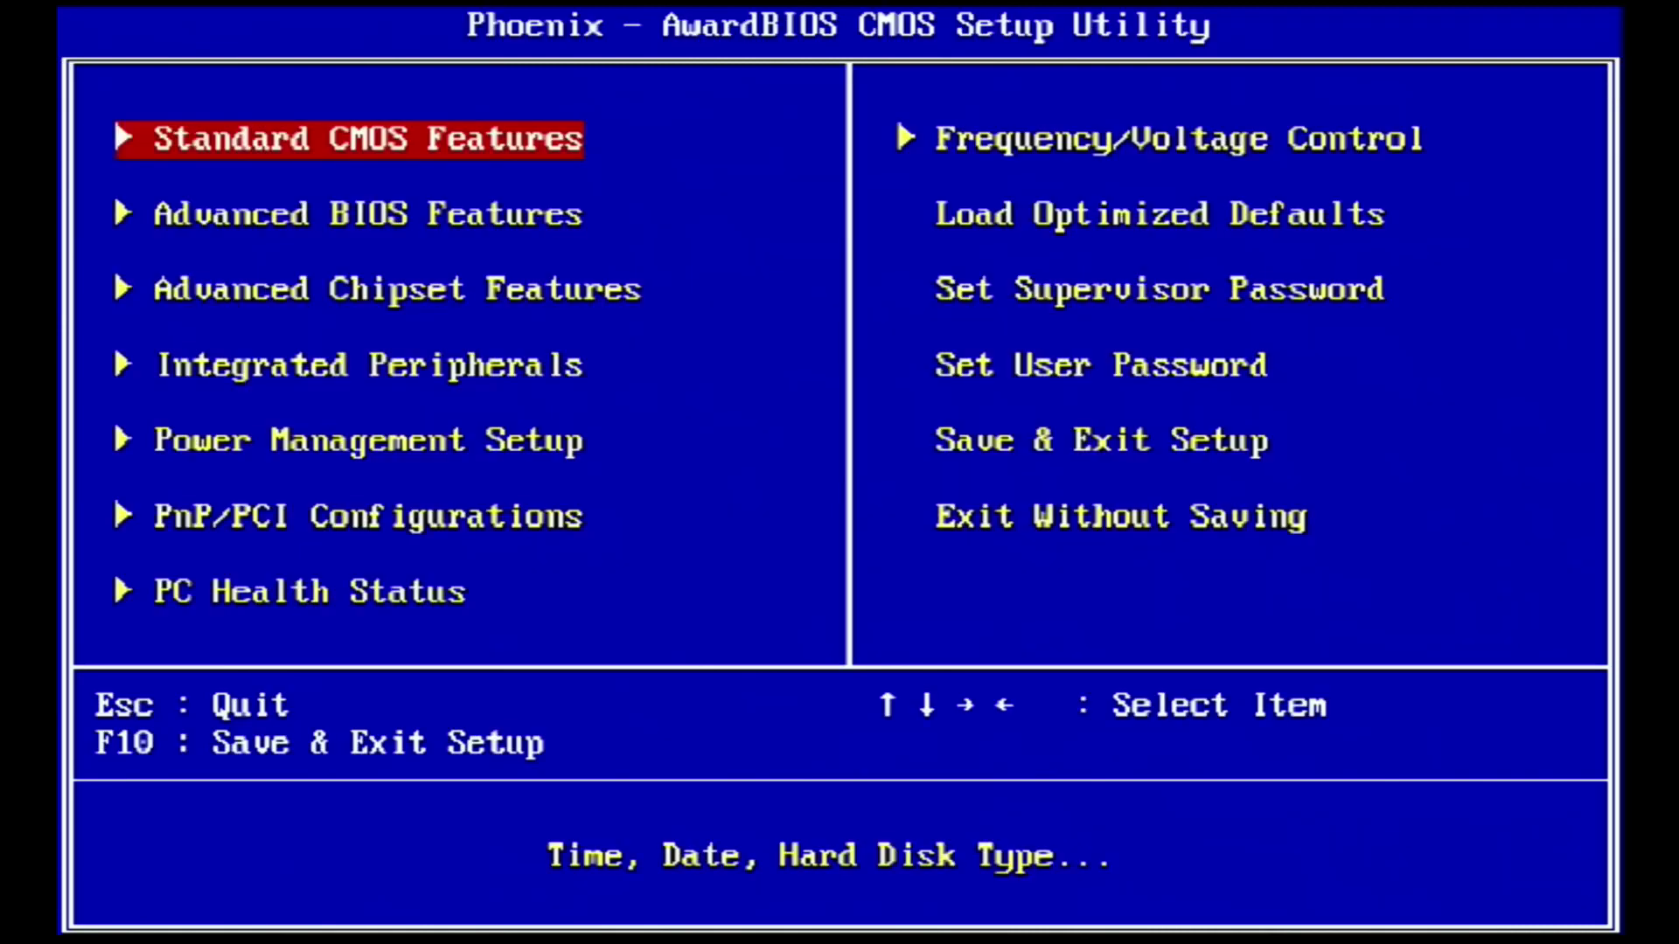
key(Down)
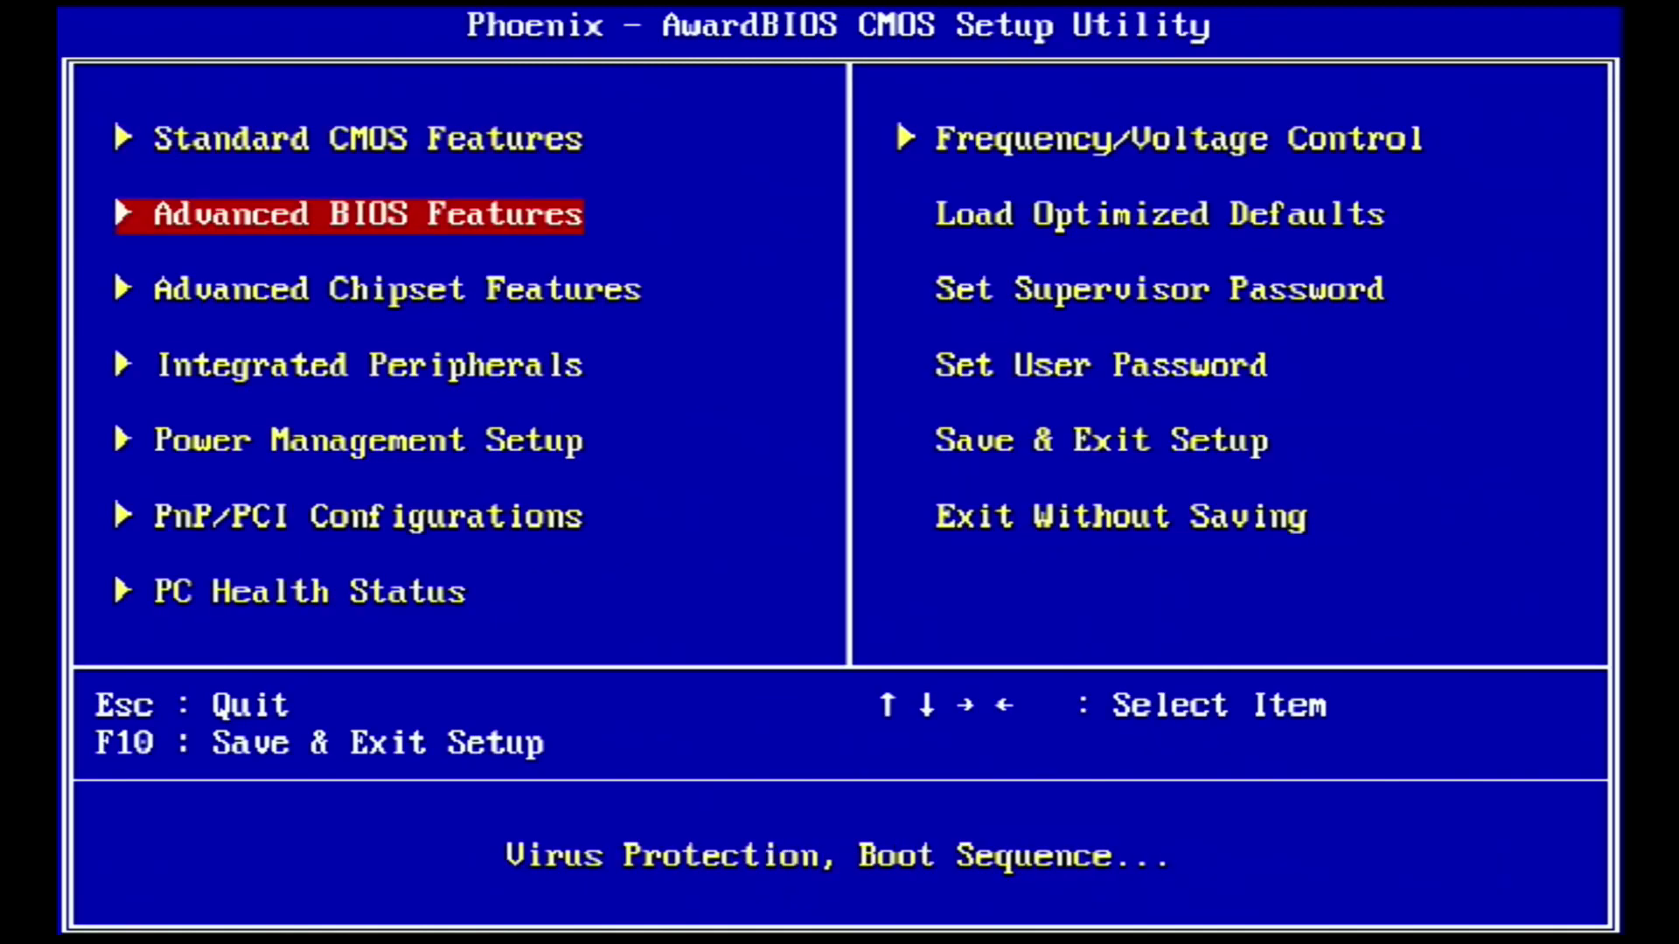
key(Return)
Keep USB-CDROM as First Boot Device and Hard Disk as Second Boot Device
key(Down)
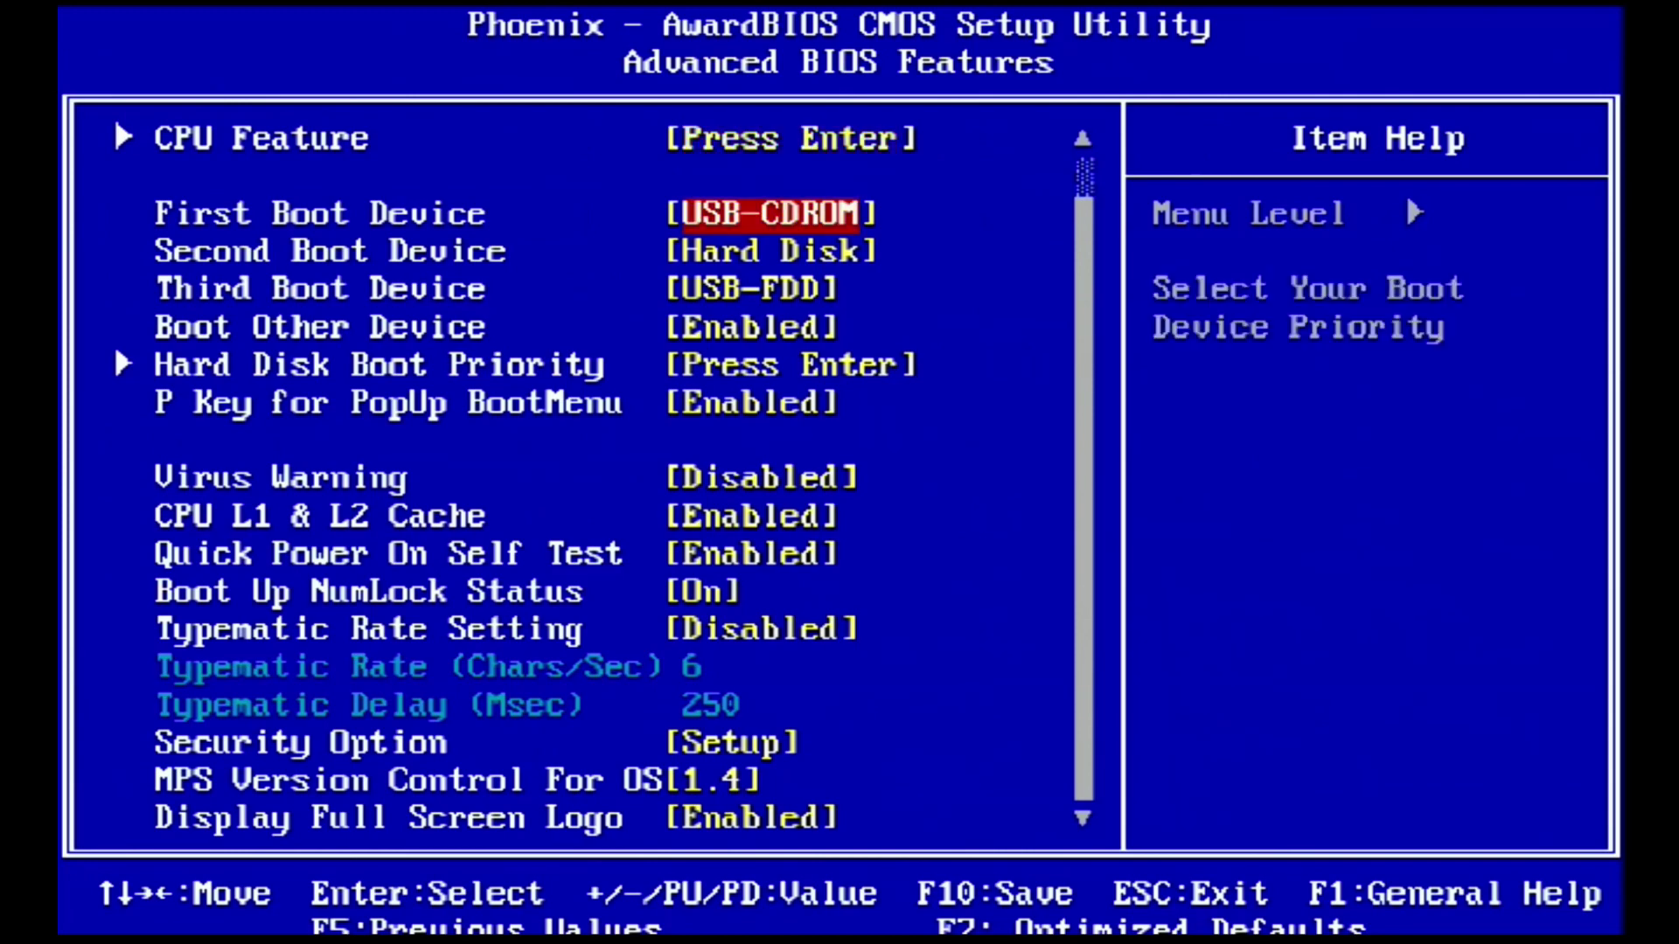
key(Return)
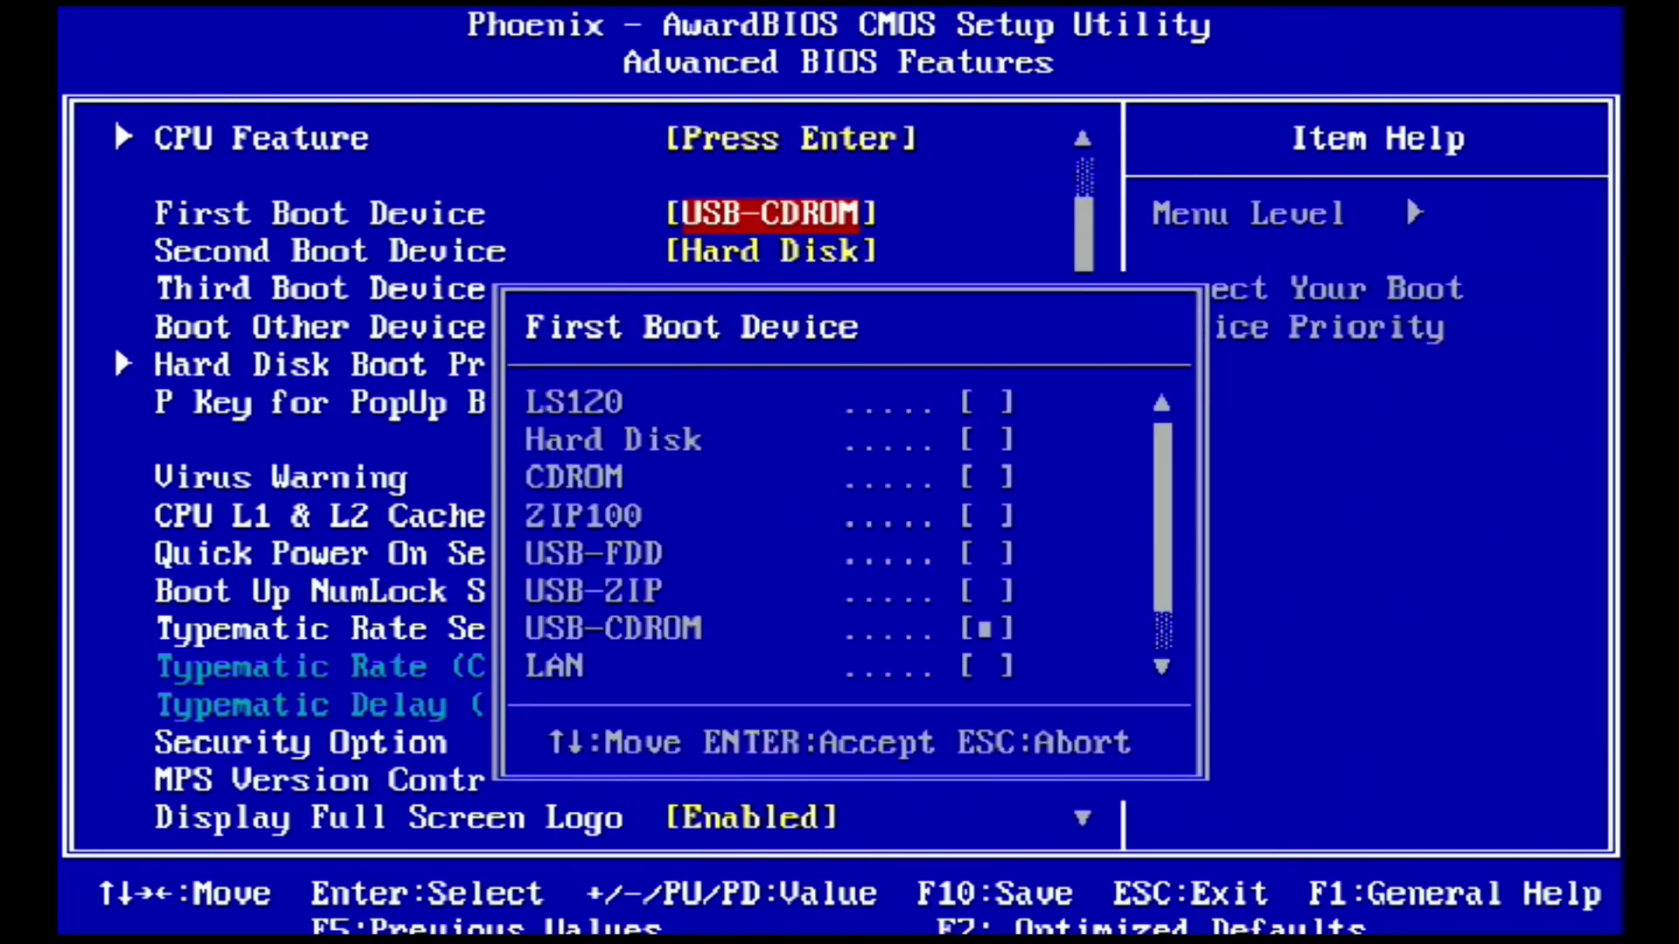
key(Down)
key(Up)
key(Return)
key(Down)
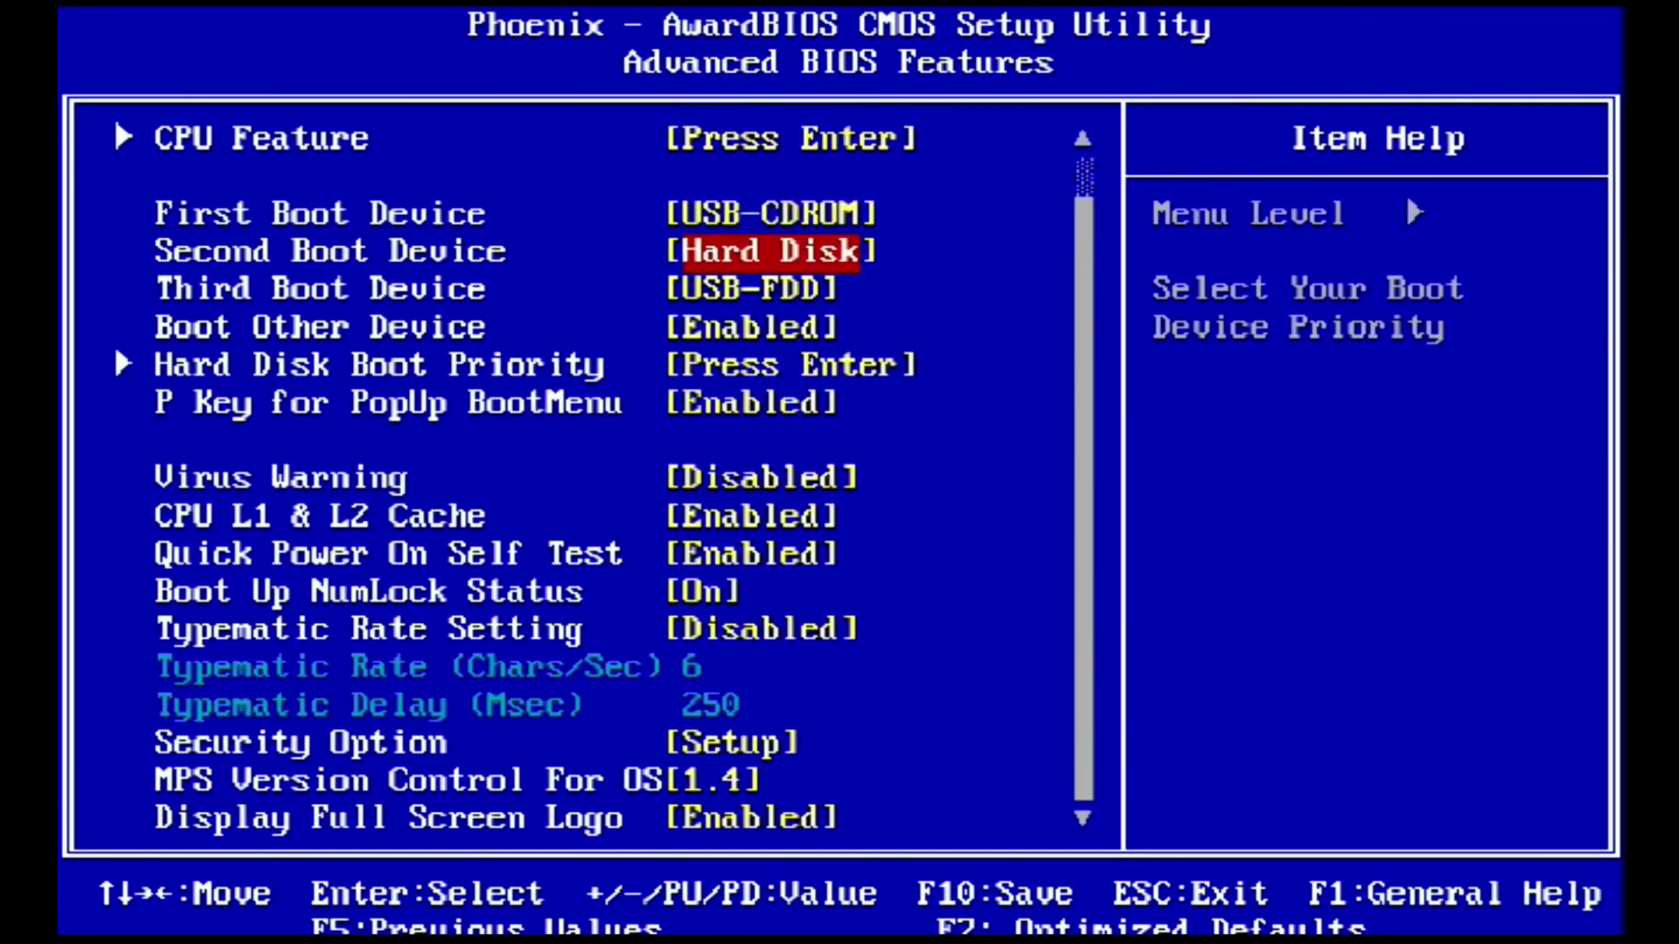
key(Return)
key(Return)
Return to the main menu and choose Save & Exit Setup
key(Escape)
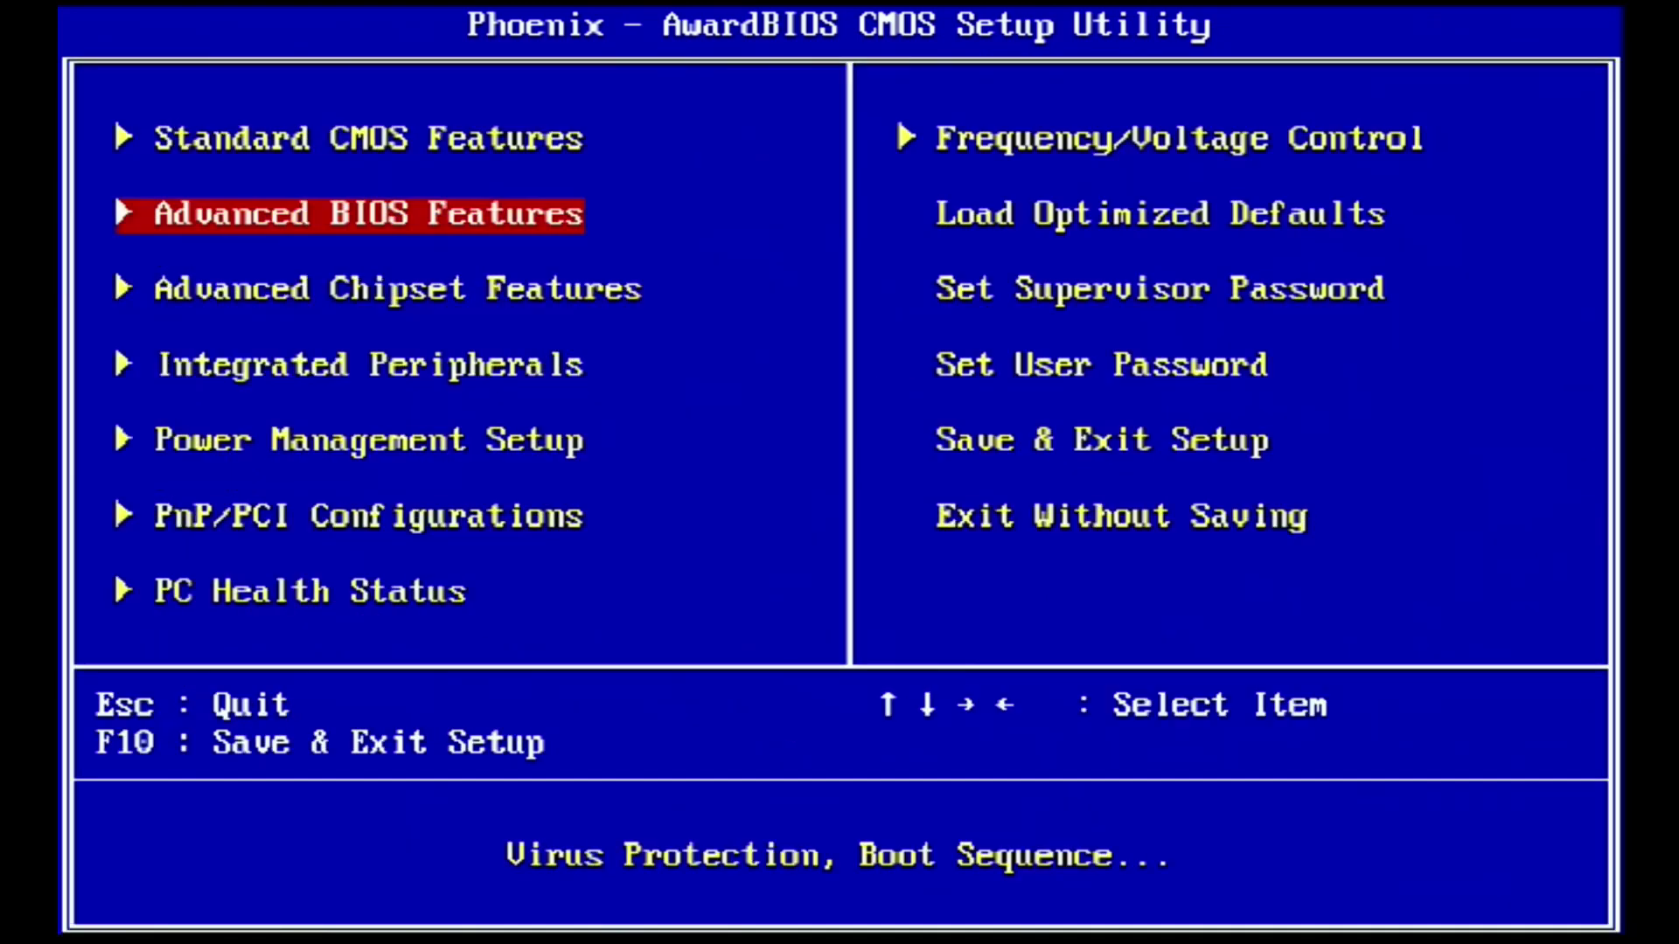
key(Up)
key(Up)
key(Up)
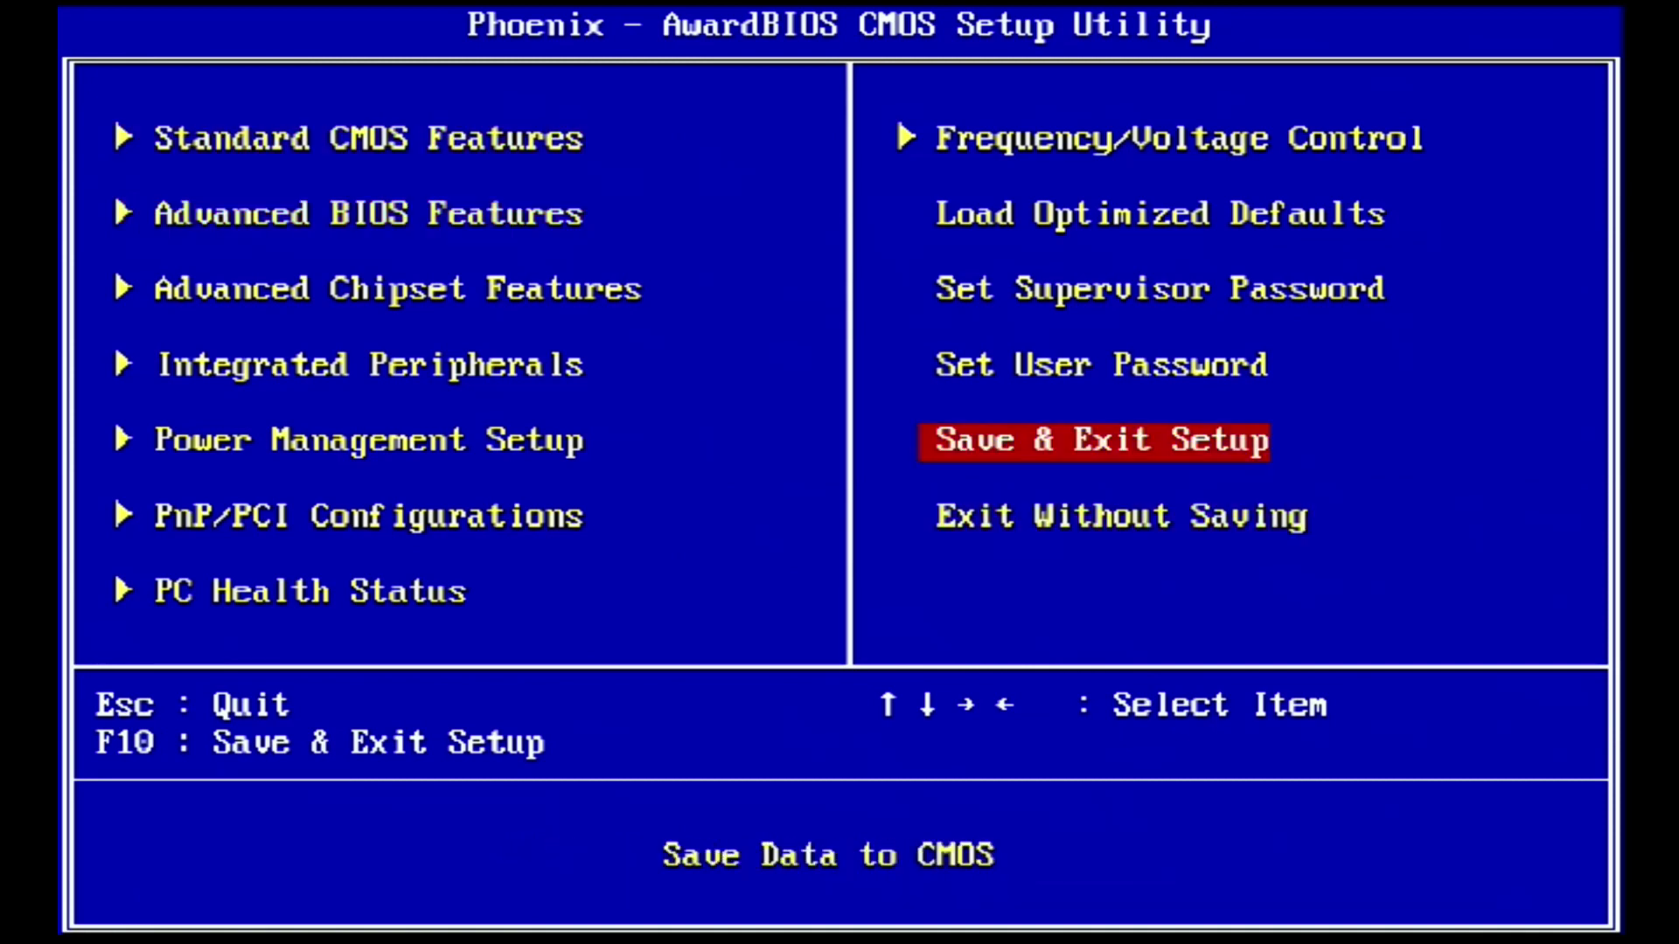
key(Return)
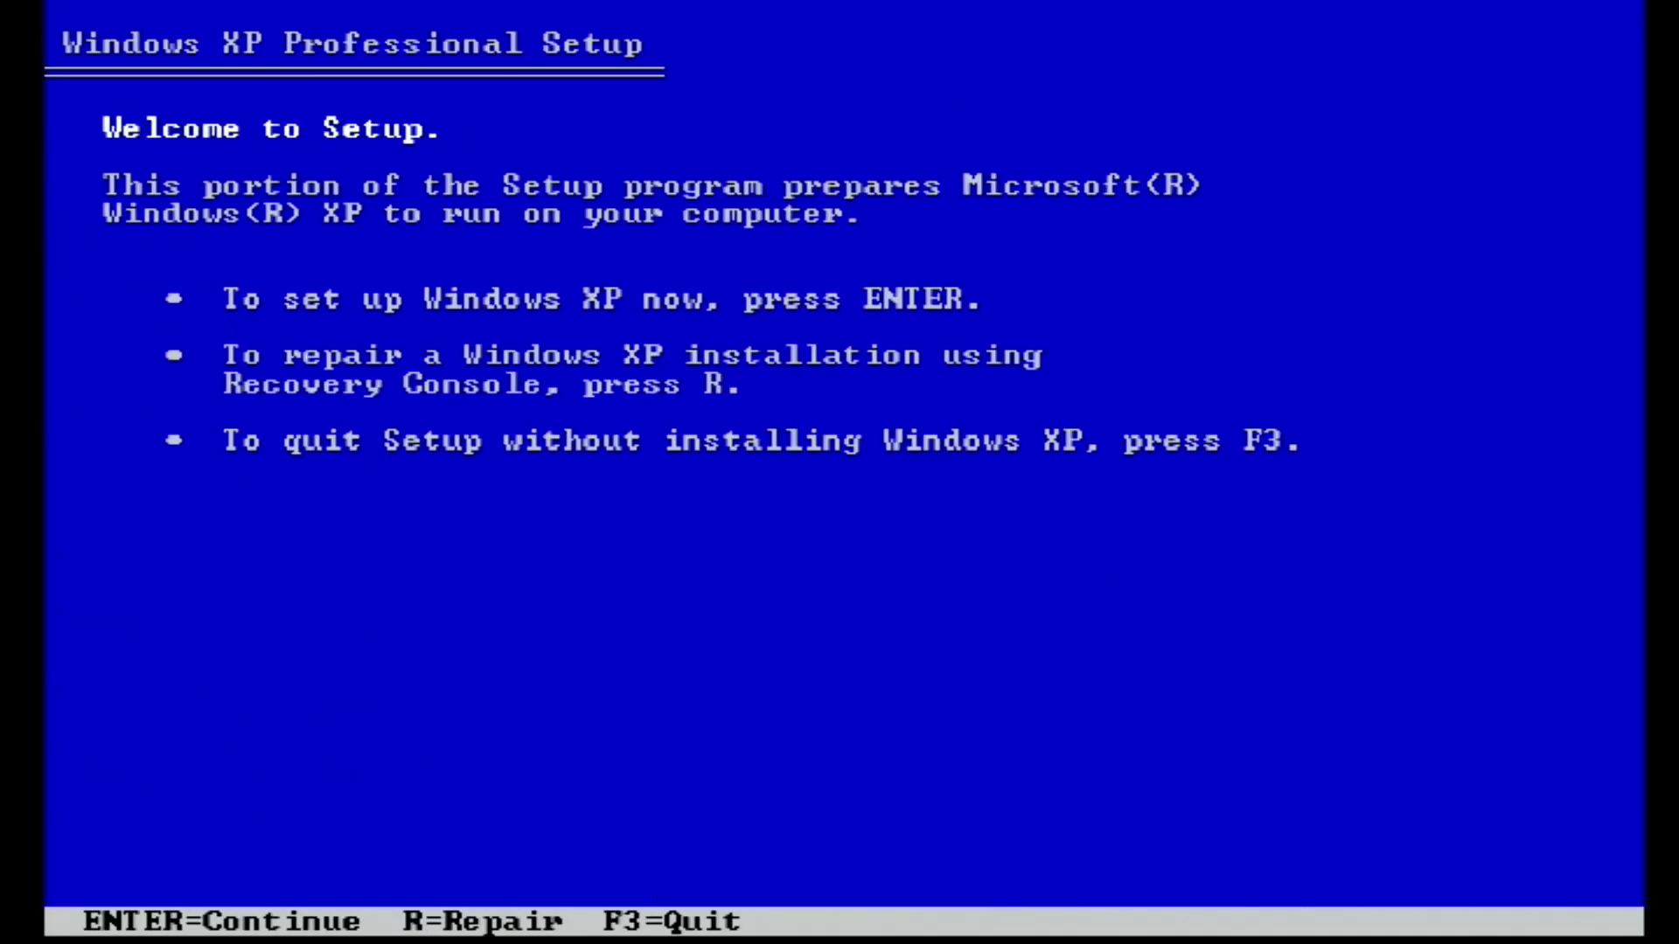
Start Windows XP setup, accept the license, and delete the old C: partition
key(Return)
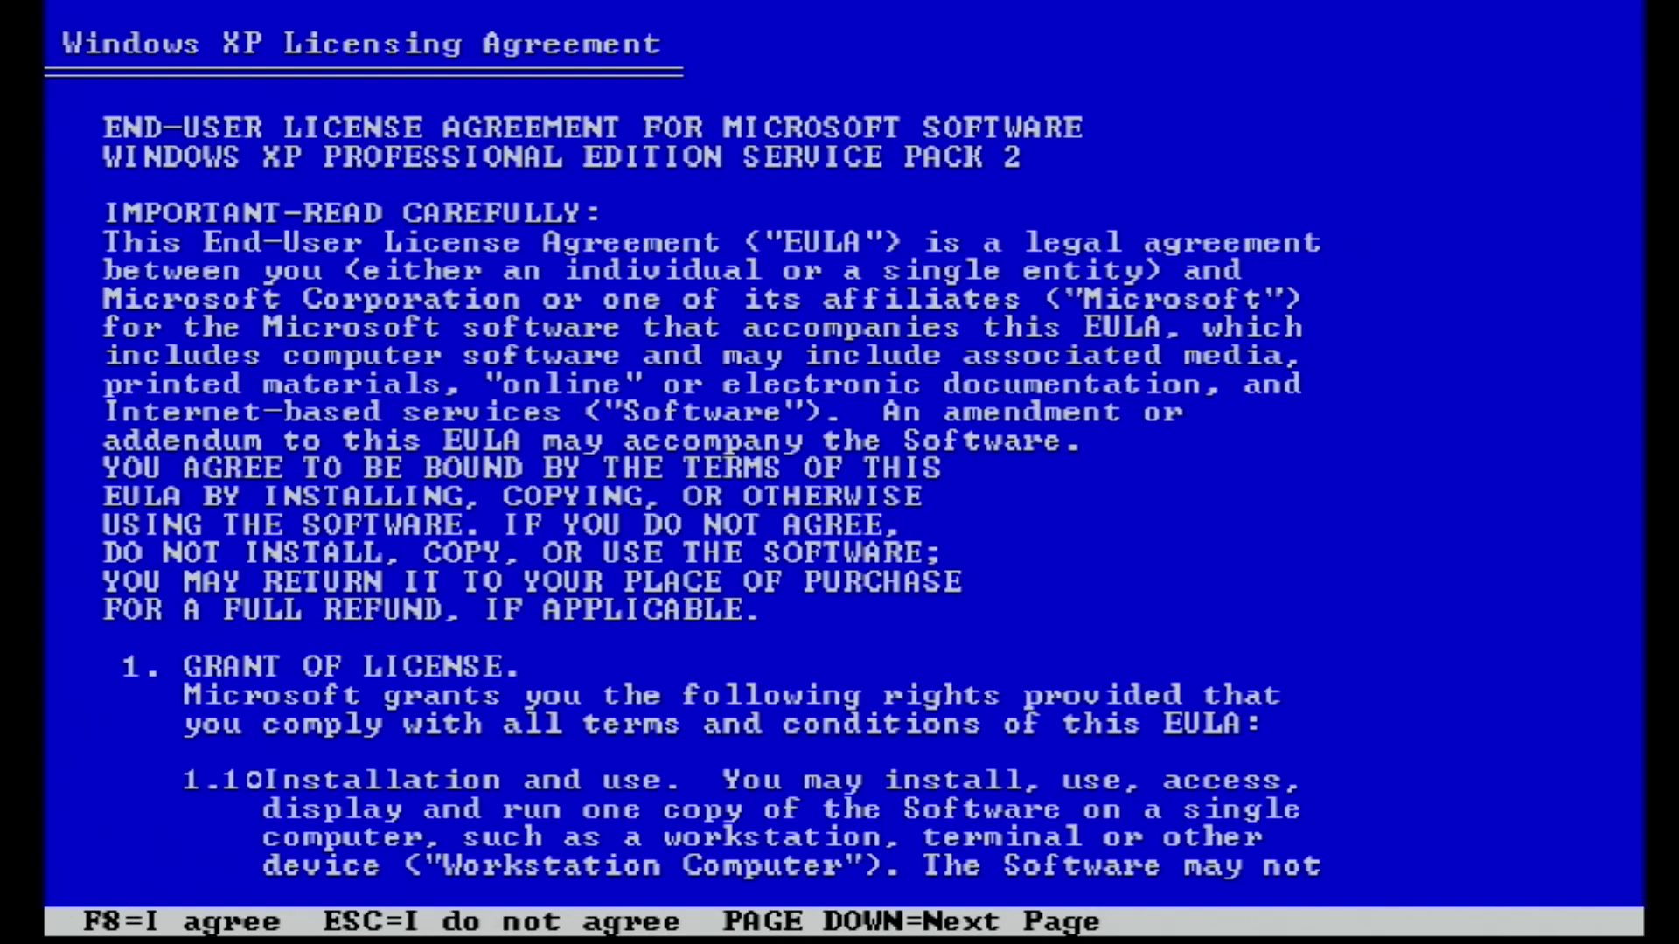
key(F8)
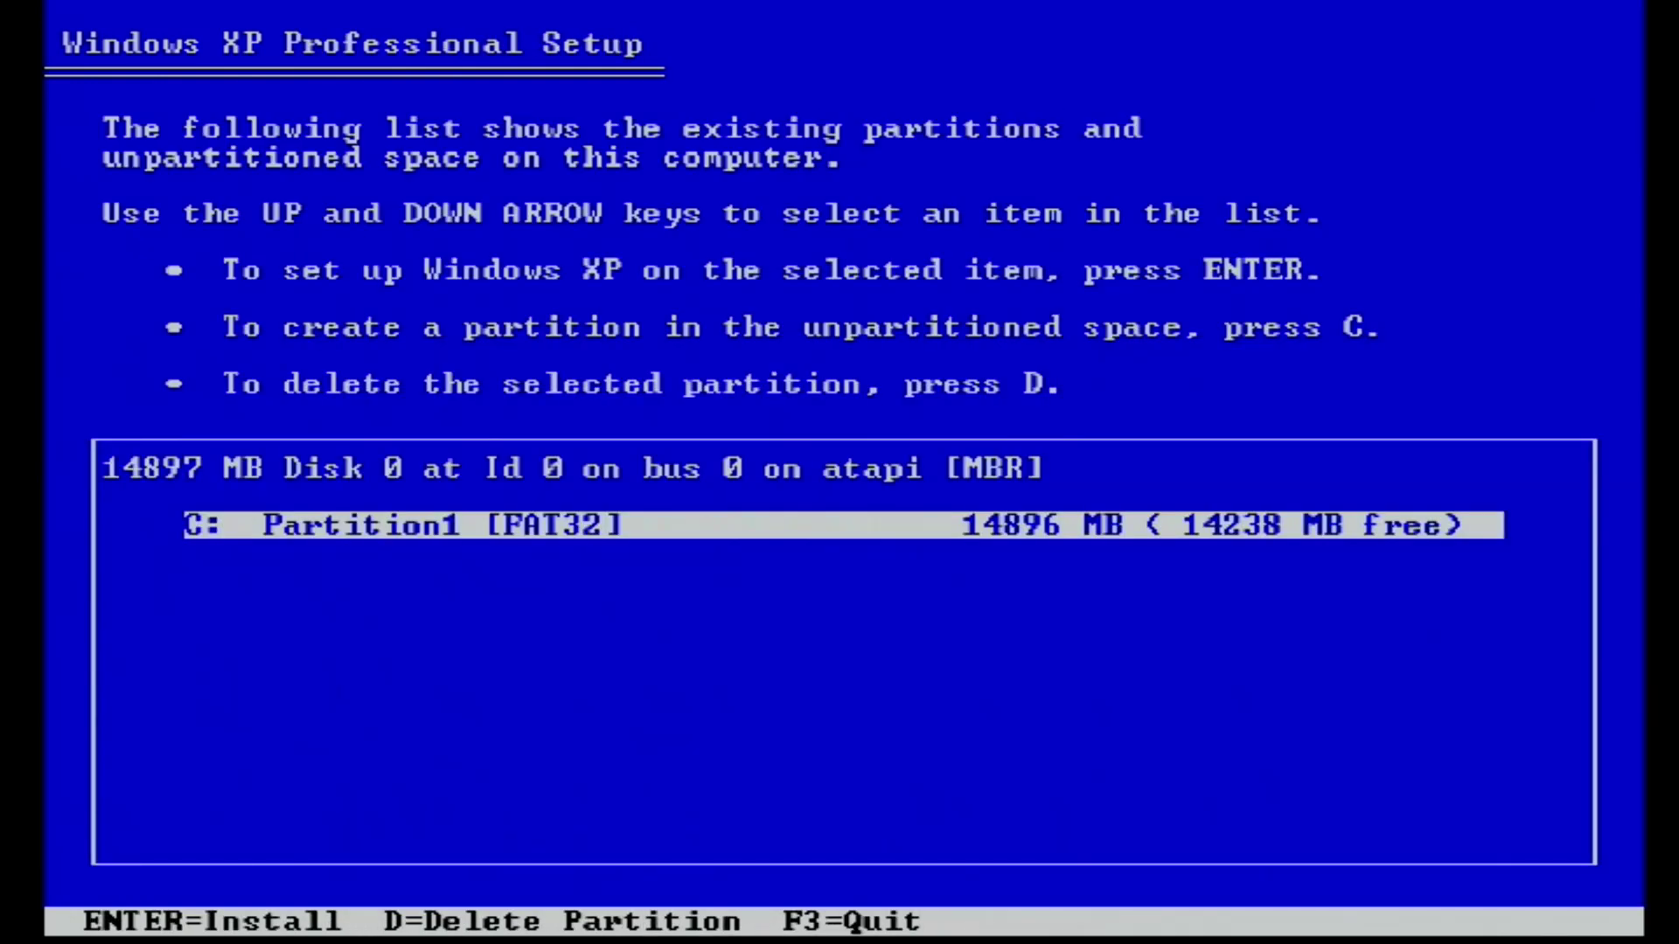
key(d)
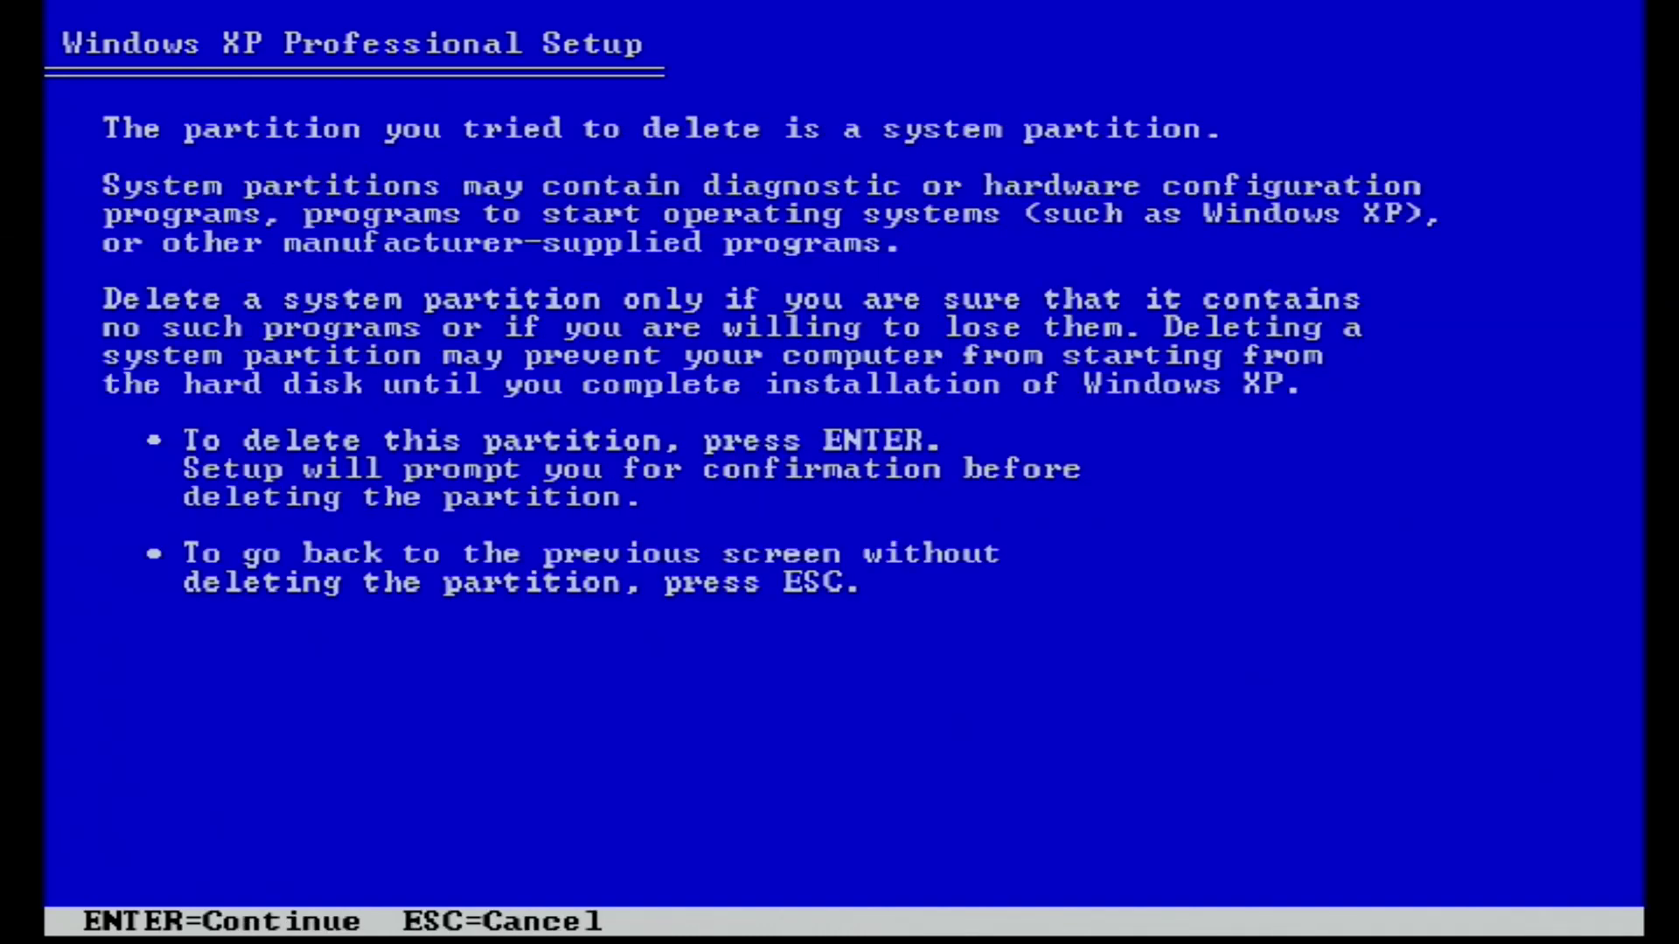
key(Return)
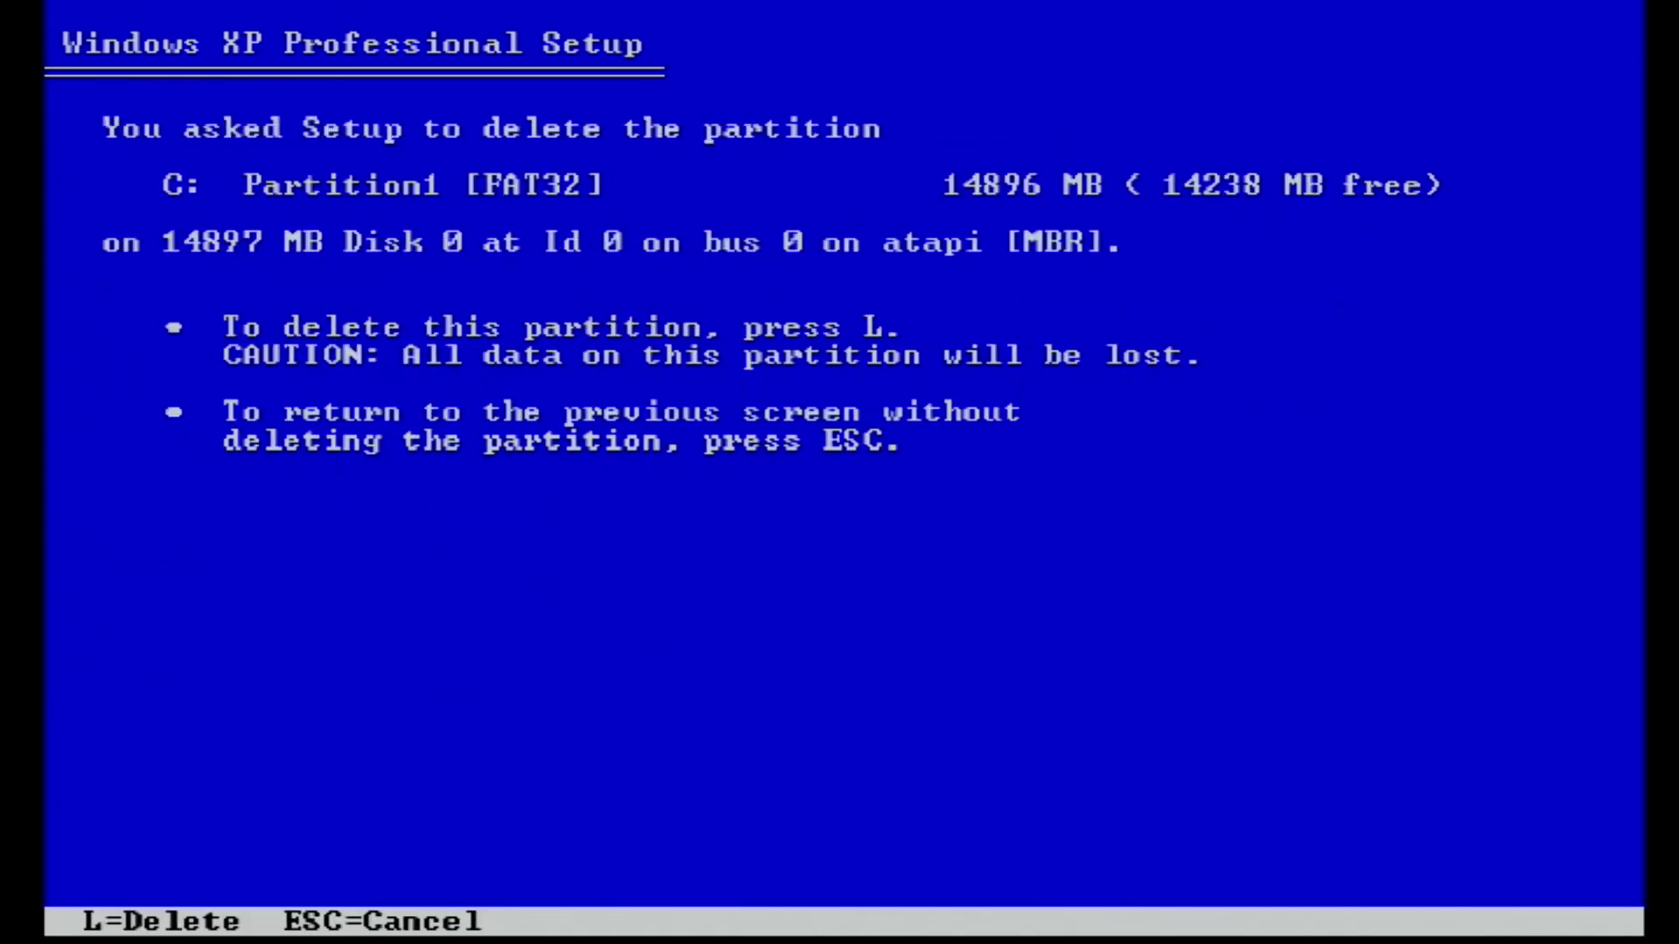
key(l)
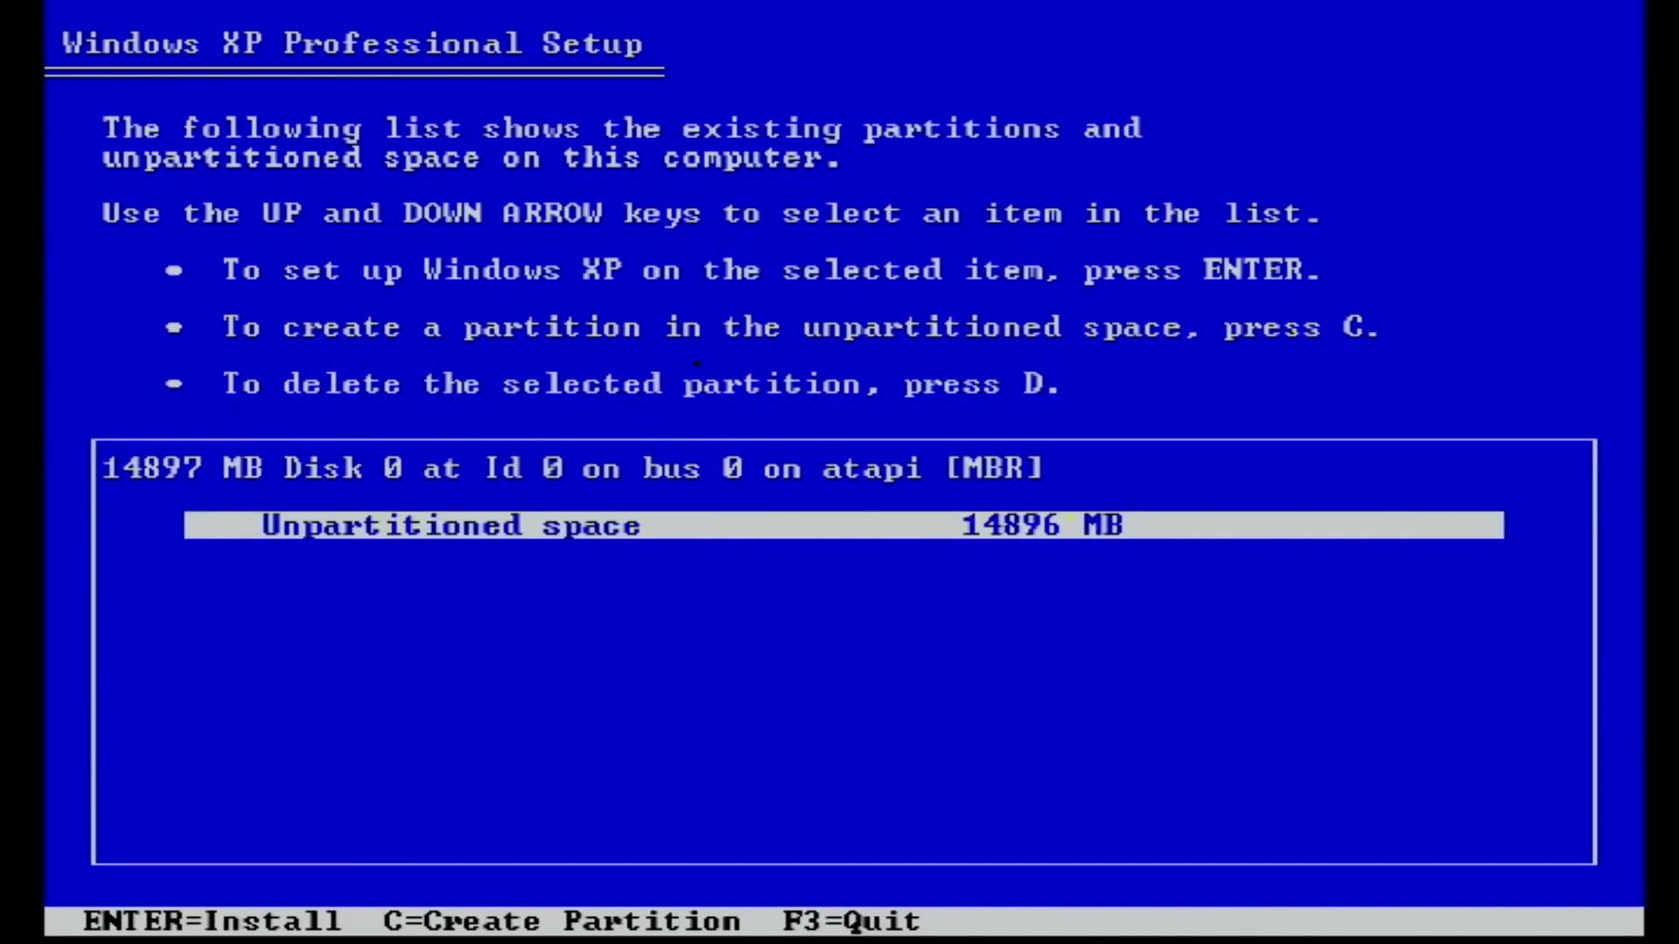
Create a 14888 MB C: partition and quick-format it as NTFS
key(c)
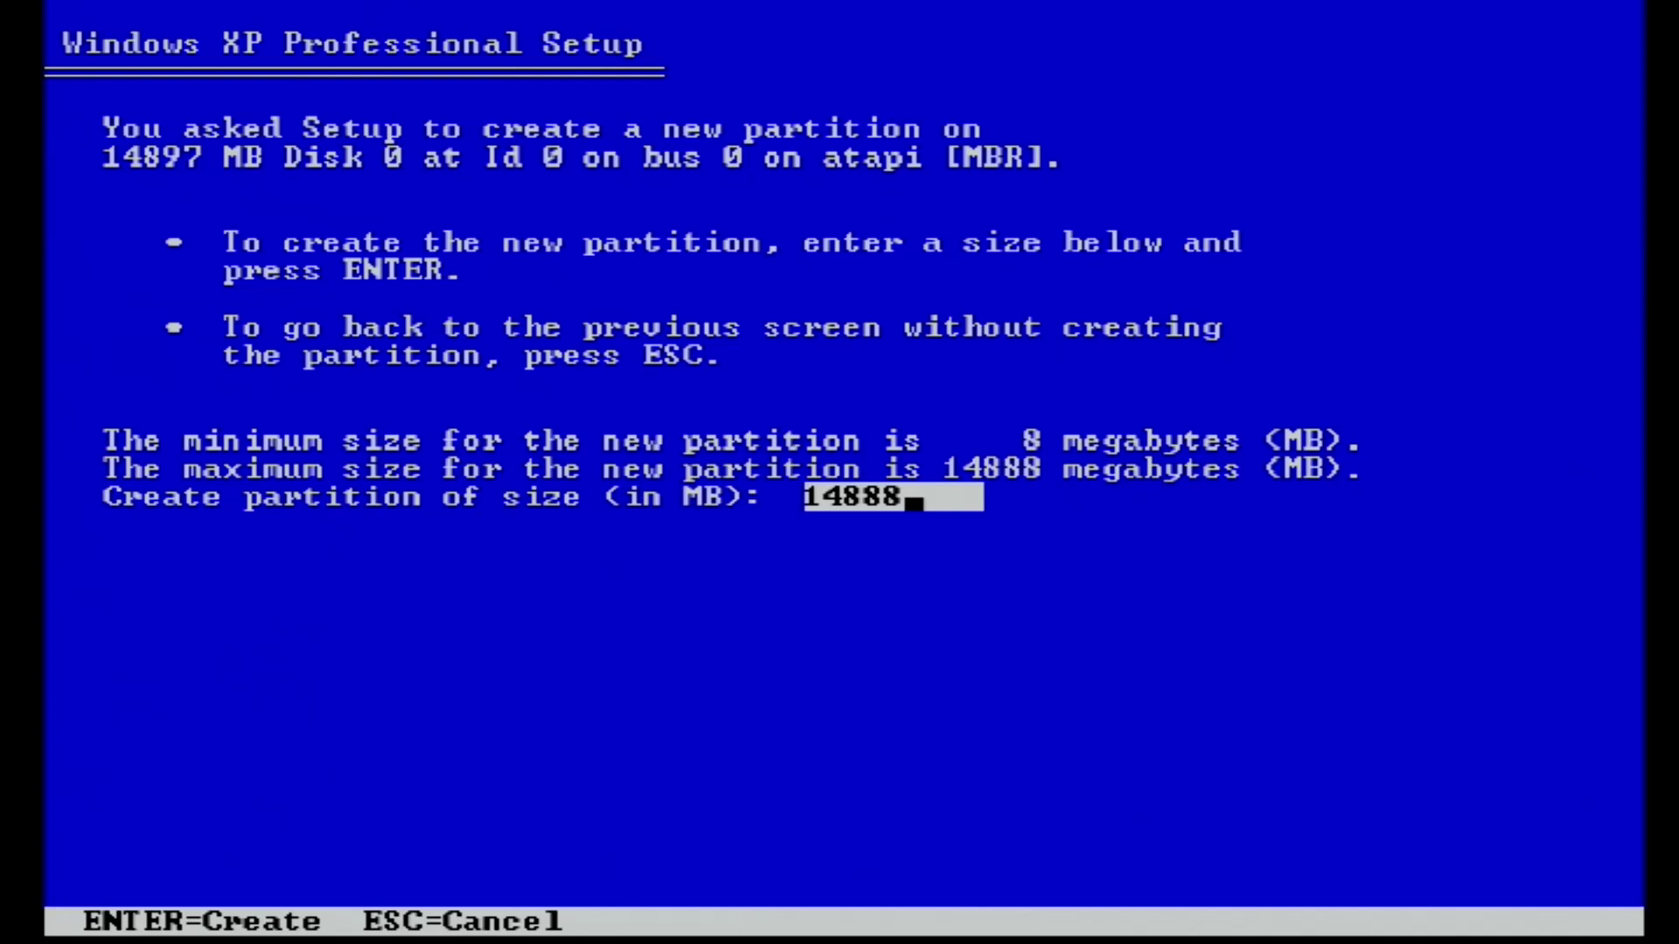
key(Return)
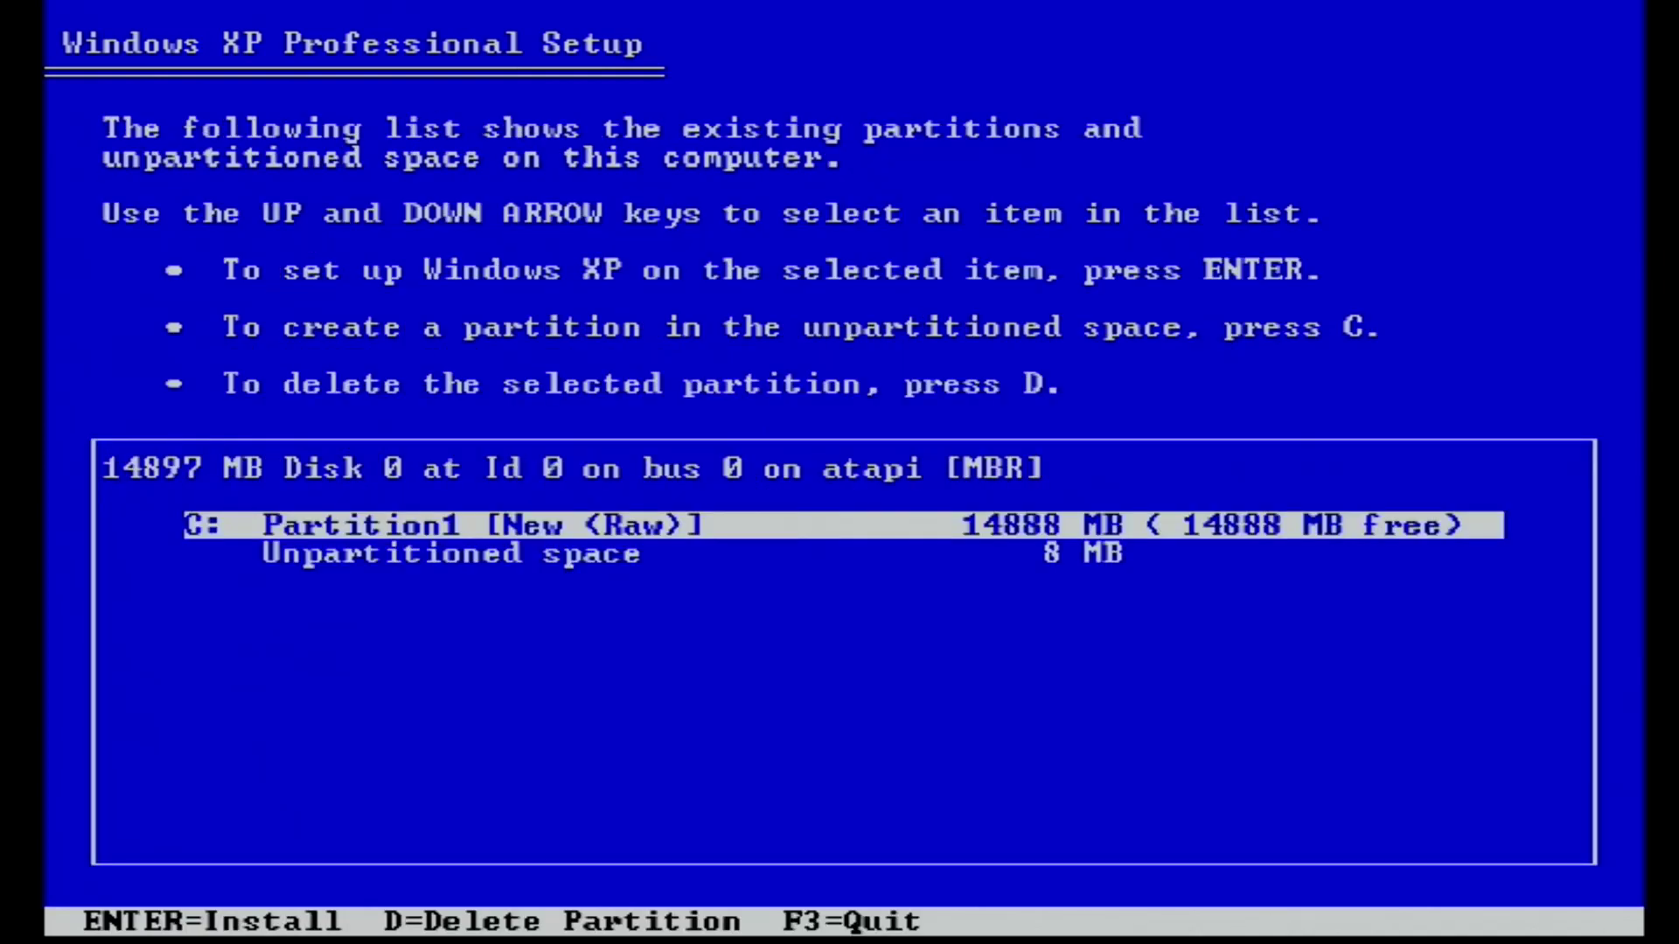
key(Return)
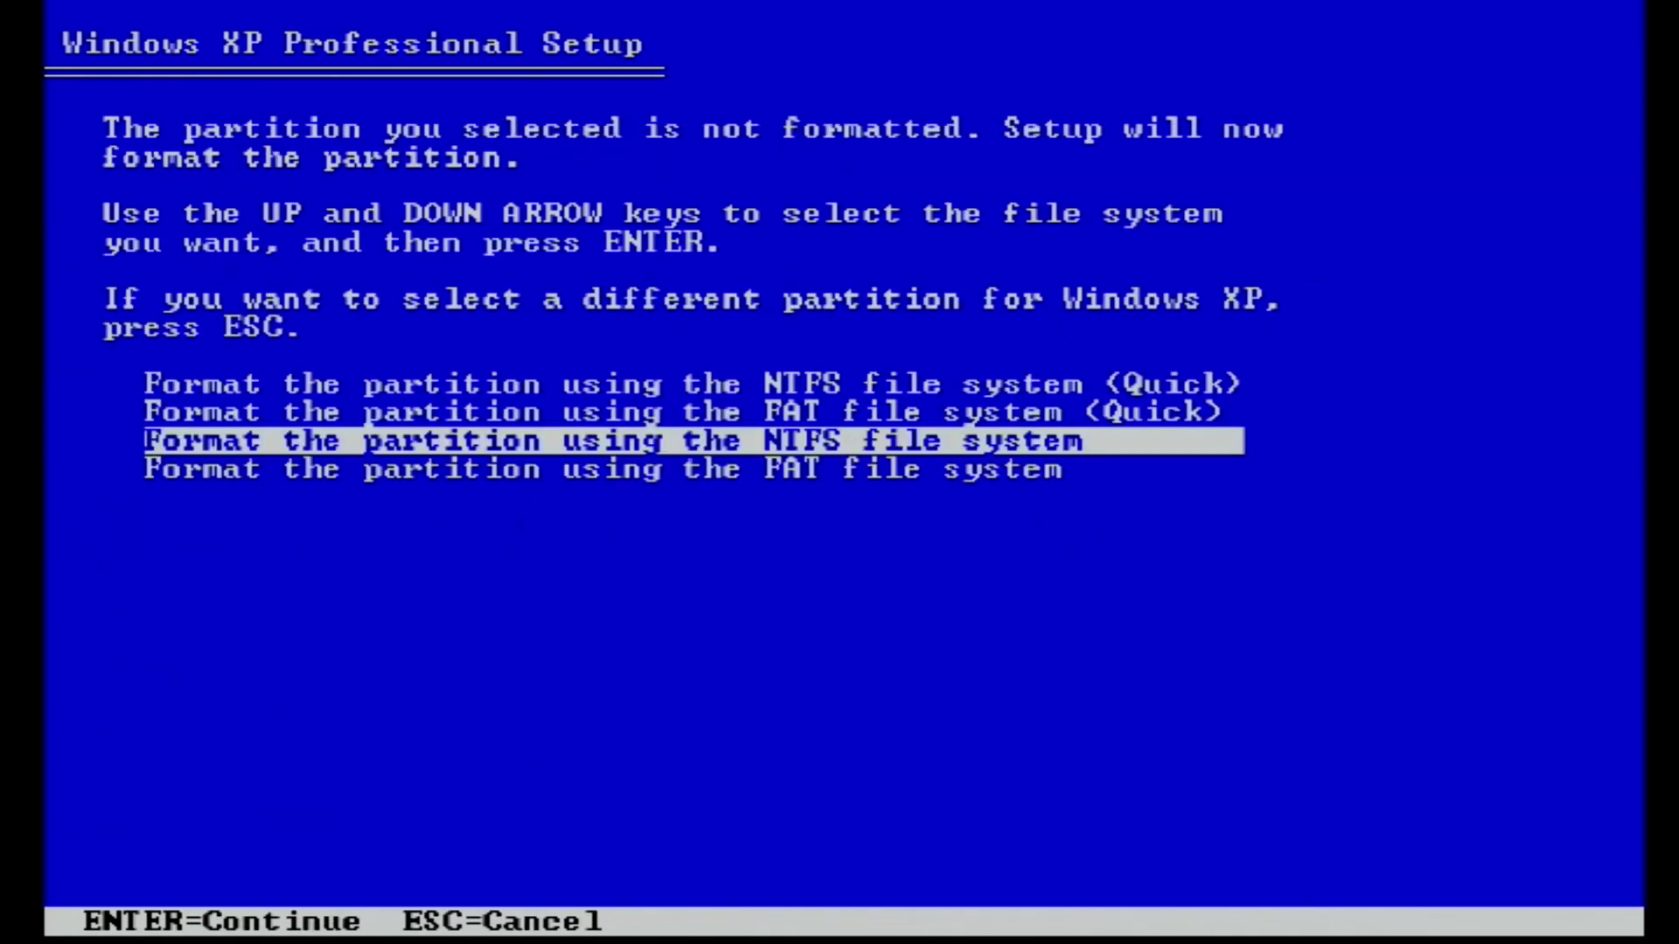
key(Up)
key(Up)
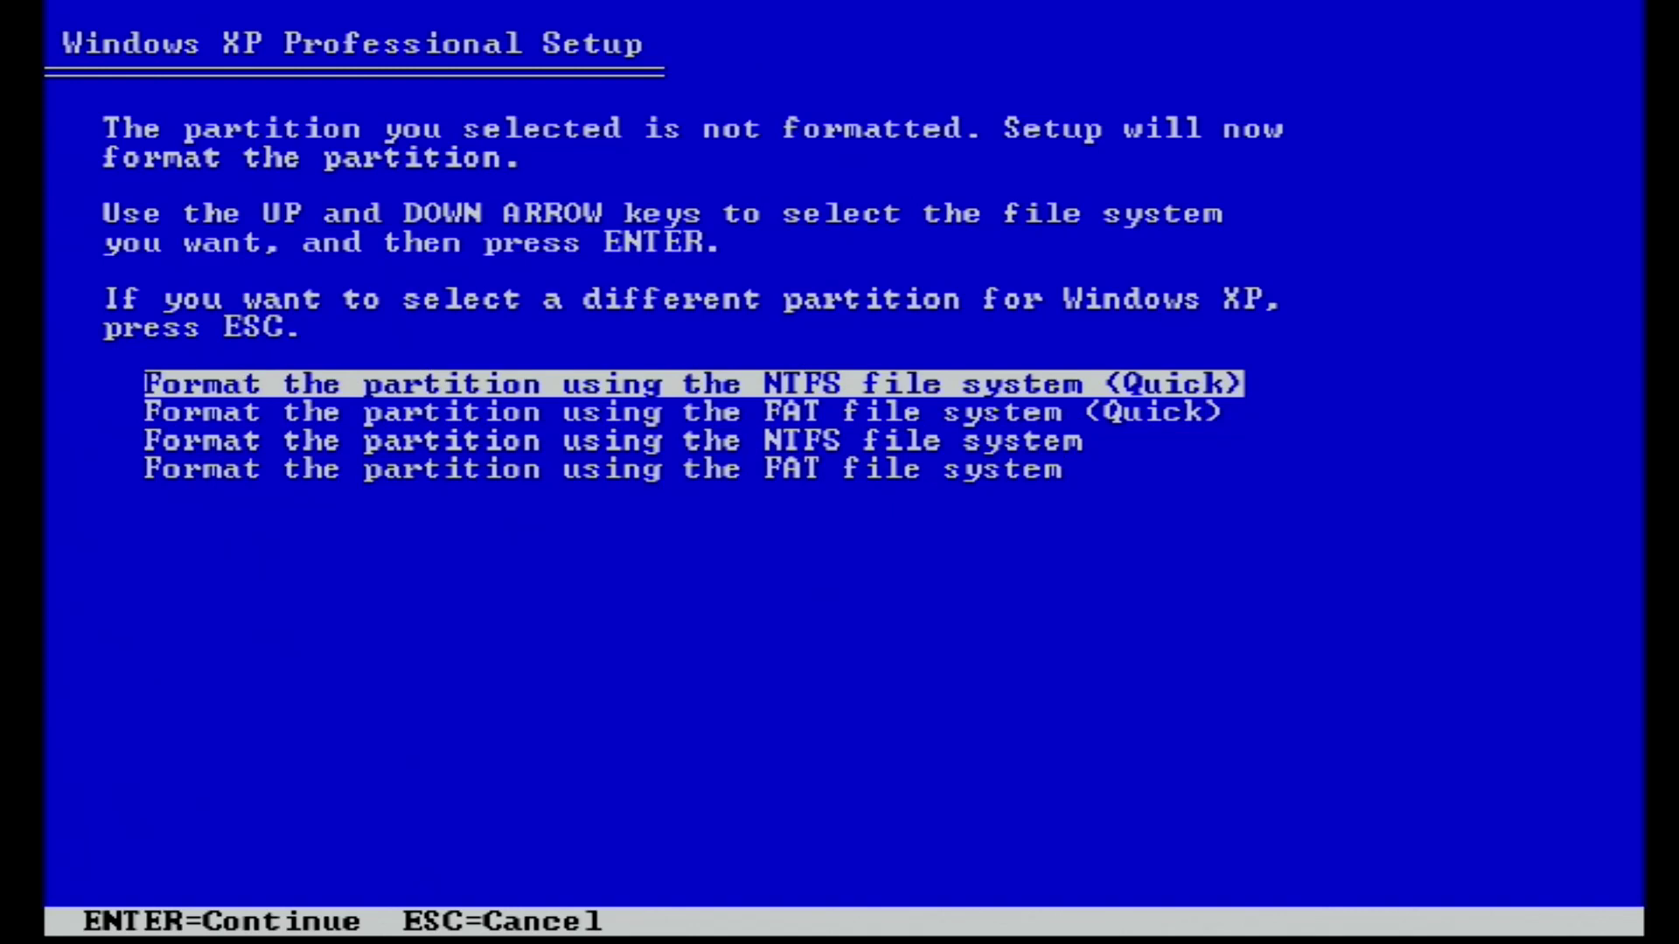
key(Return)
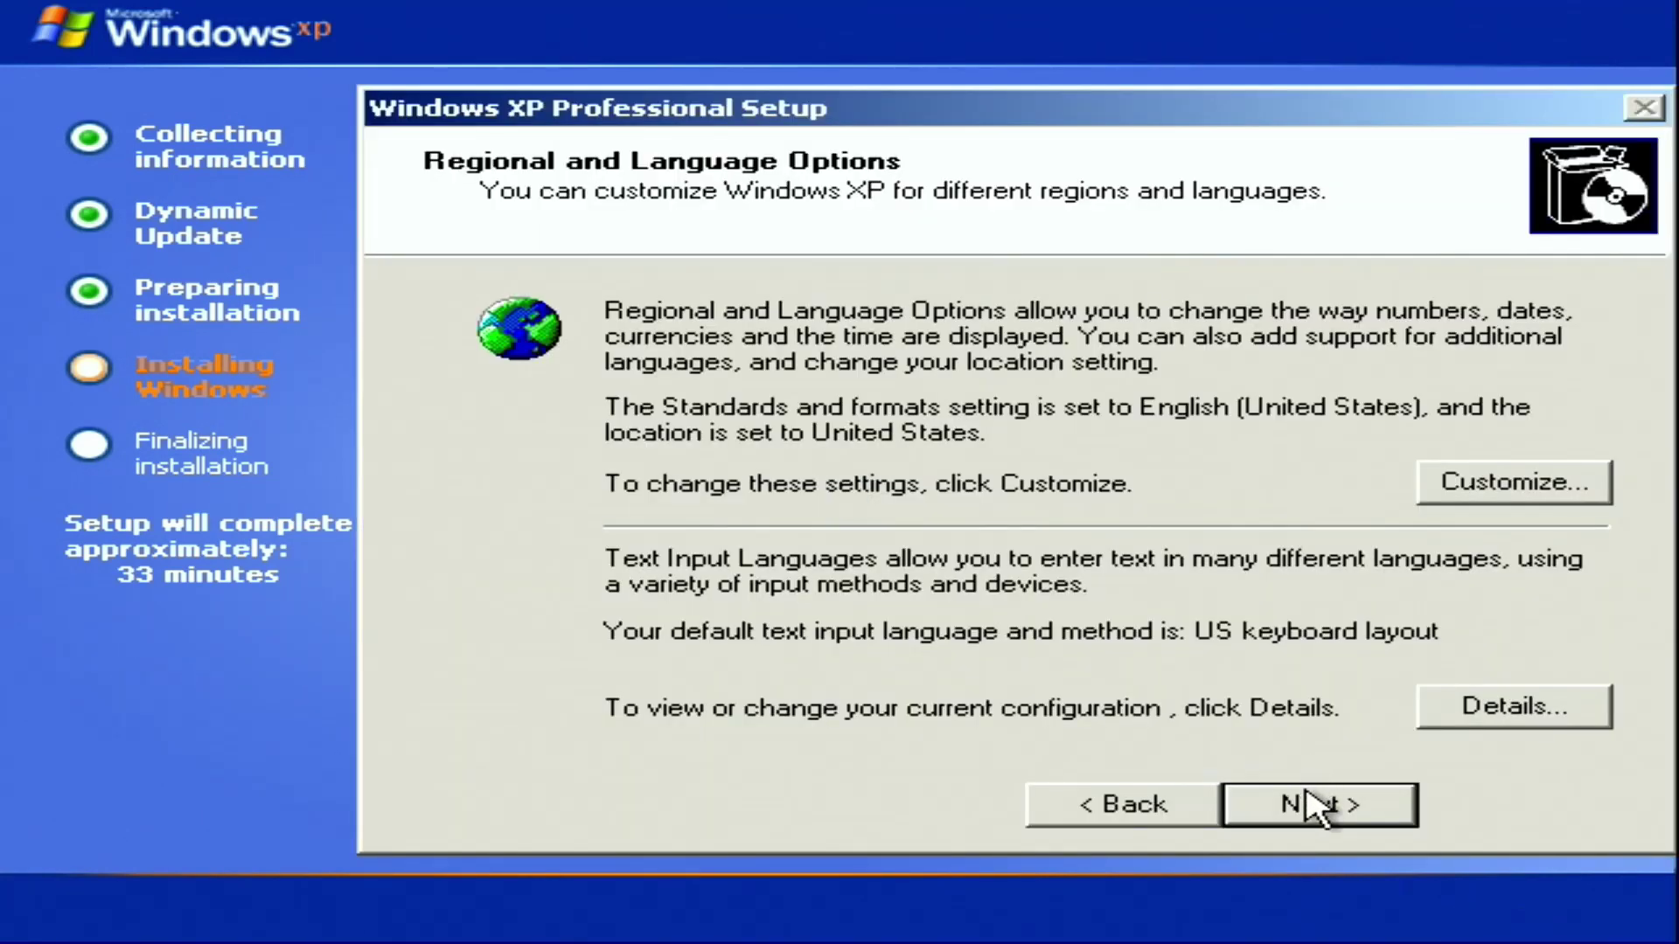
Accept the default Regional and Language Options after file copying finishes
click(1311, 809)
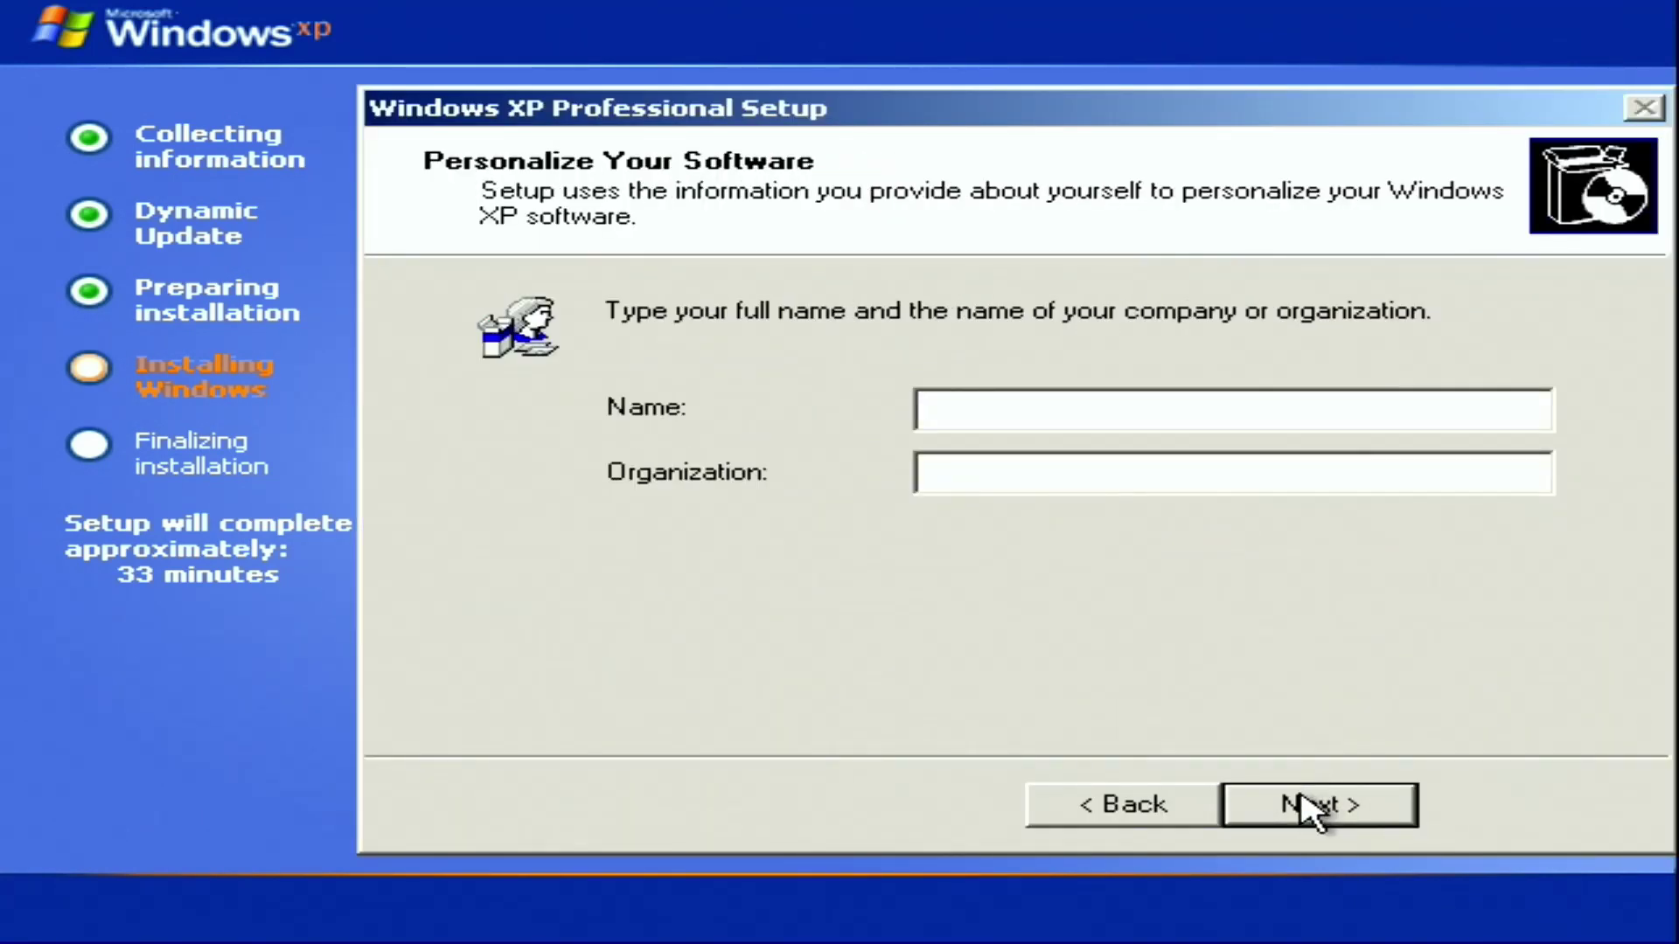
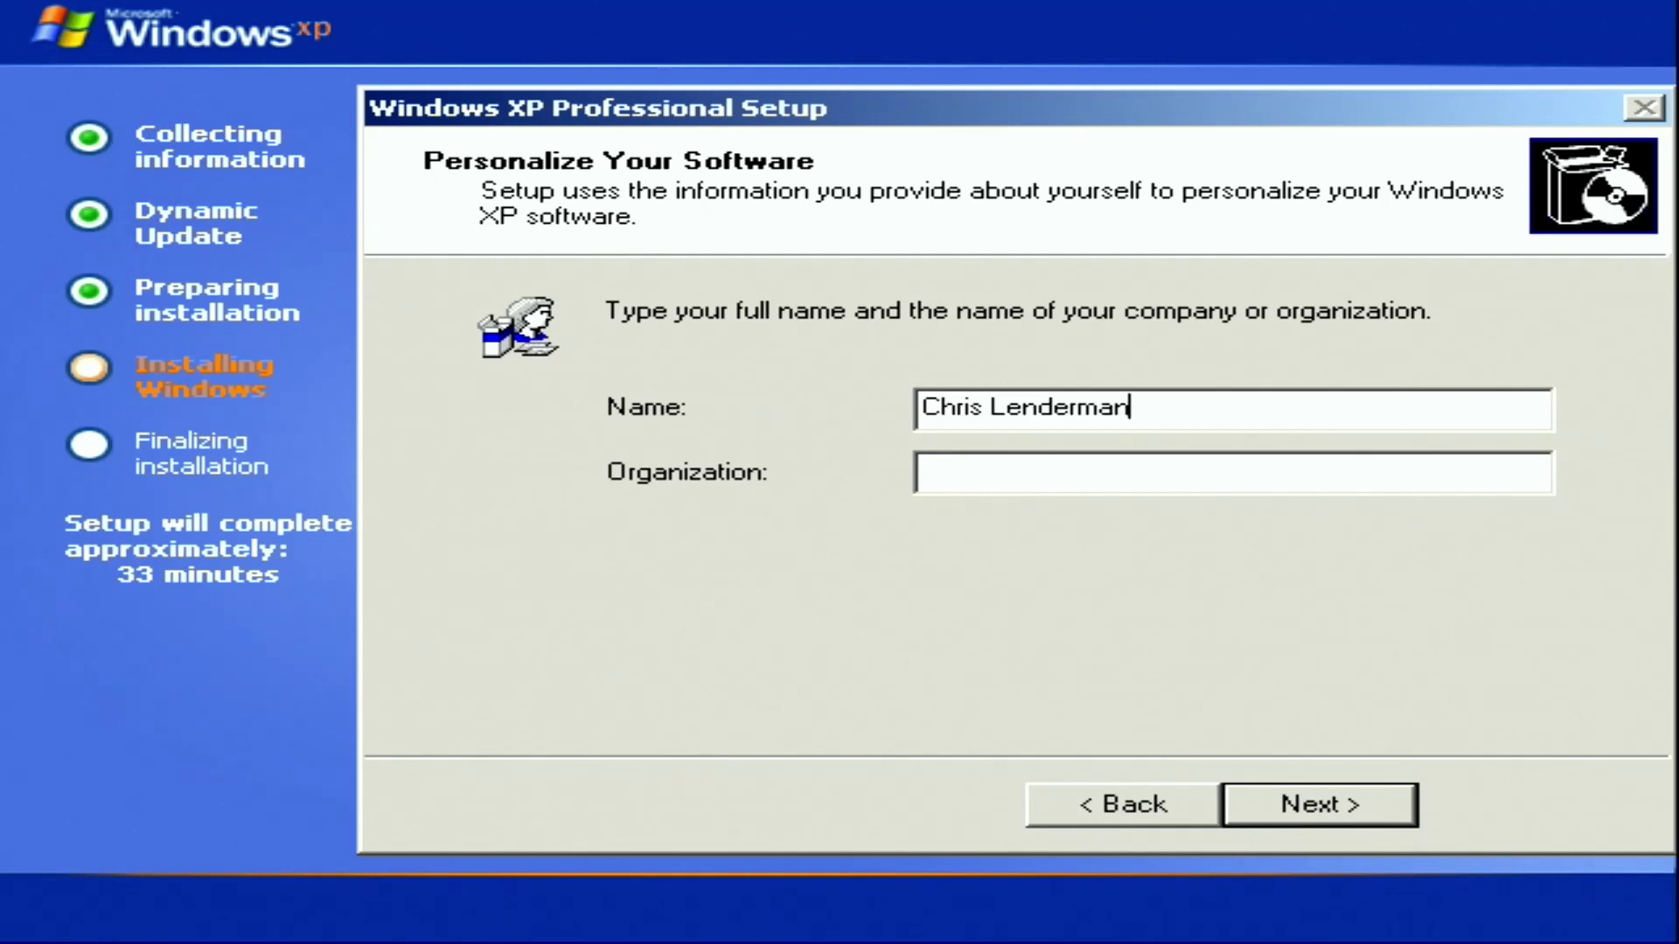
Enter the owner's name and product key, and set the computer name to WYSE
click(1312, 809)
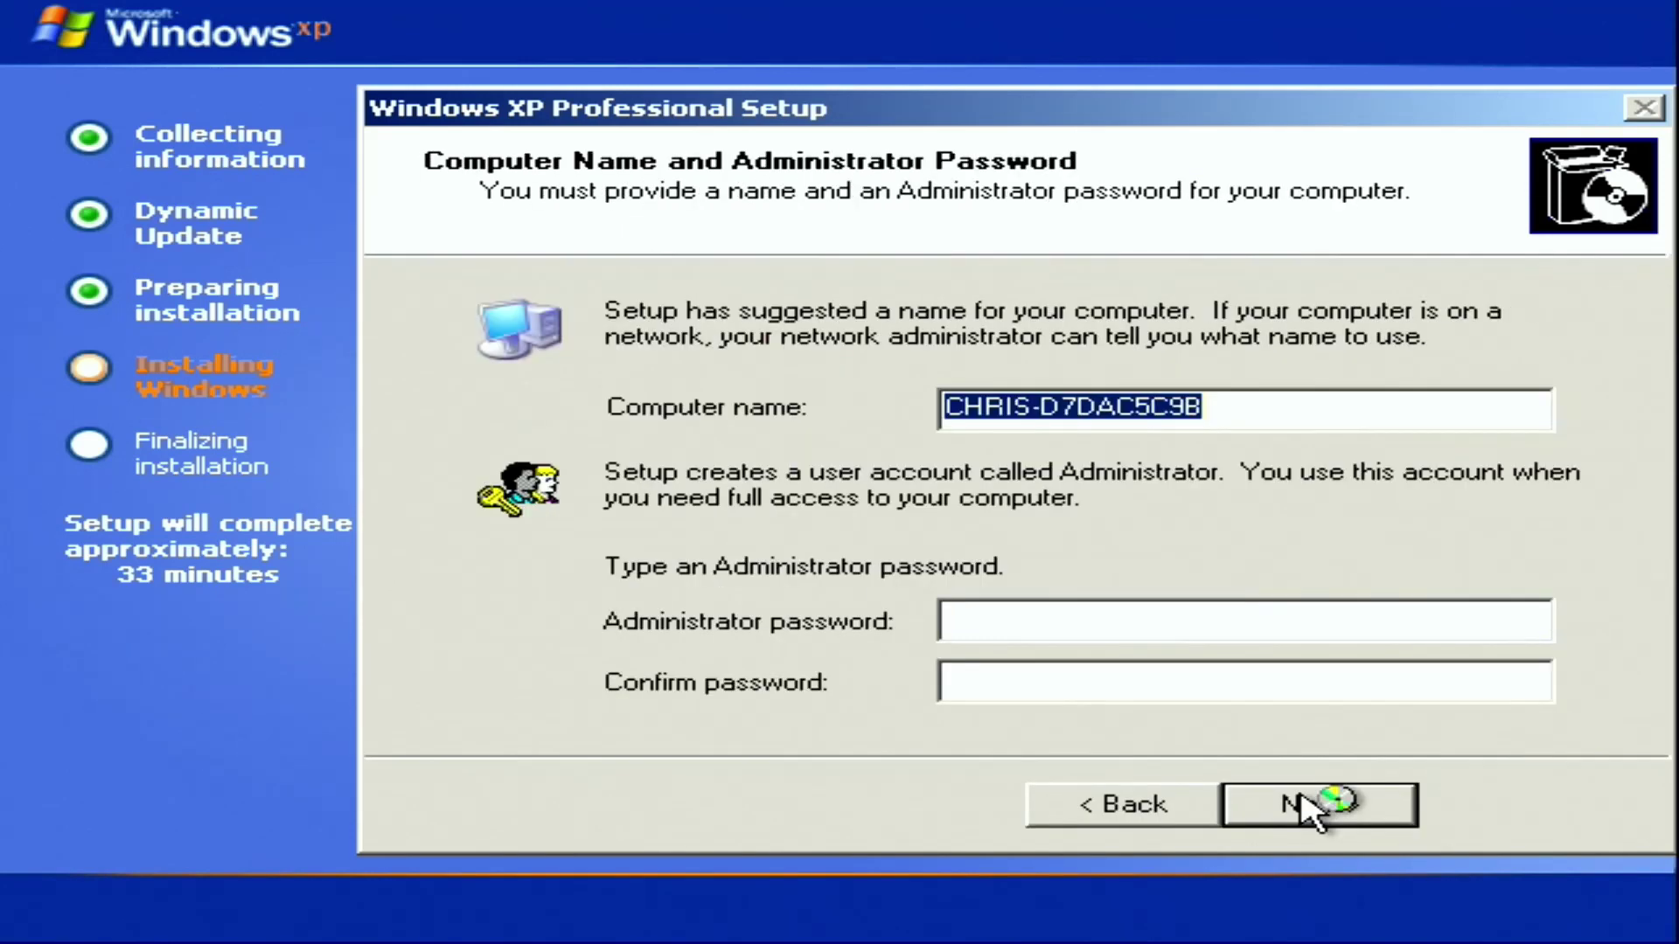
text(WYSE)
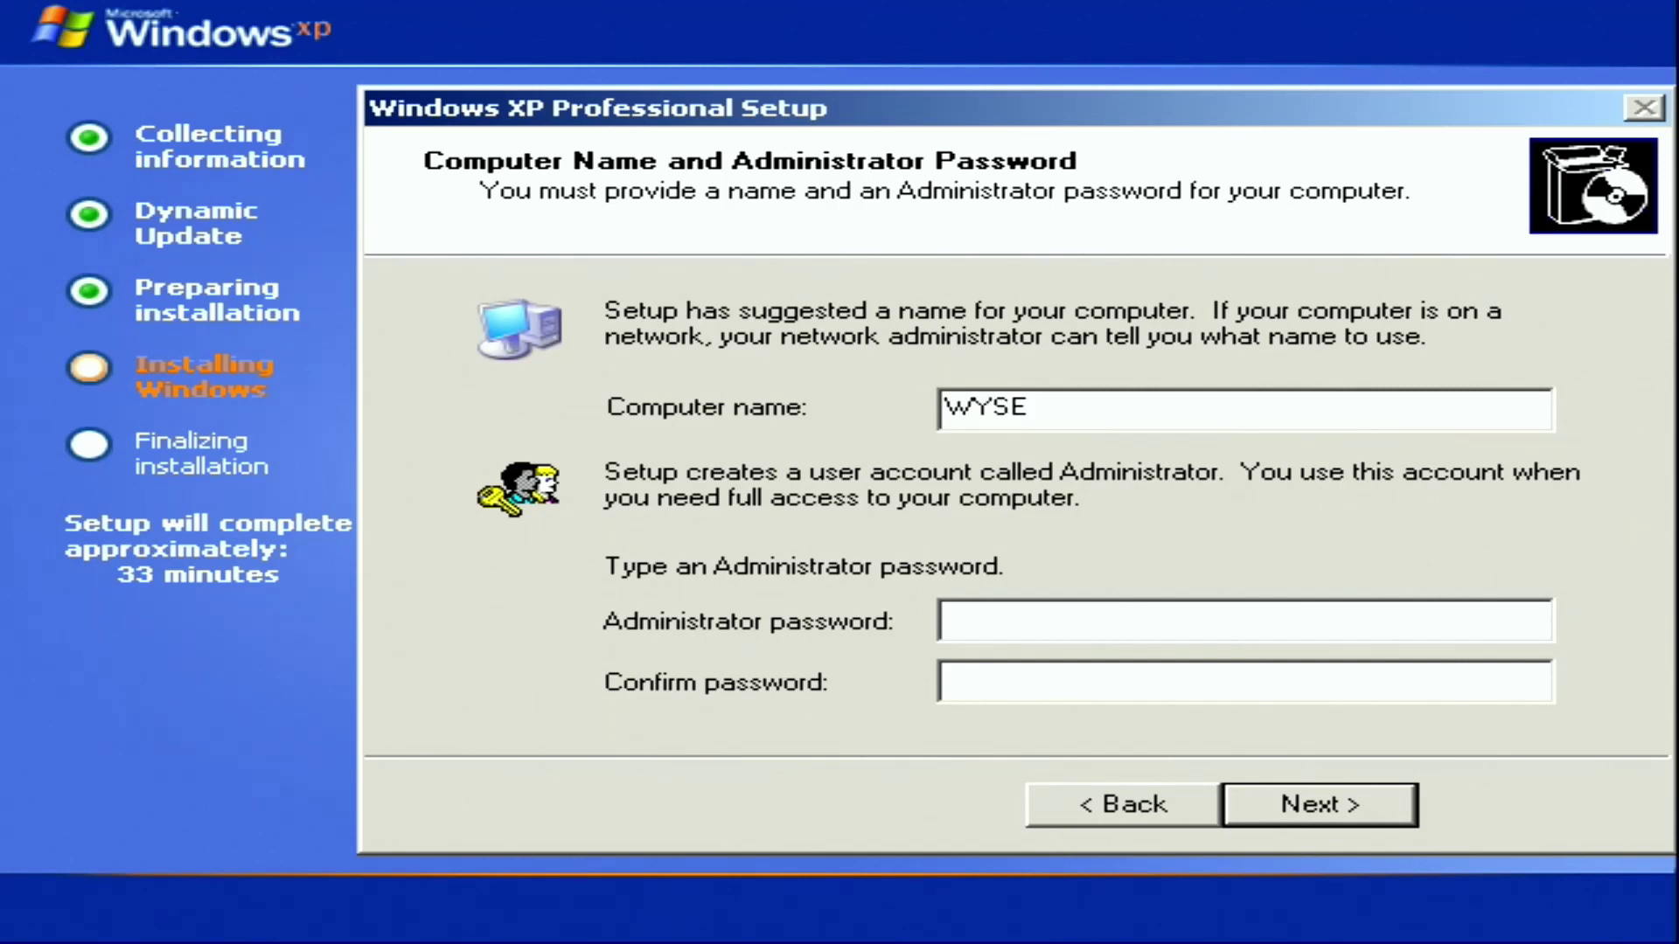
click(1347, 818)
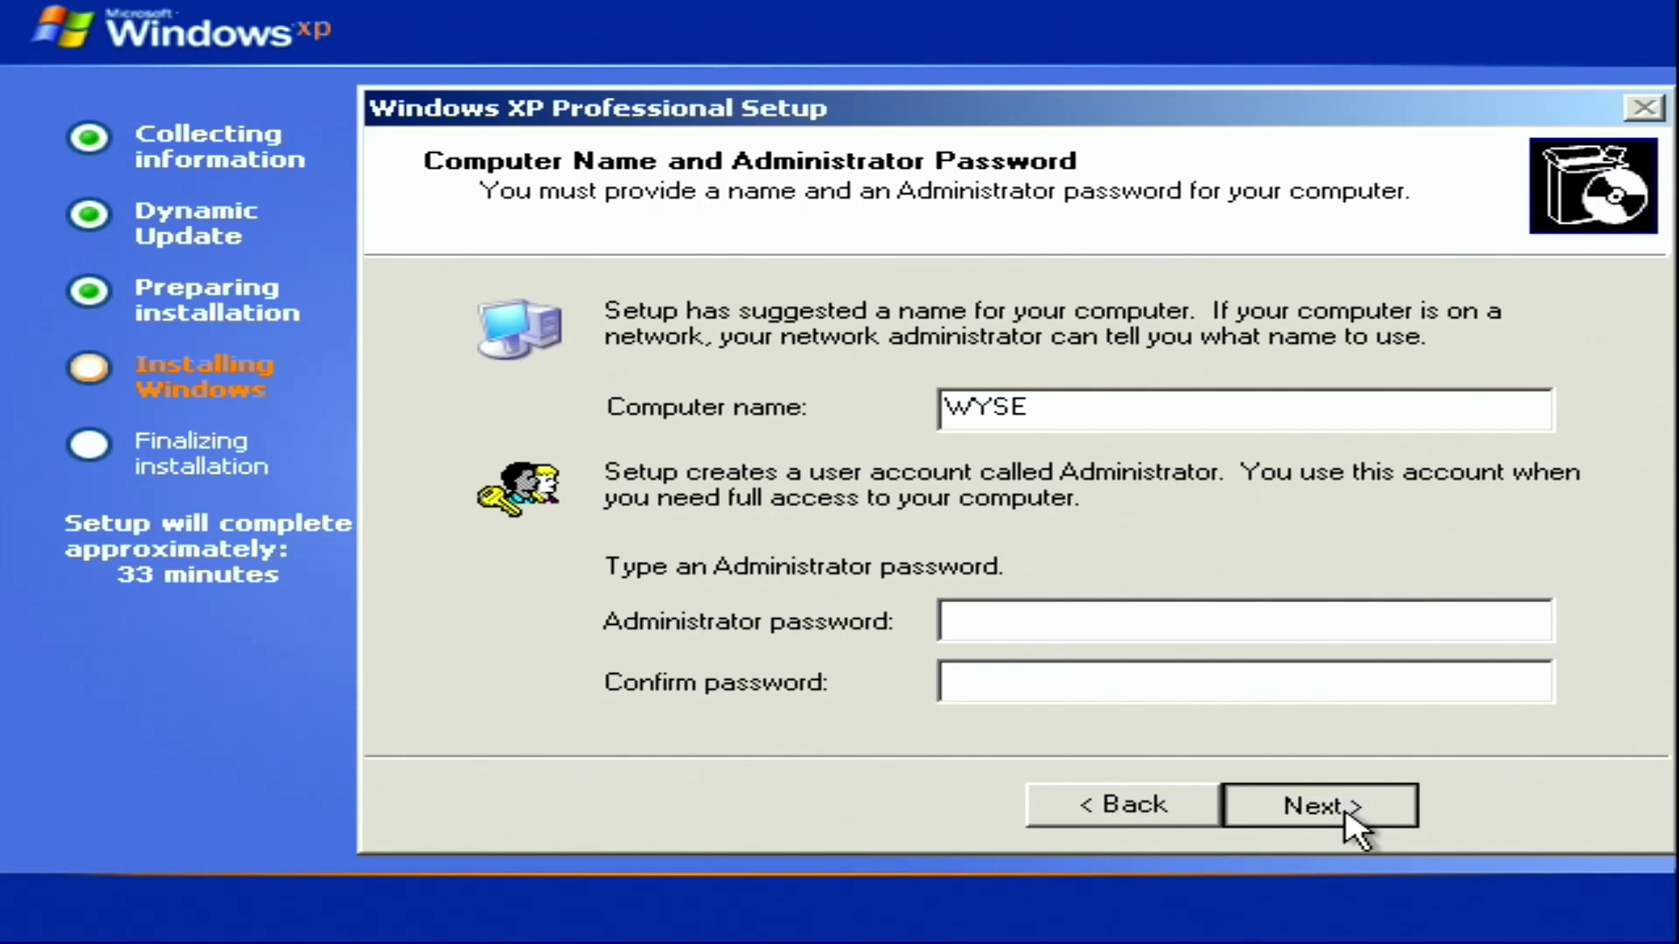
Set the time zone to Eastern Time (US & Canada) and continue installing
click(1351, 821)
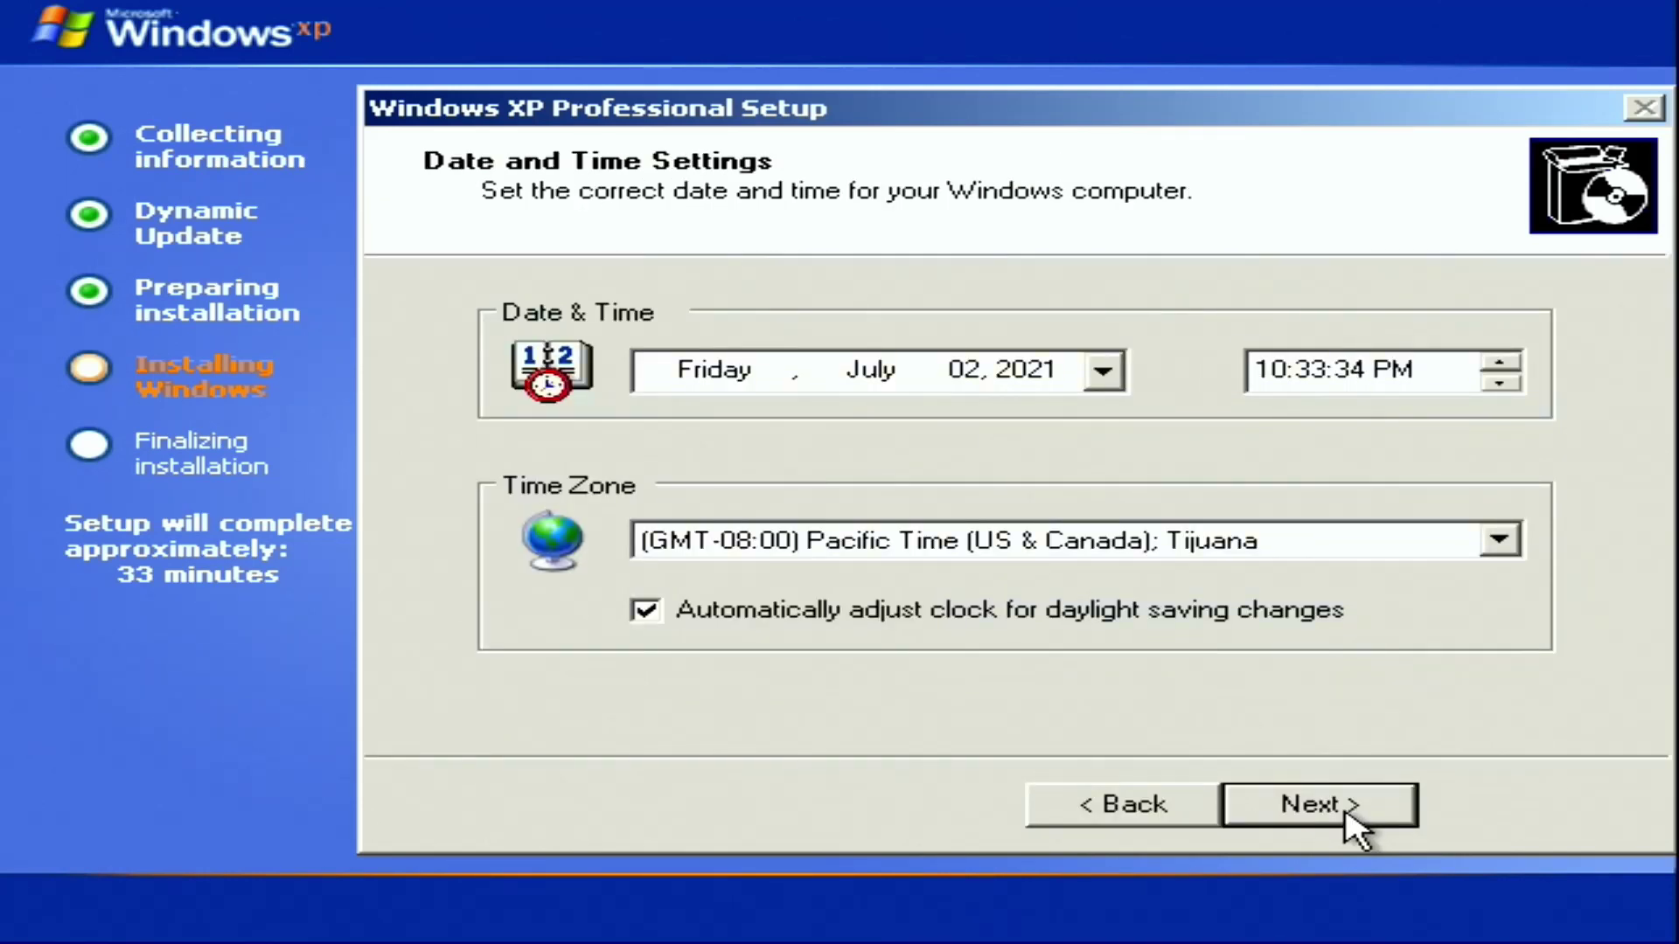
click(1280, 544)
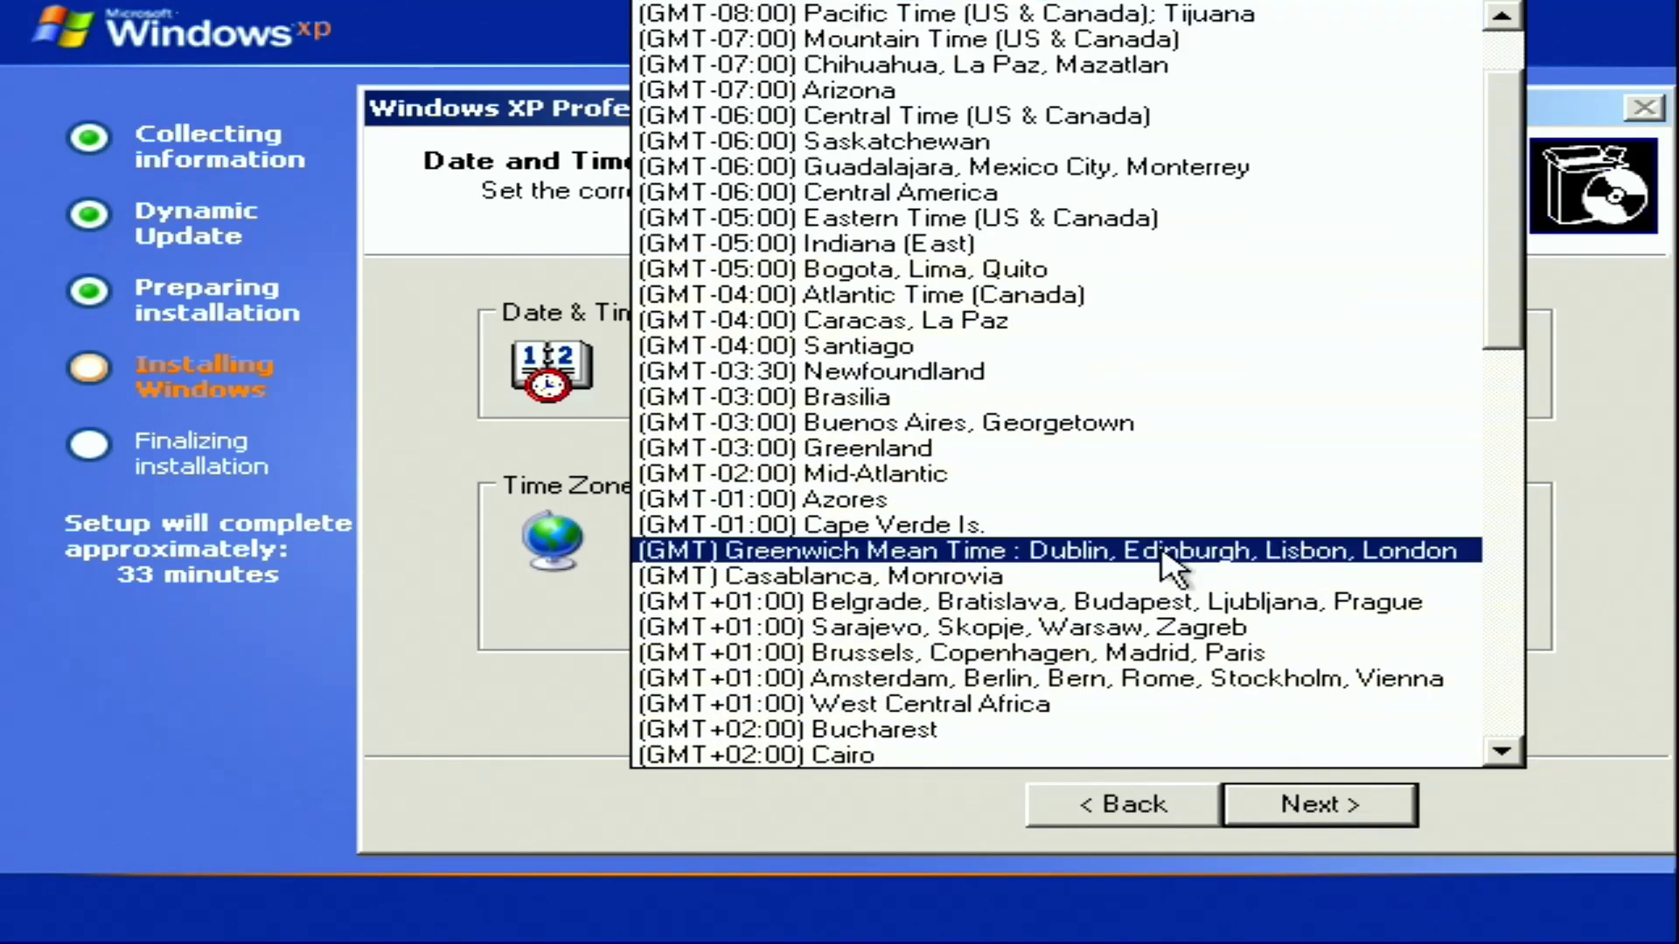
click(1191, 221)
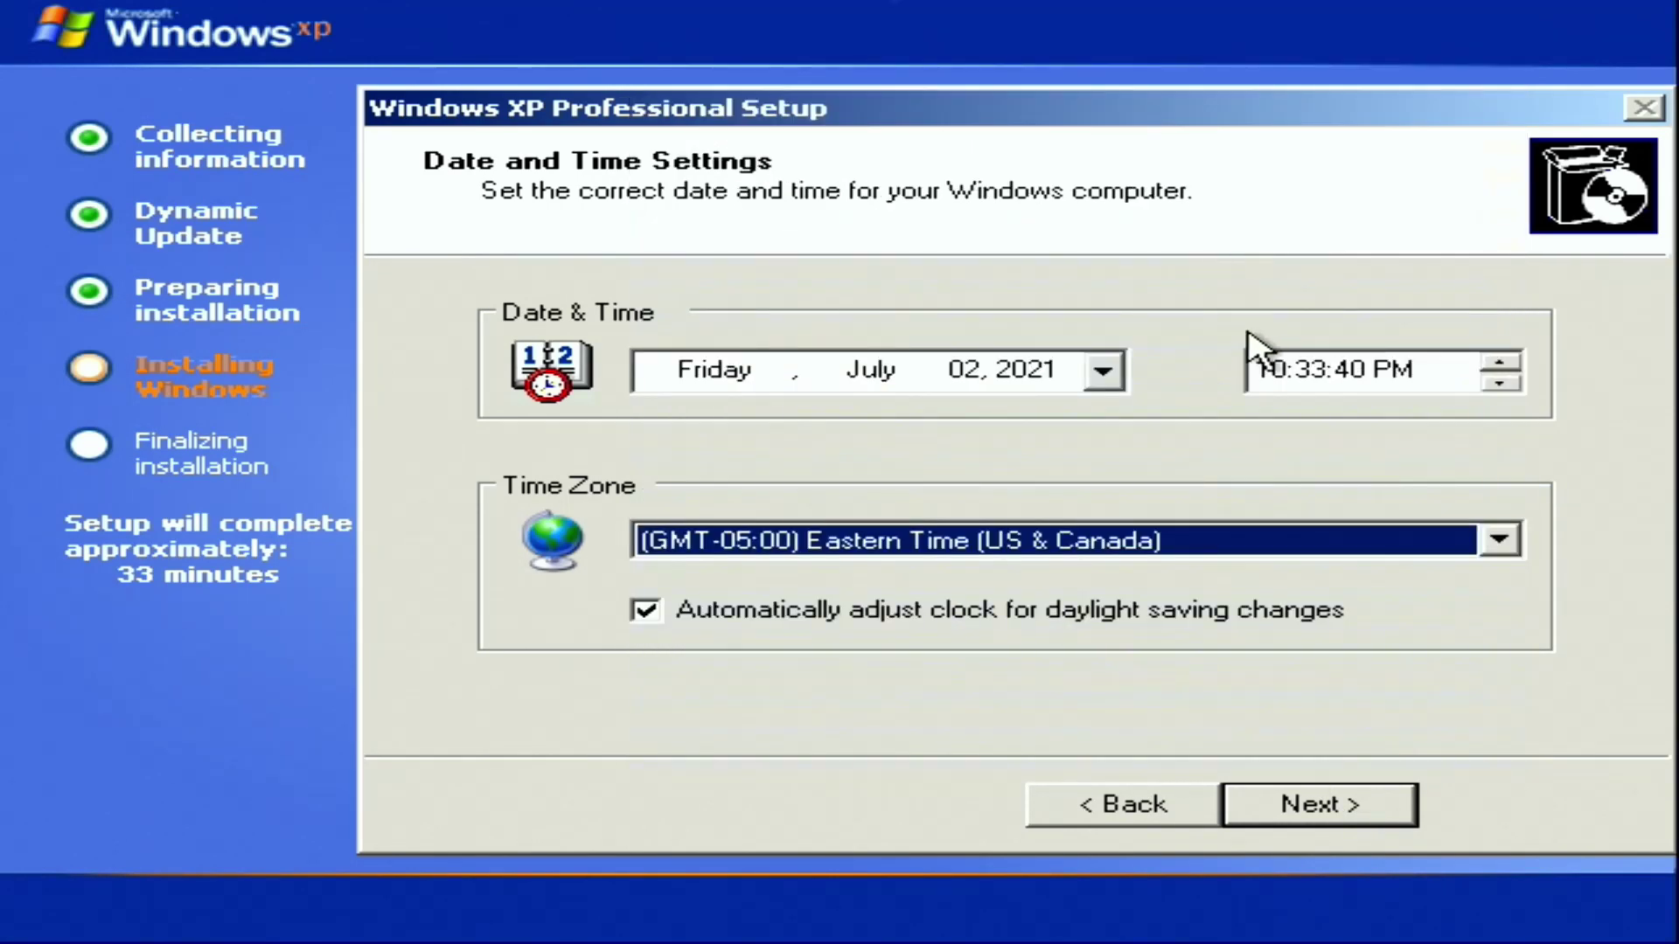
click(1280, 820)
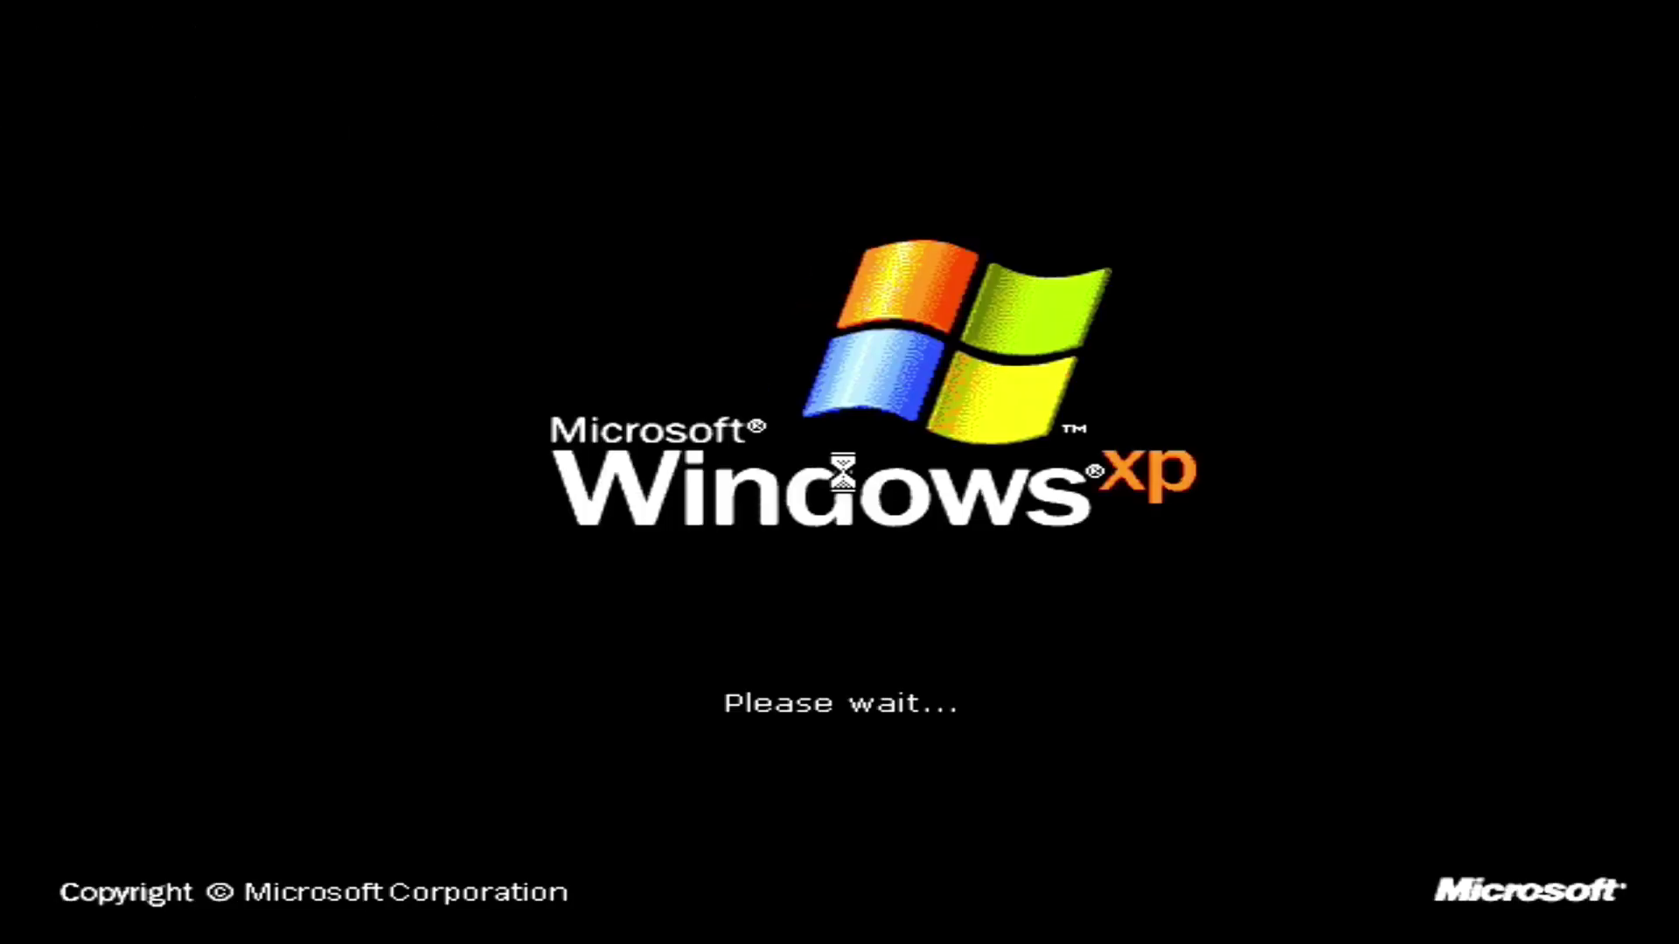
Accept the automatic display adjustment and keep the new screen resolution
click(840, 567)
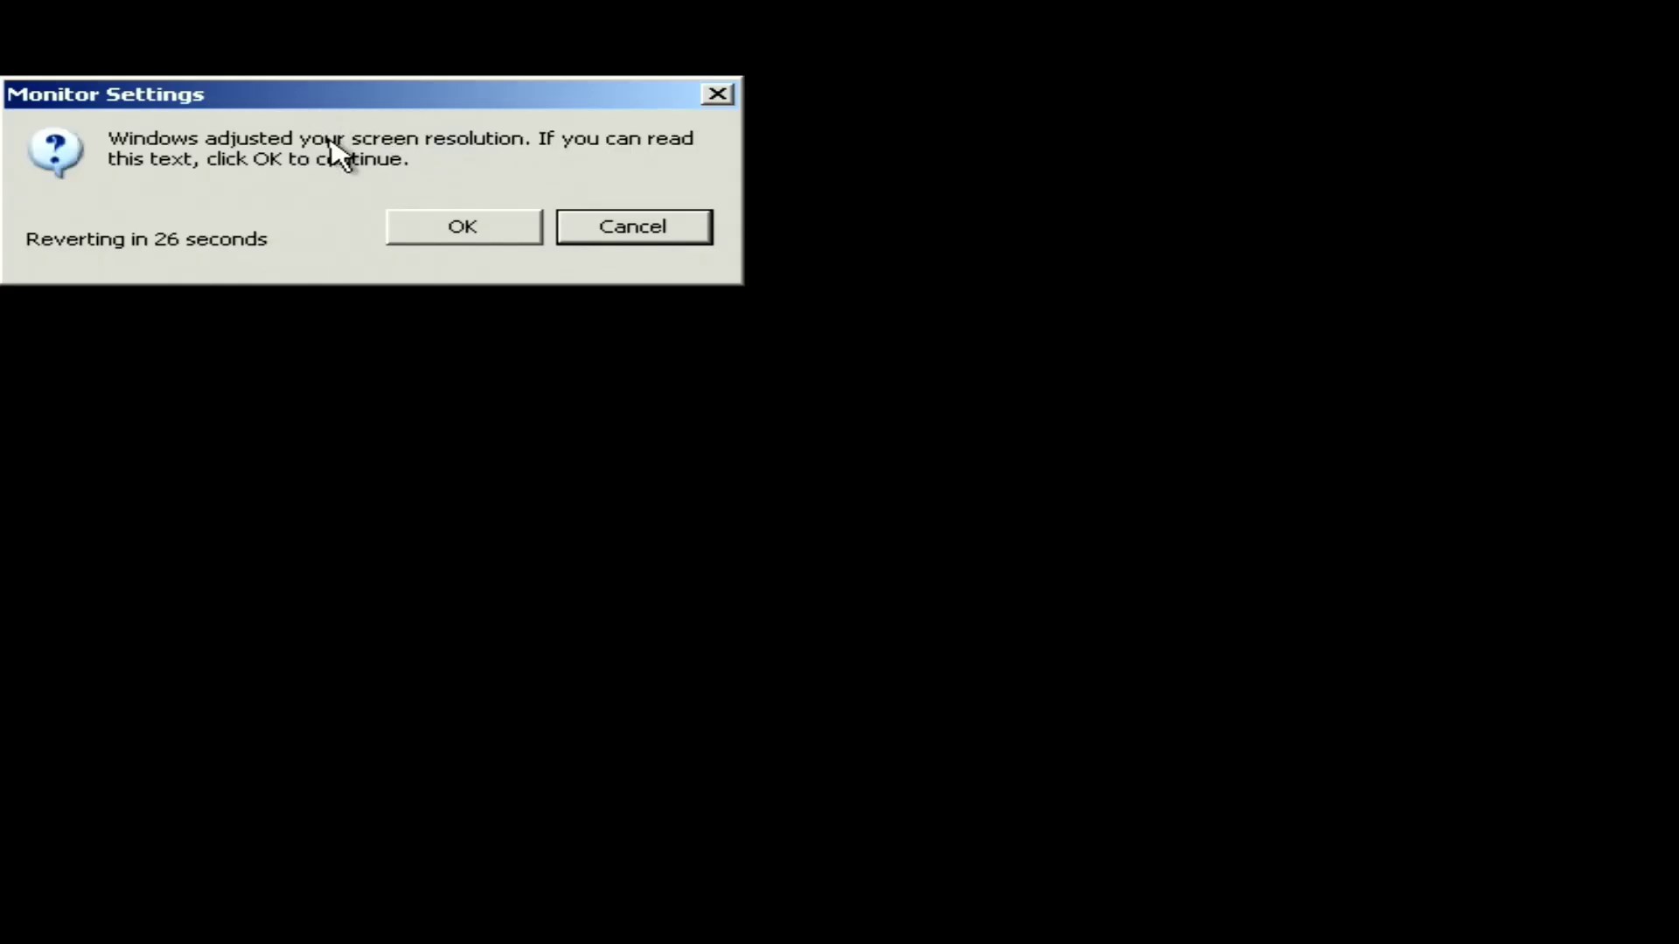
click(404, 229)
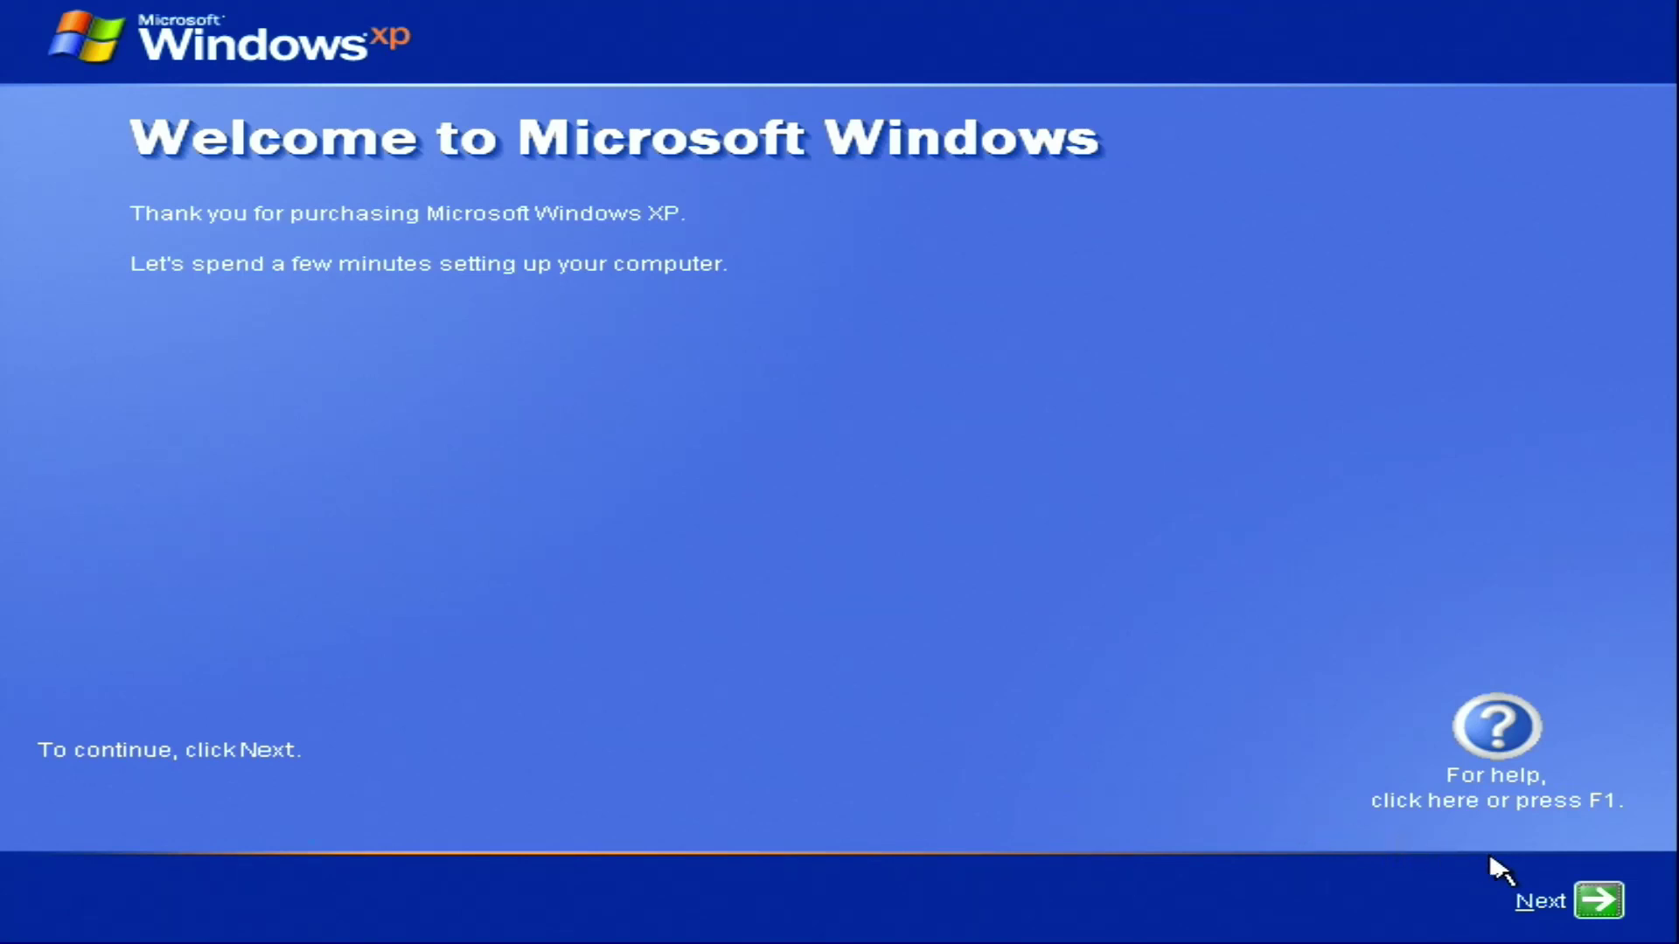
Leave Automatic Updates off and keep the local network connection
click(1599, 901)
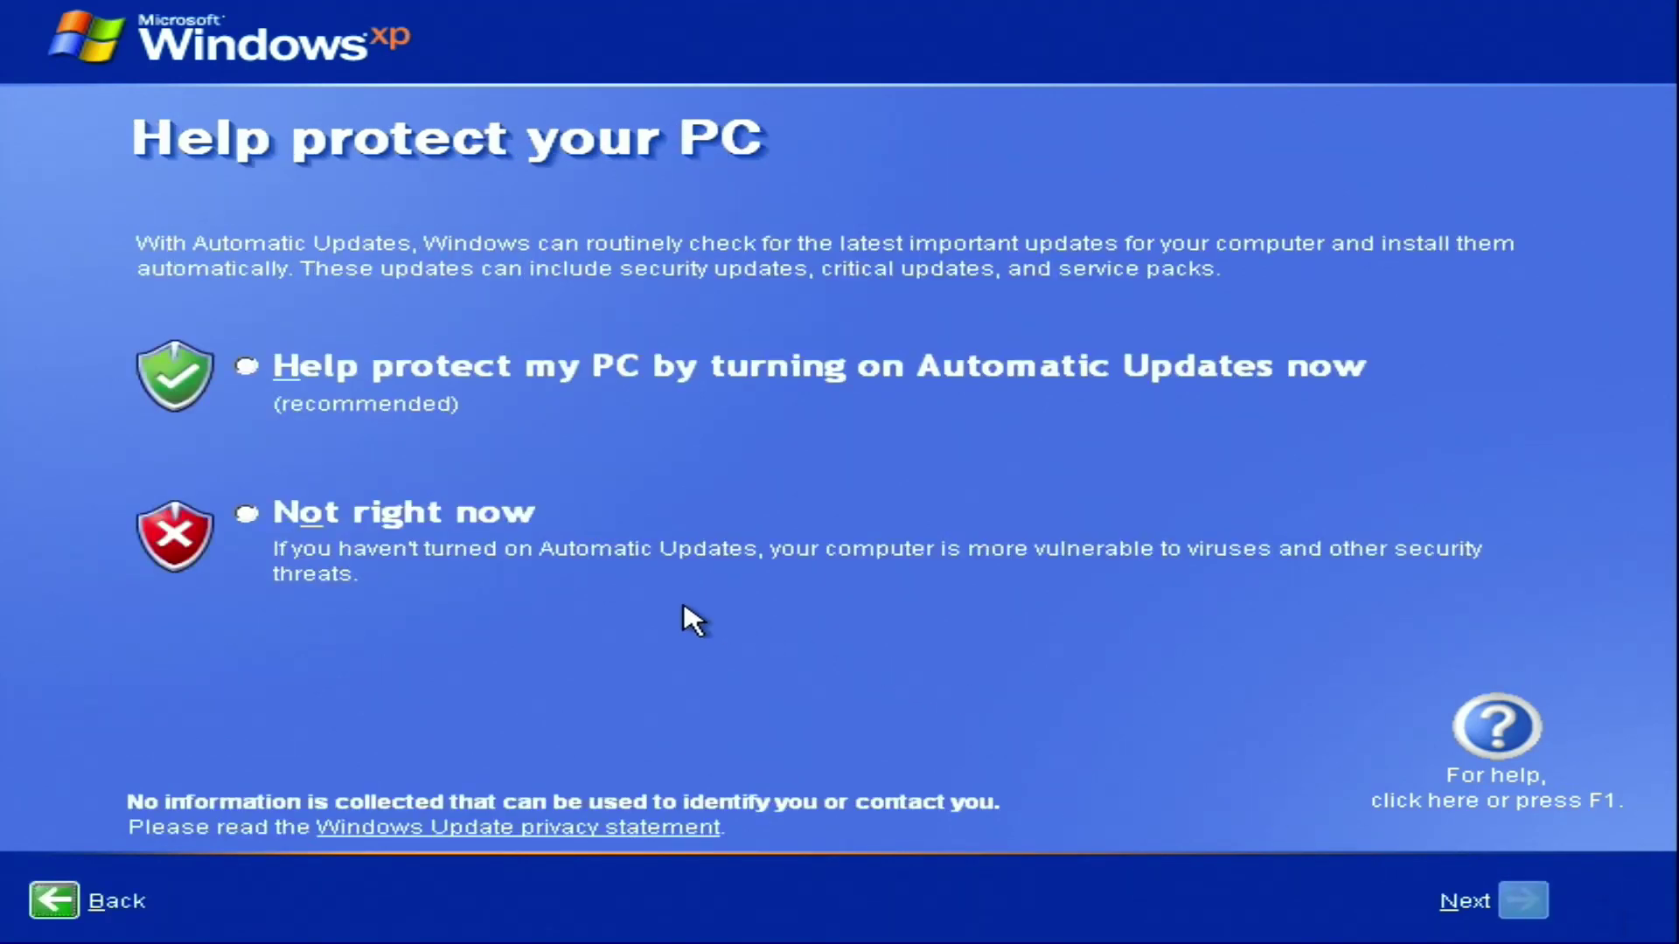
click(508, 518)
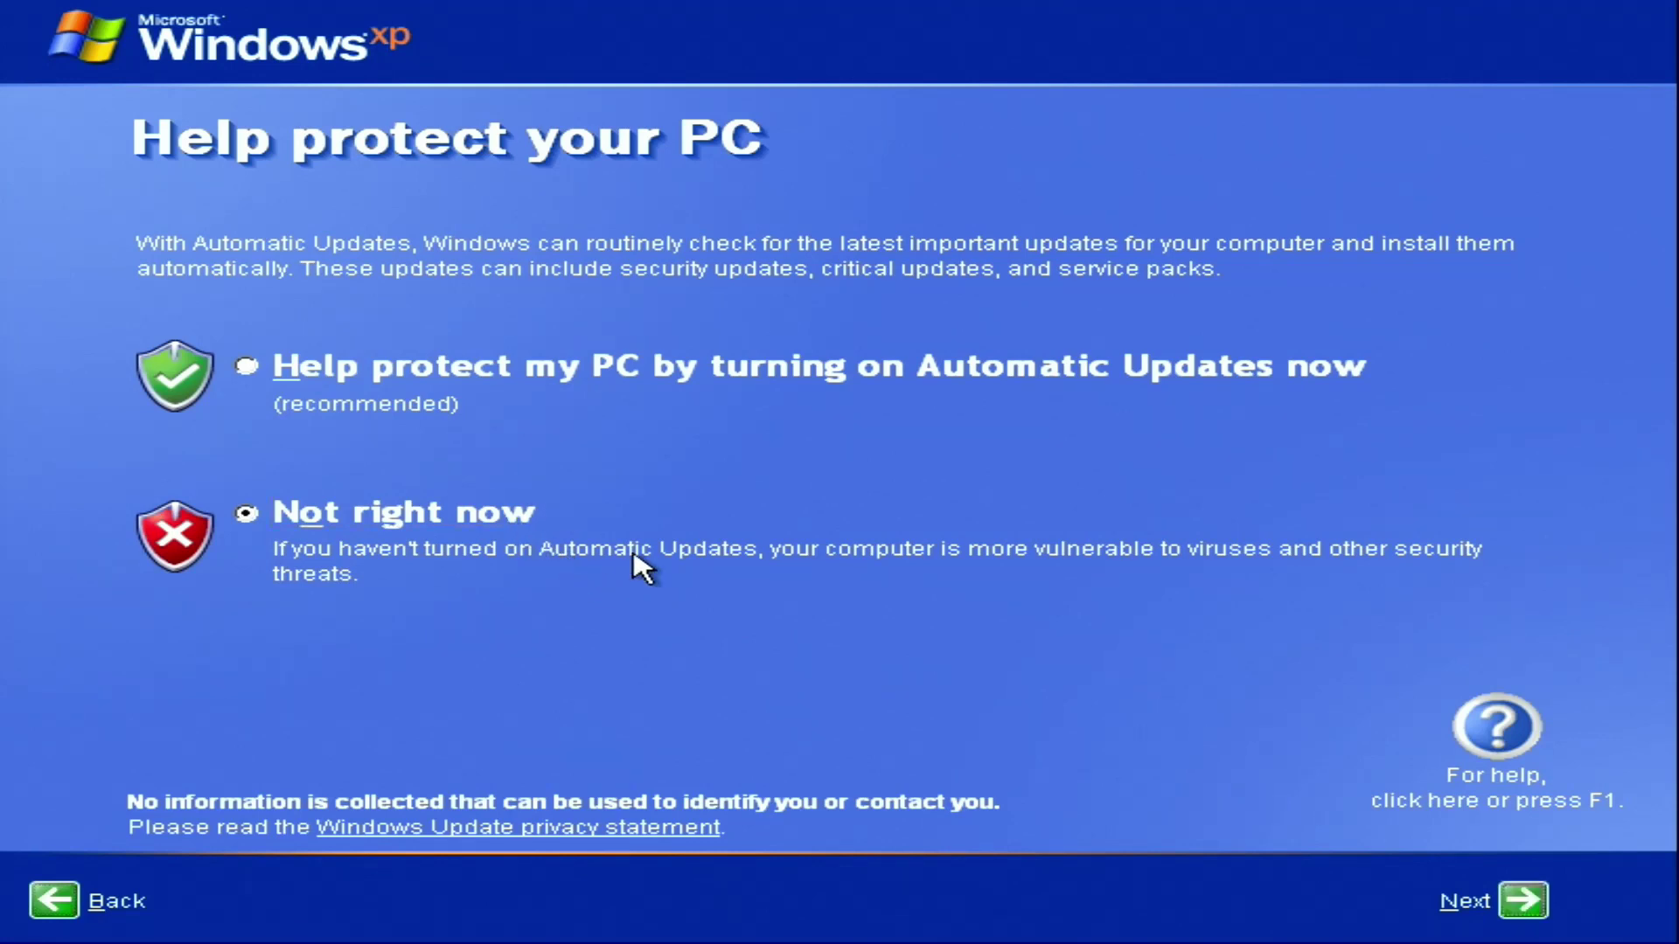
click(1538, 891)
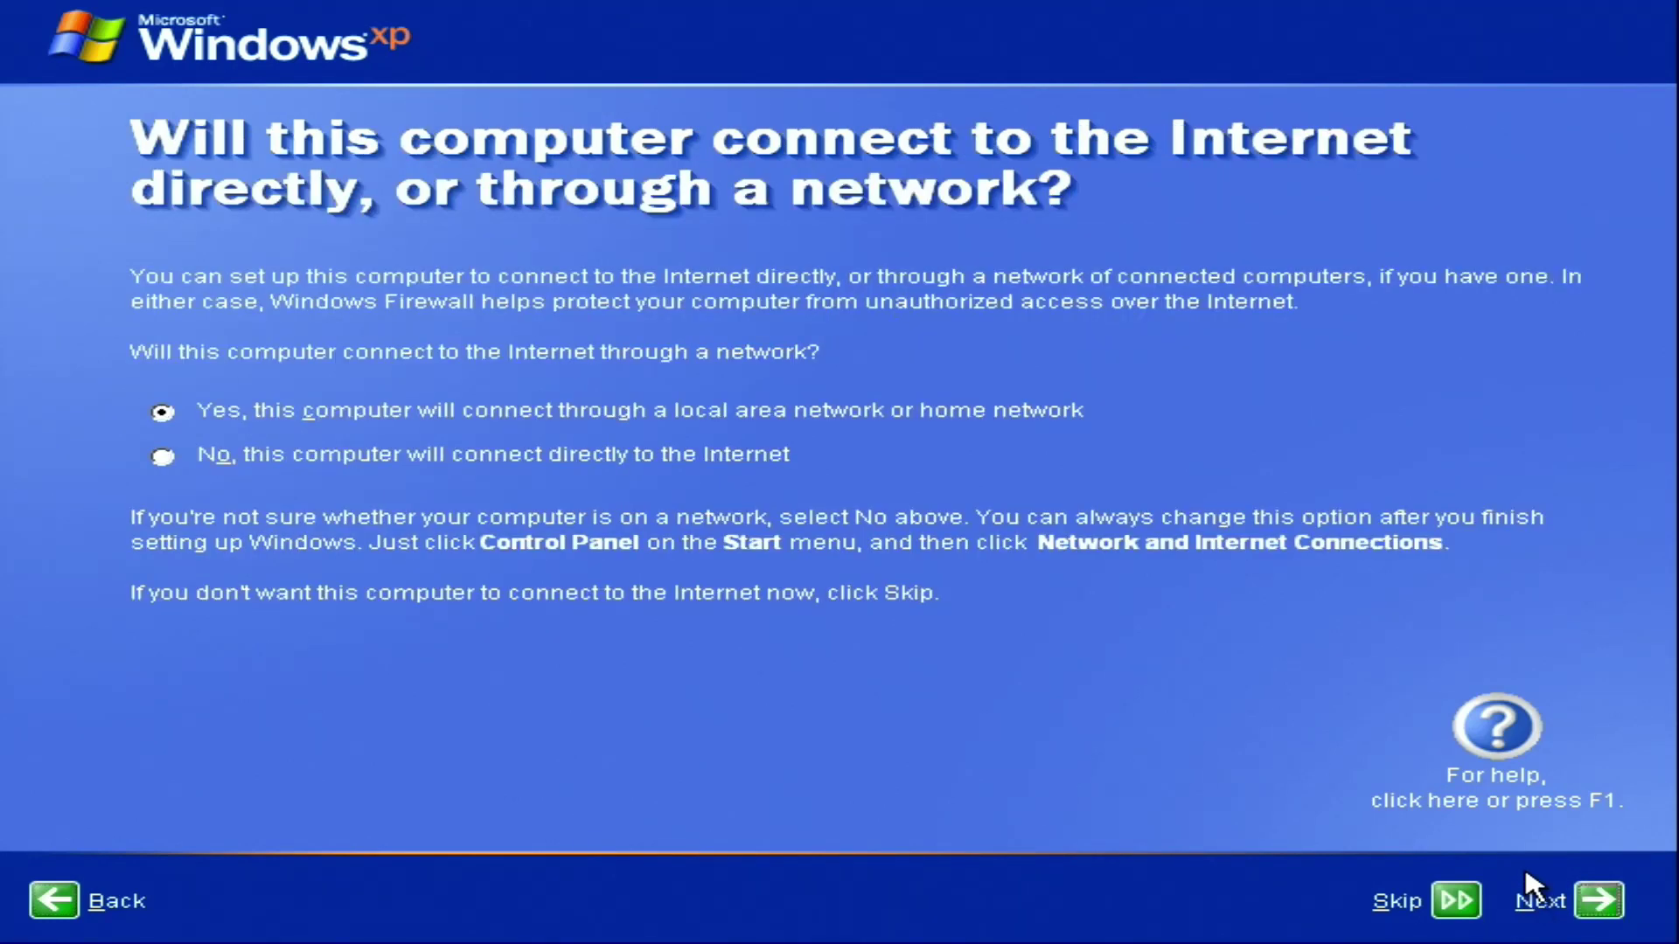
click(1591, 904)
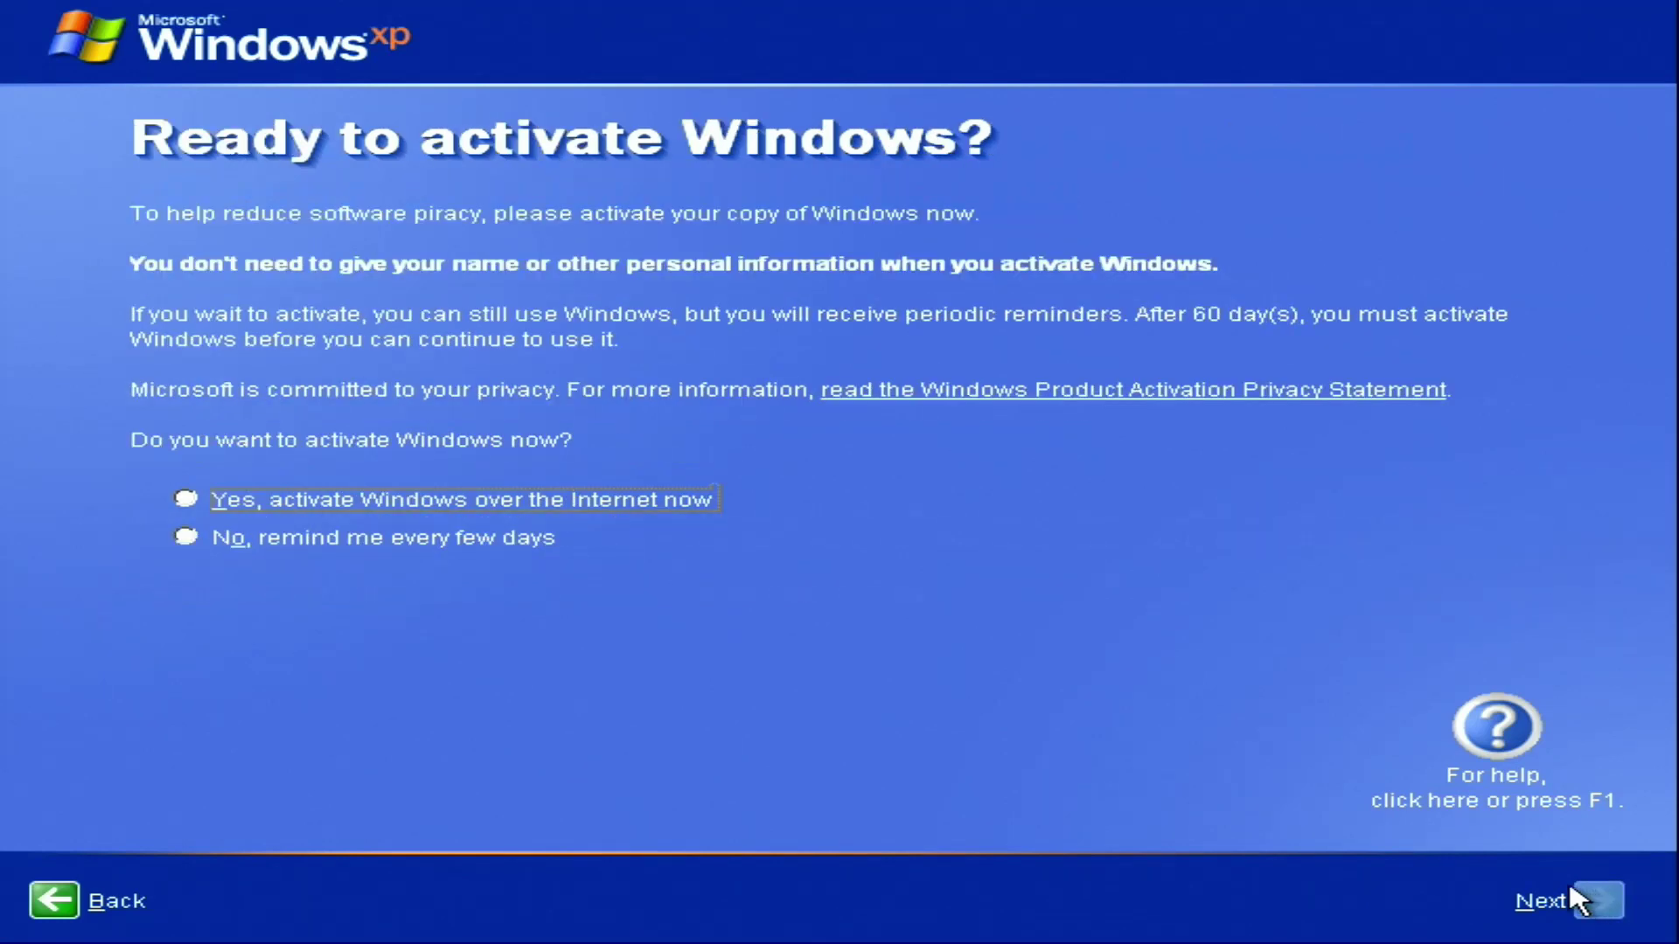
Postpone activation, create a user account with the owner's name, and finish setup
click(452, 544)
click(1593, 906)
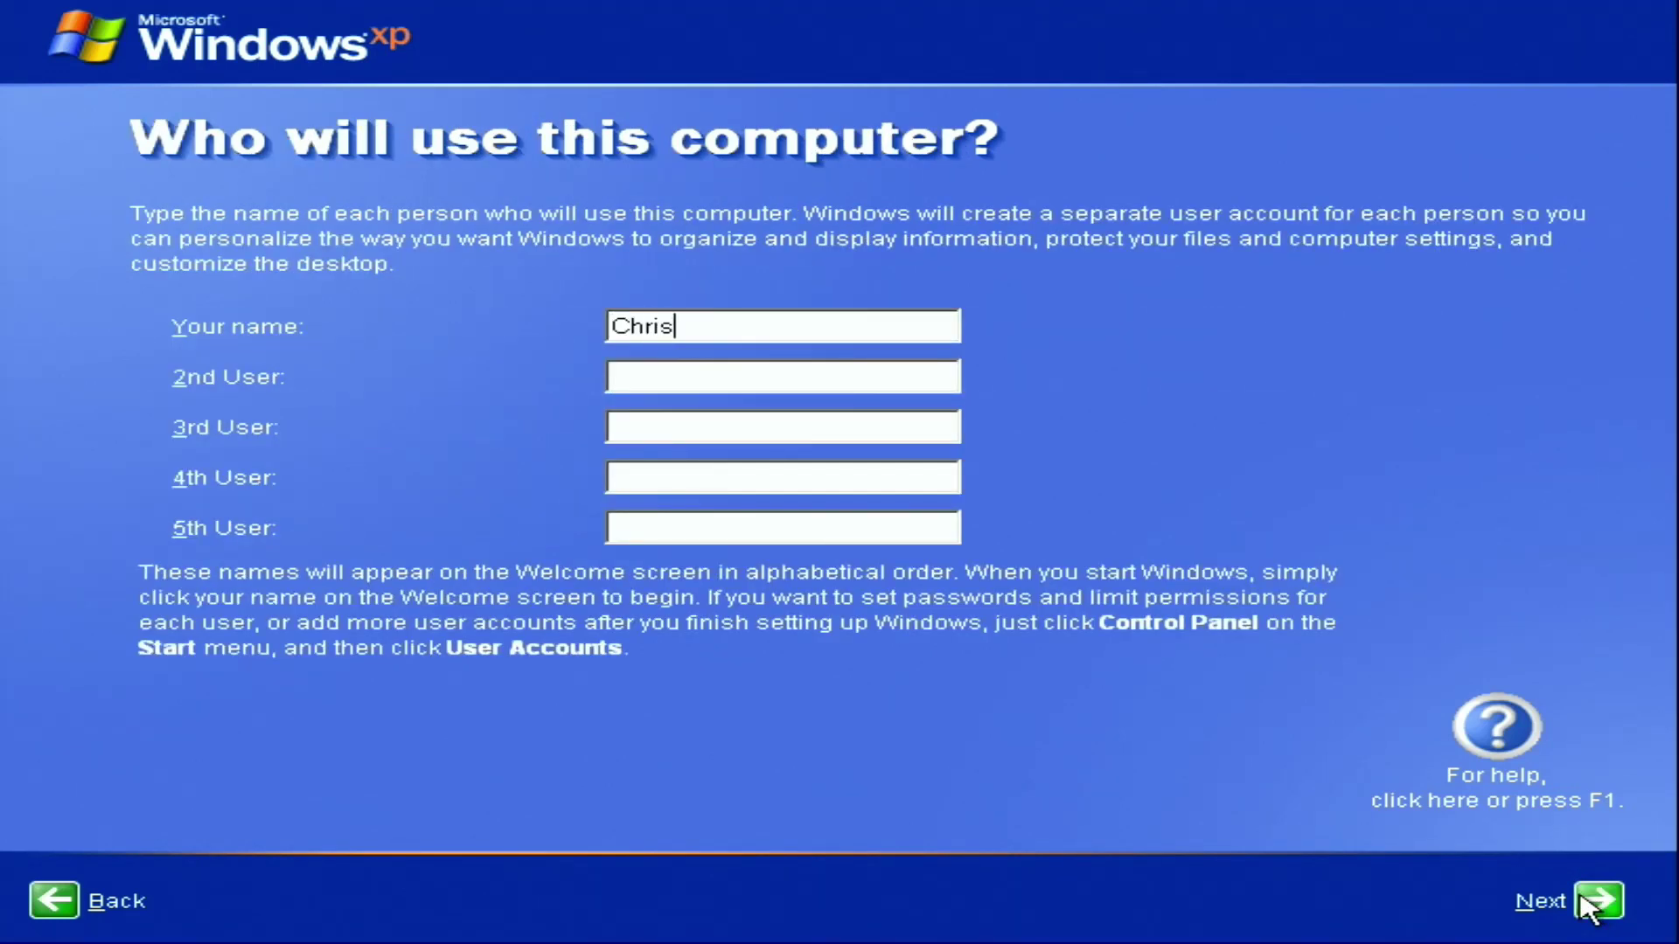
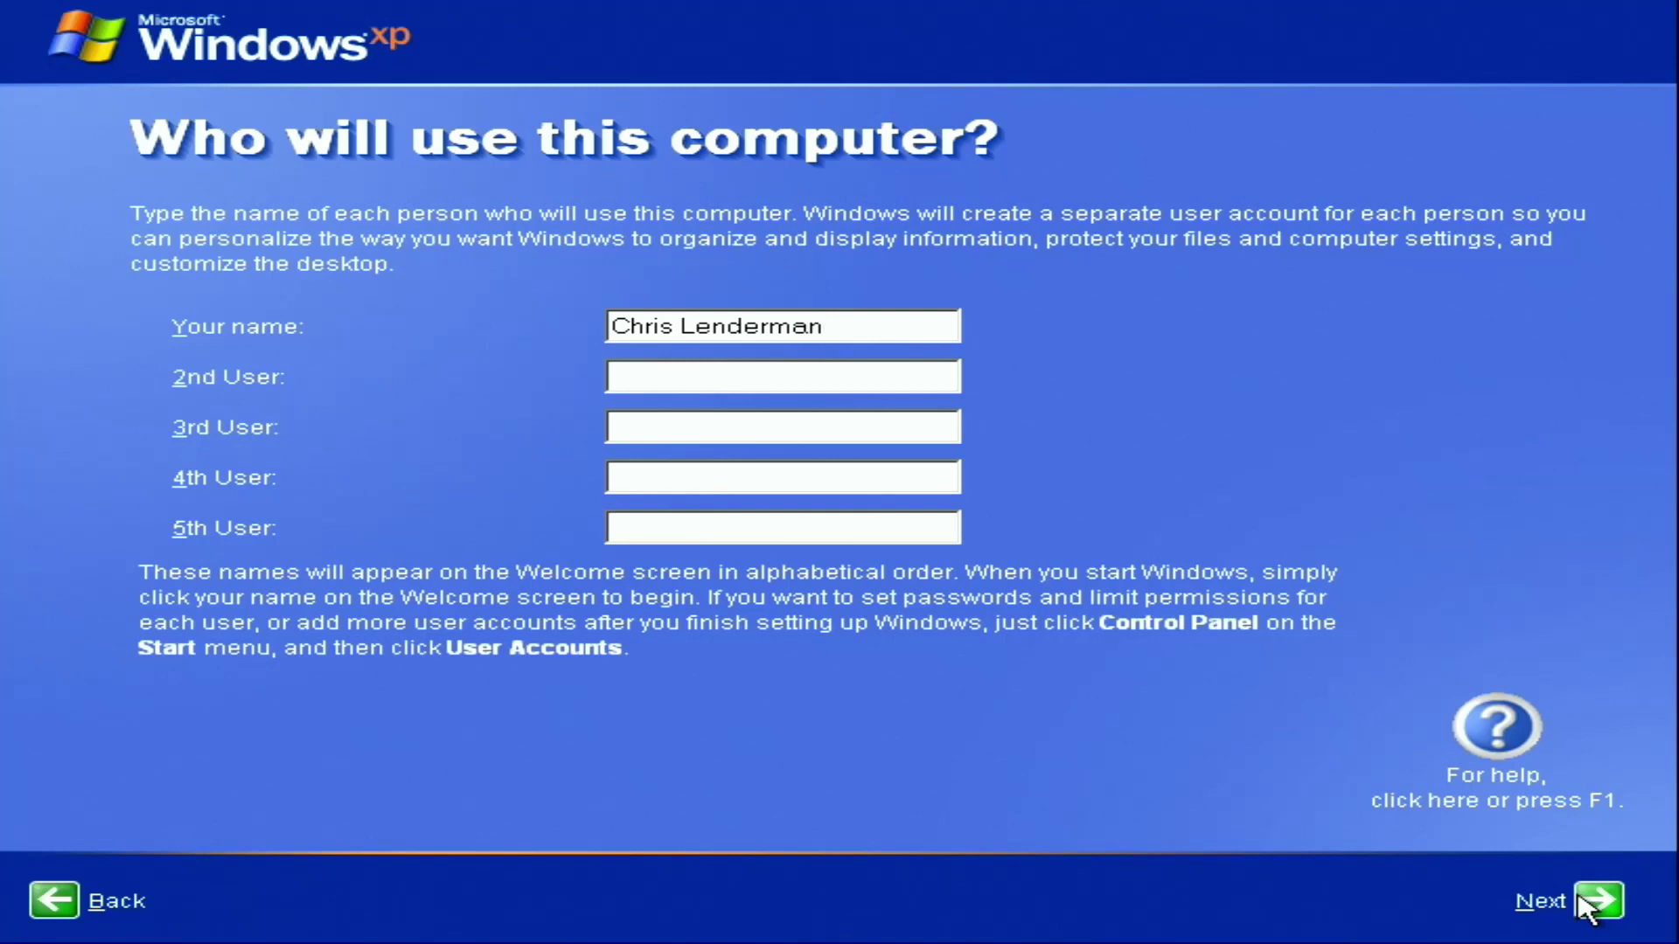
click(1596, 905)
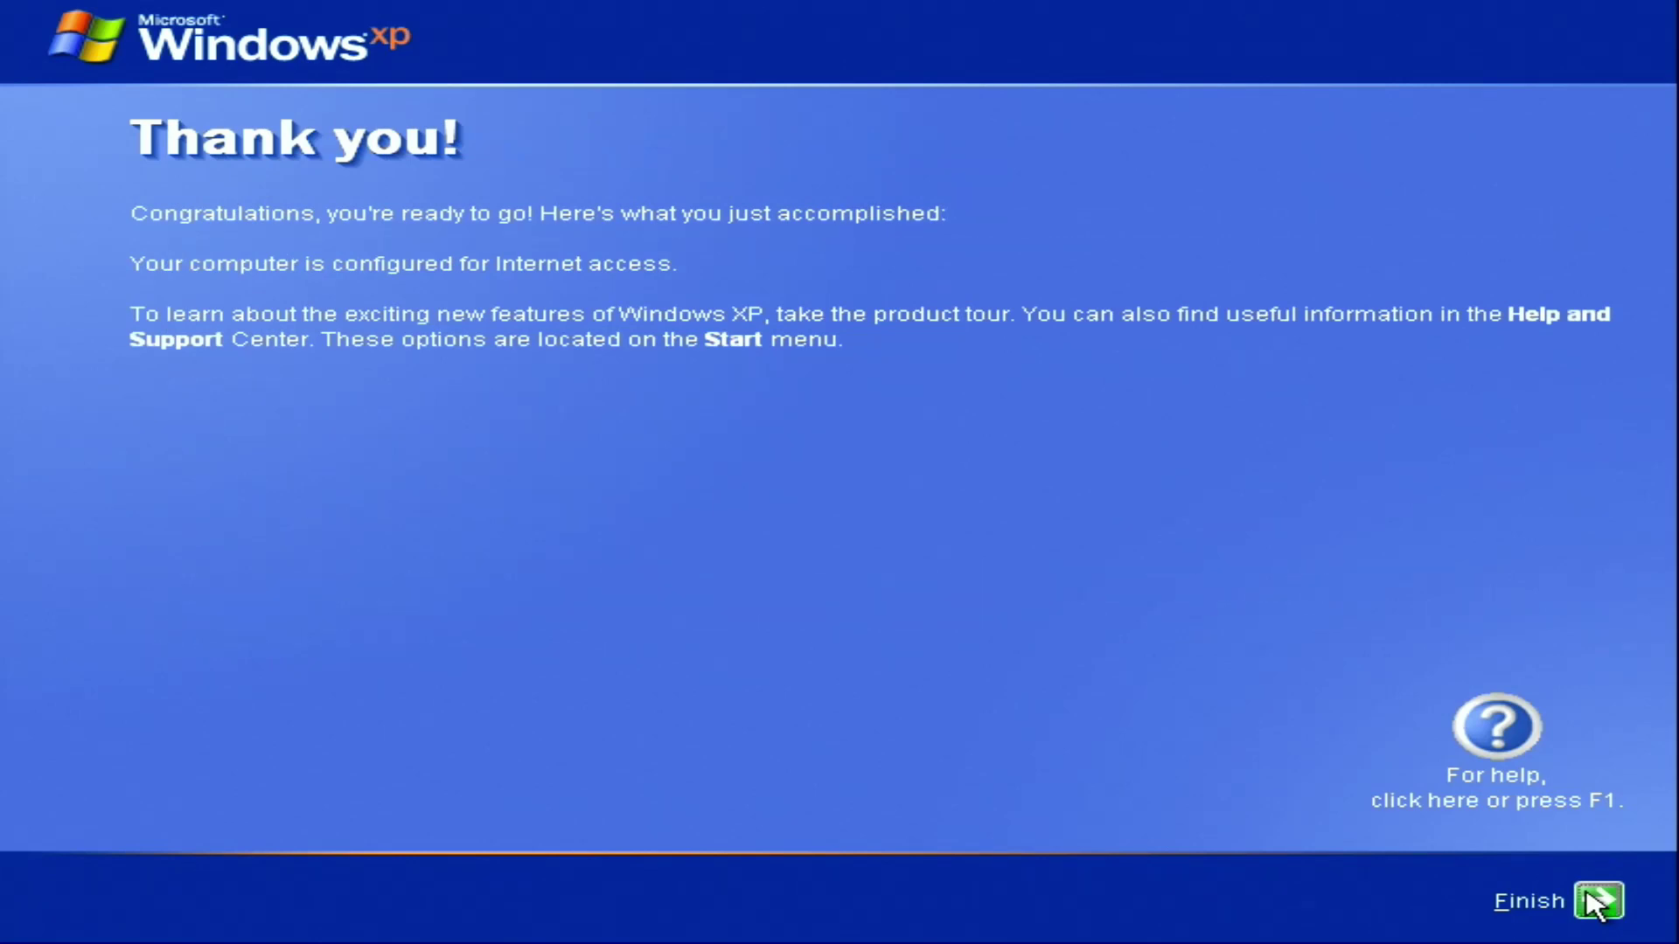
click(1591, 902)
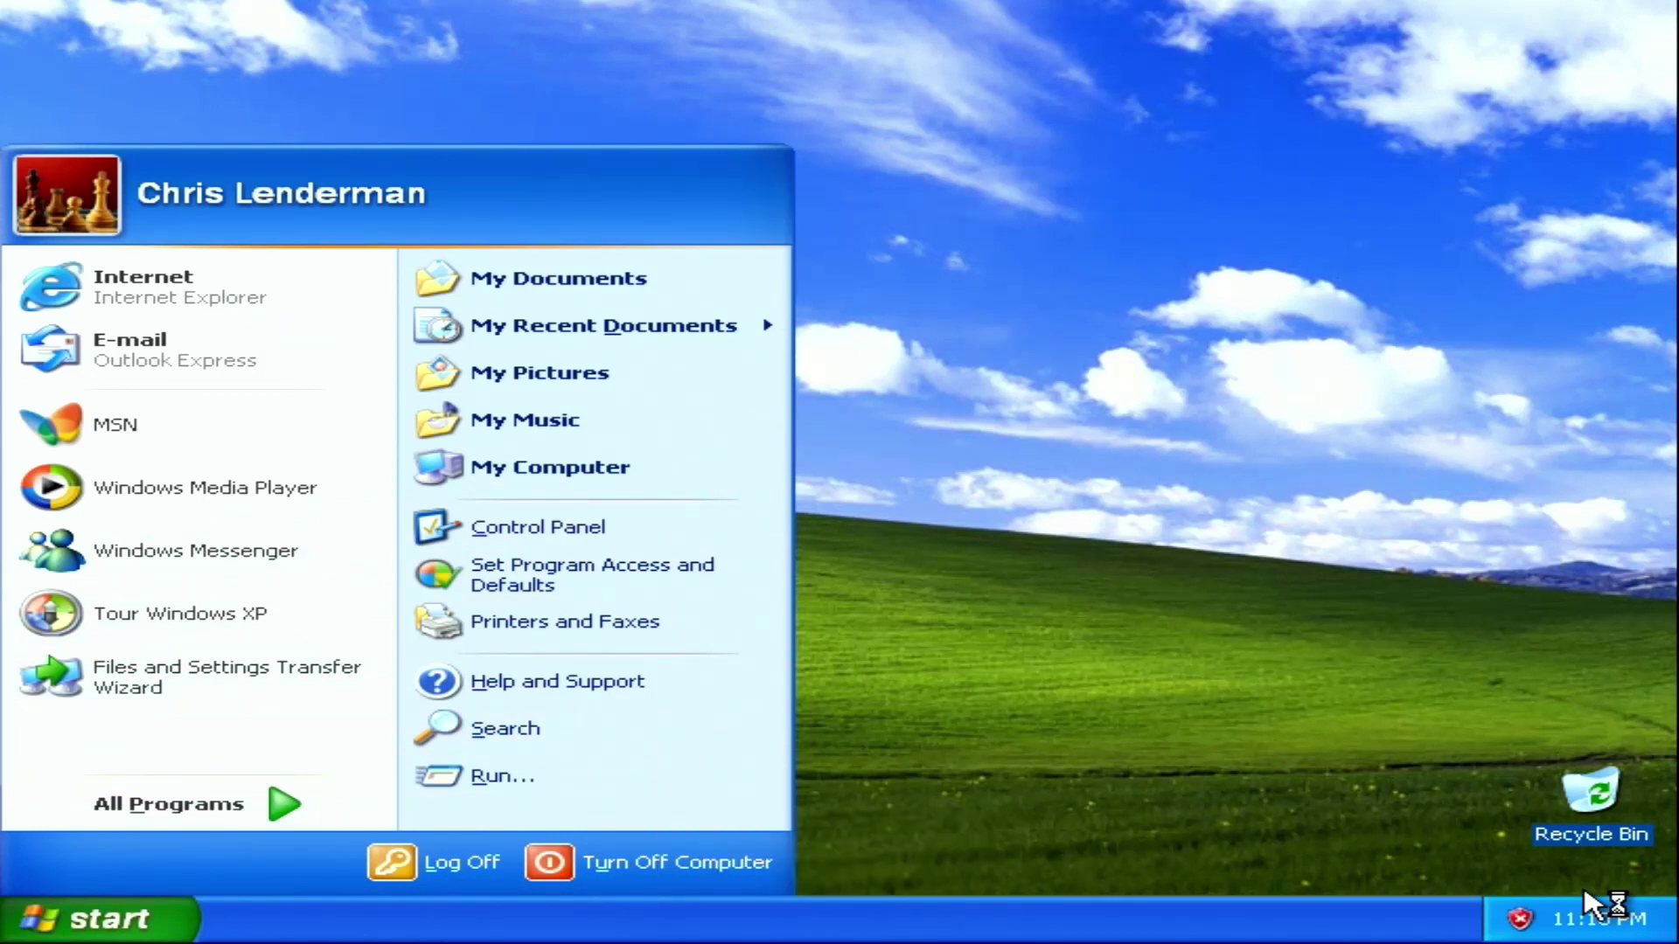
Open Device Manager via Control Panel Classic View, System, Hardware tab
click(515, 538)
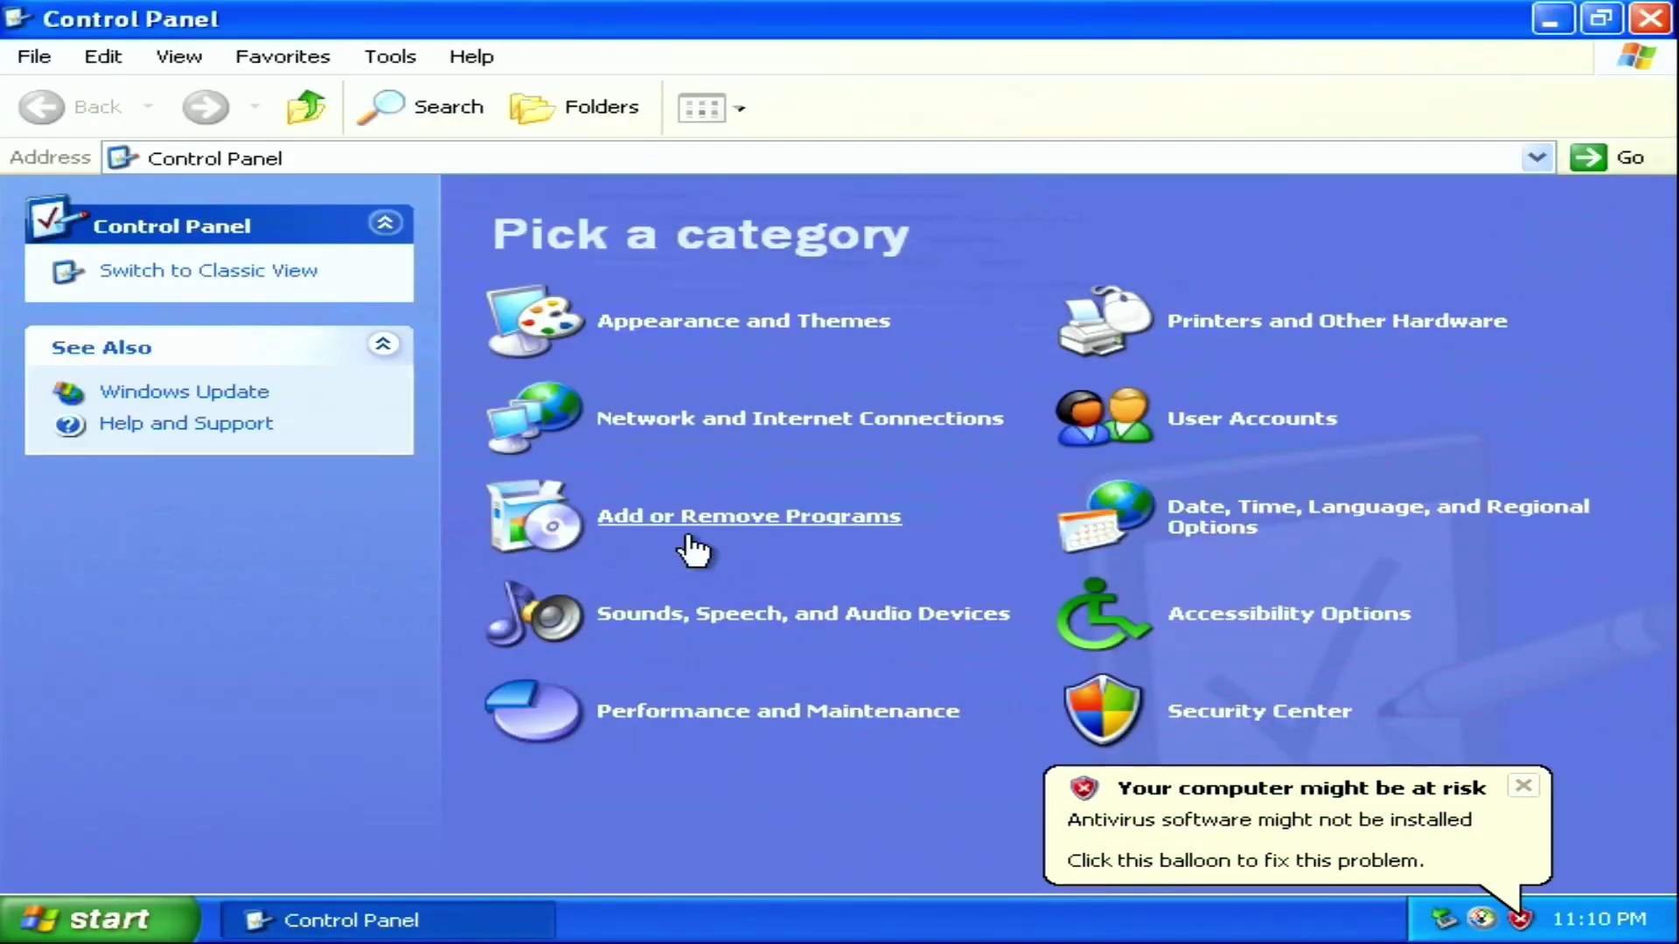
click(289, 271)
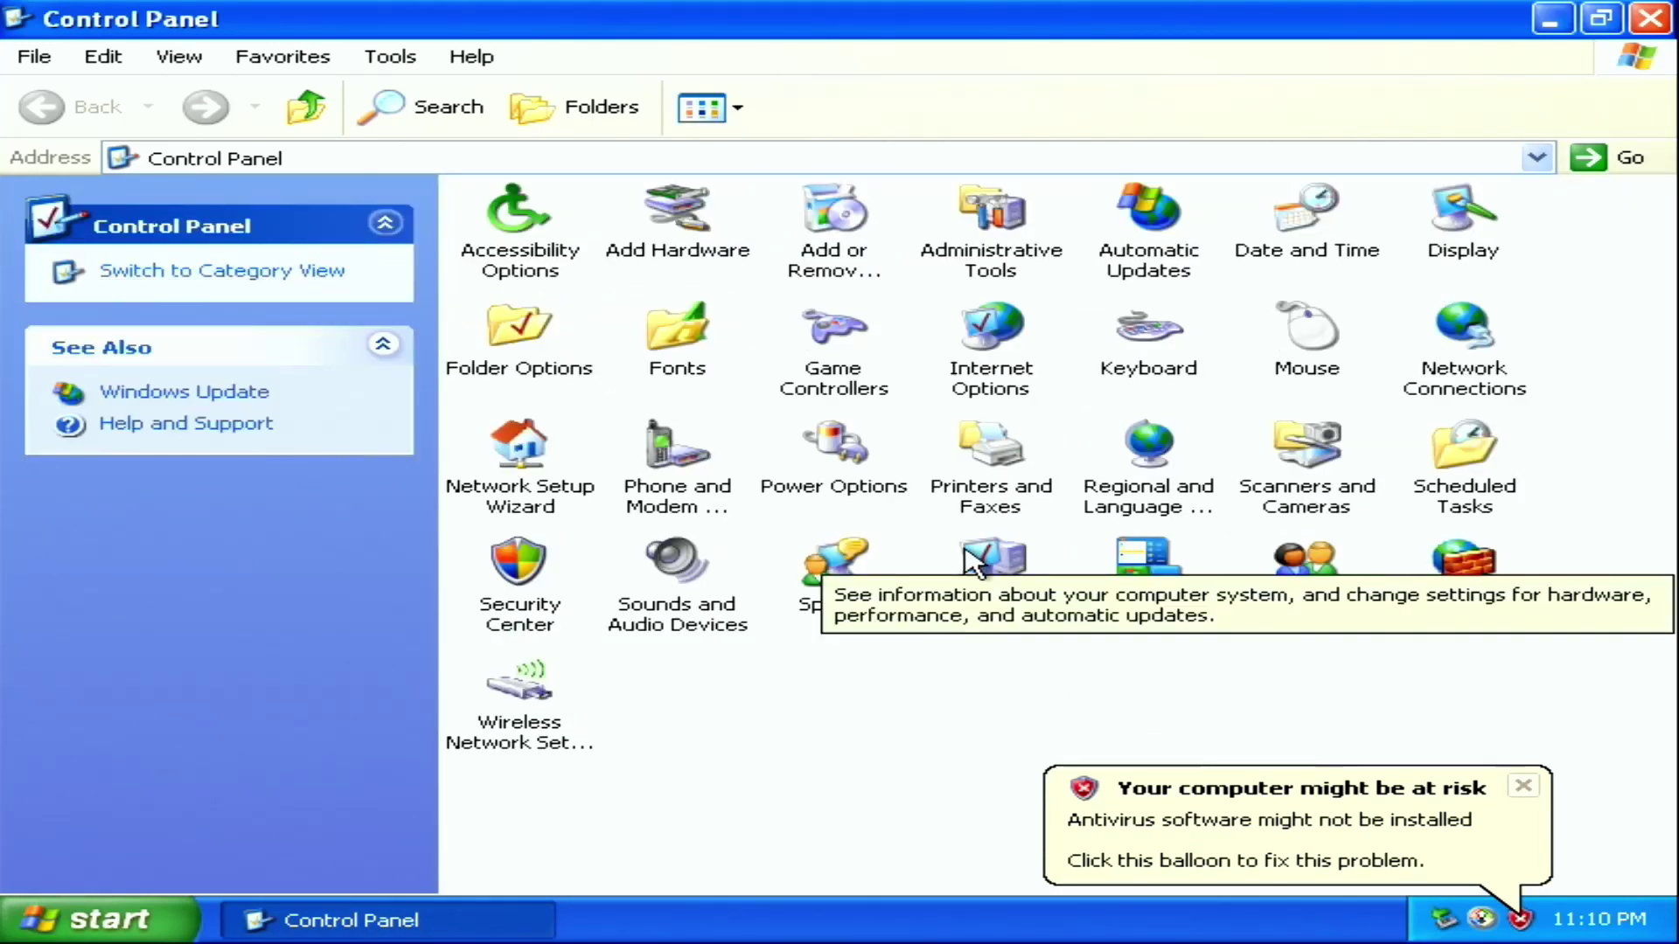
click(965, 551)
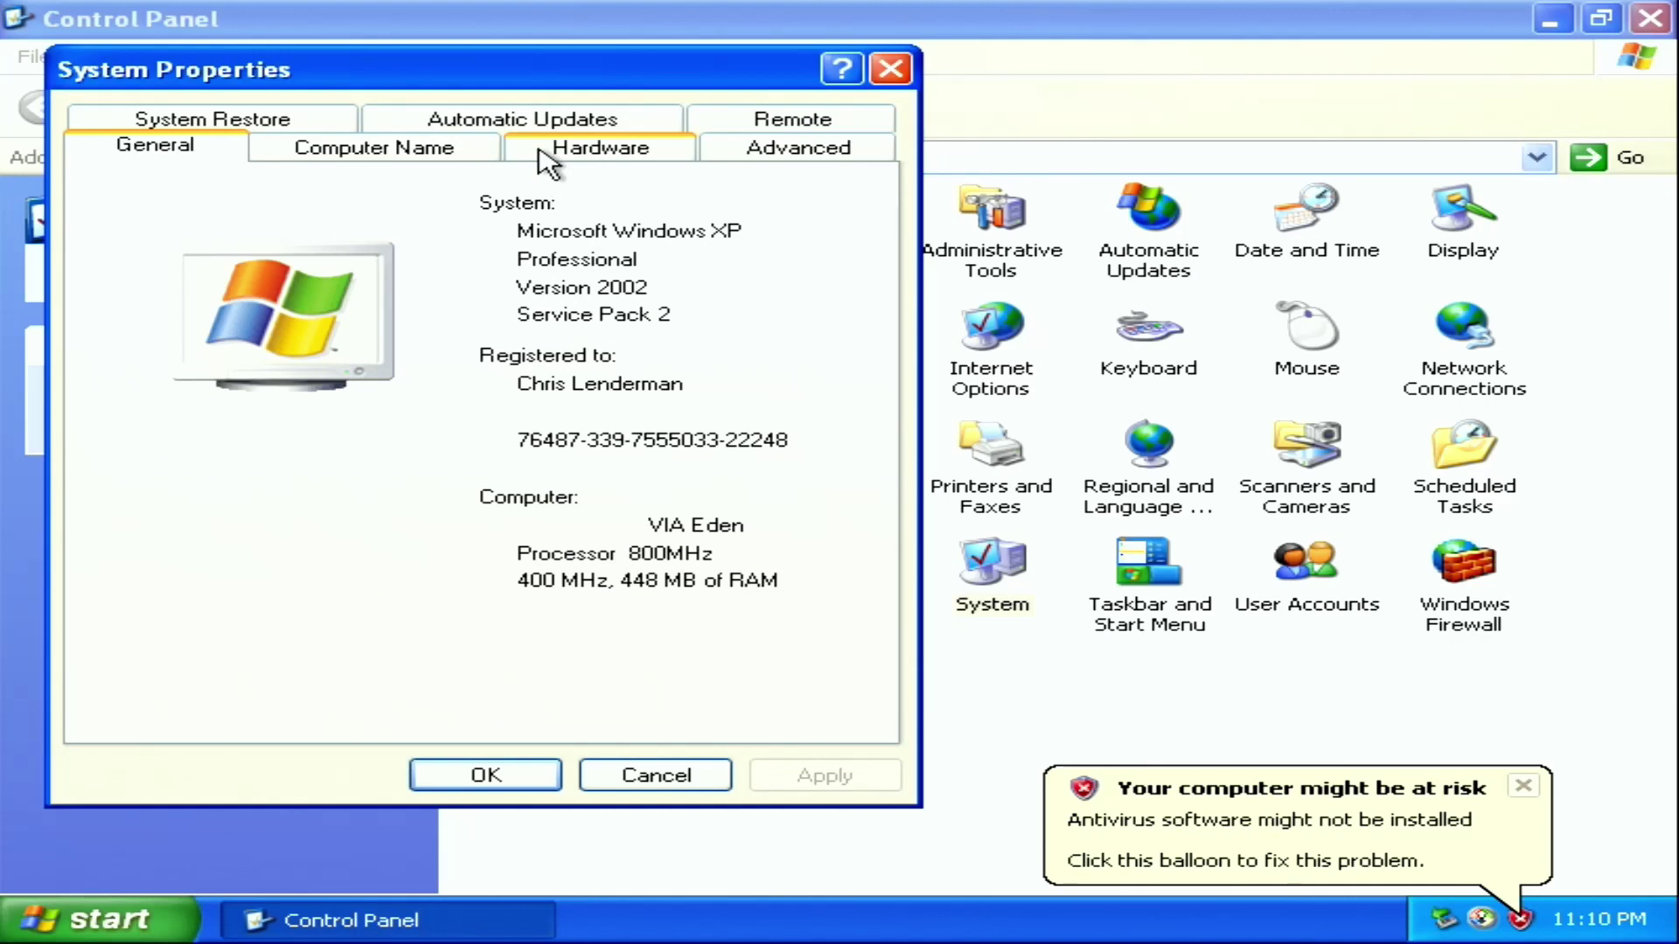
click(549, 160)
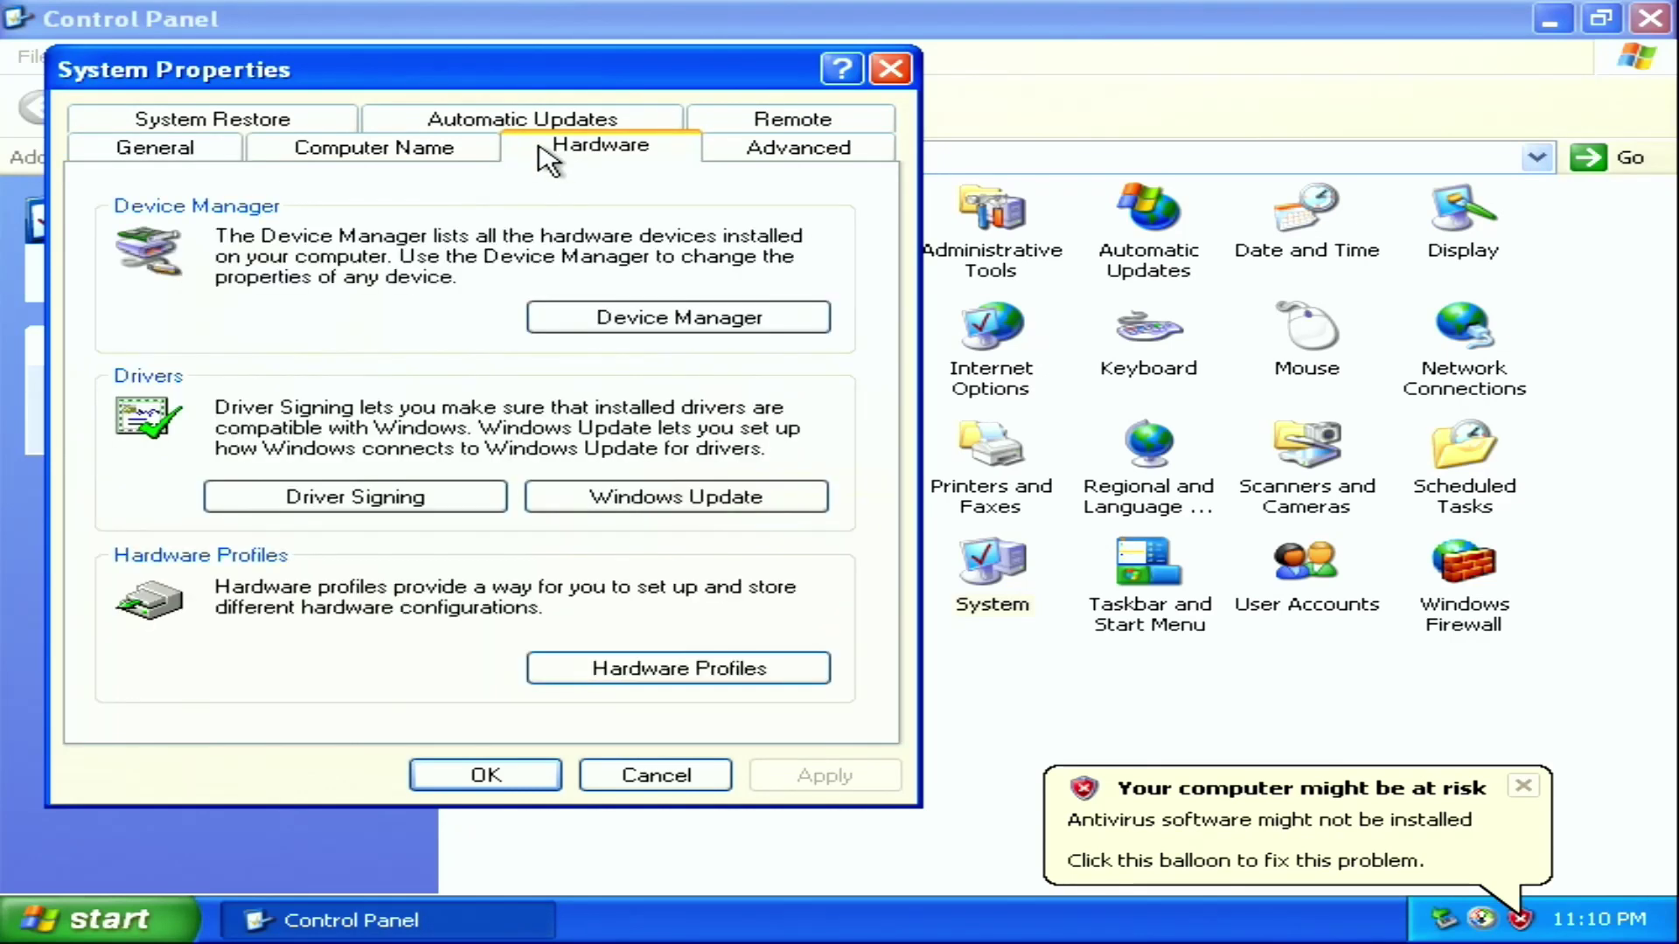
click(550, 313)
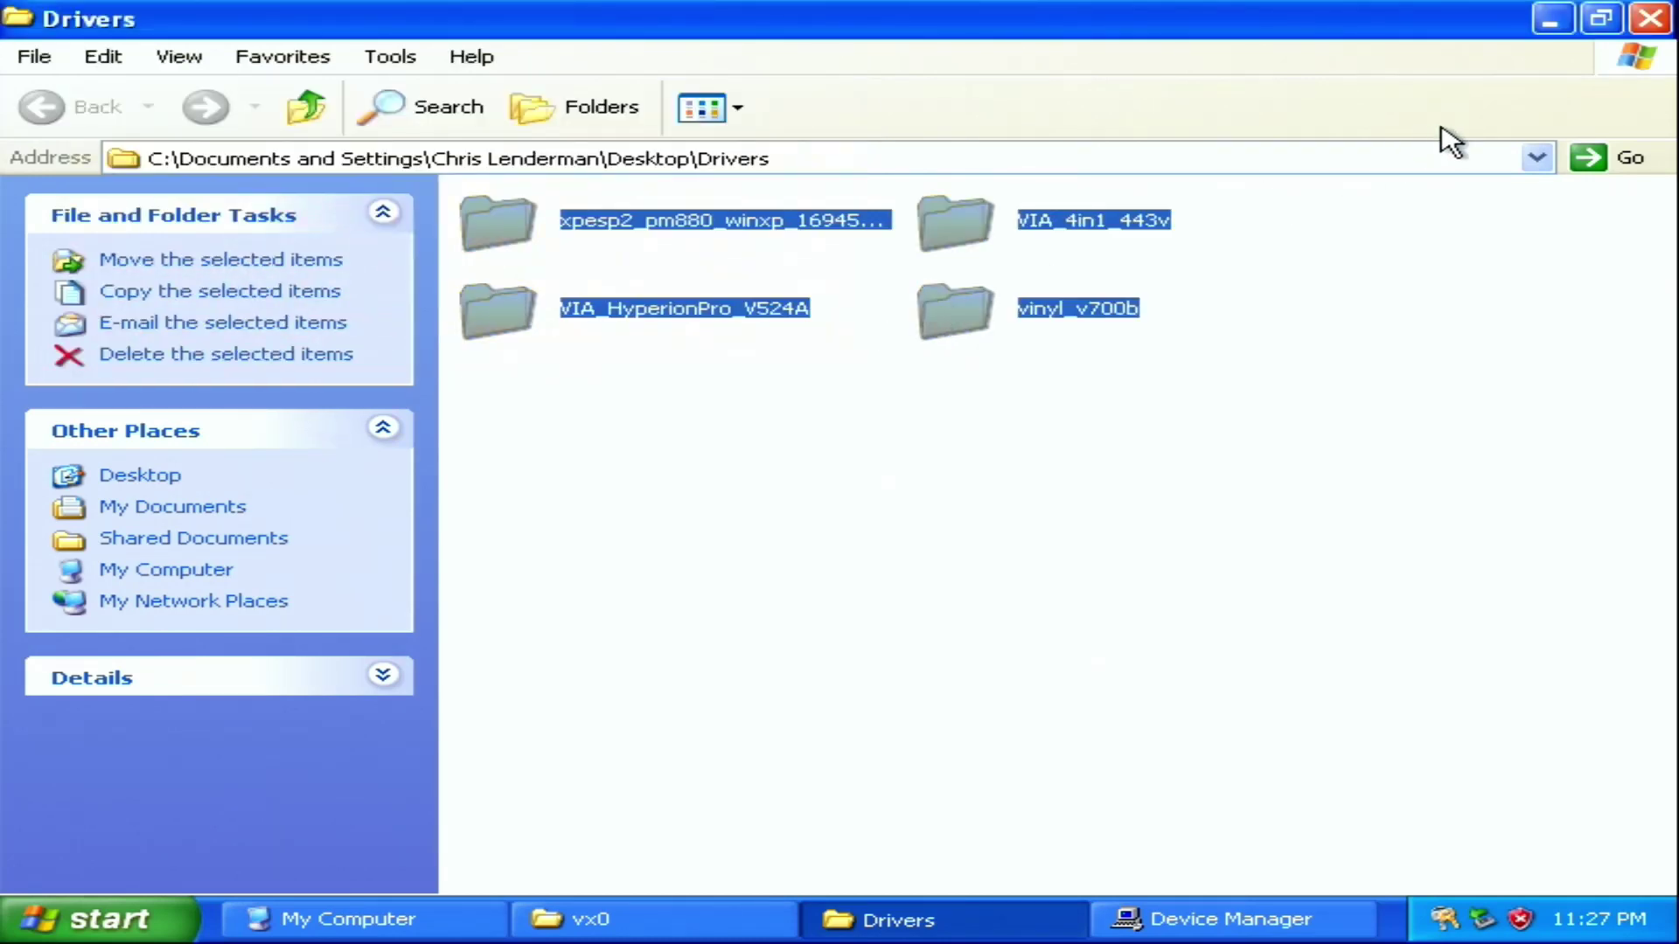
Open Drivers > vinyl_v700b > Vinyl_V700b and launch the SETUP installer
click(765, 466)
double_click(1003, 319)
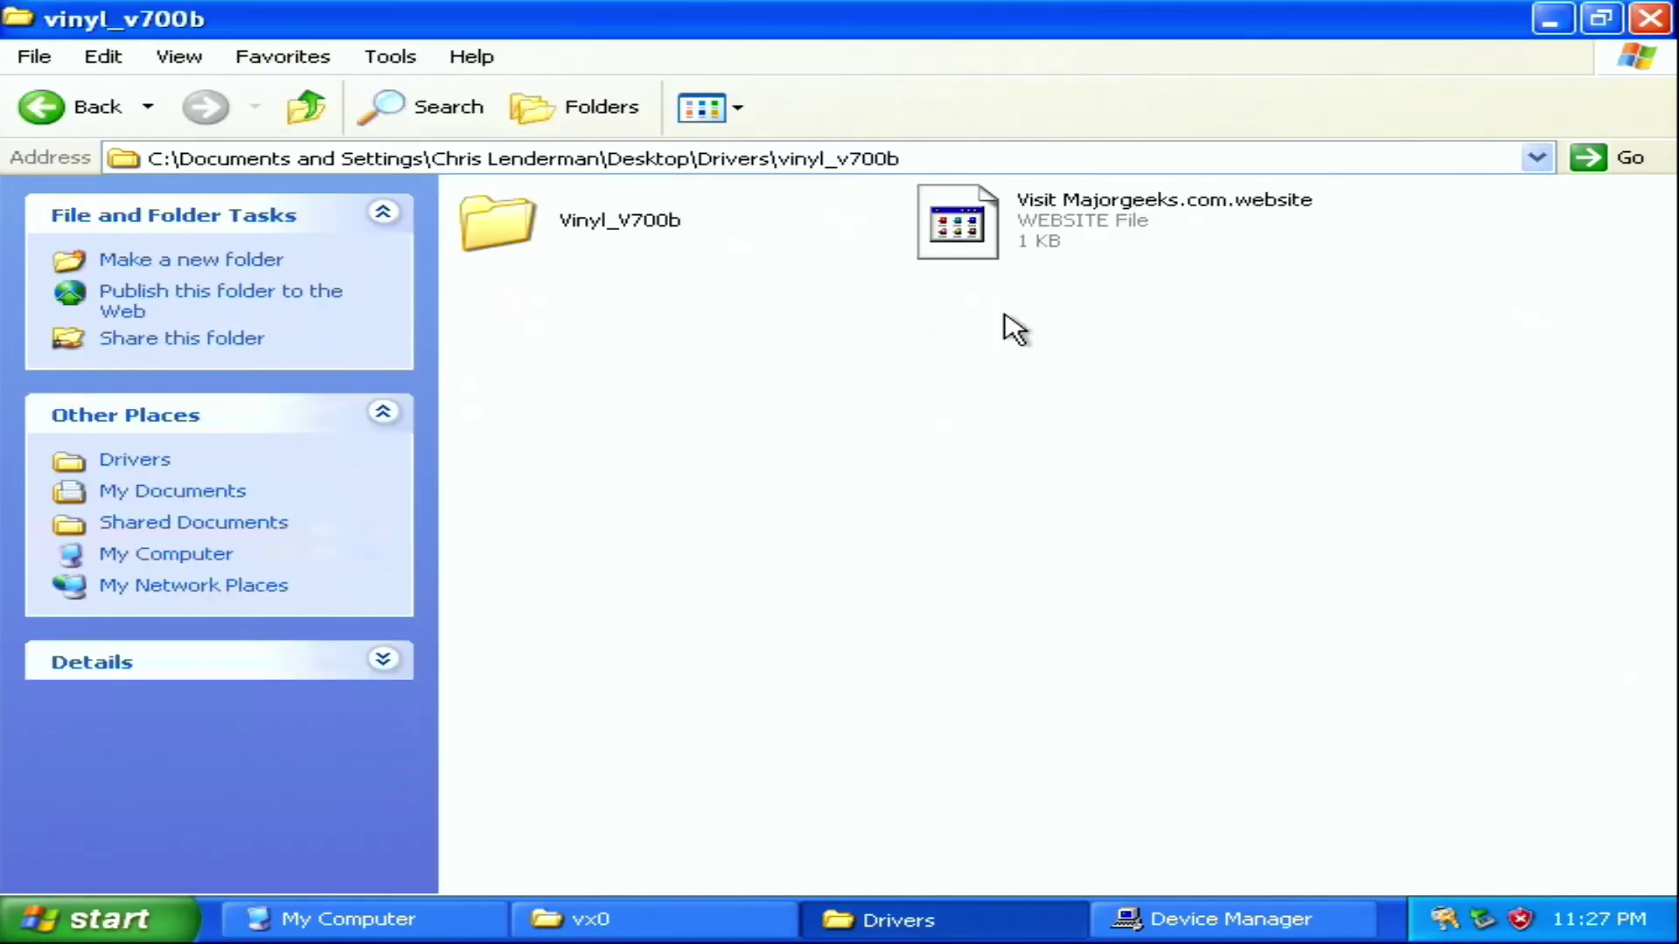
double_click(626, 232)
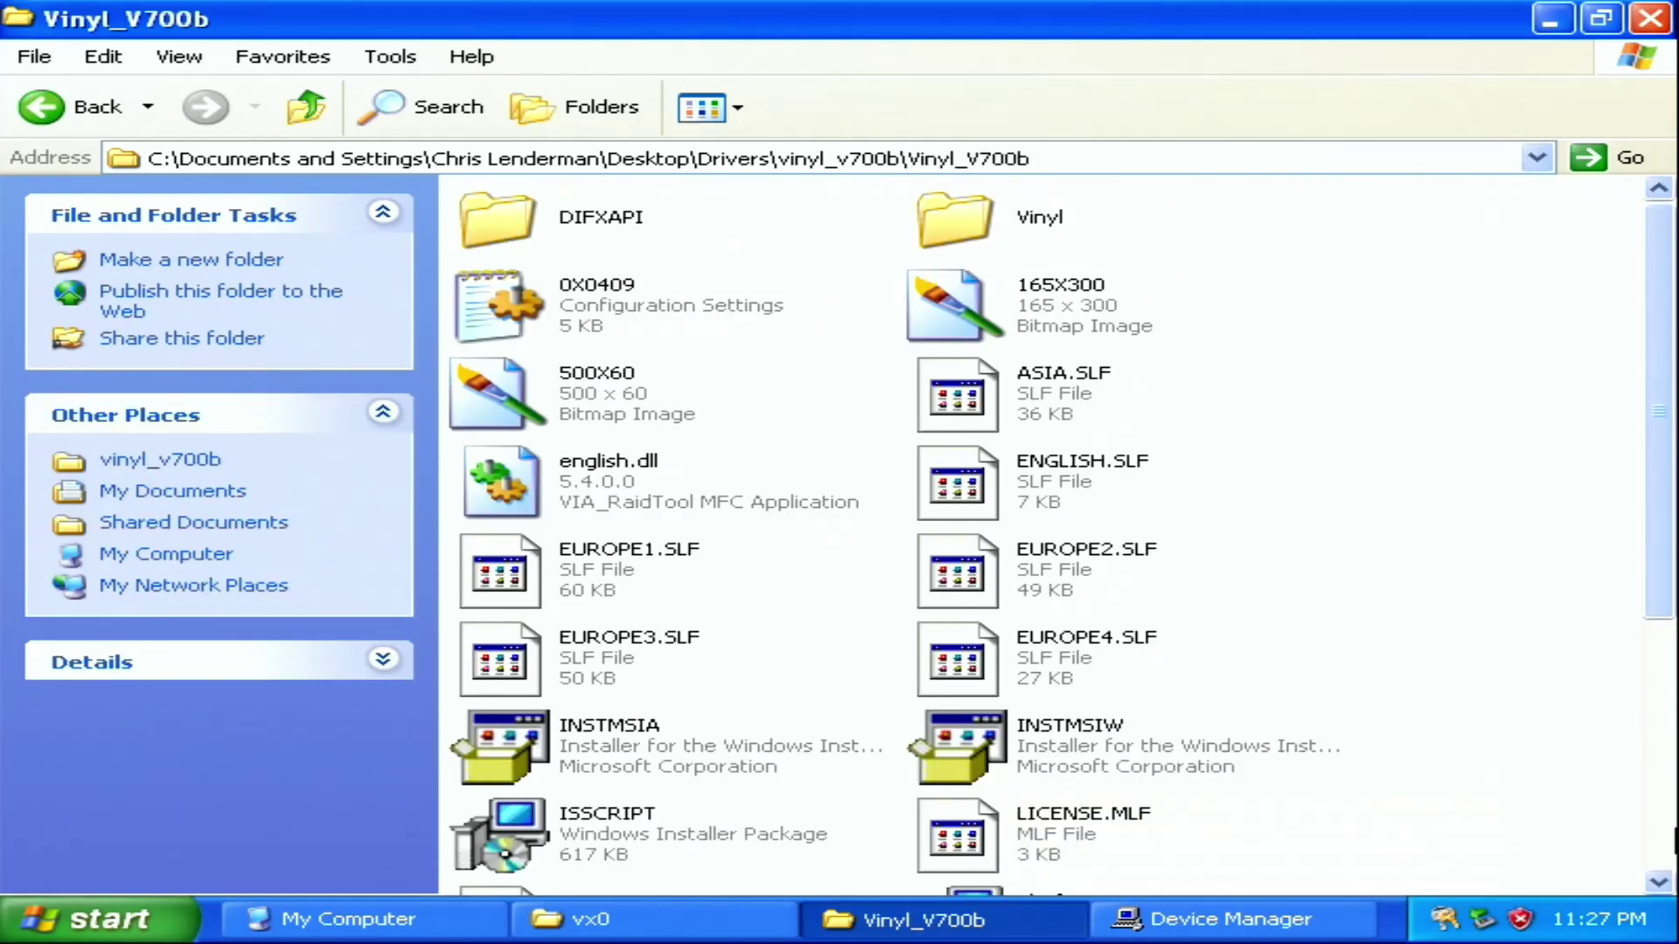
scroll(1661, 844, down, 5)
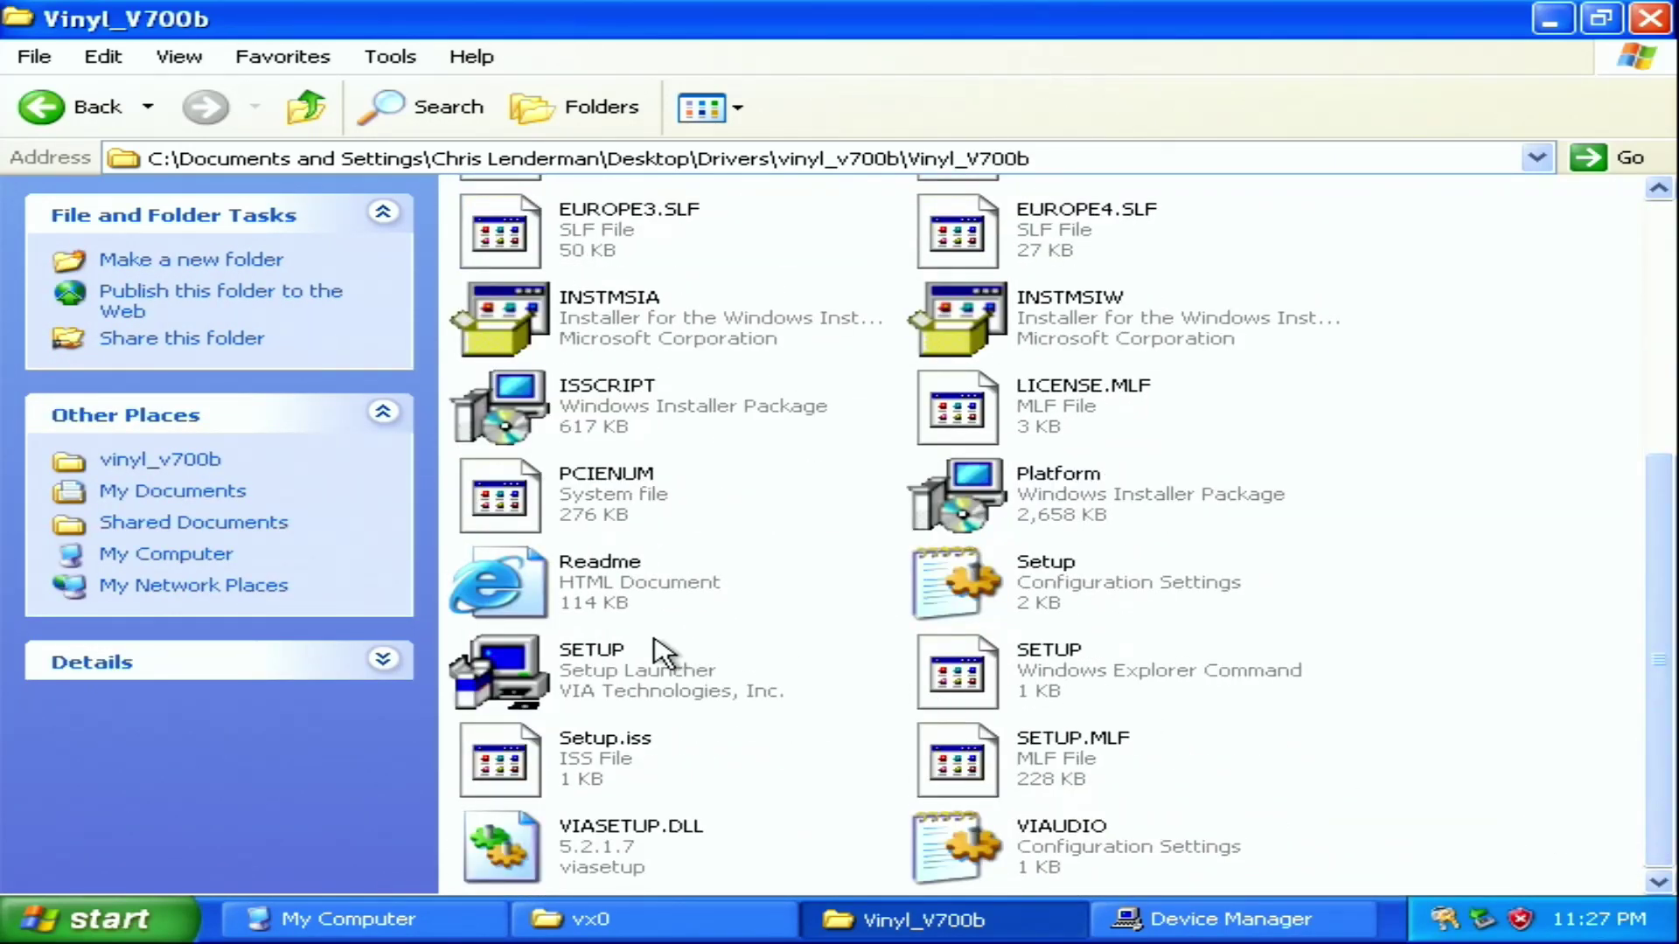
click(615, 673)
click(614, 673)
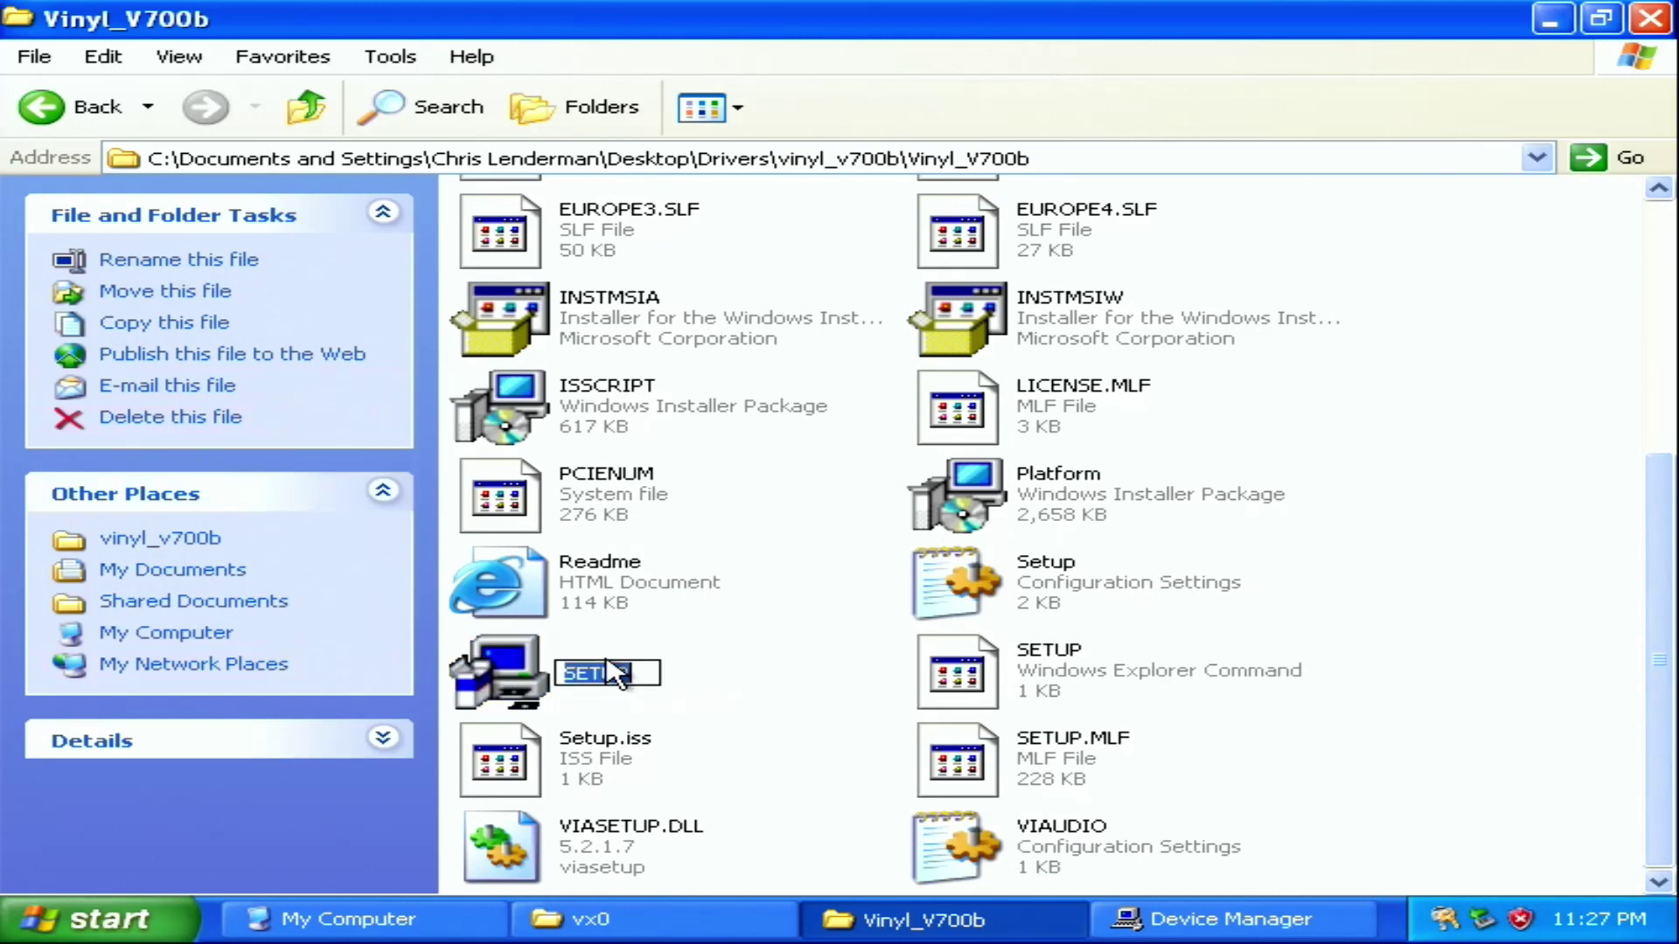
click(525, 673)
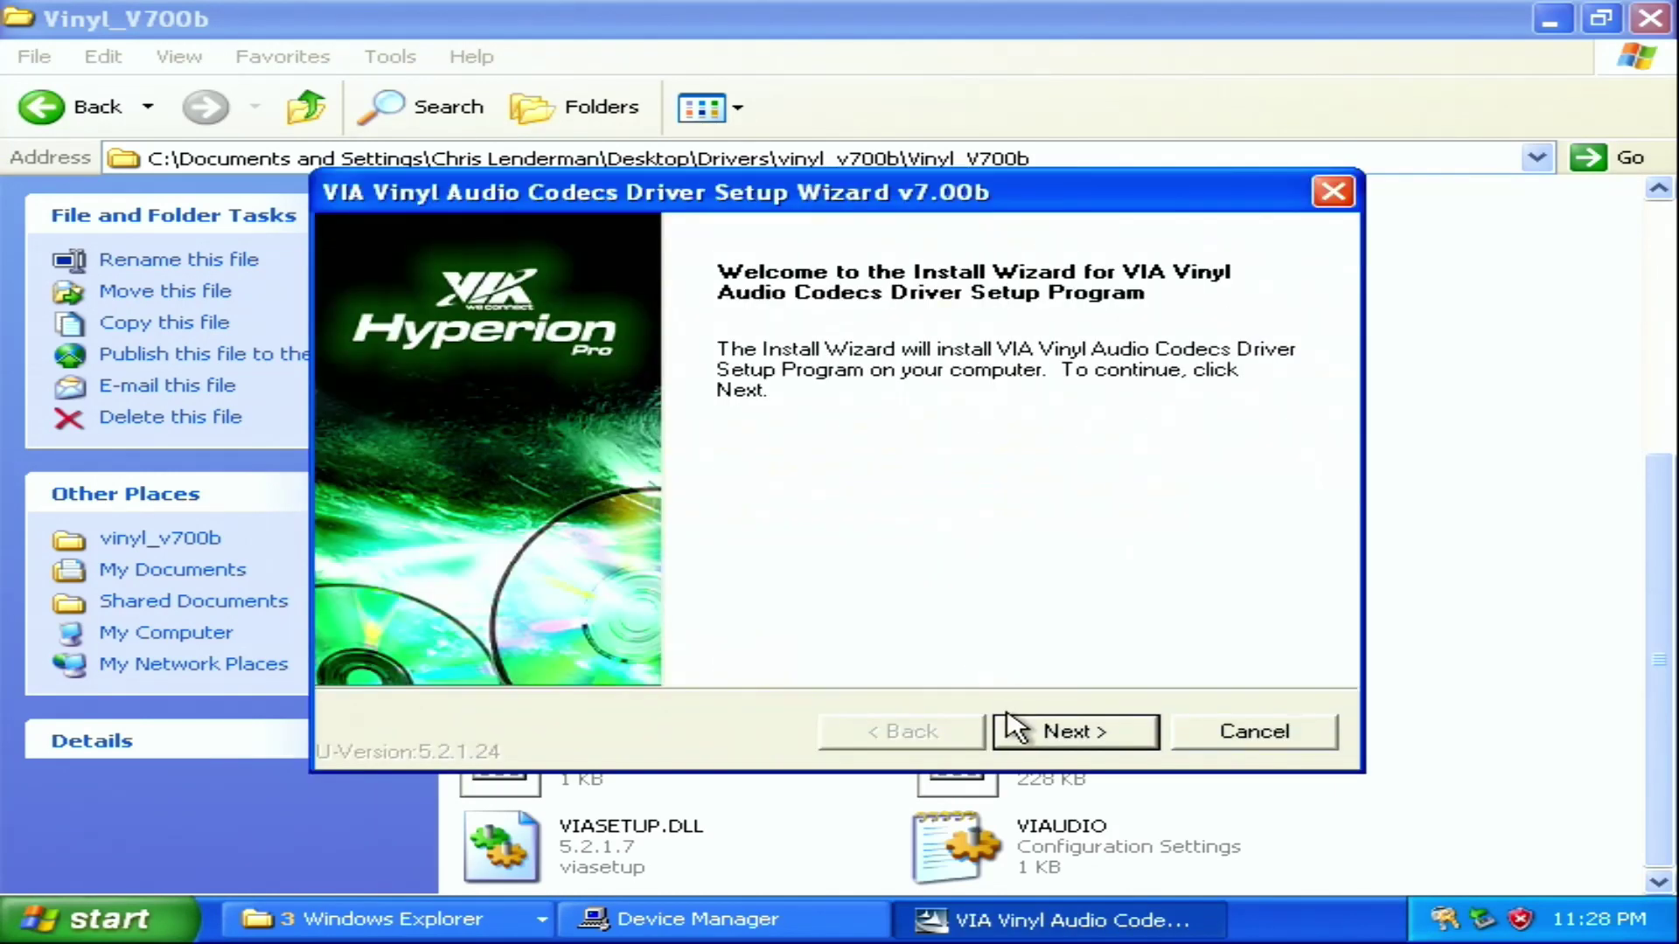
Accept the VIA license, install the Vinyl Audio Codecs v7.00b driver, and restart
click(1071, 731)
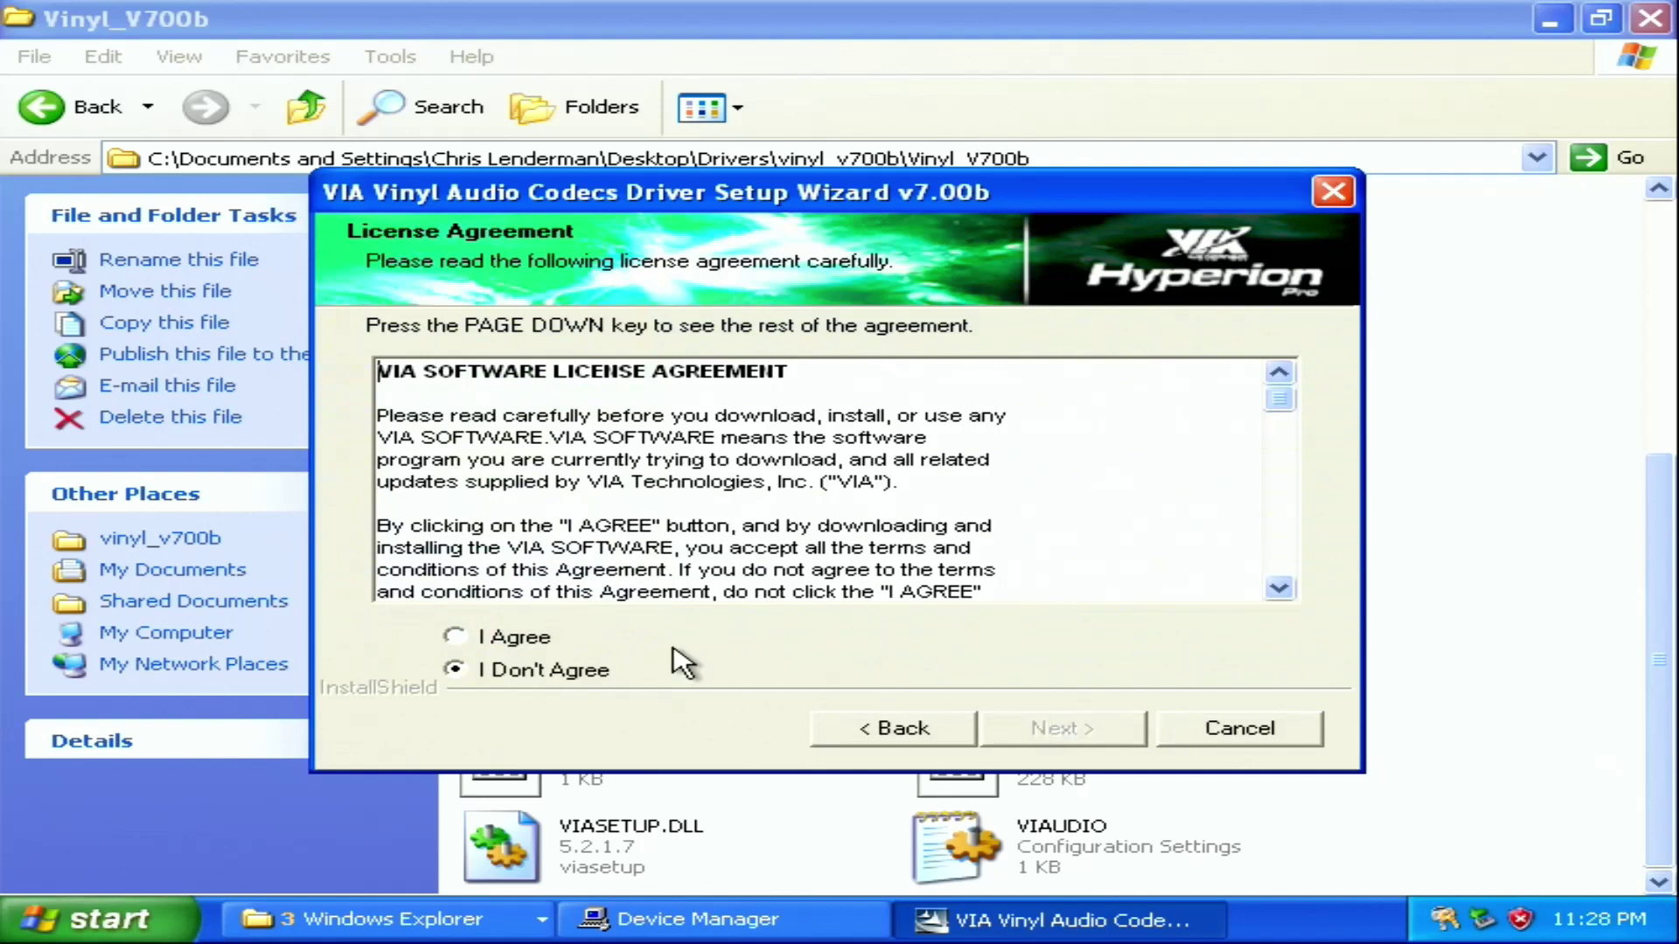
click(576, 645)
click(1032, 735)
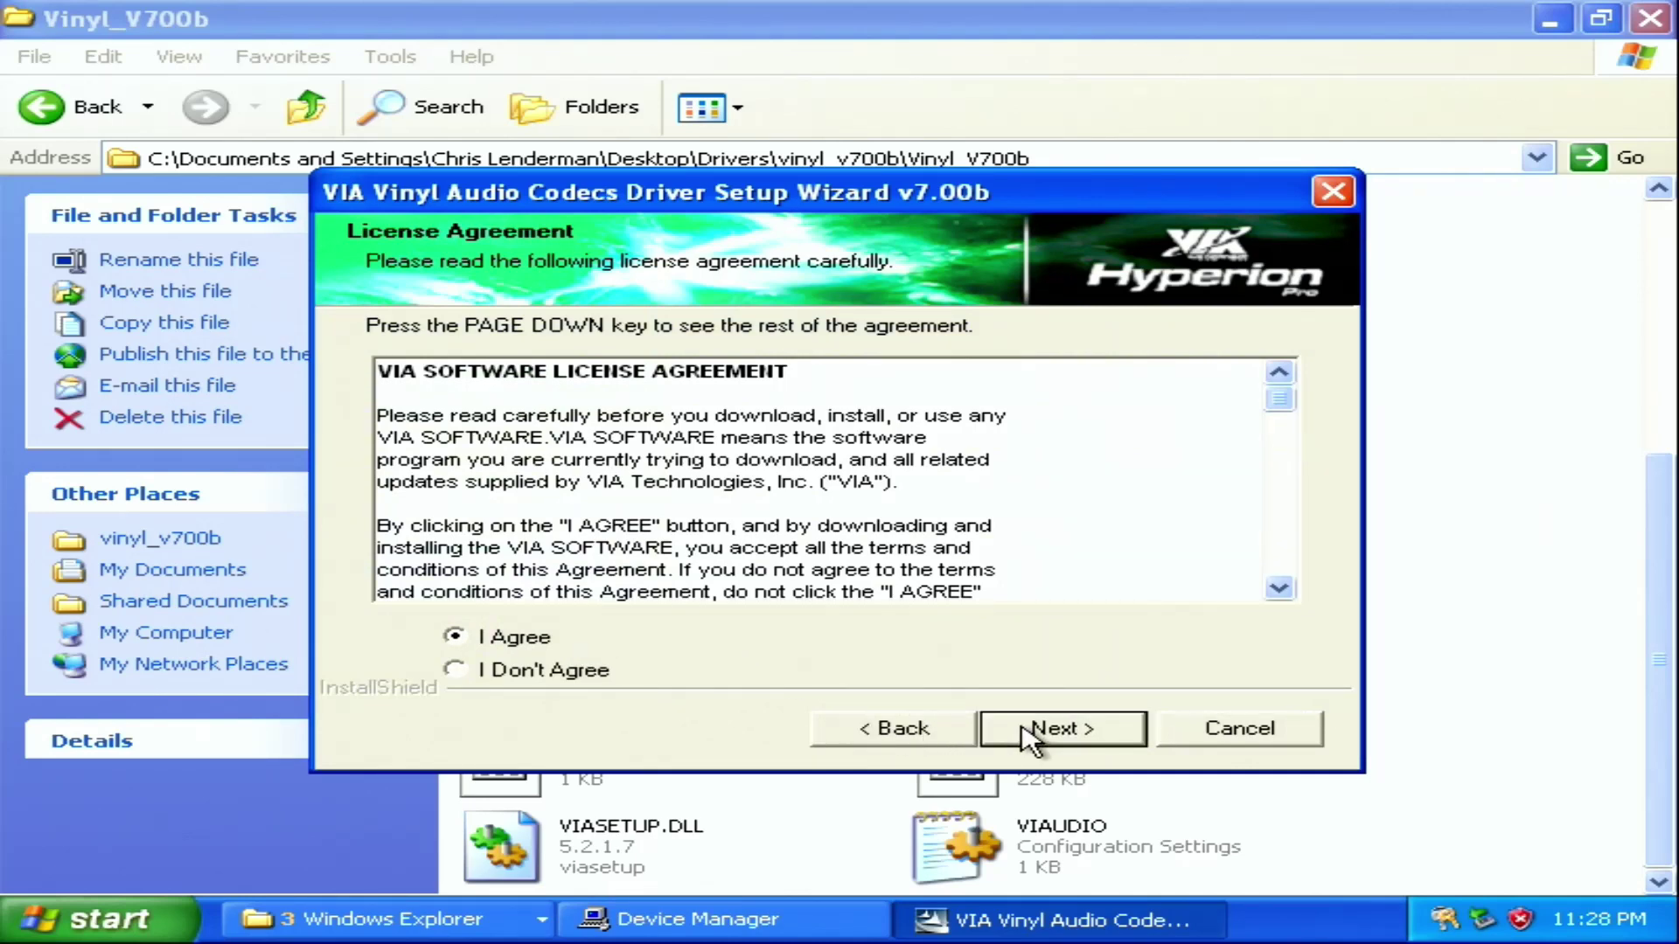
click(1032, 734)
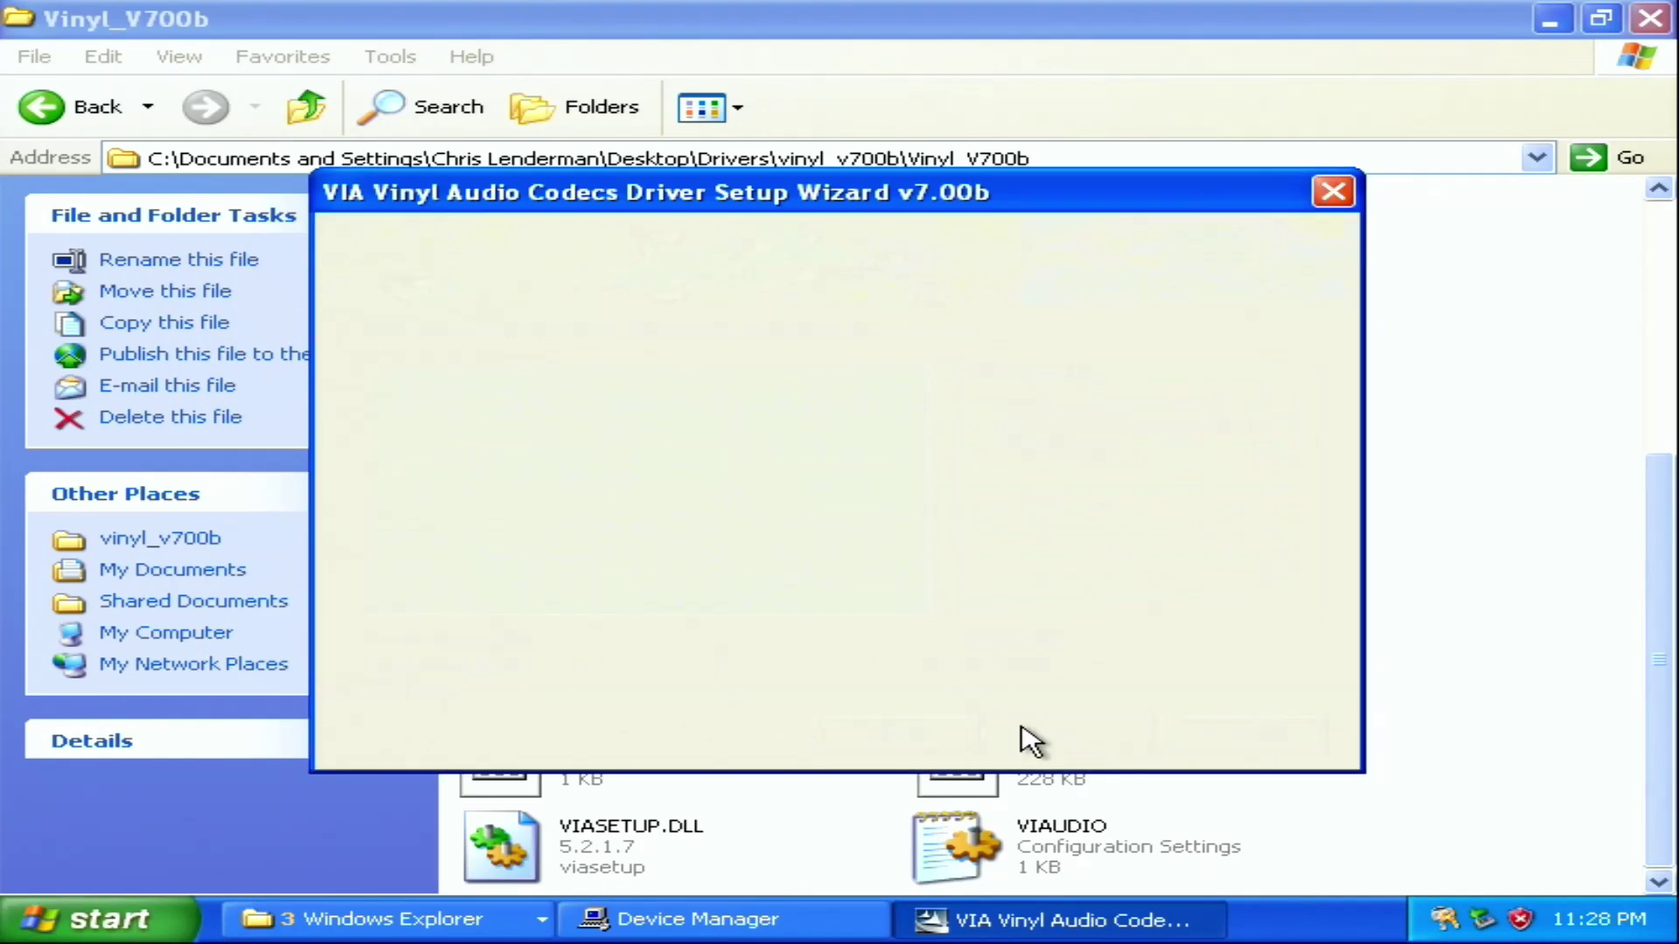
click(1032, 735)
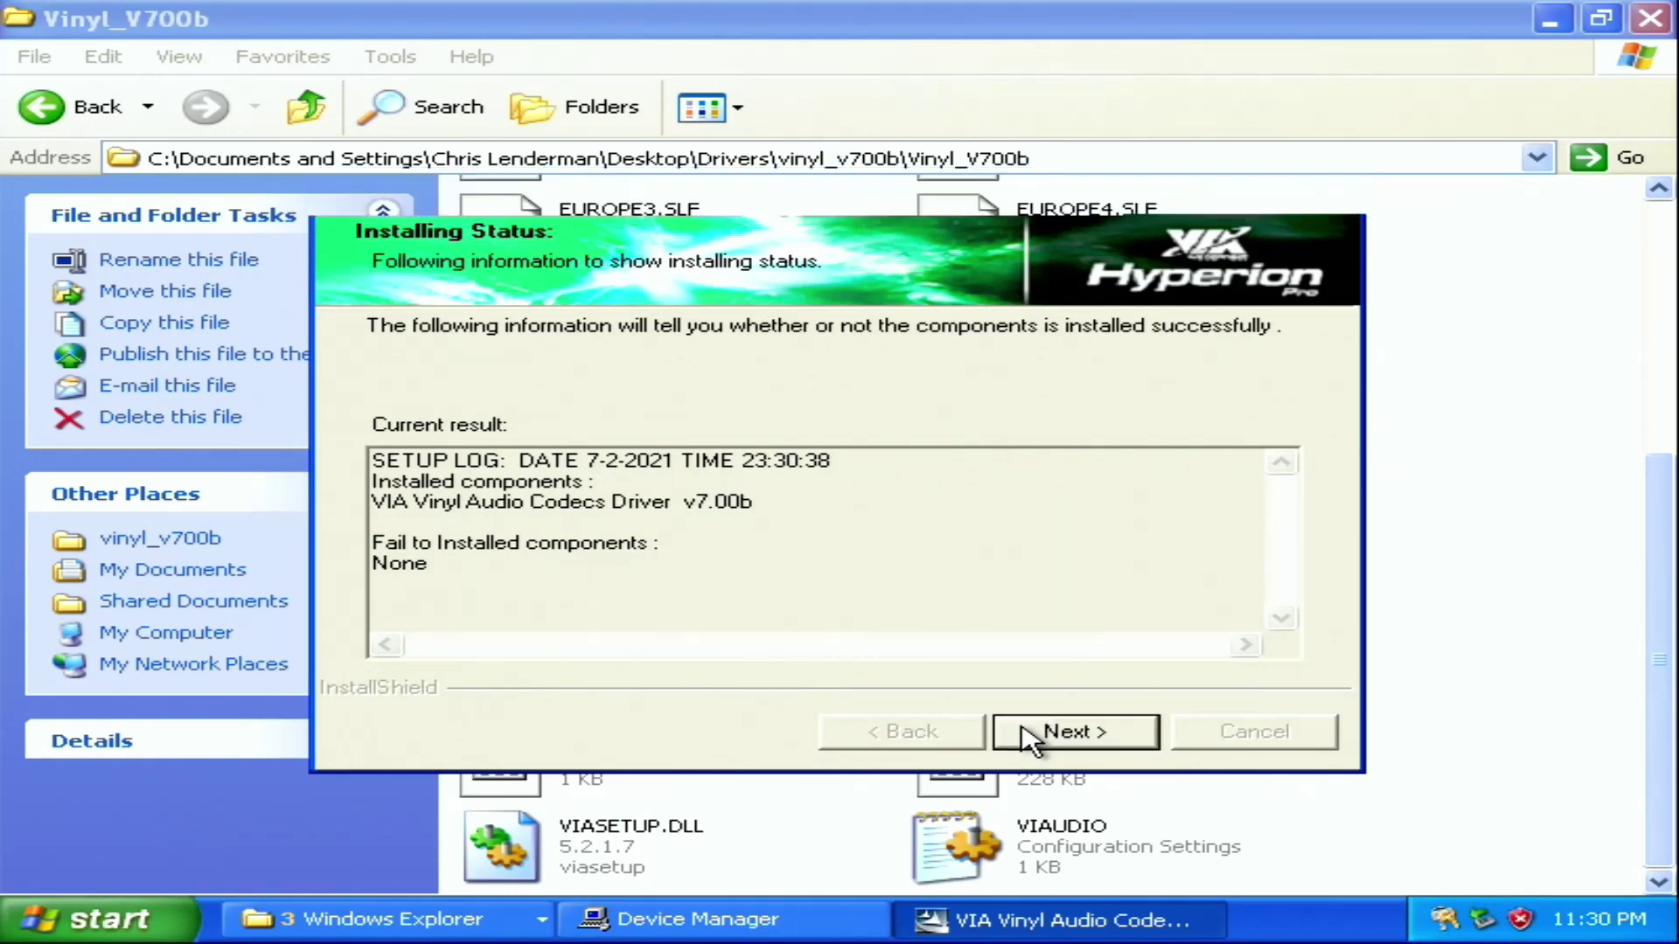
click(1030, 739)
click(1030, 739)
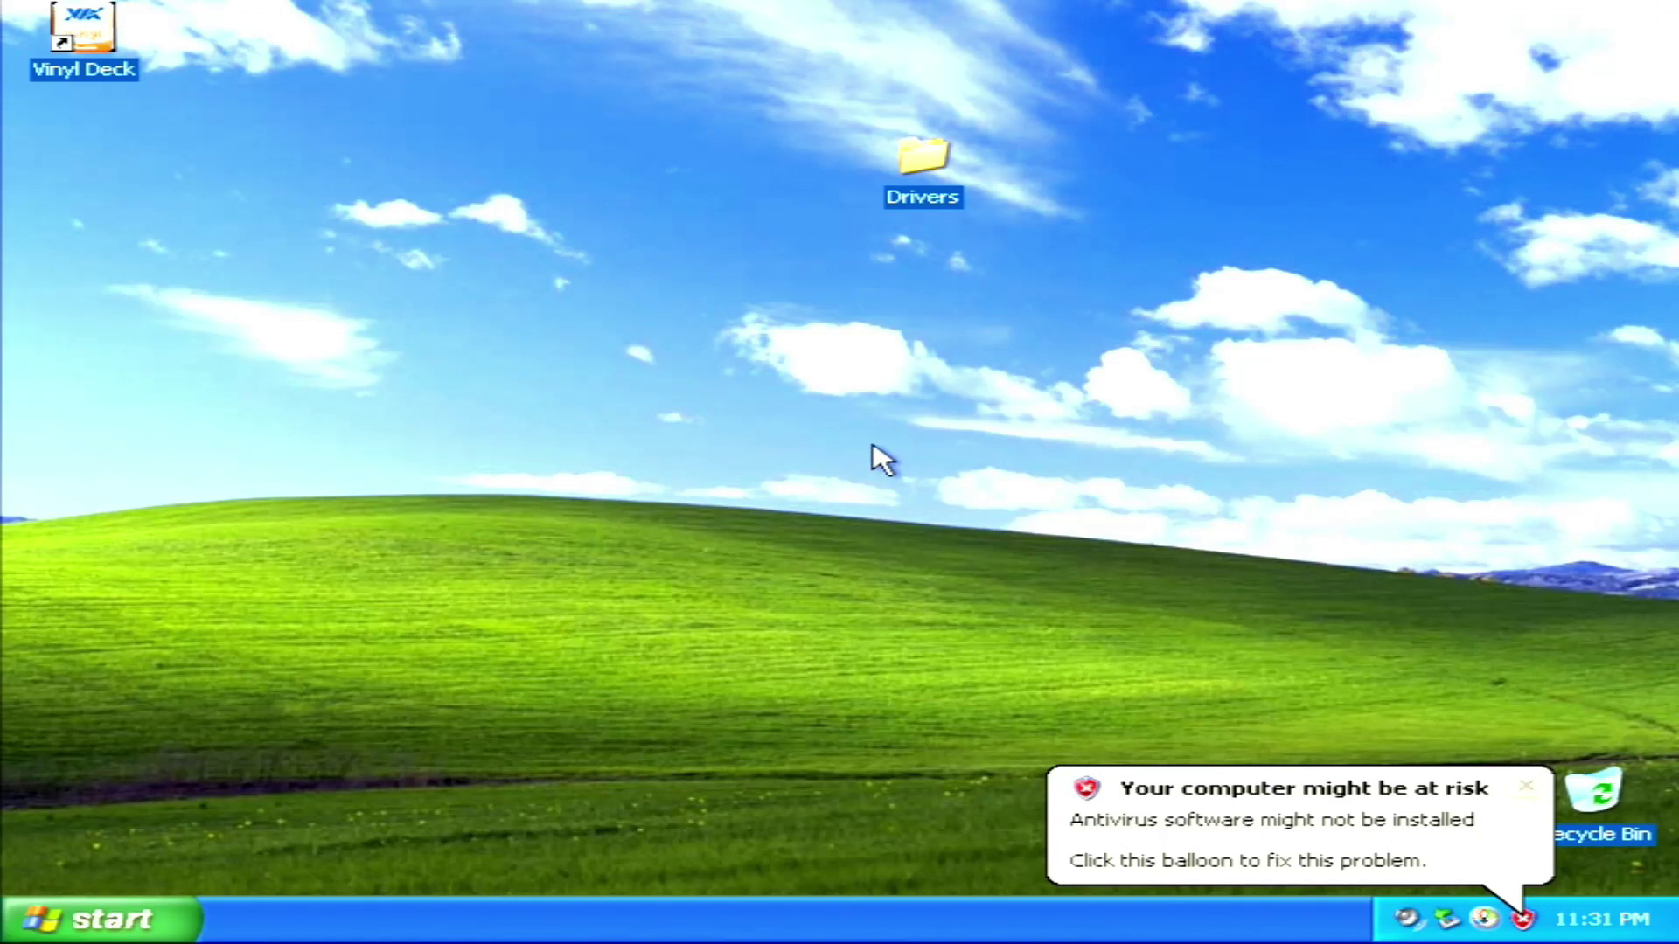
Run the 4in1443v installer from Drivers > VIA_4in1_443v and install the VIA_GART AGP driver
double_click(943, 208)
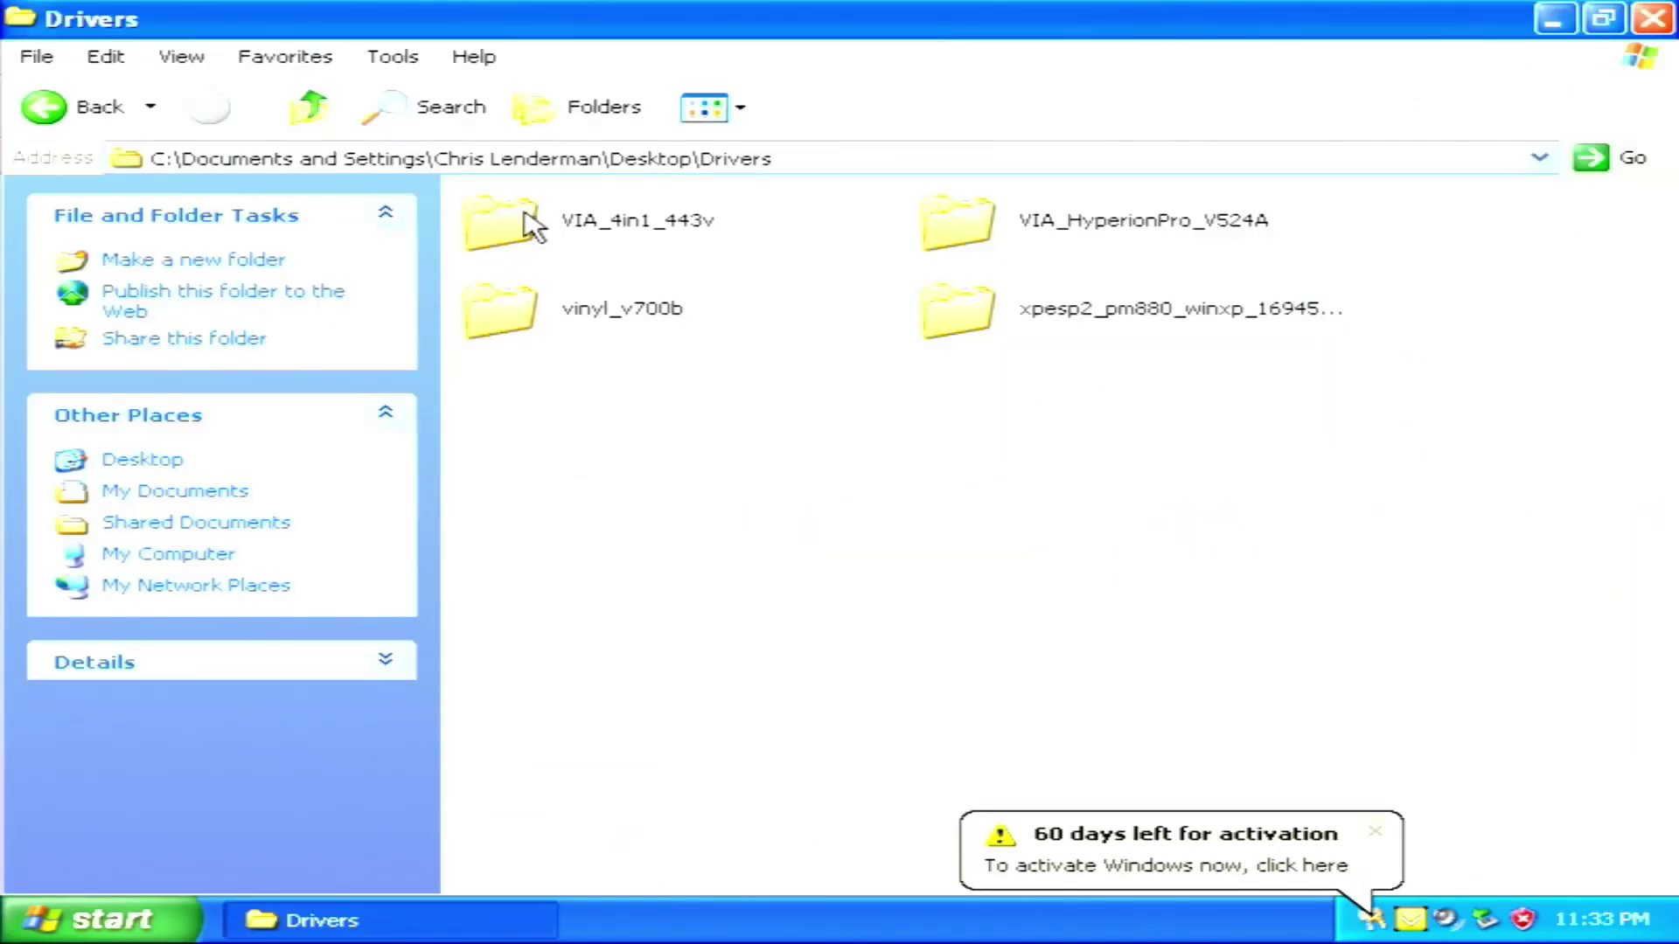
double_click(523, 216)
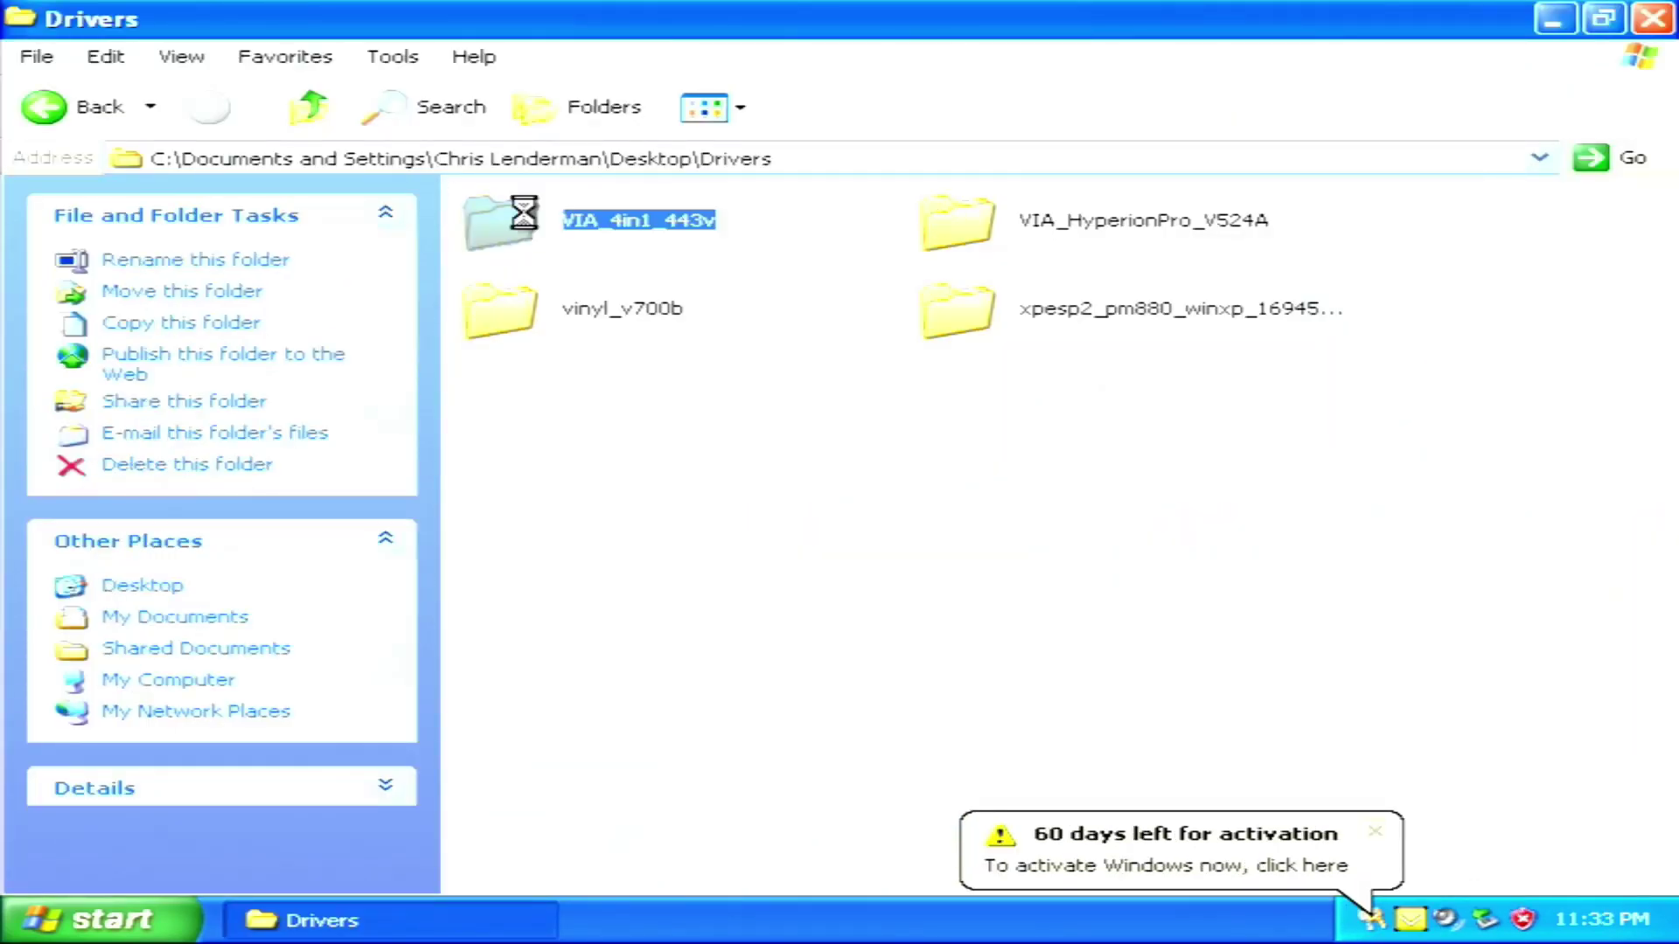
double_click(523, 217)
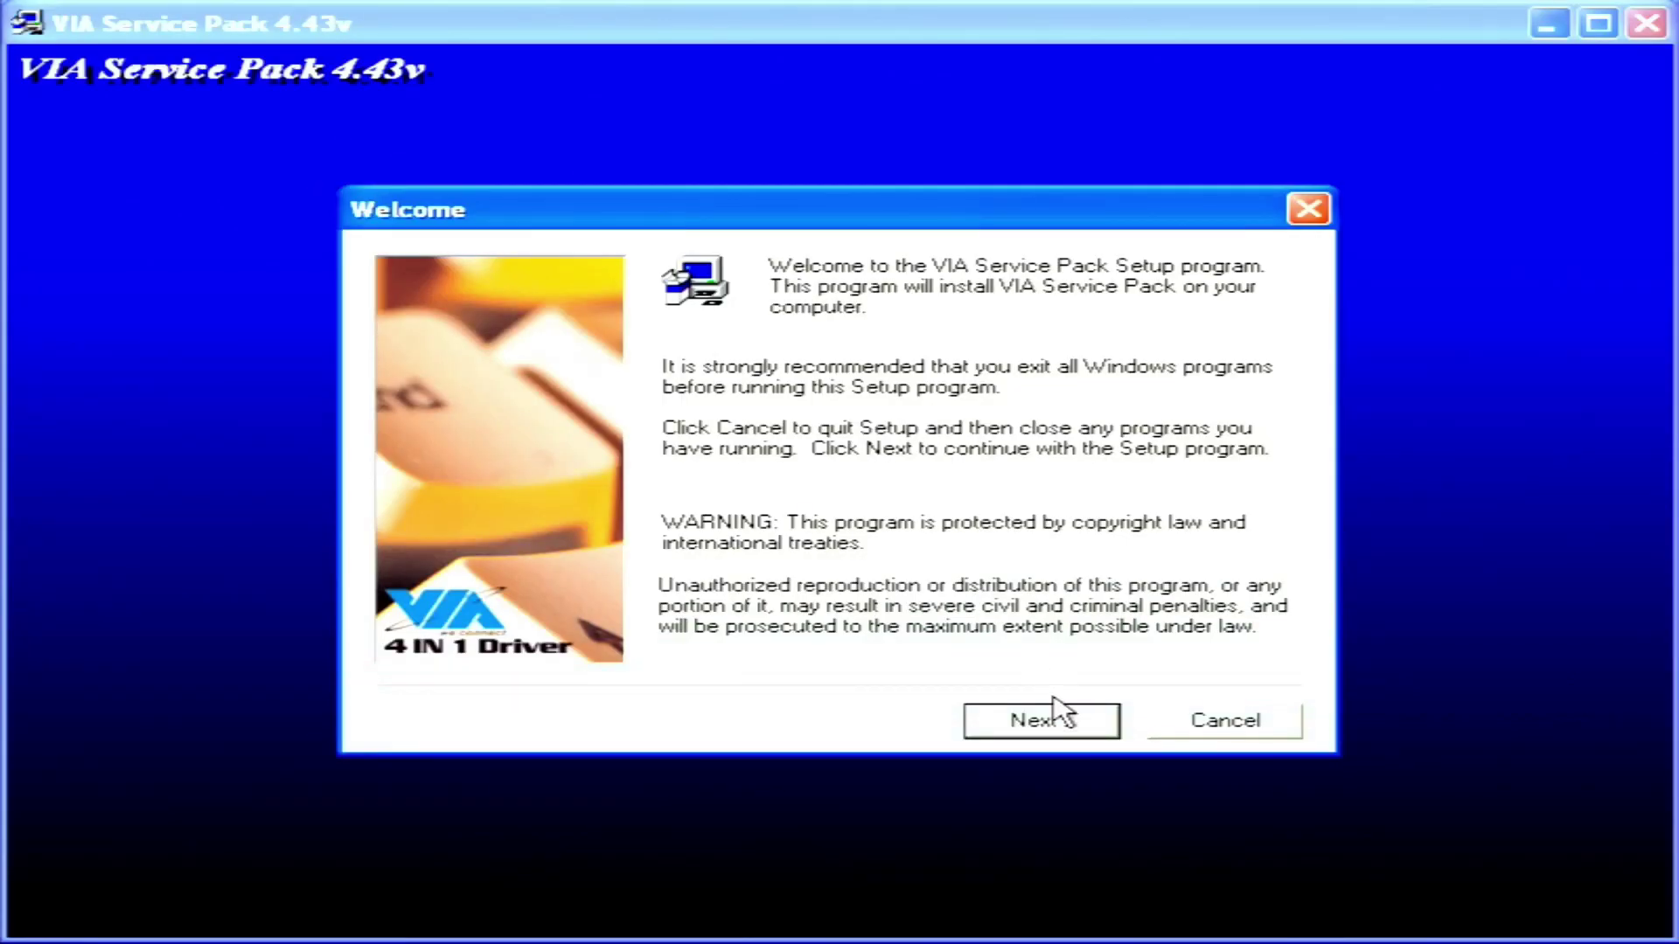
click(1054, 715)
click(1045, 721)
click(1041, 721)
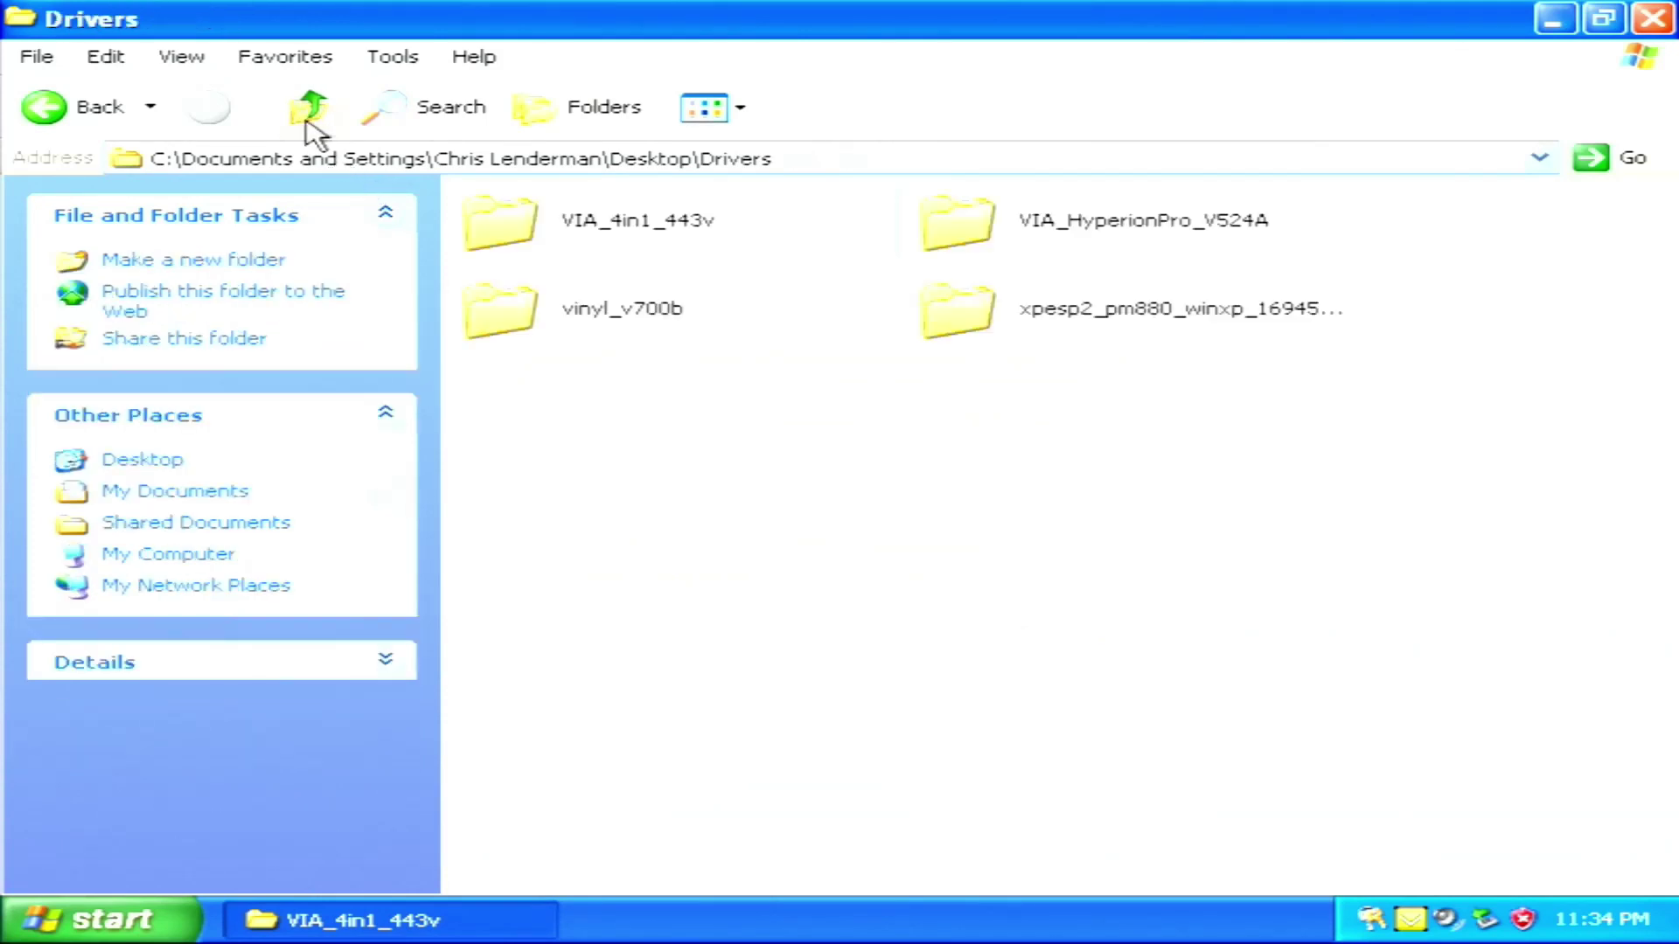
double_click(982, 218)
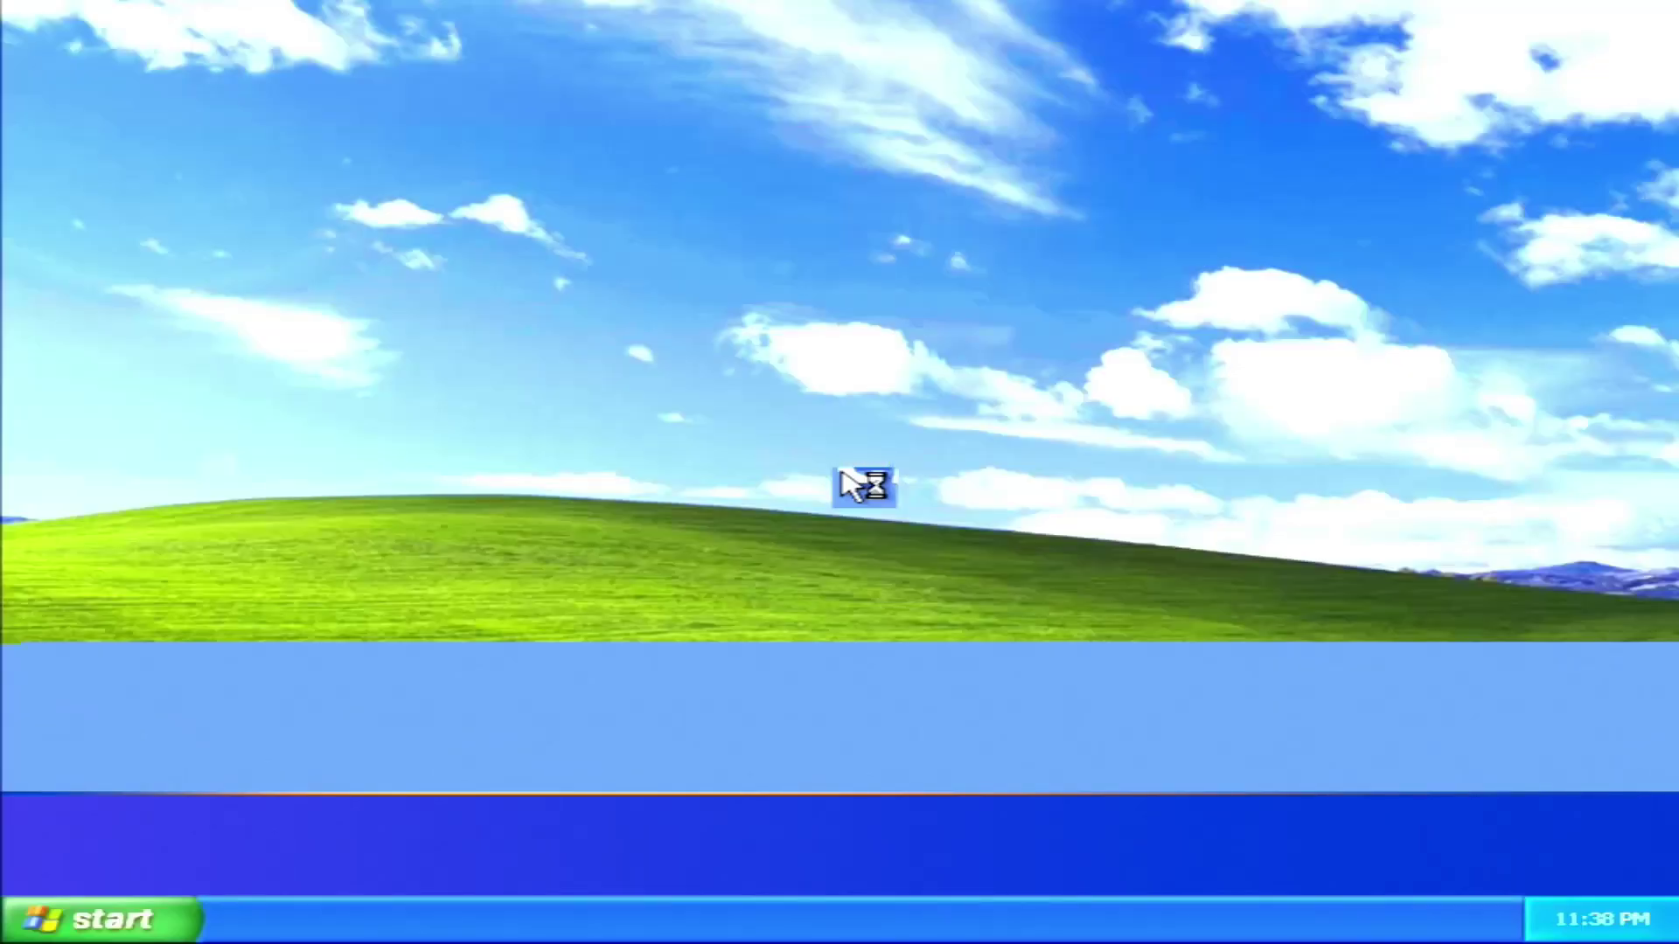
Open System Properties for My Computer from the Start menu, dismissing the antivirus notice
click(157, 920)
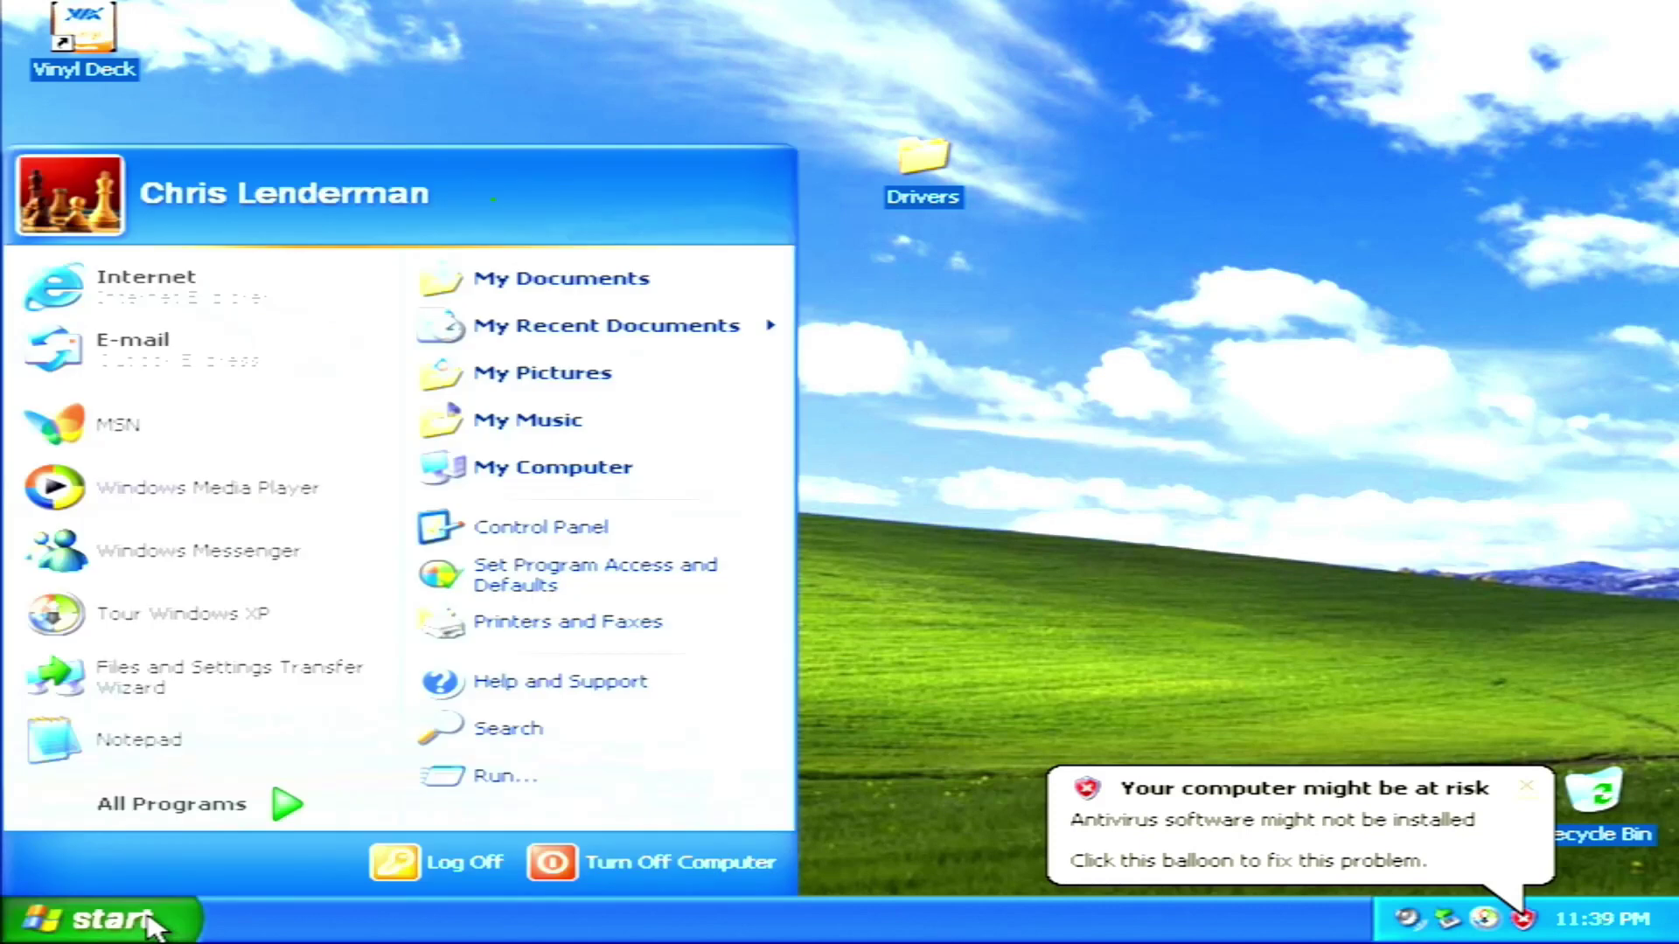
right_click(602, 469)
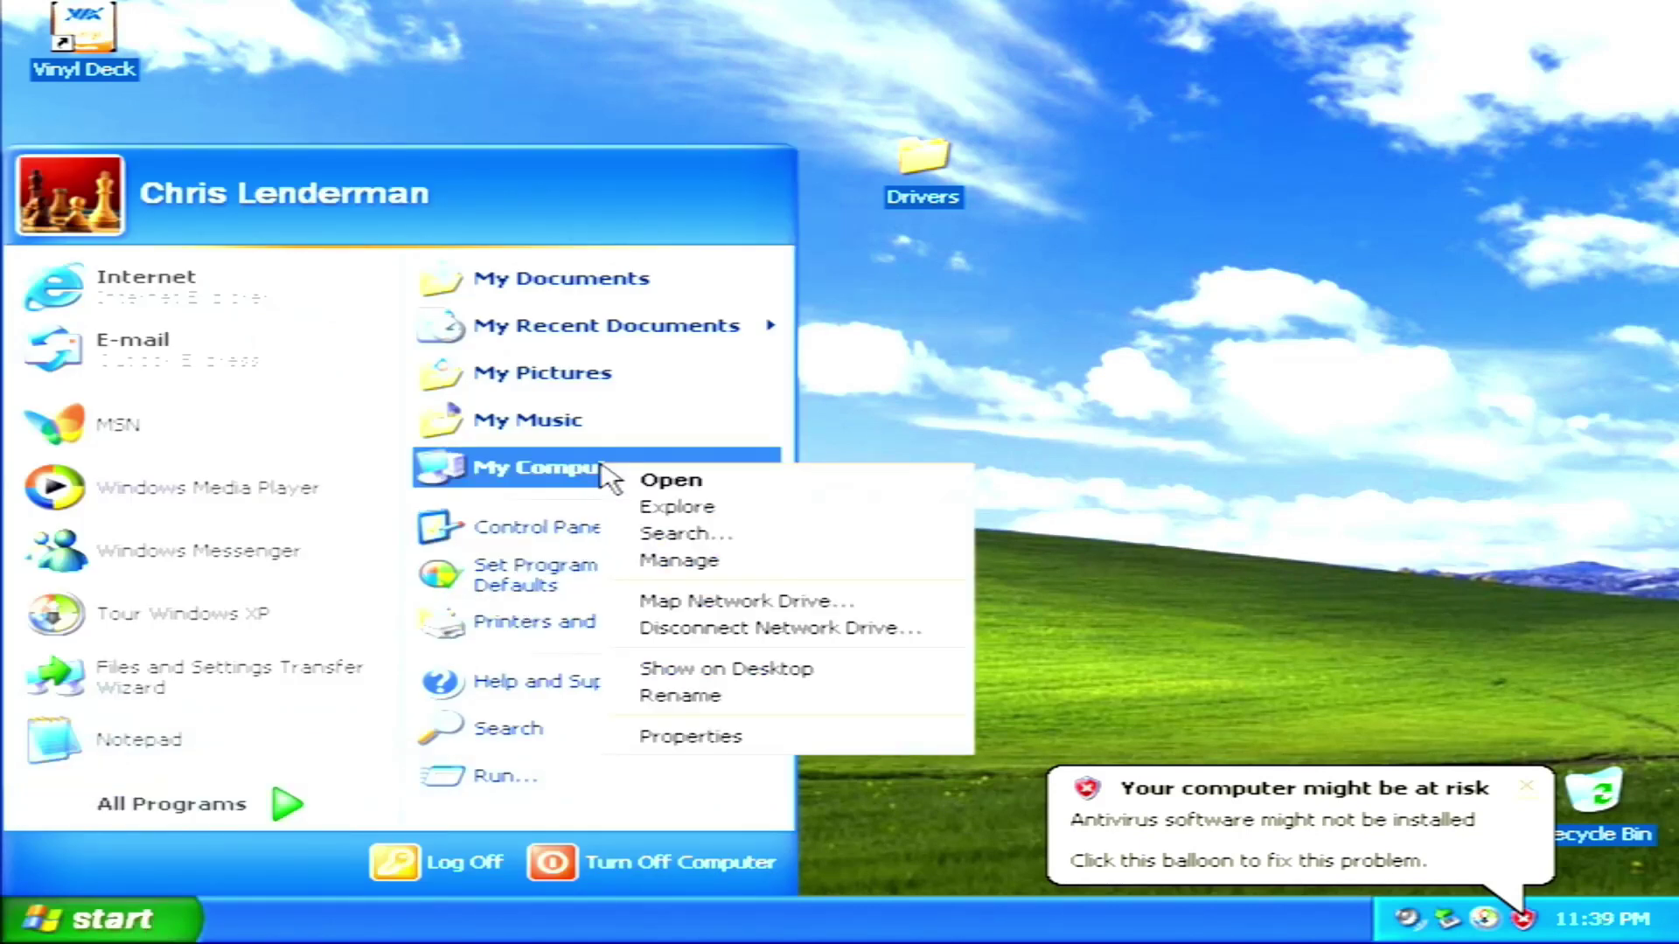
click(687, 736)
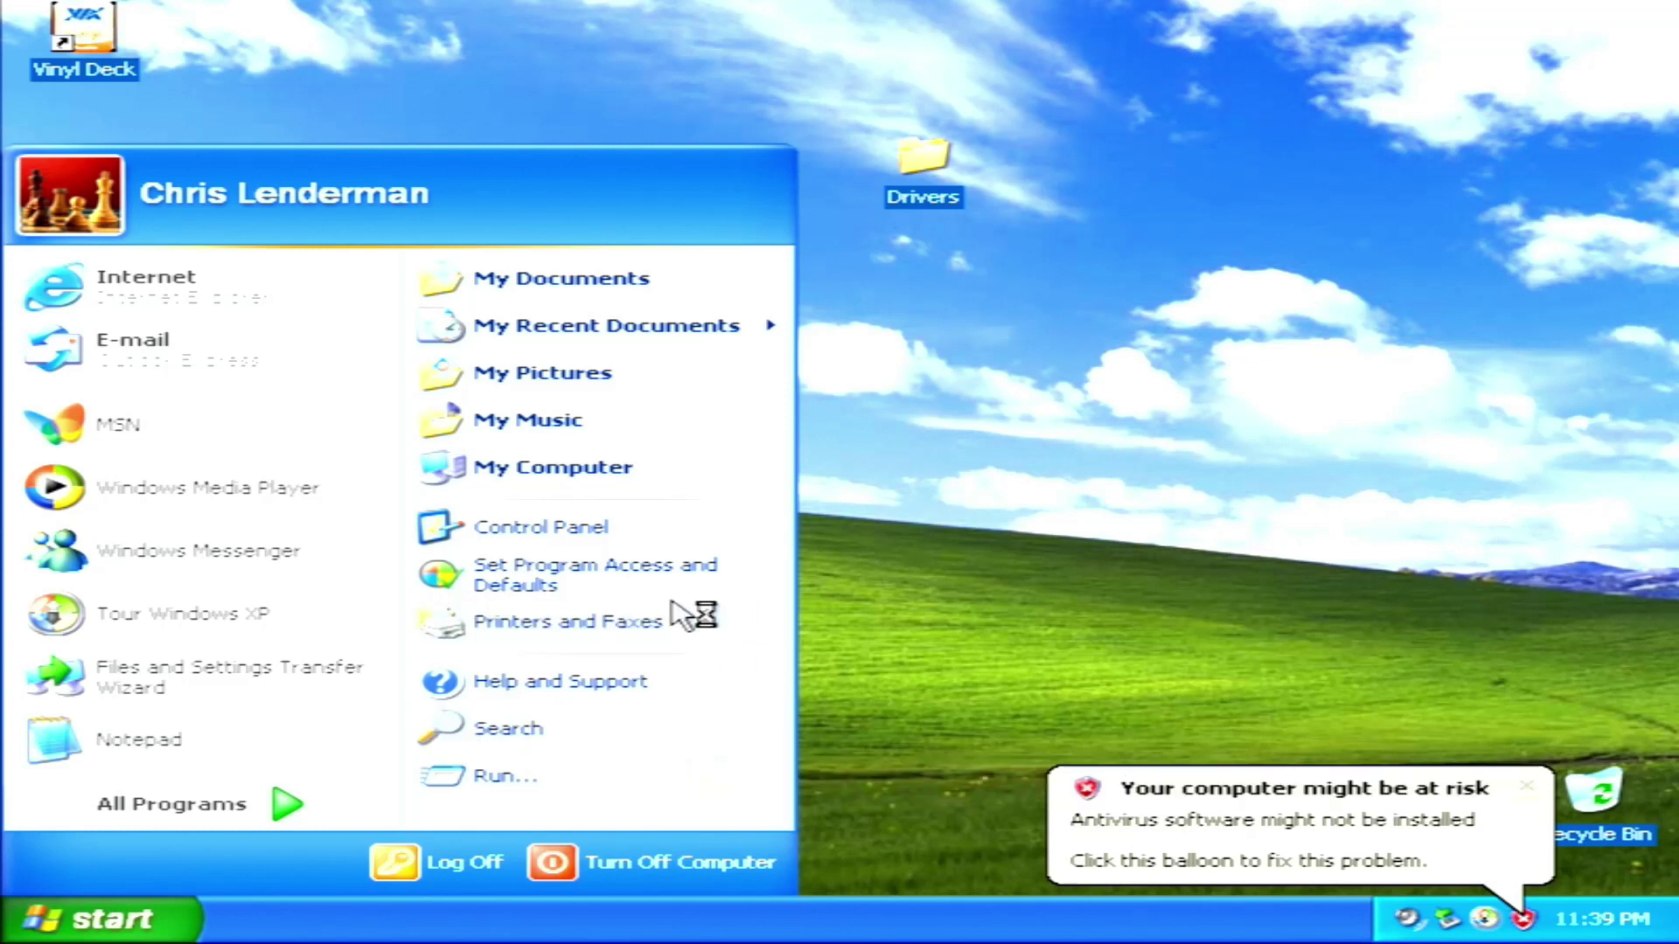
right_click(695, 469)
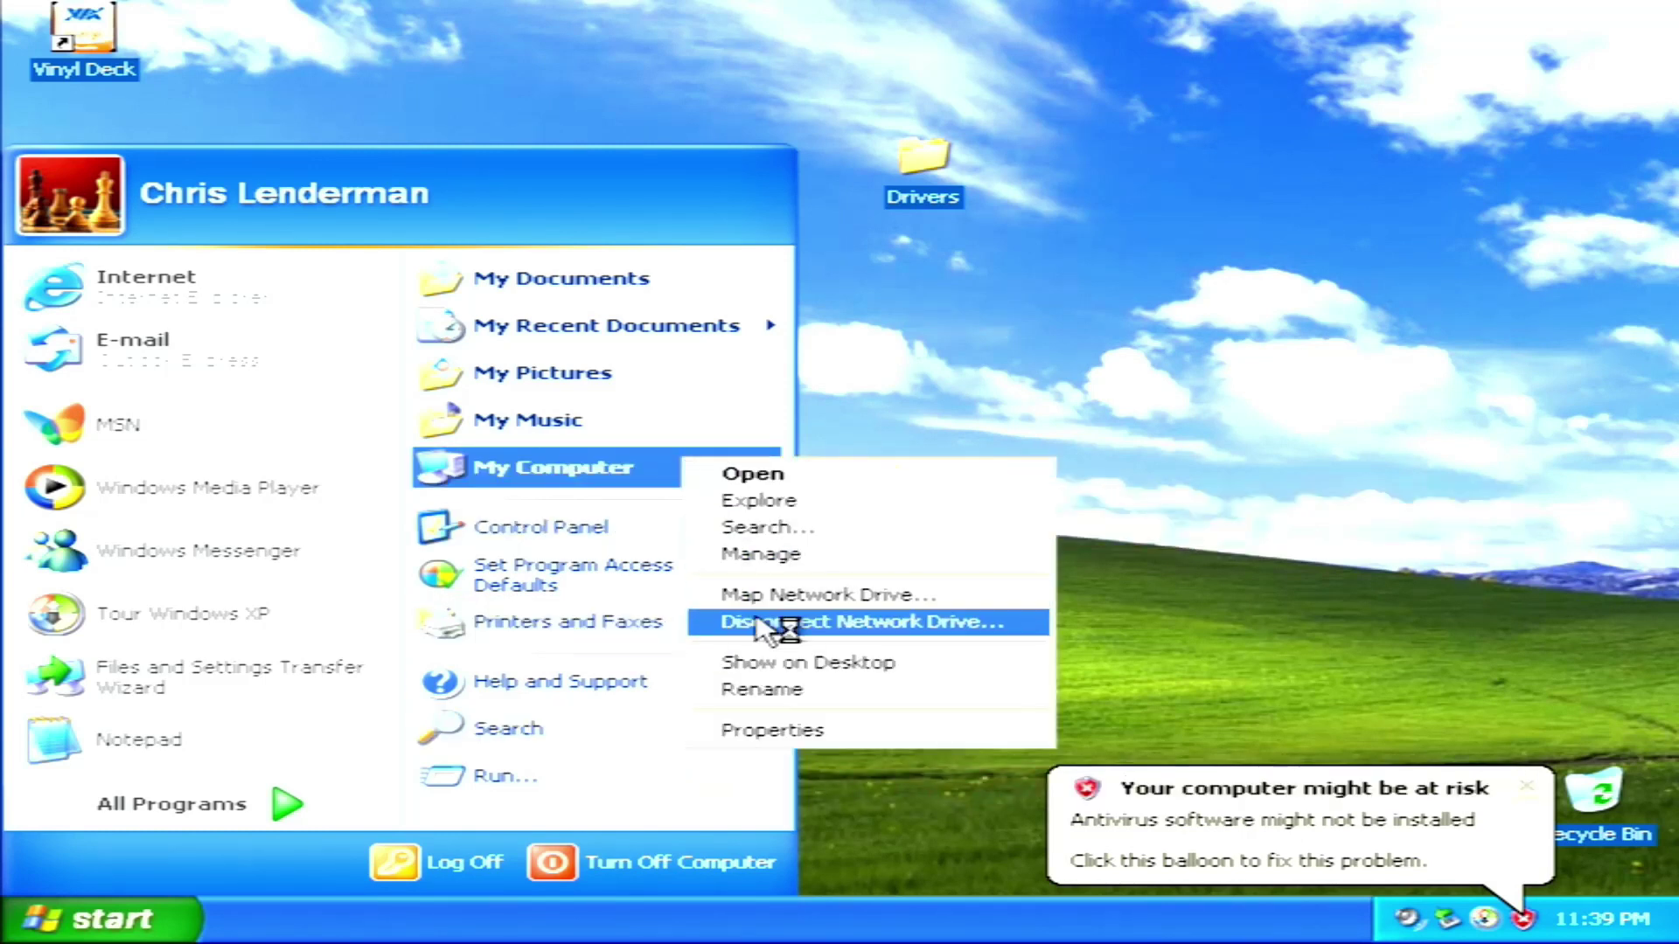
click(896, 731)
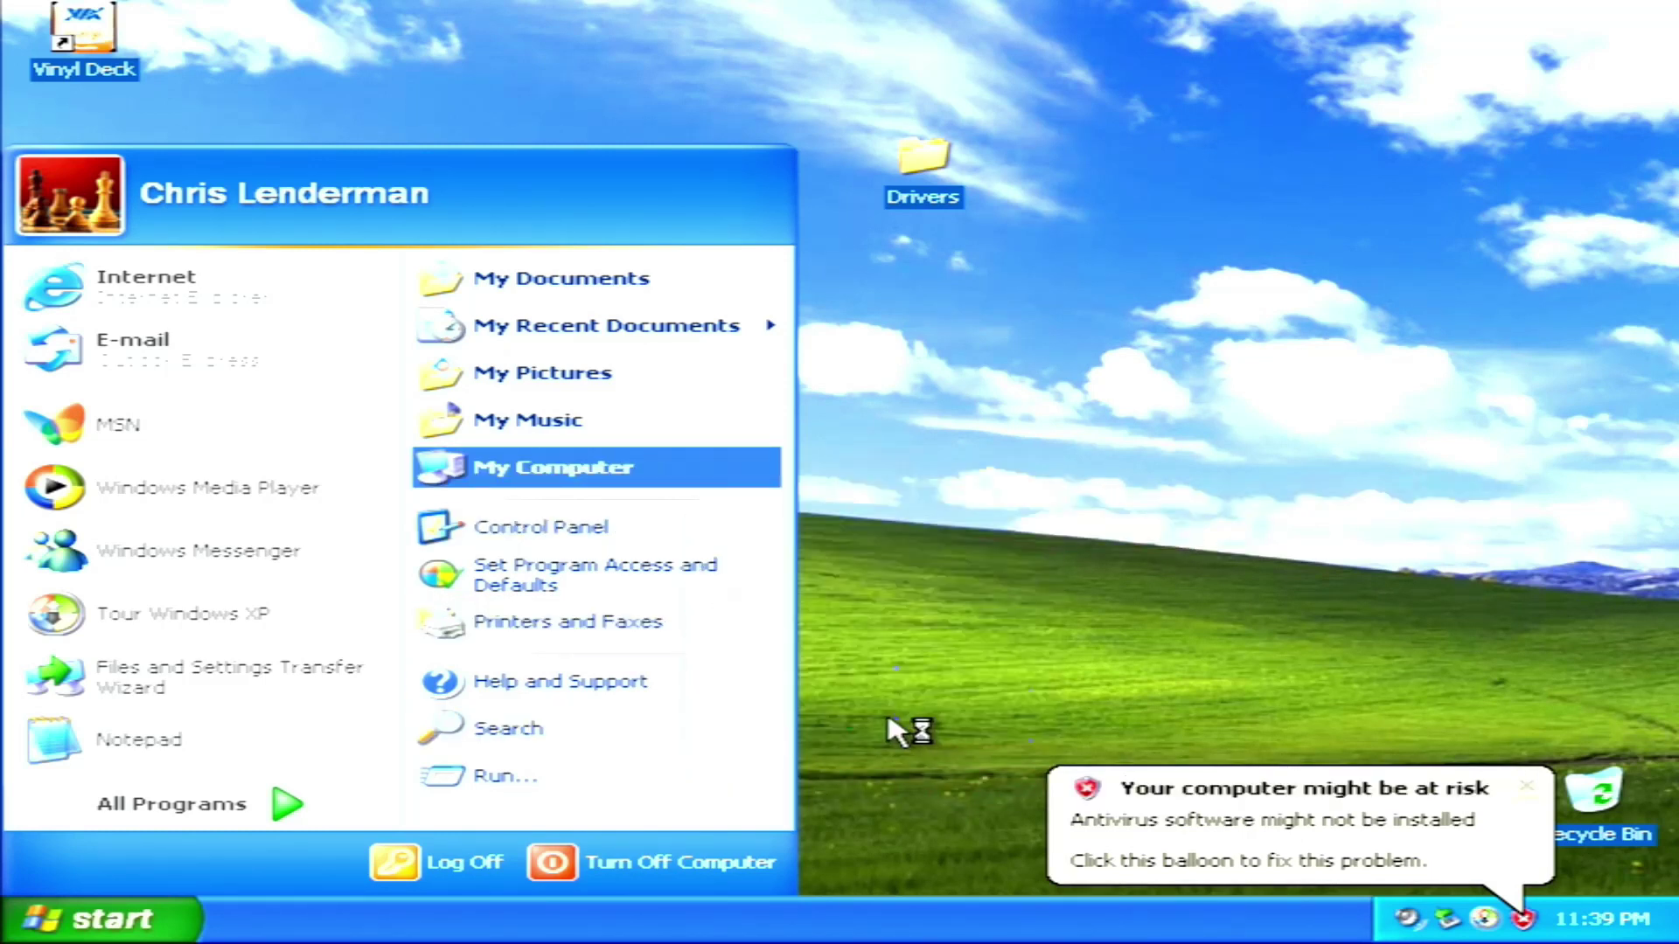
click(1529, 784)
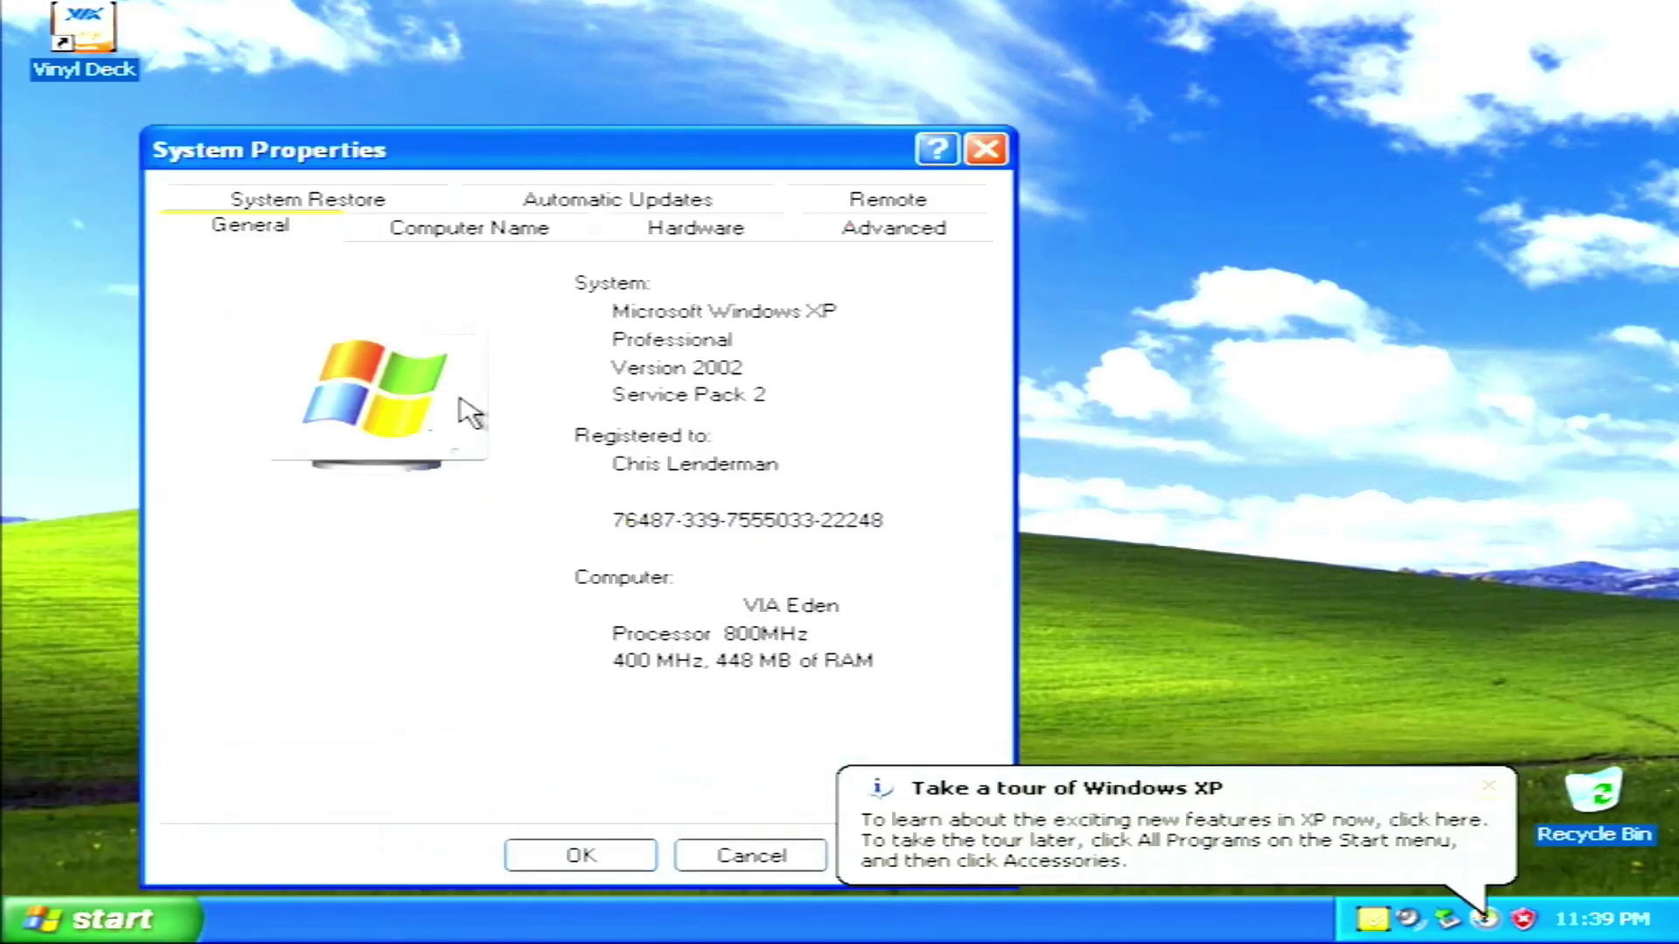
In Device Manager, open the properties of the driverless Video Controller (VGA Compatible)
click(637, 237)
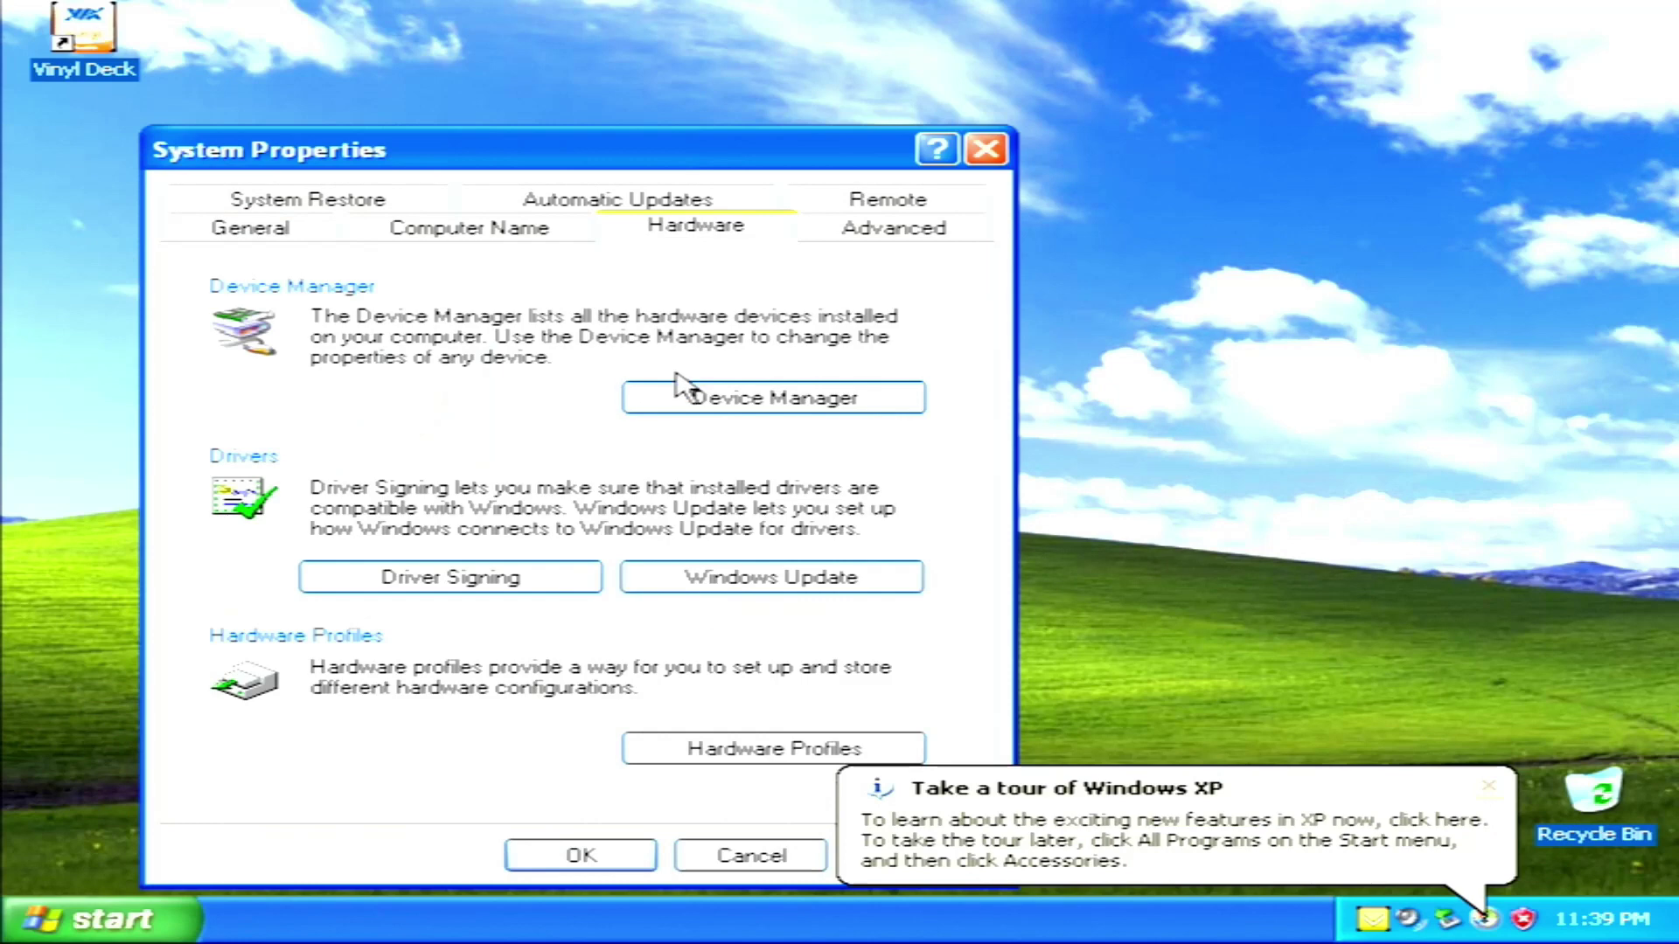
click(686, 404)
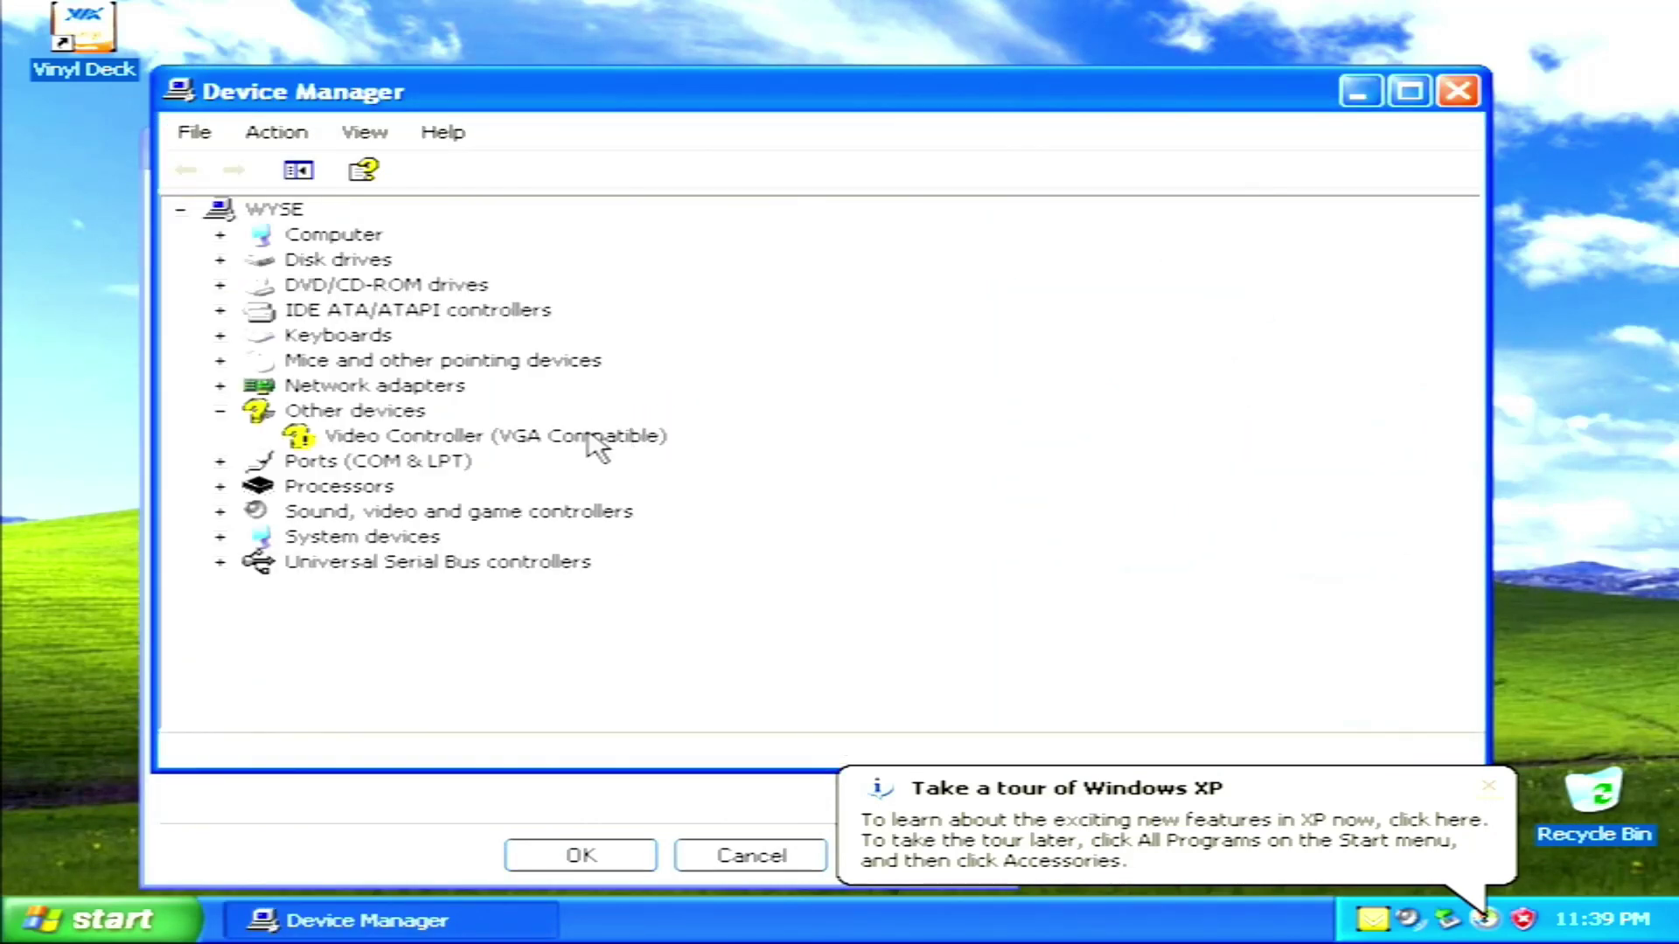
double_click(583, 435)
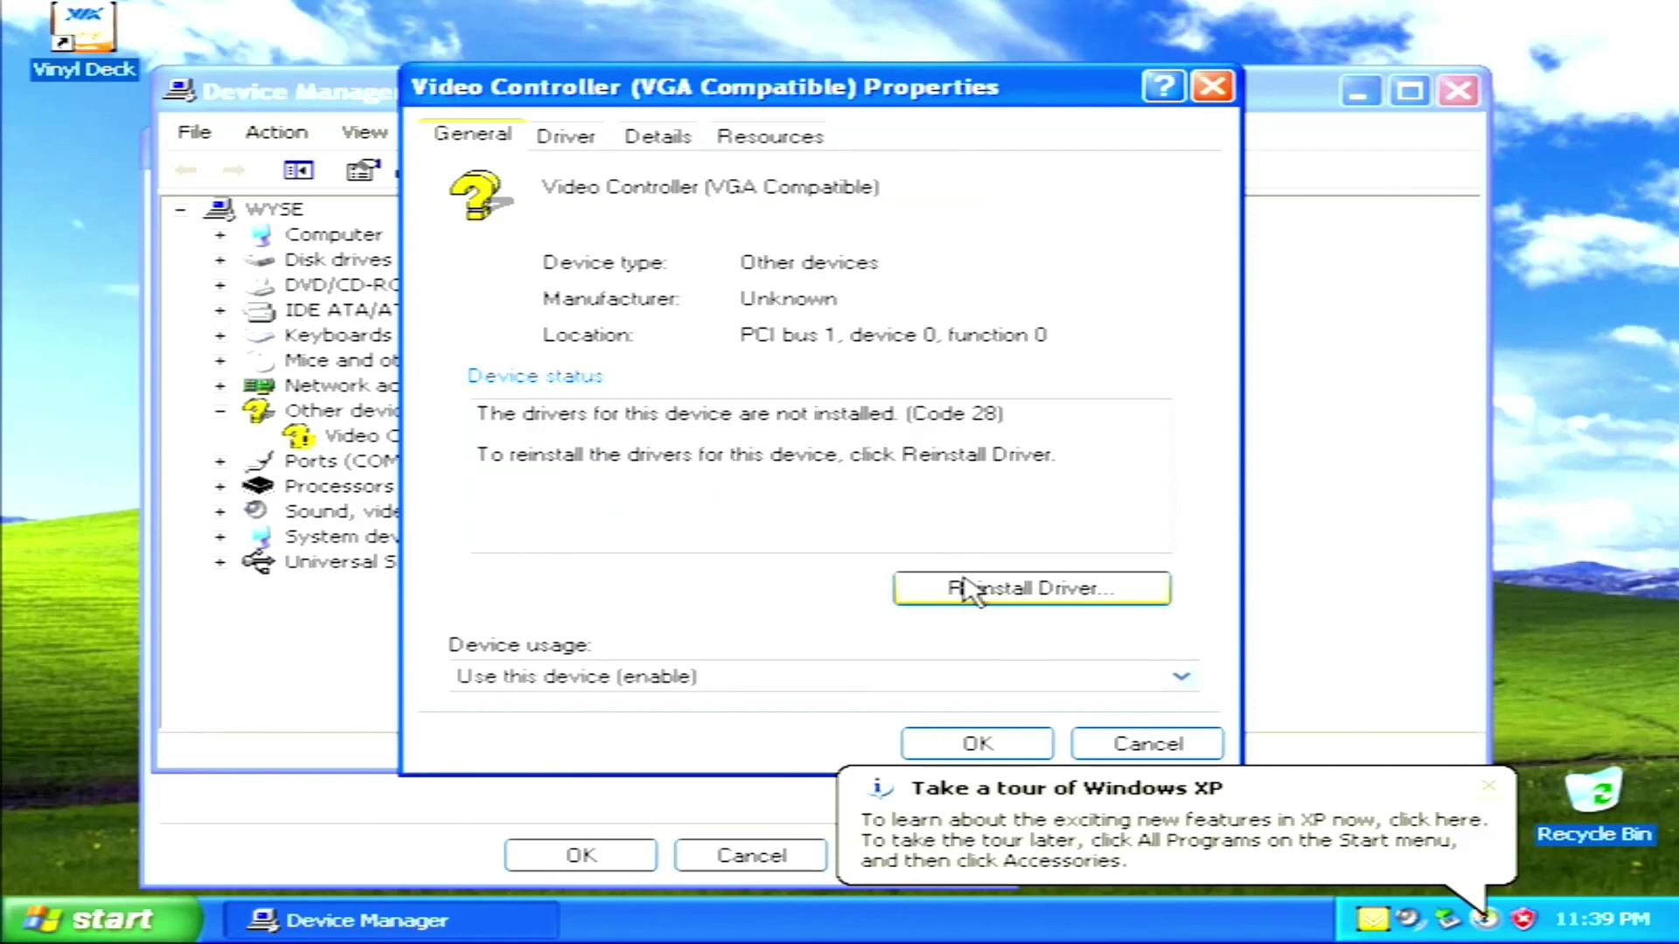
Reinstall the driver without Windows Update, installing from a list or specific location
click(969, 589)
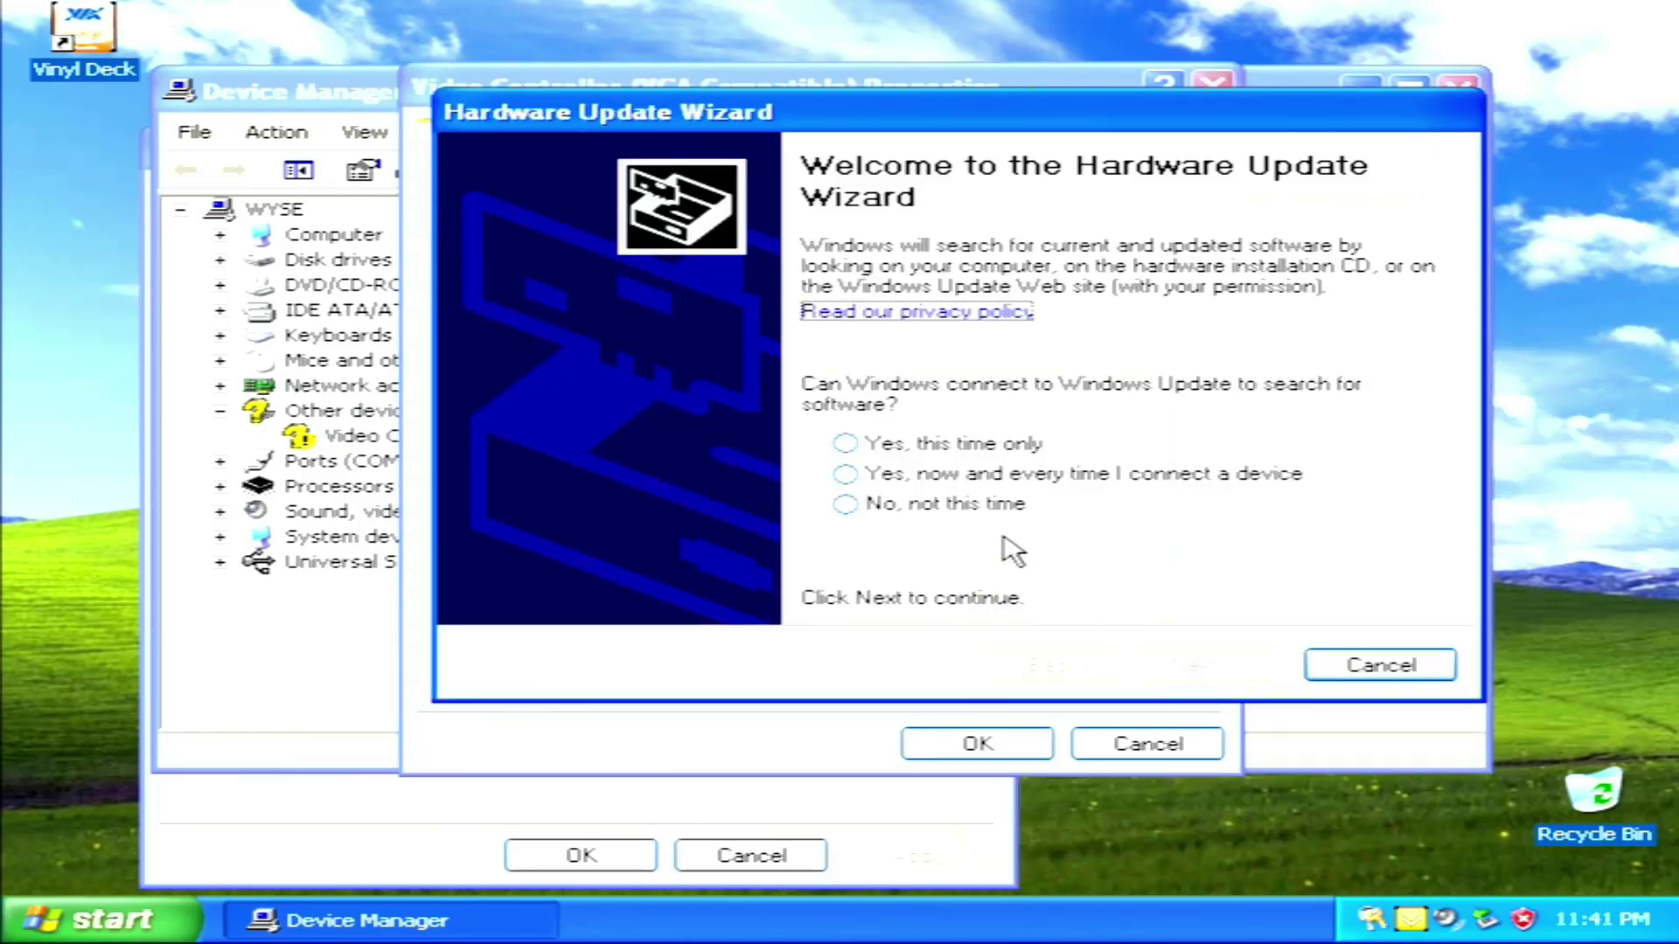
click(997, 524)
click(1163, 666)
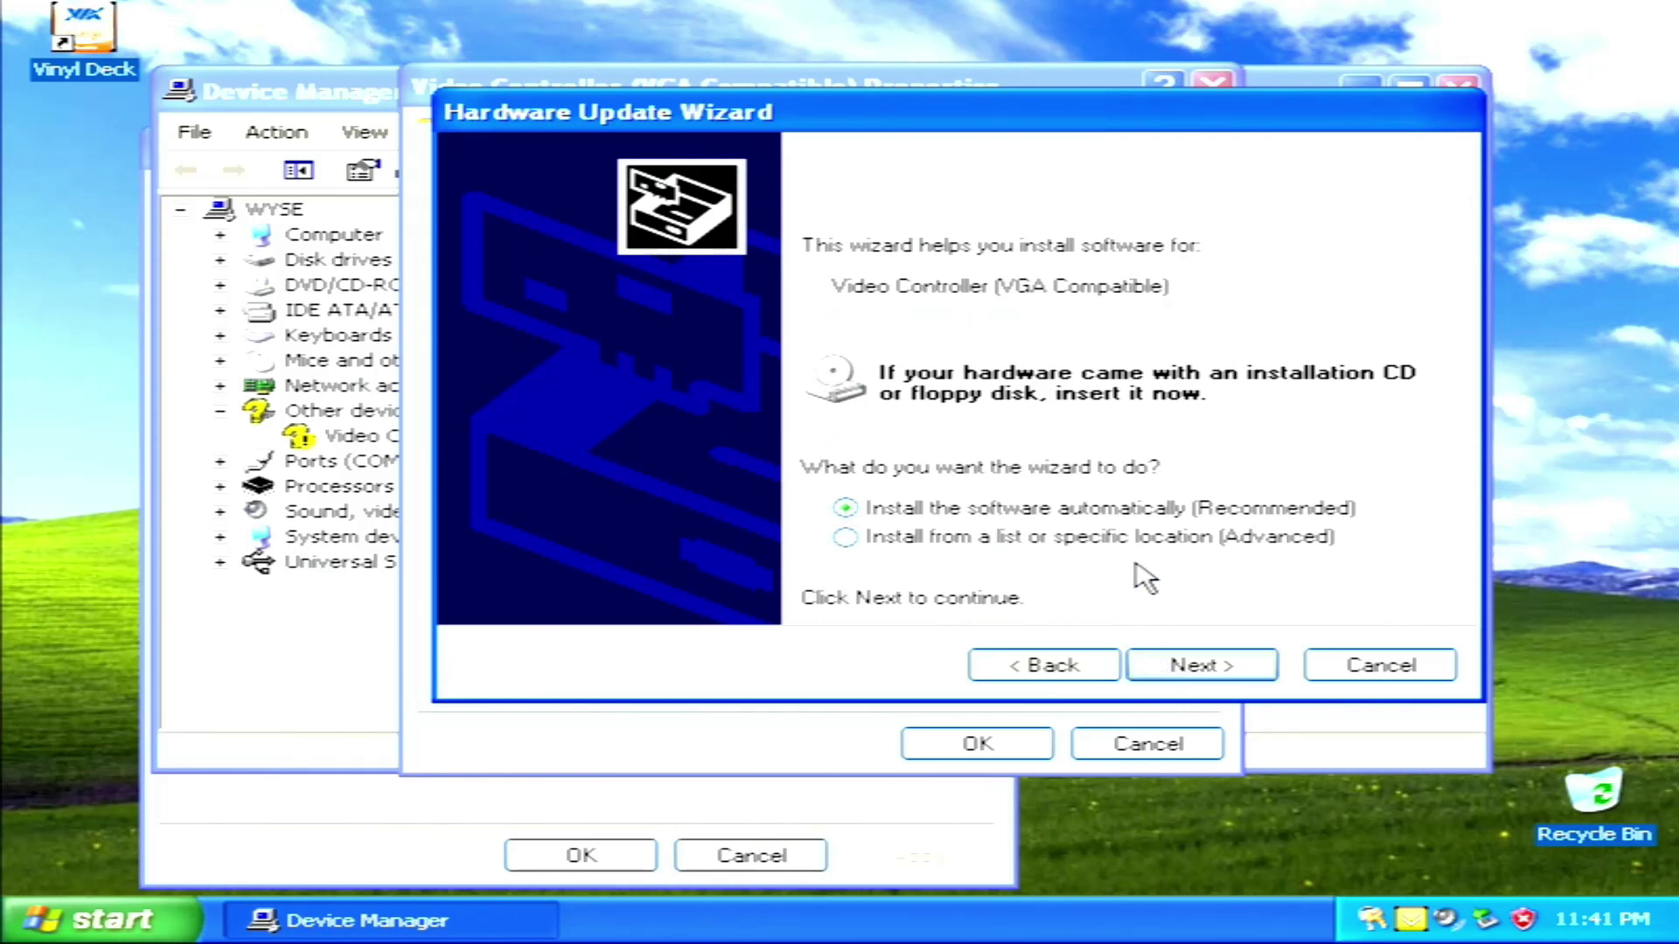
click(1139, 544)
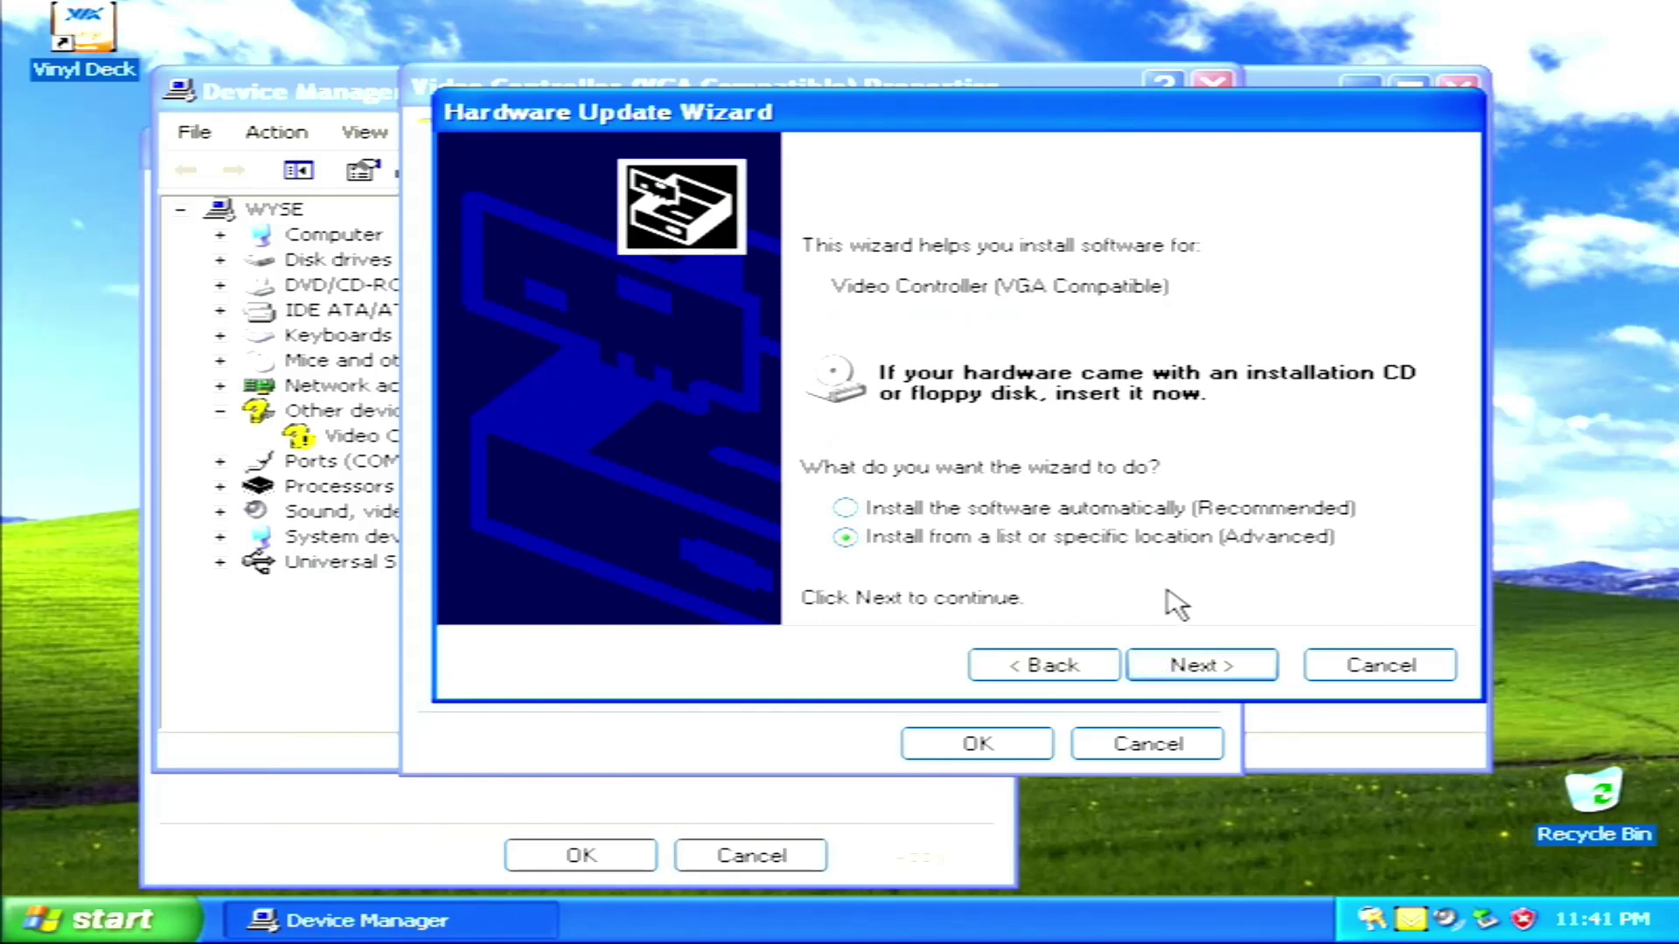
click(1172, 670)
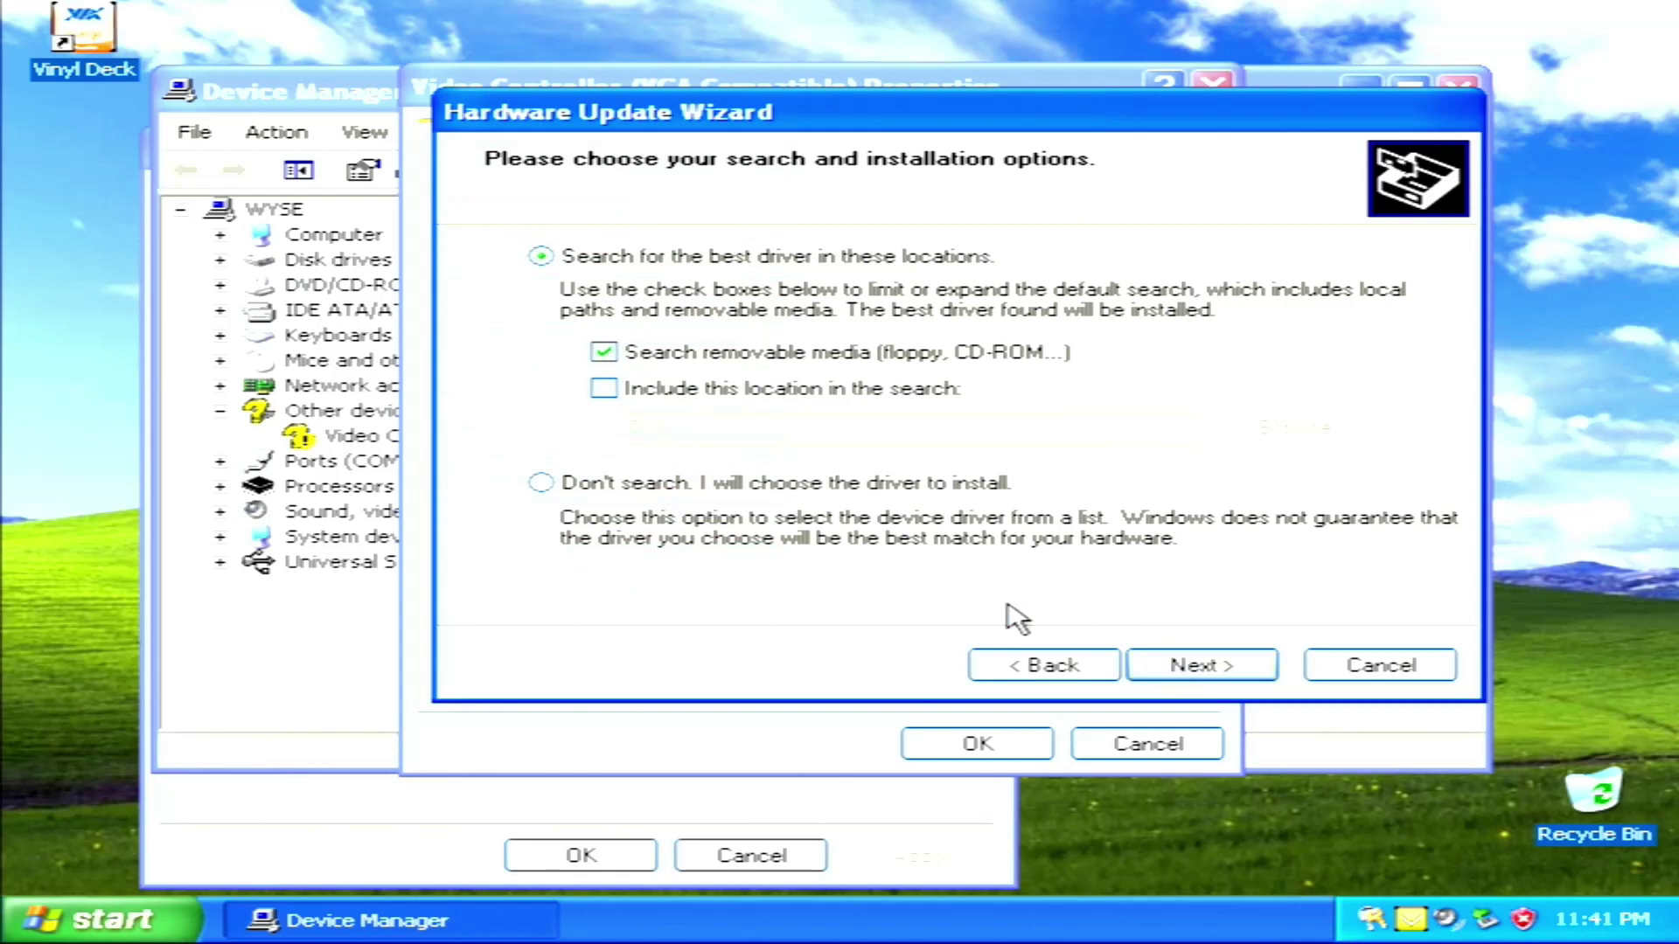
Choose the driver manually and pick Display adapters as the hardware type
click(733, 486)
click(1168, 664)
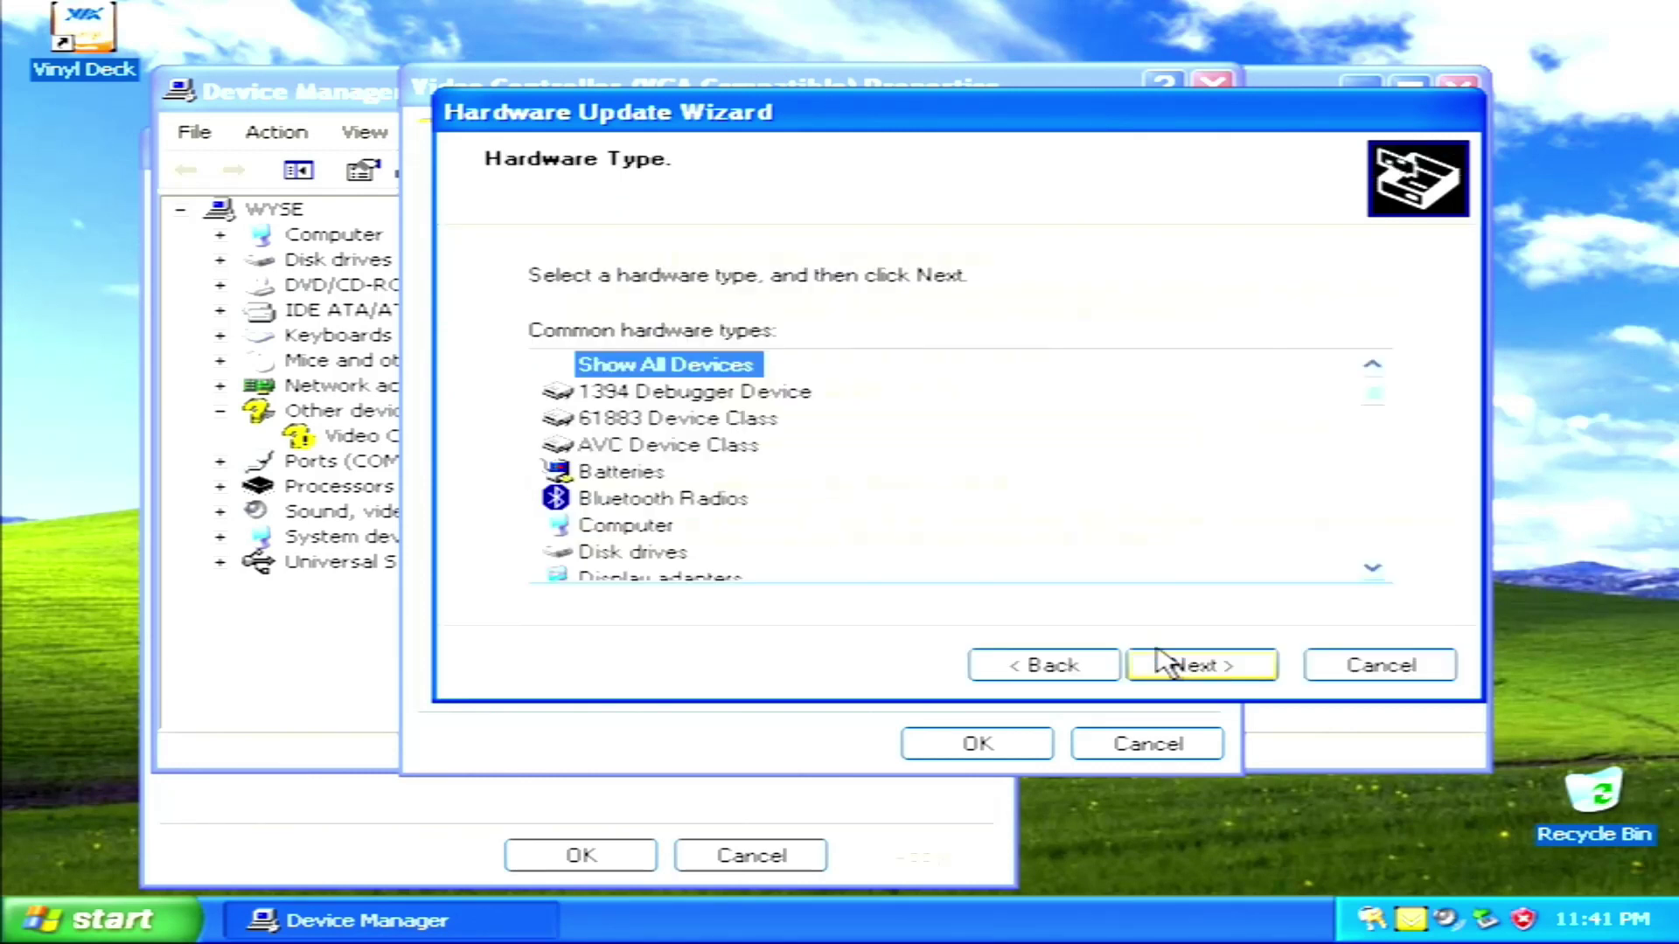
double_click(1375, 569)
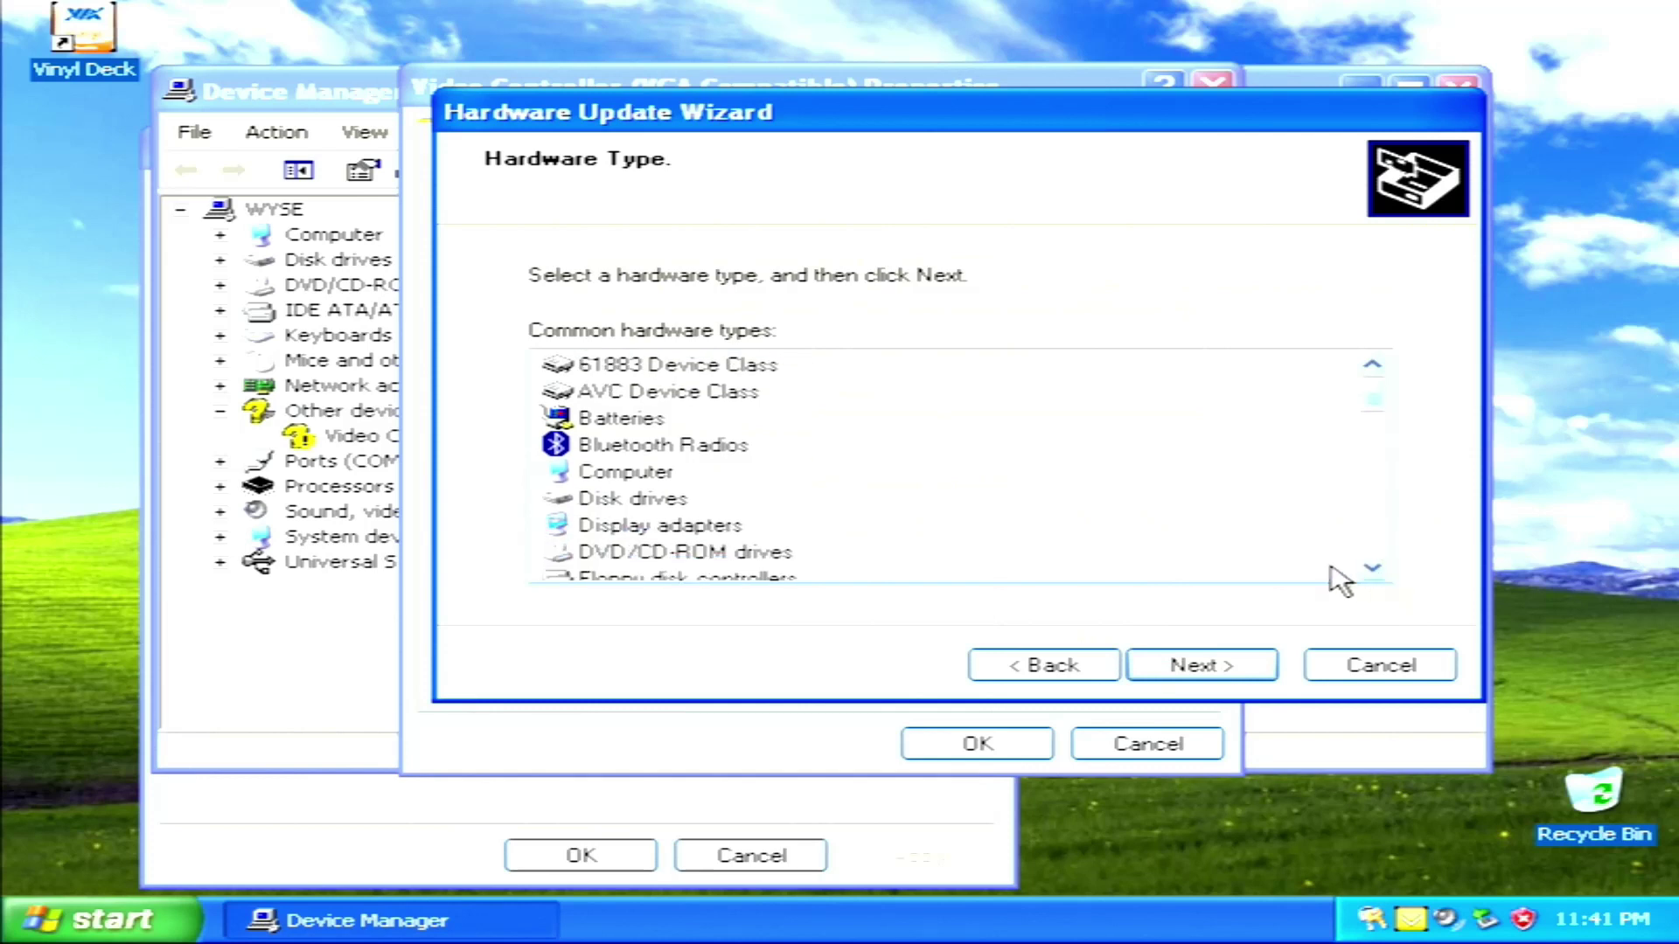
click(748, 524)
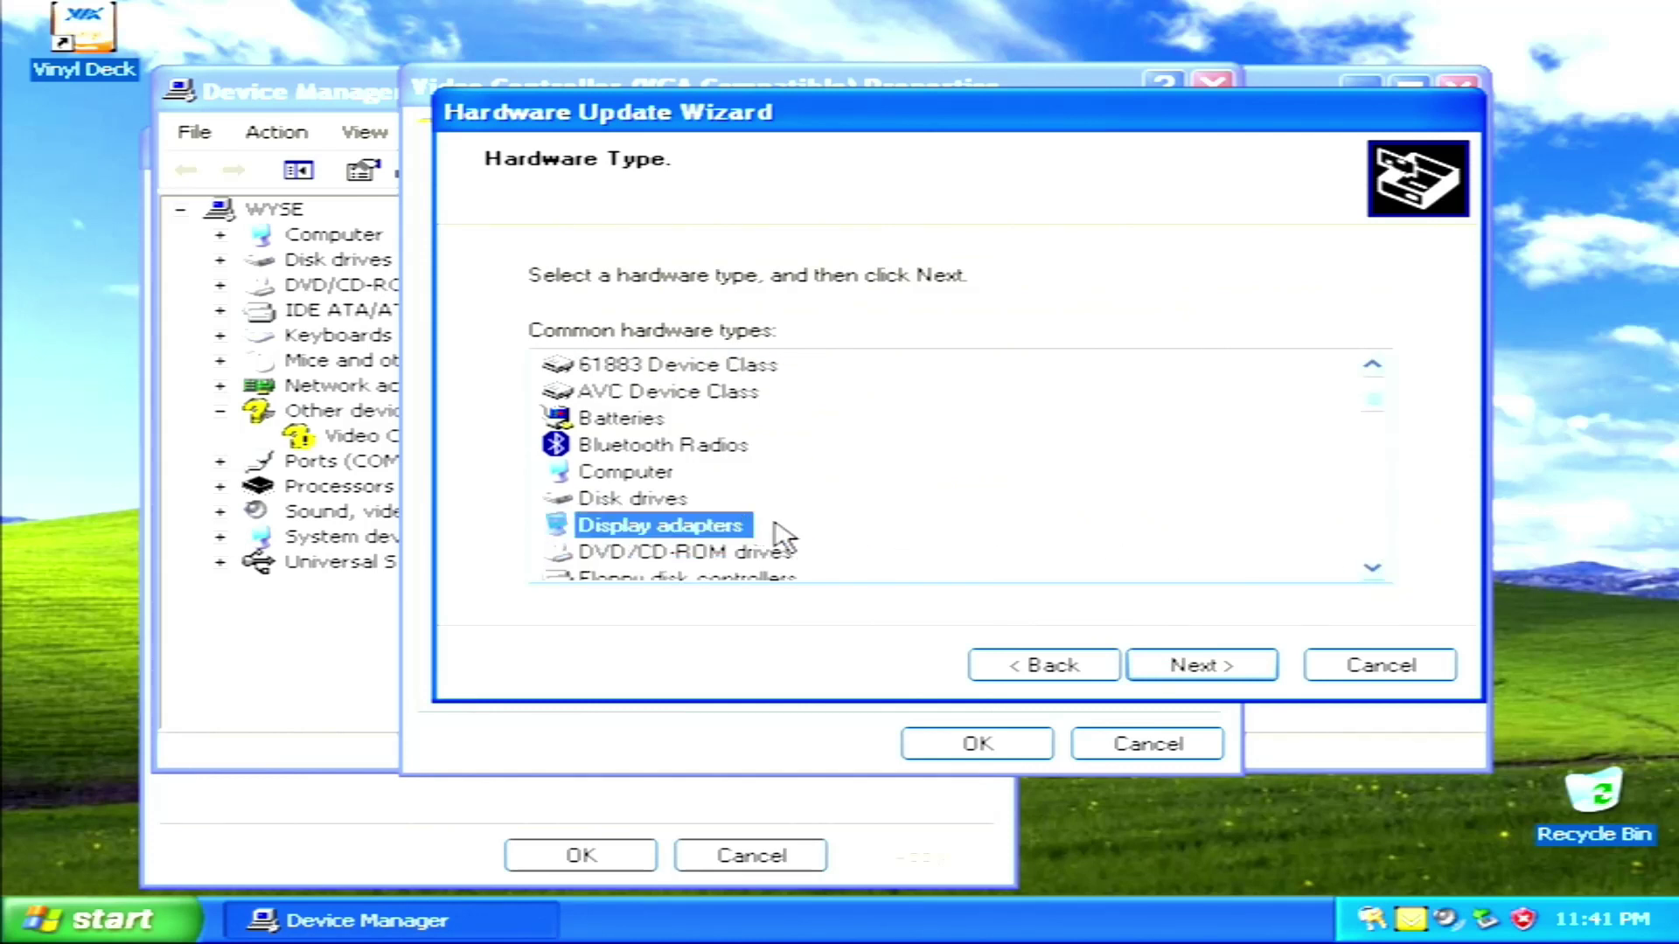
click(1144, 665)
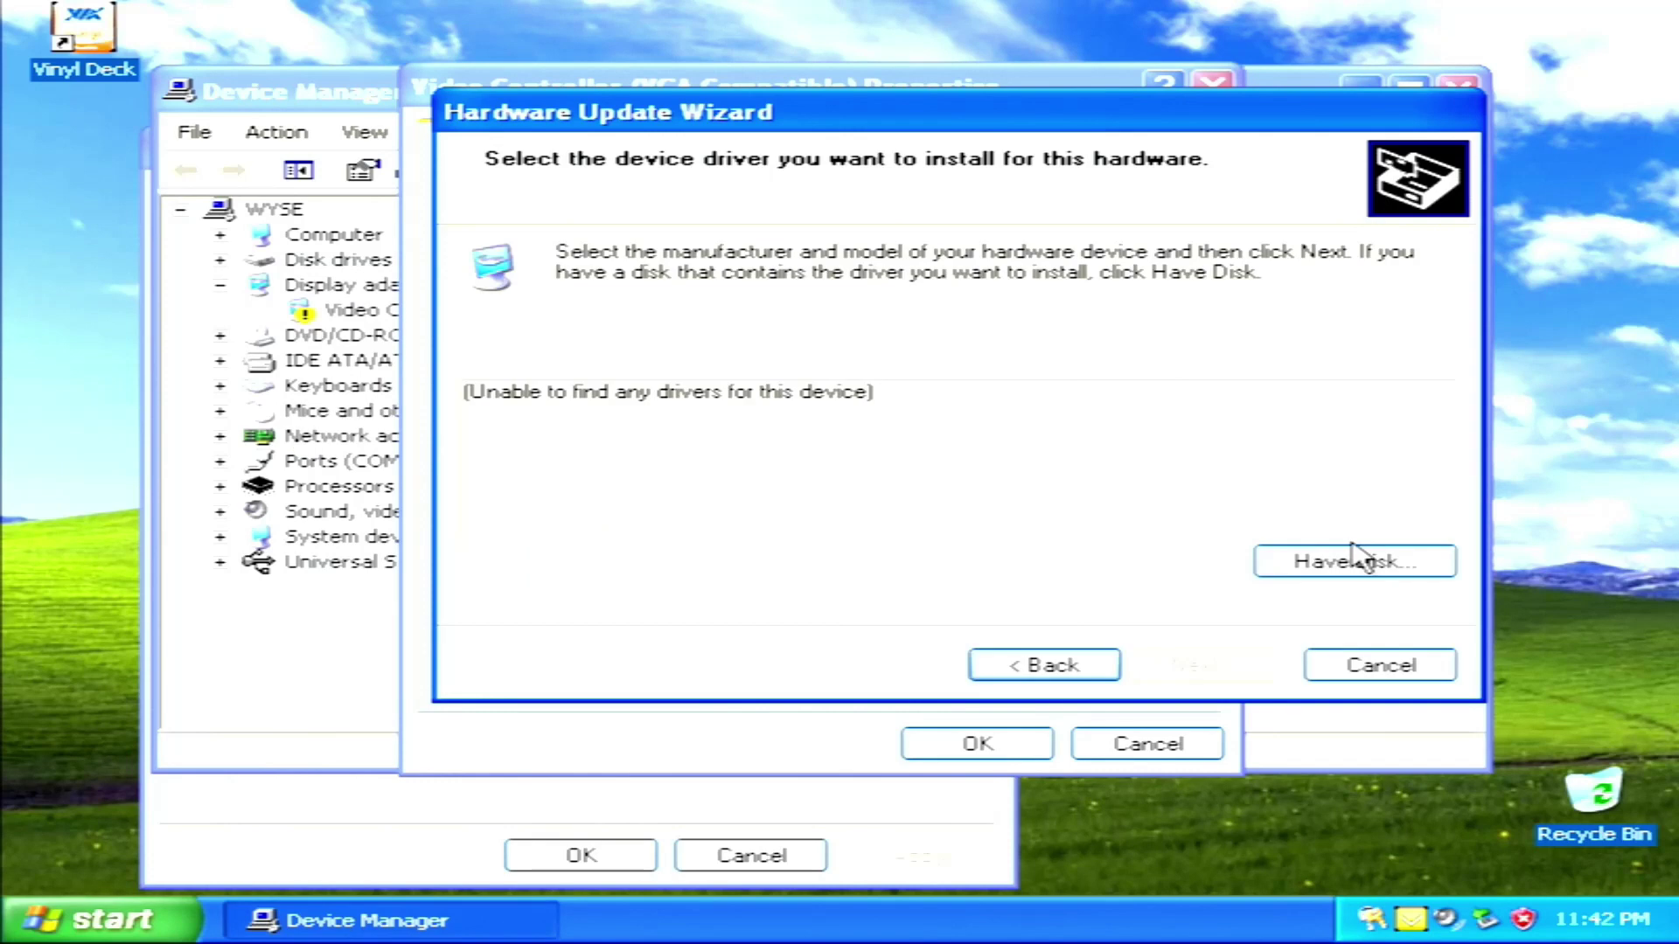
Use Have Disk to load uc04r.inf from Desktop > Drivers > PM880 > PM880
click(1354, 558)
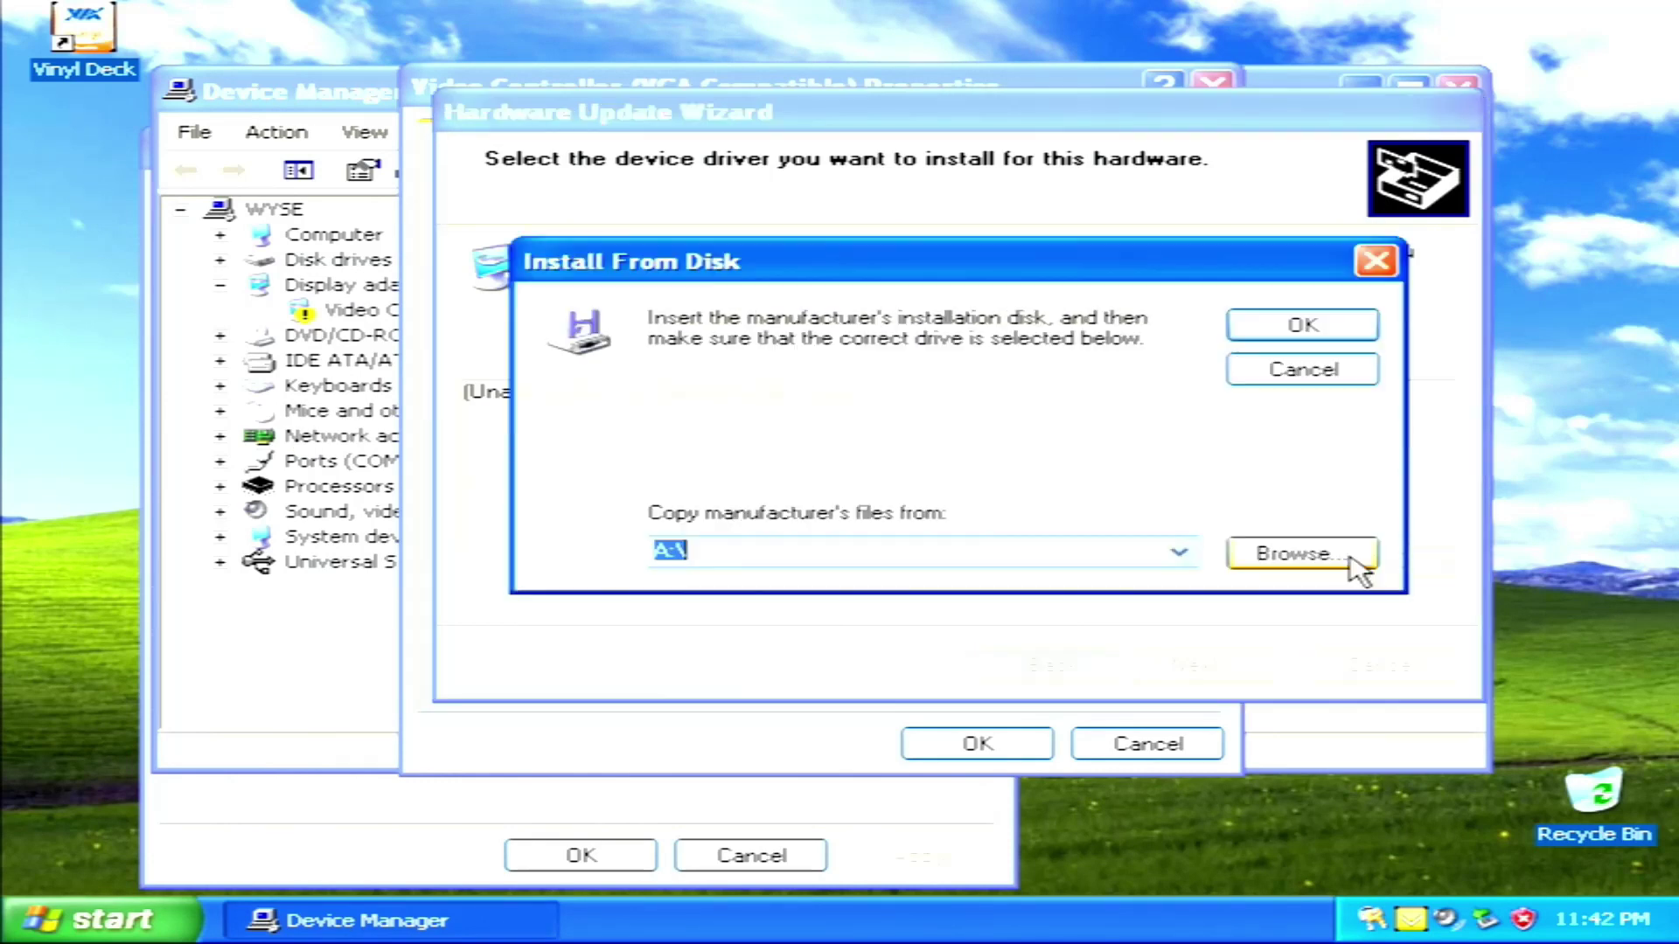
click(1354, 560)
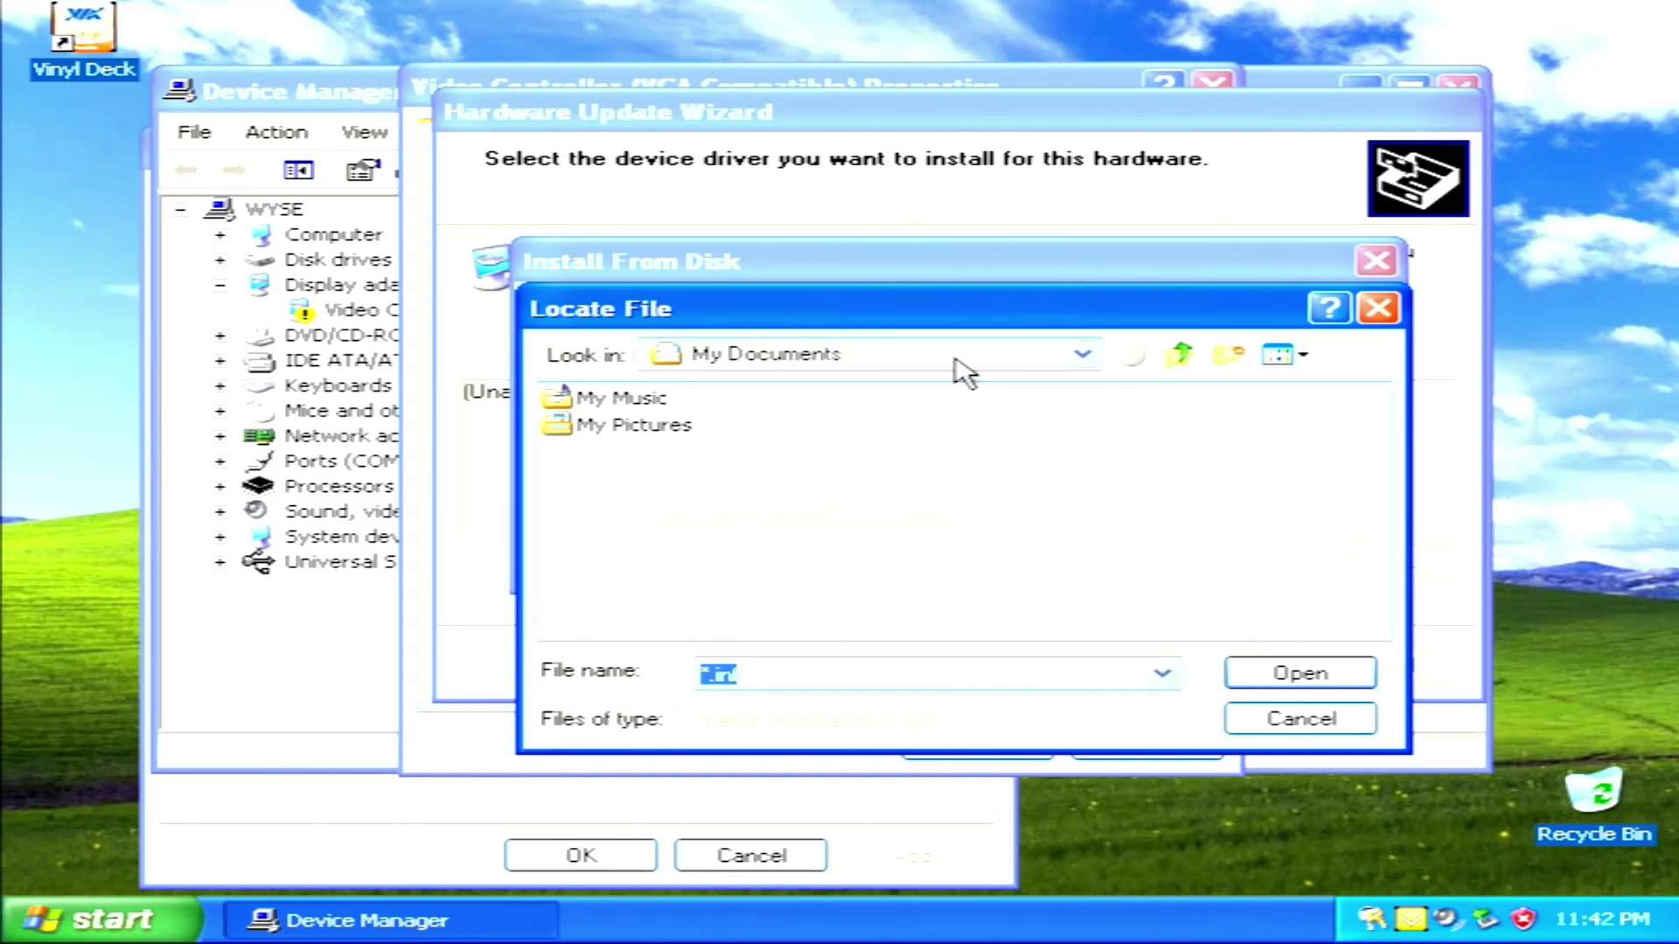
click(959, 361)
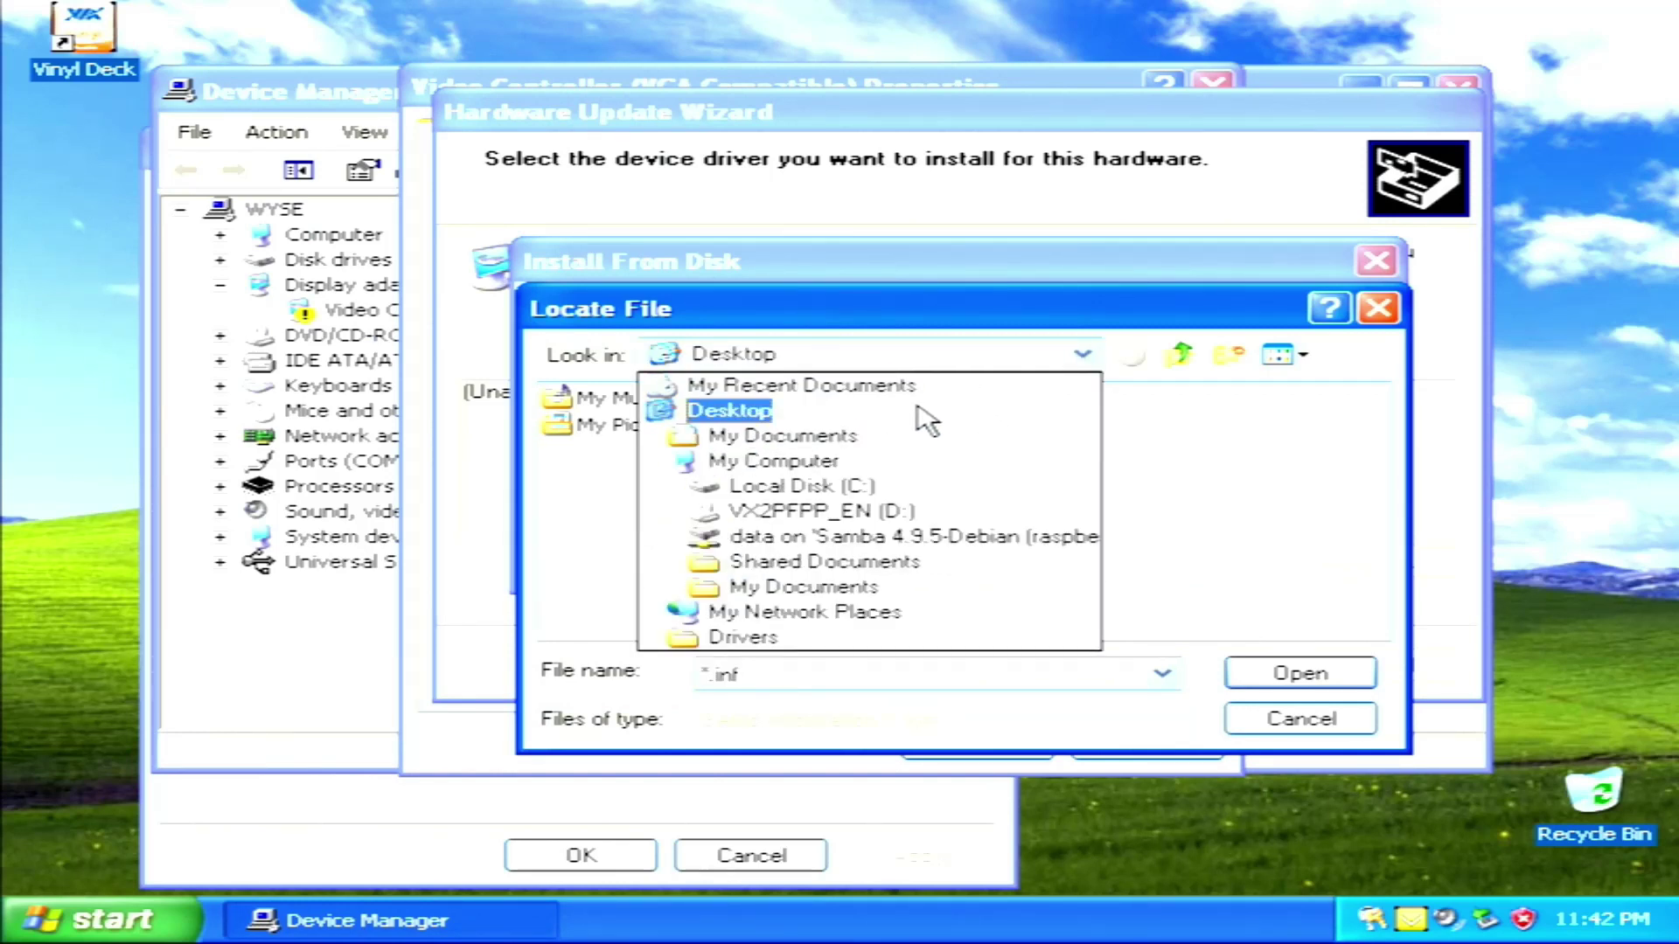
click(920, 420)
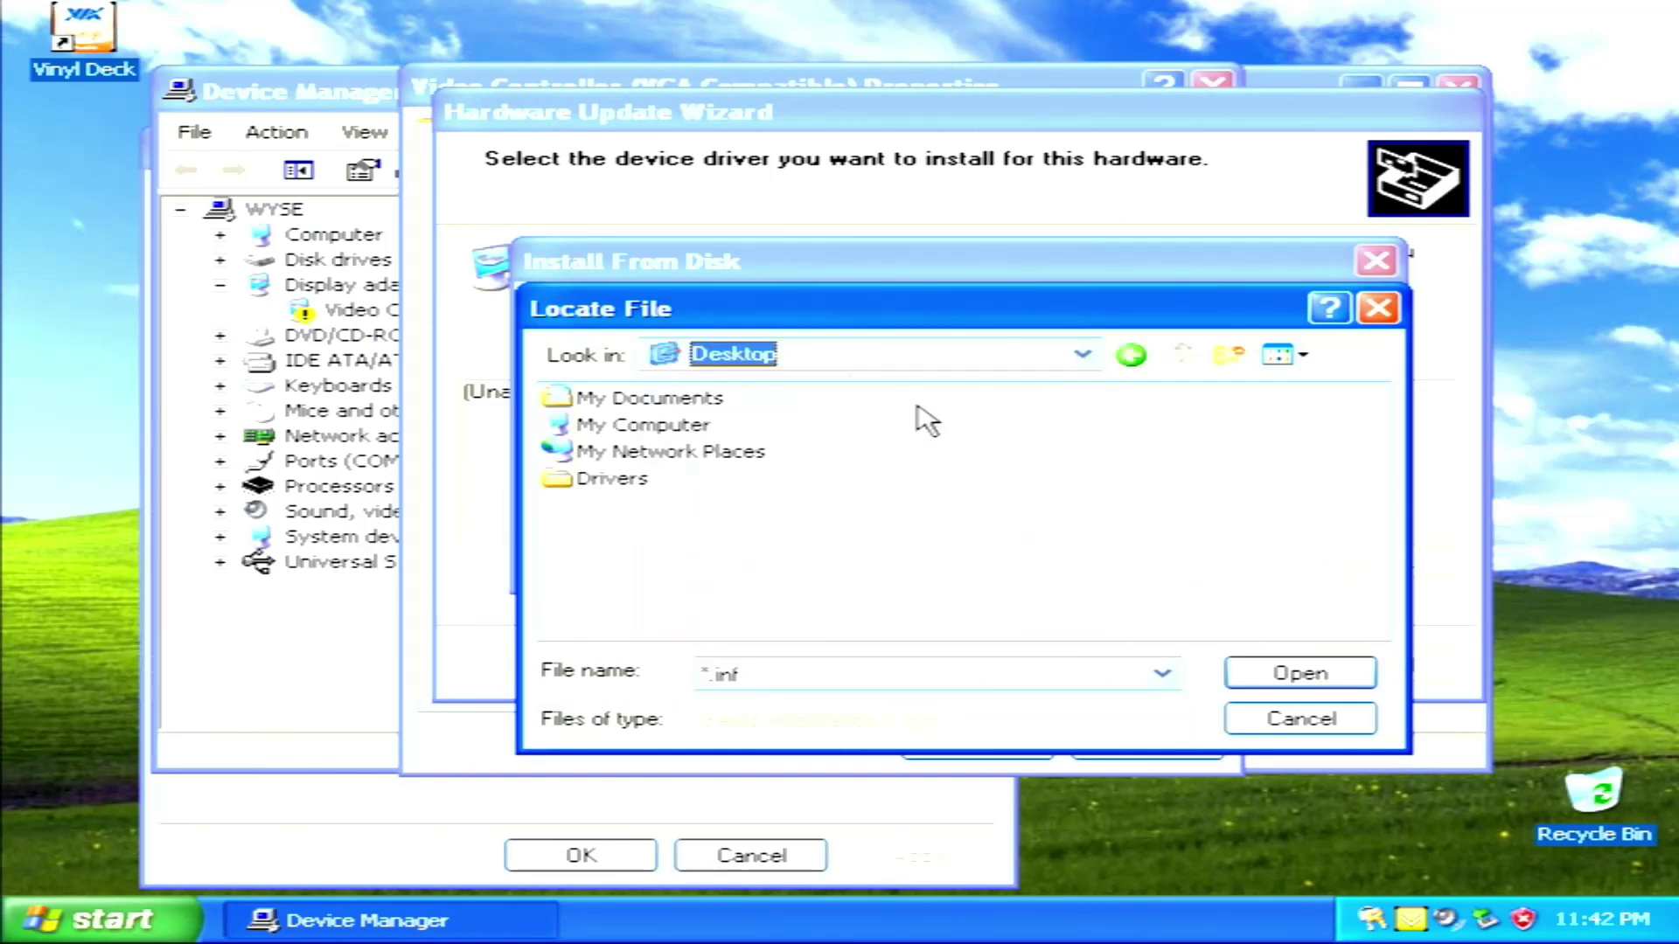
double_click(626, 483)
double_click(705, 483)
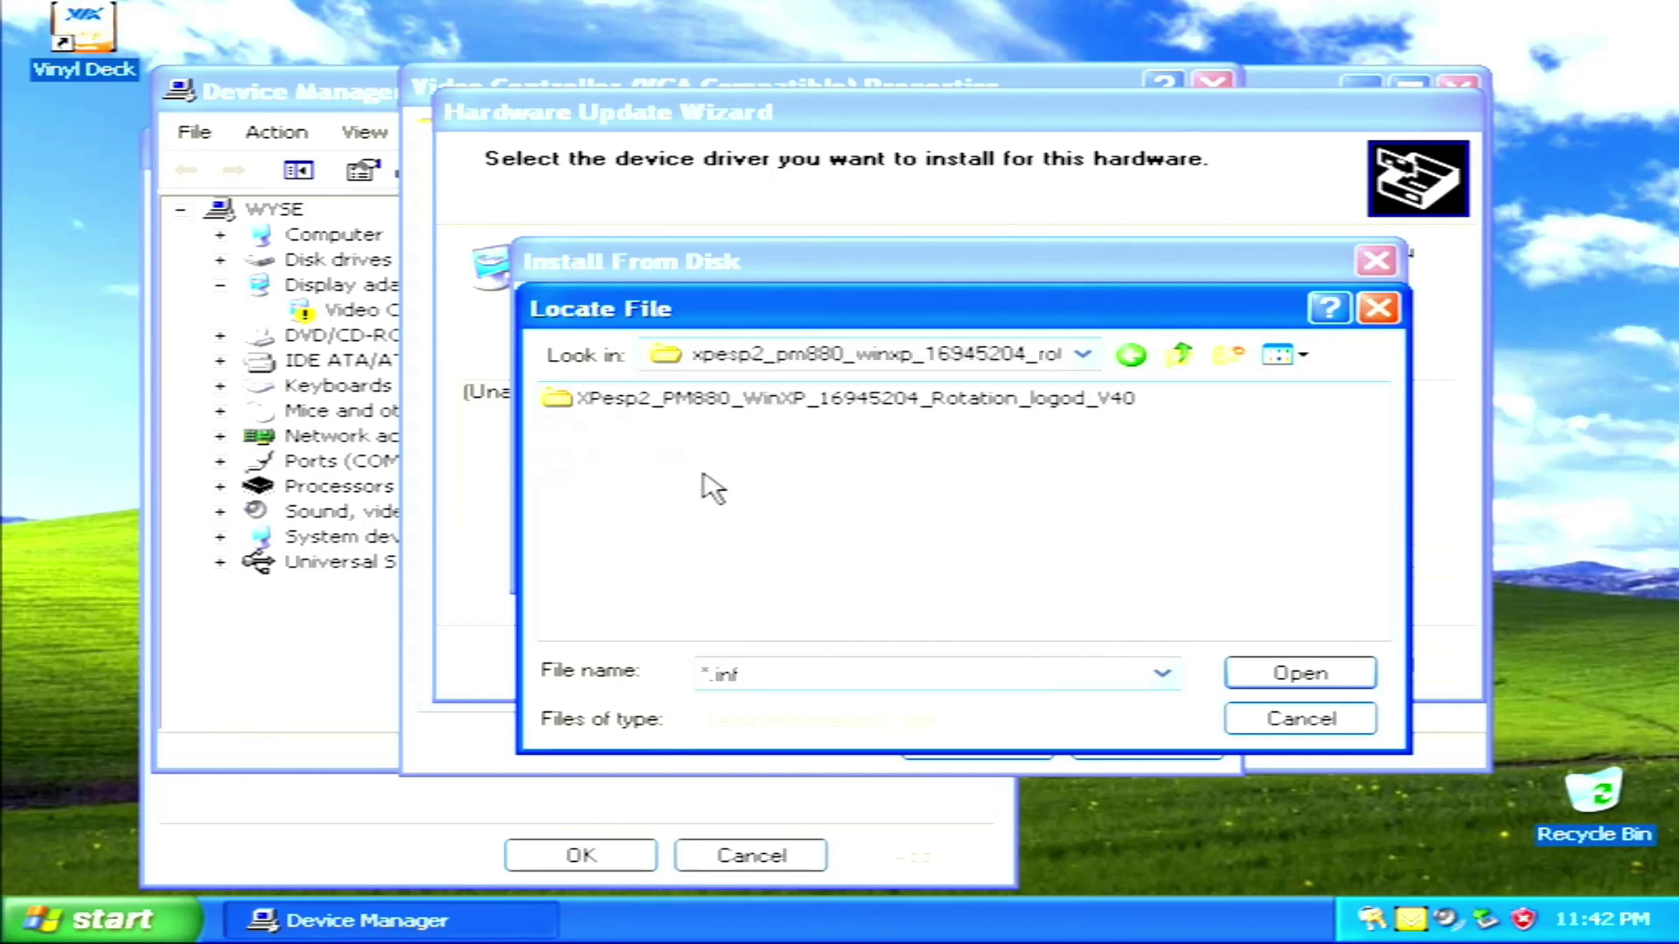
double_click(729, 400)
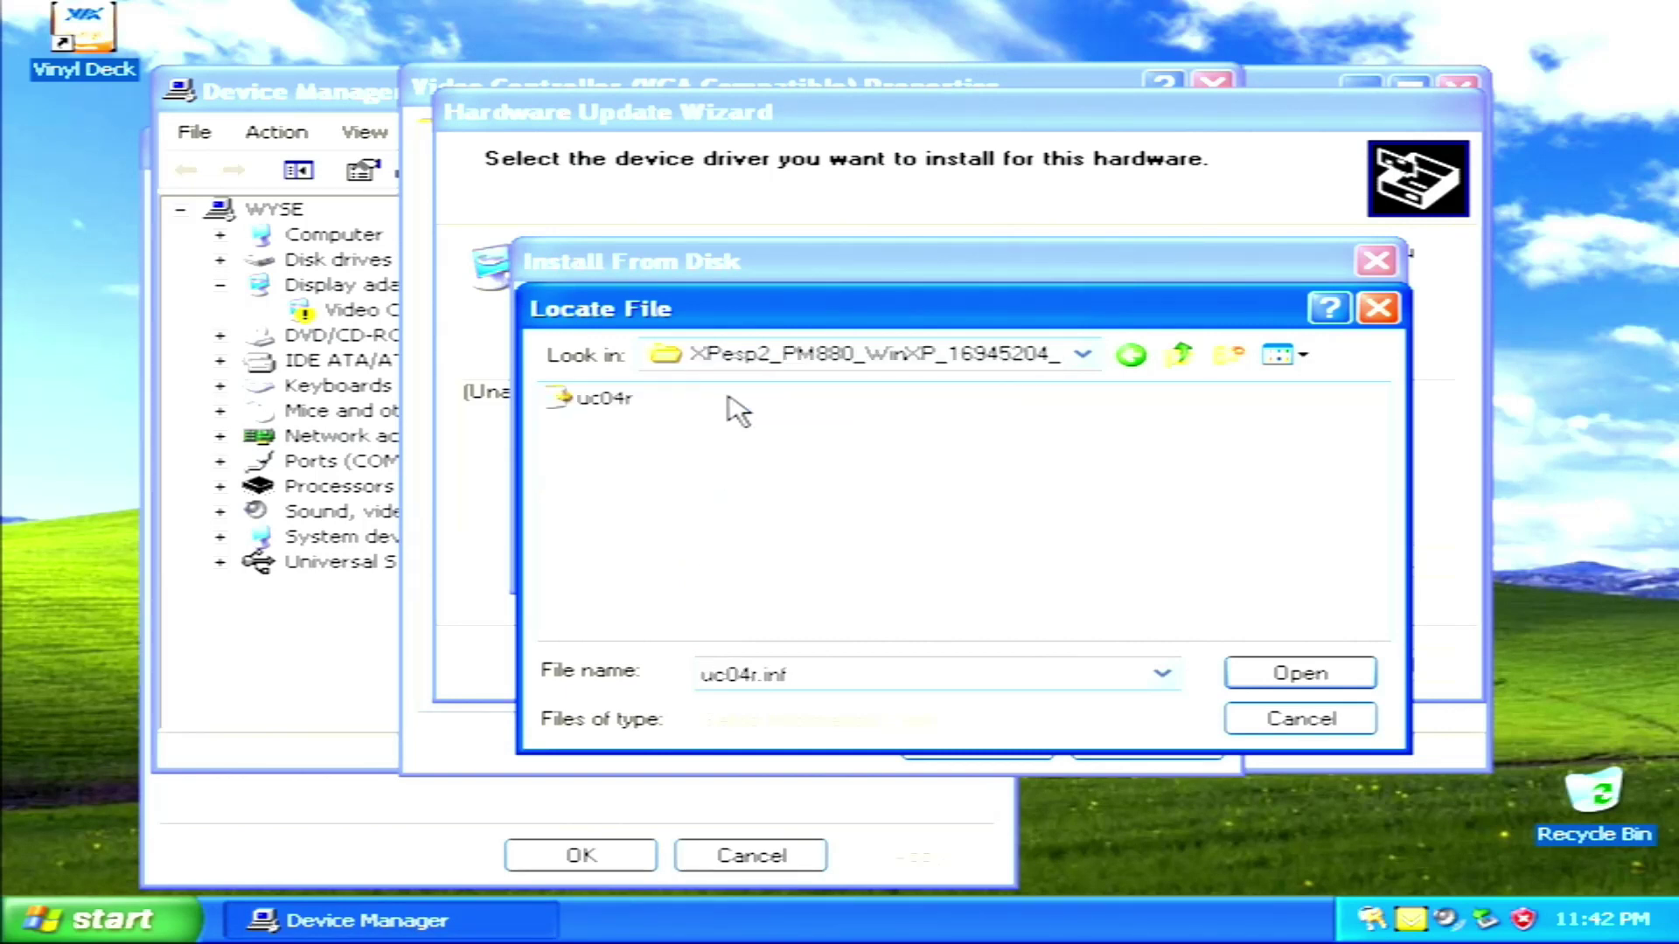
click(619, 399)
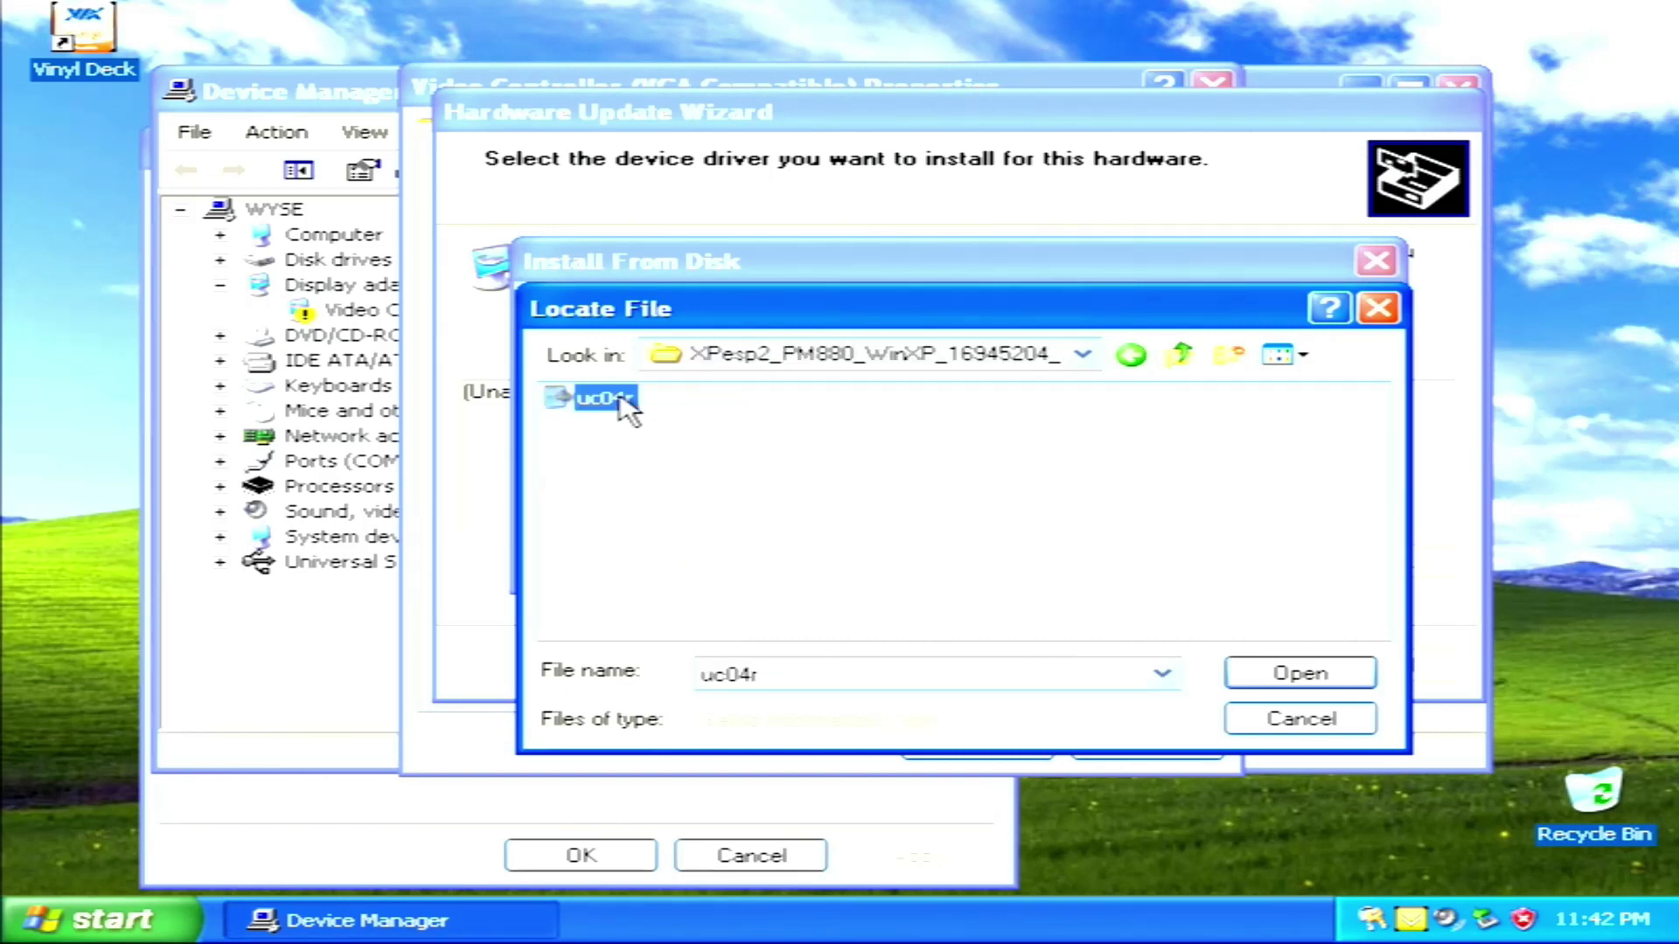
click(1260, 673)
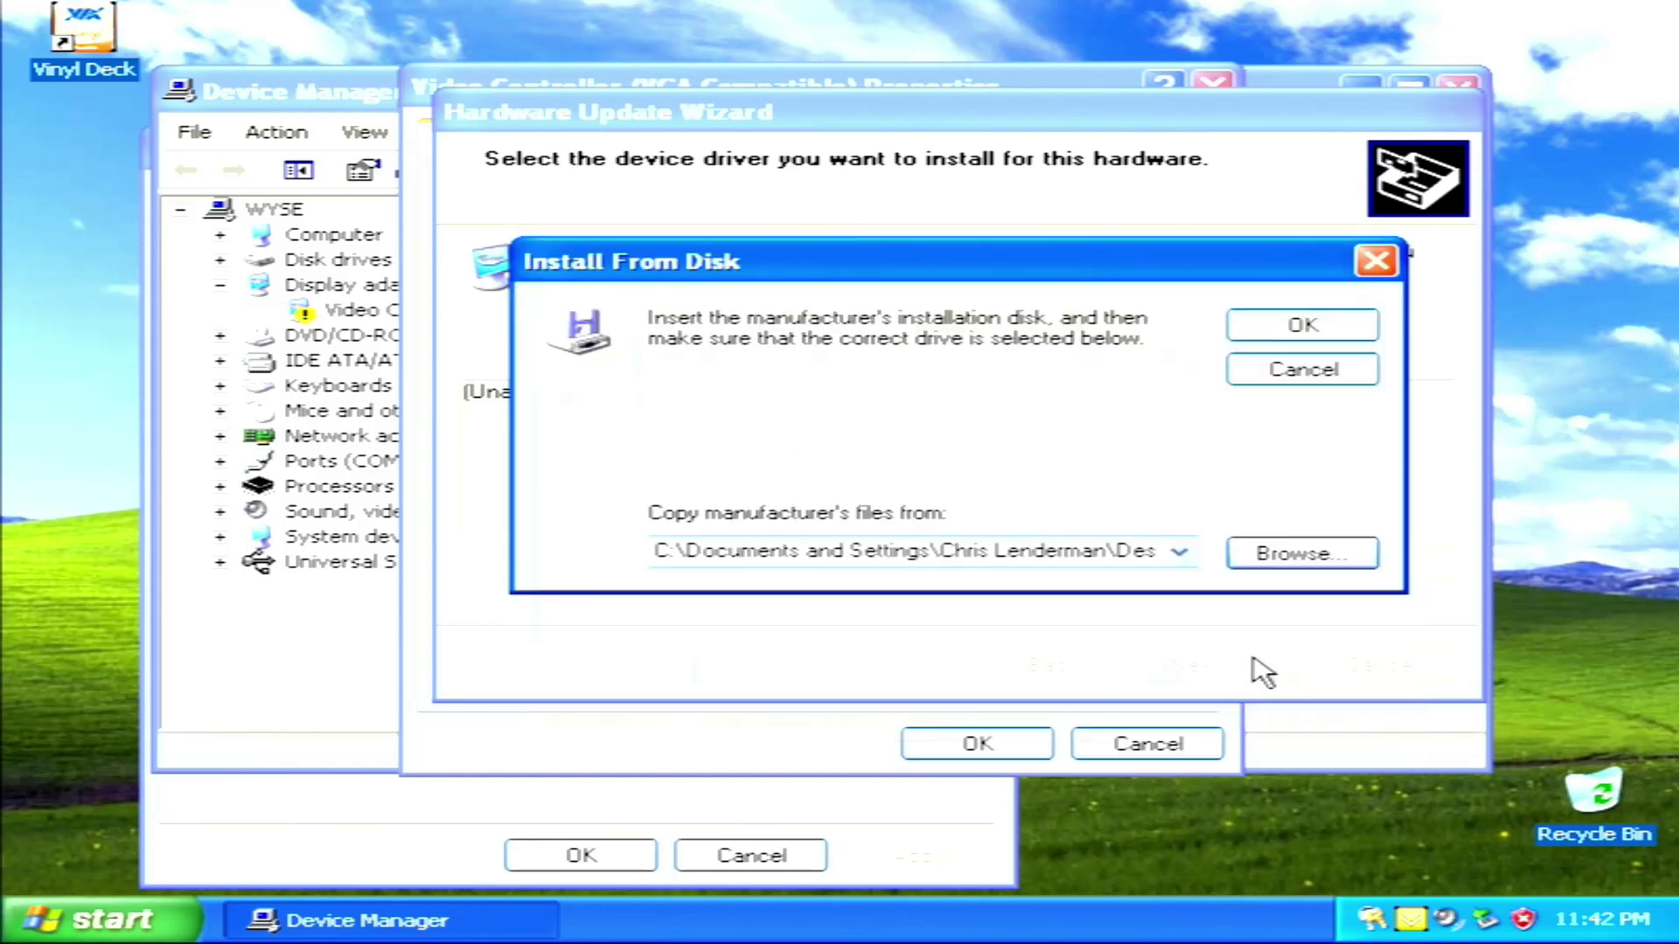
click(1322, 332)
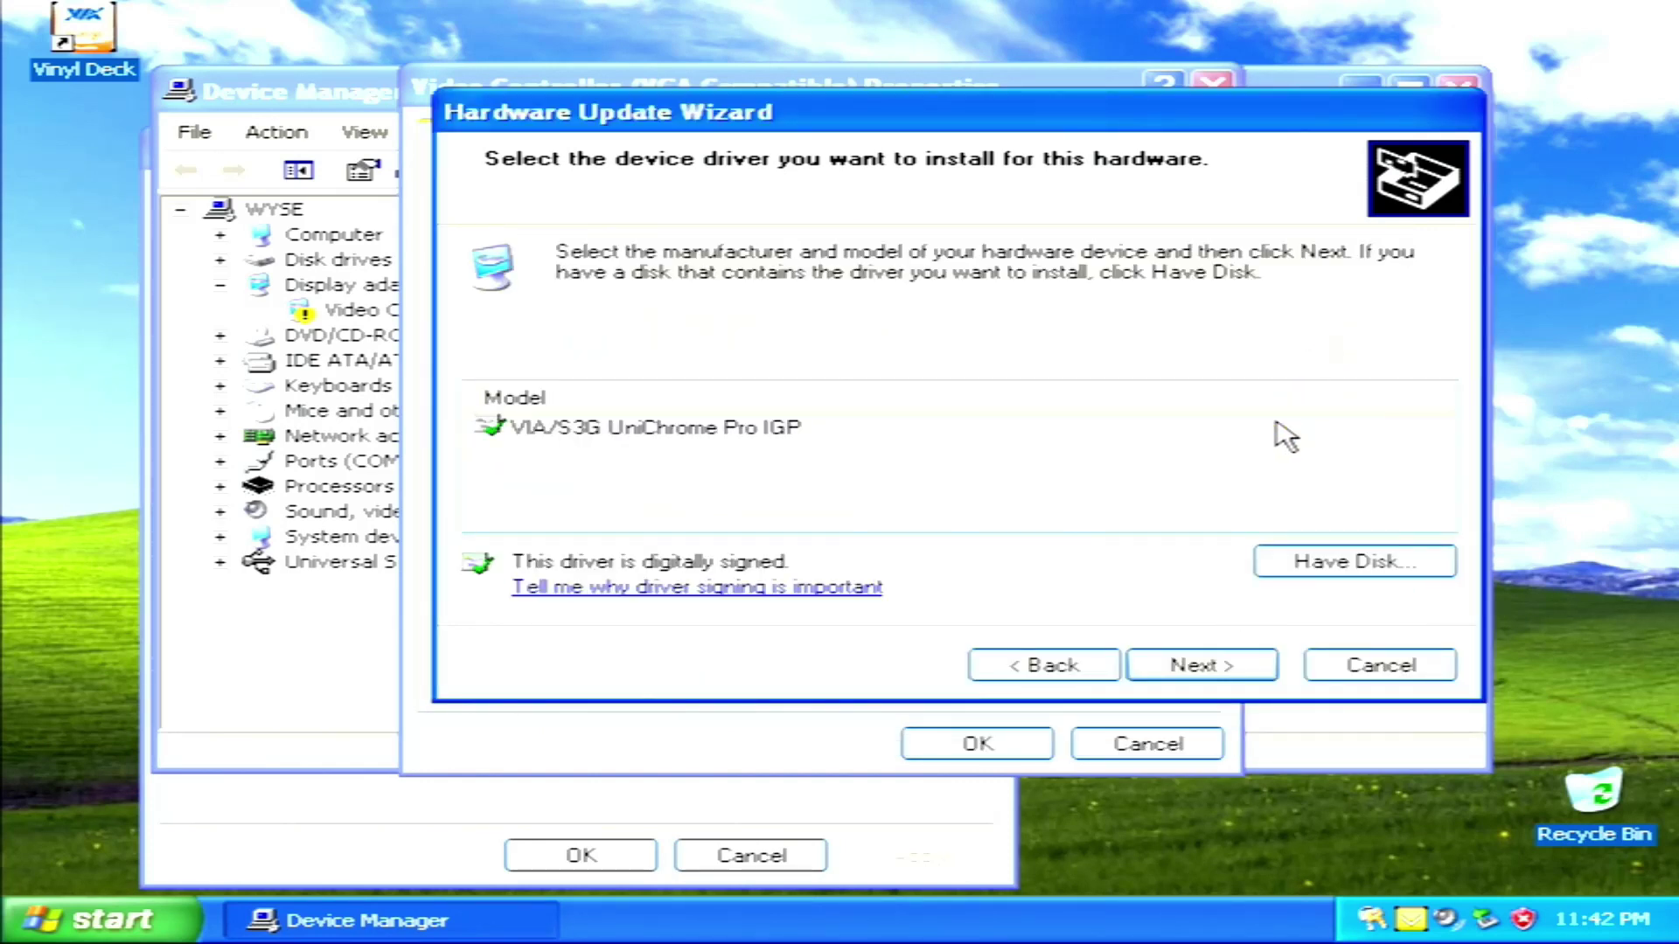
Install VIA/S3G UniChrome Pro IGP past the driver warning, then close Device Manager and System Properties
click(1215, 663)
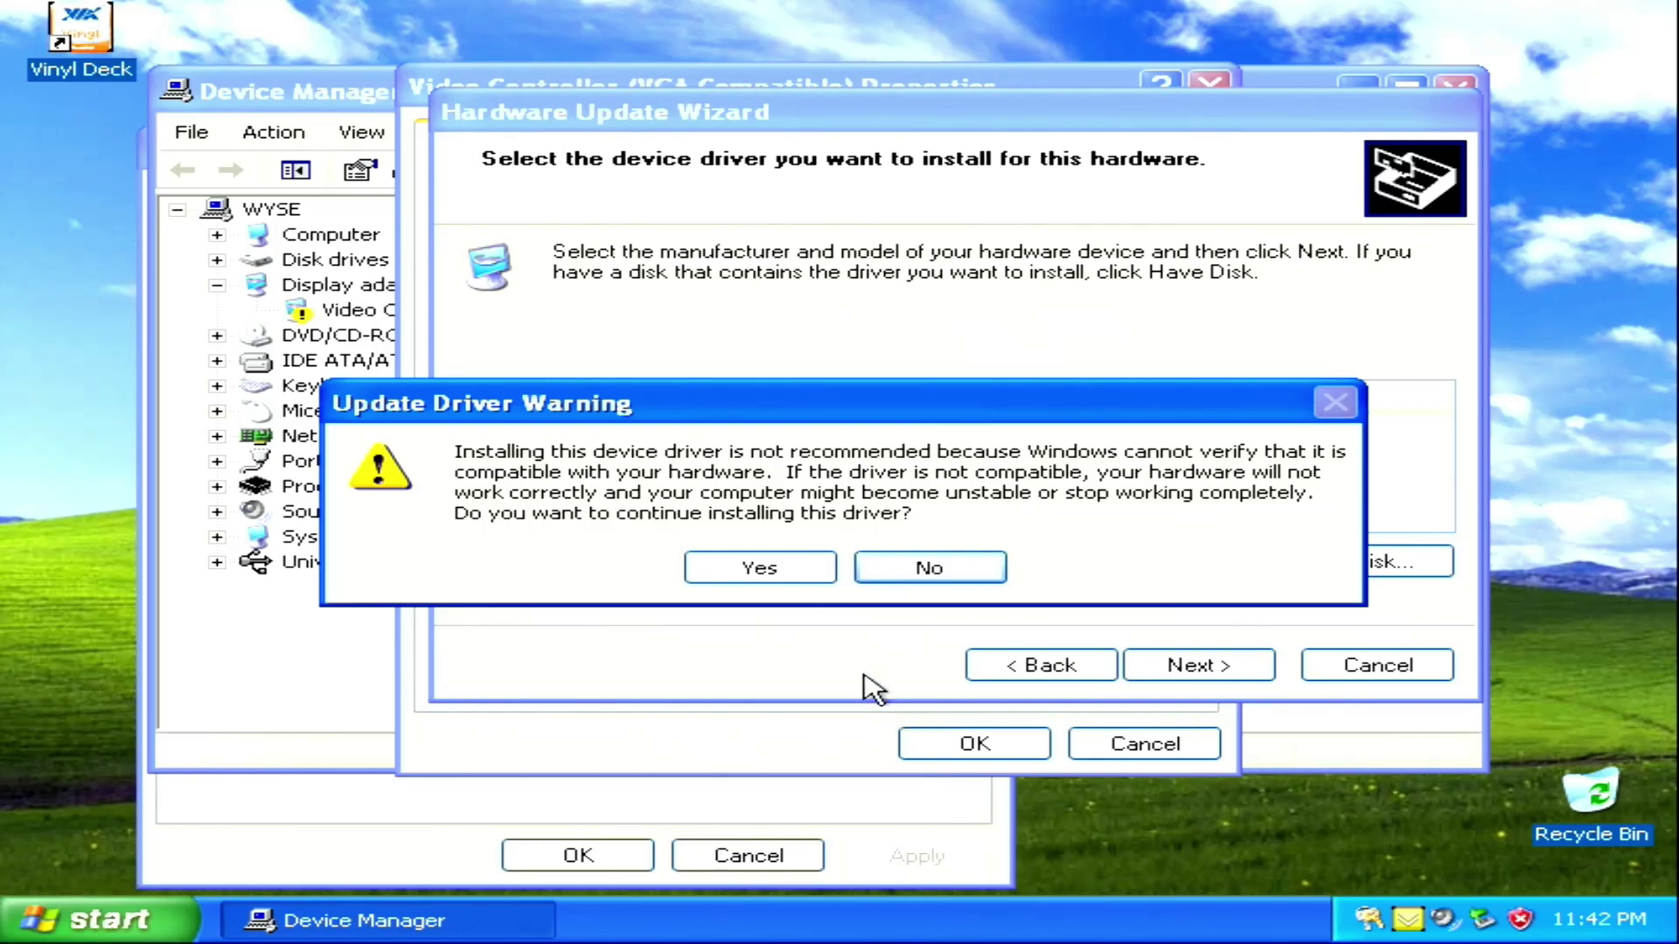
click(789, 576)
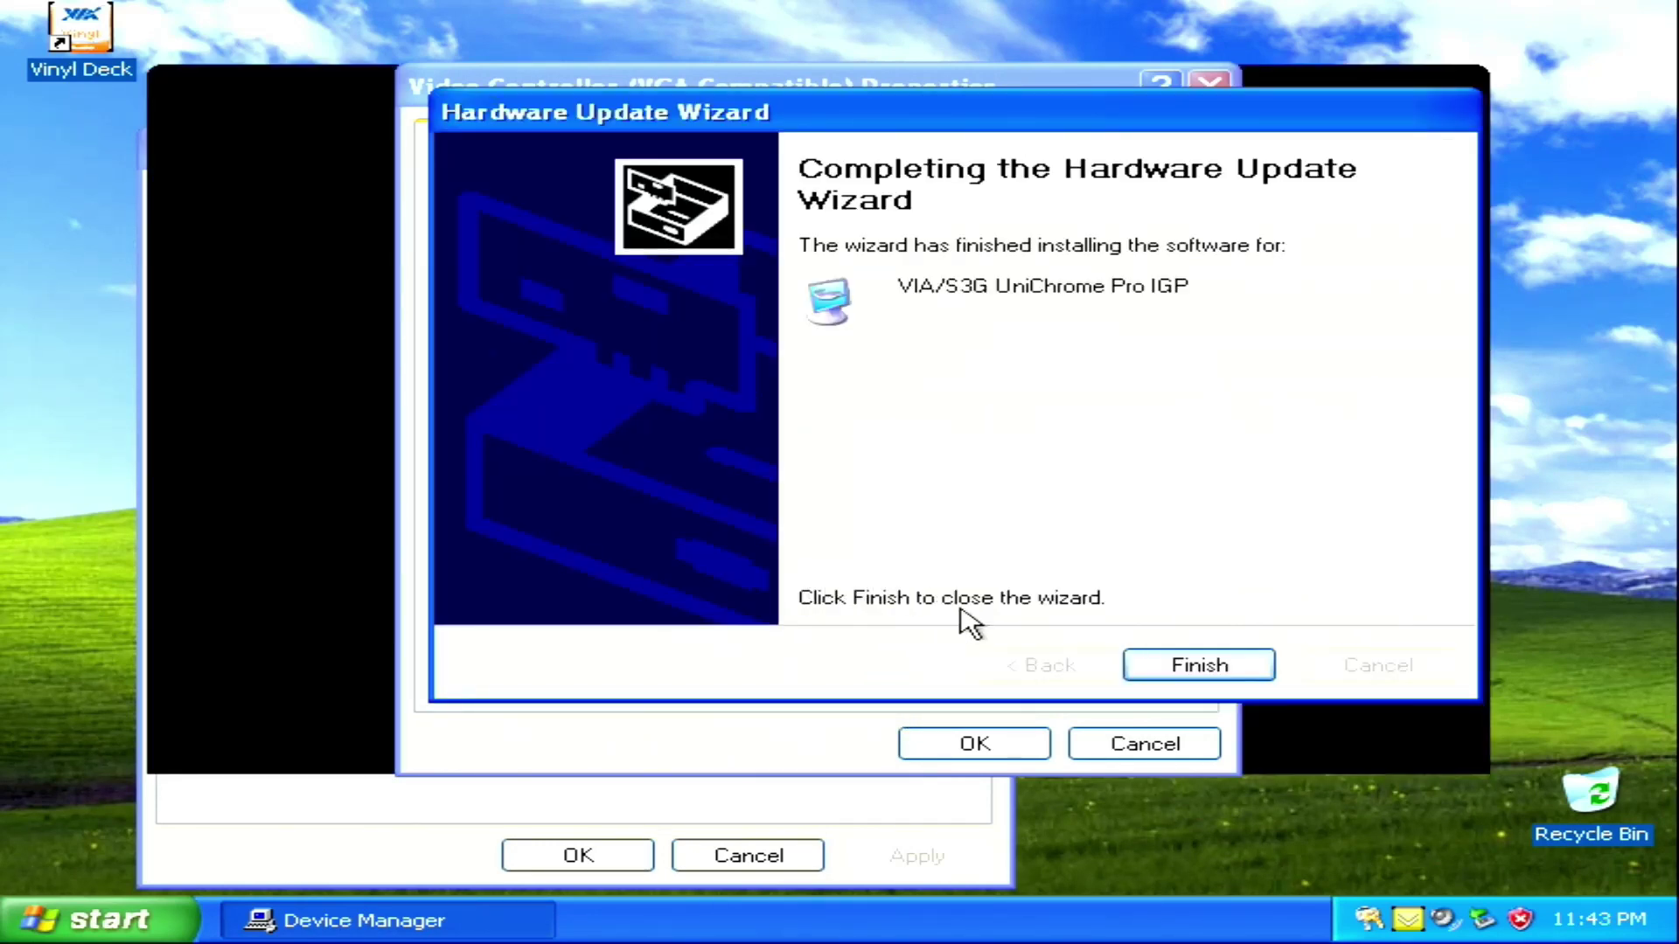
click(1150, 675)
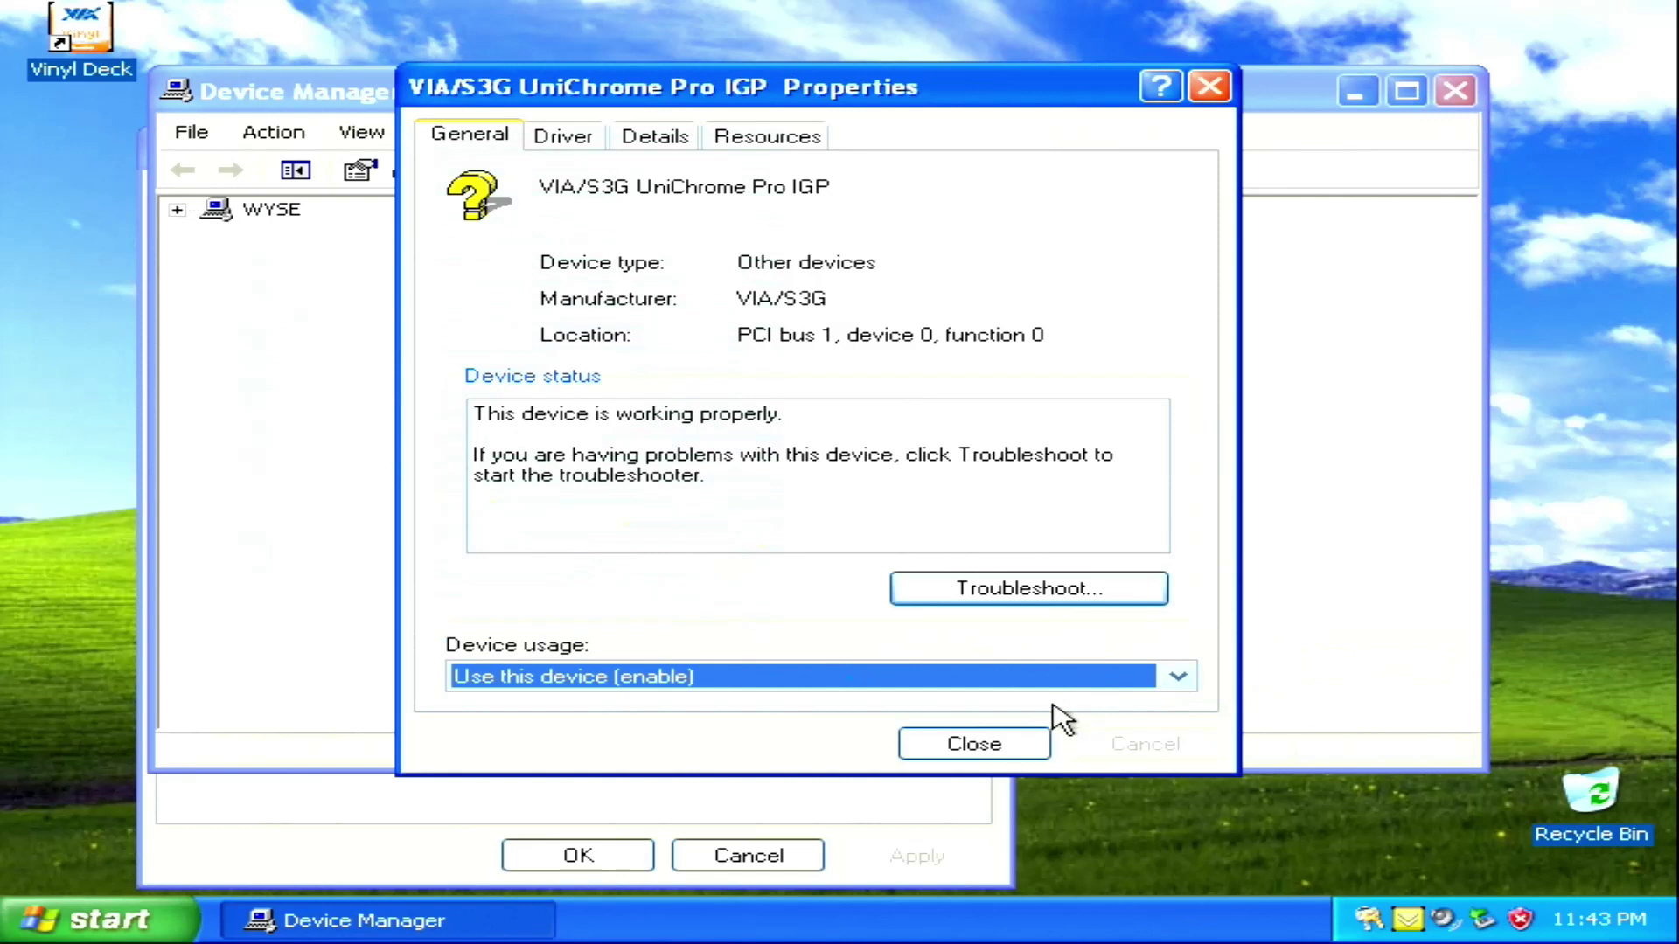
click(1012, 741)
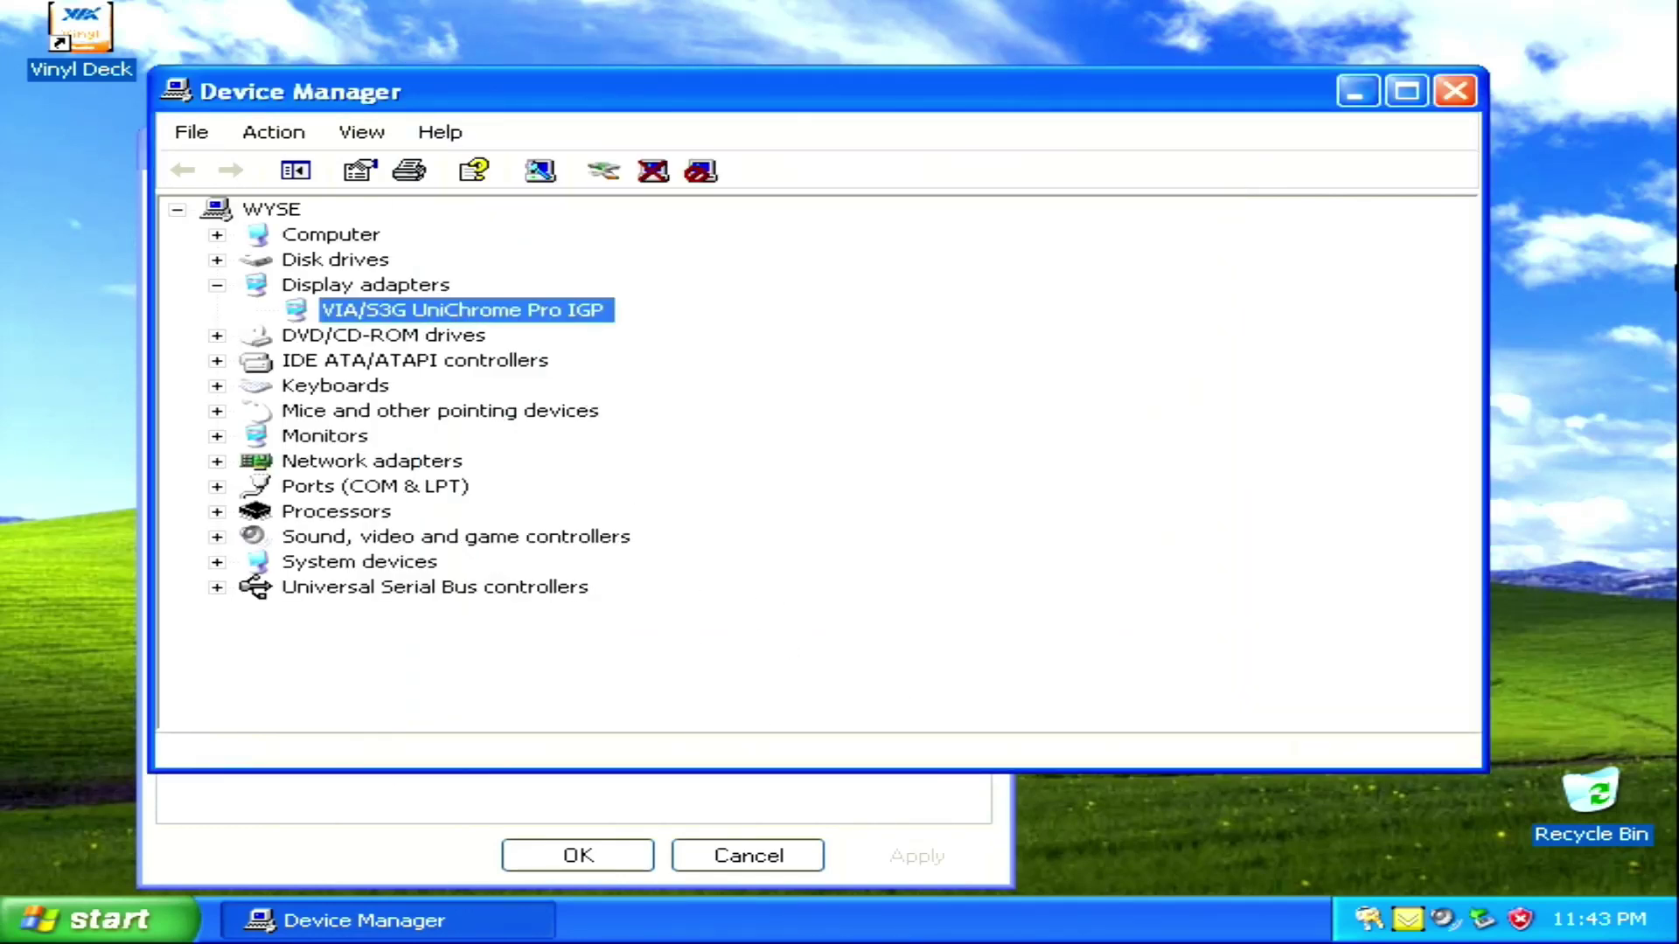
click(1460, 96)
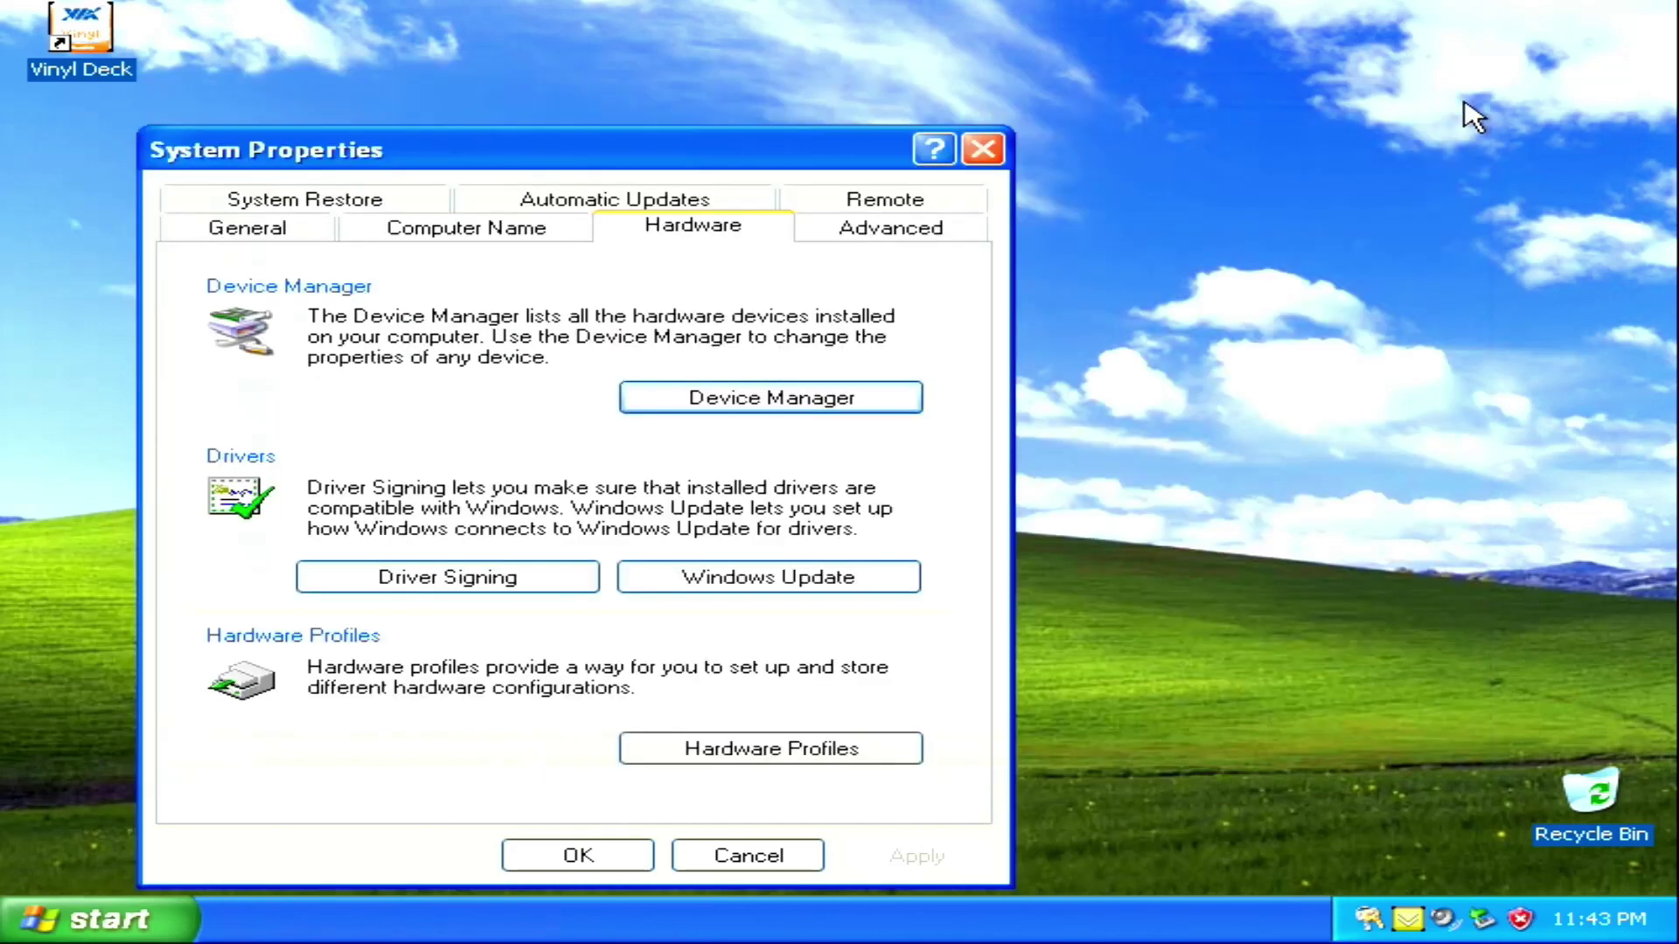
click(995, 160)
In Display Properties Settings, change the resolution from 640 by 480 to 1024 by 768 and keep it
right_click(893, 325)
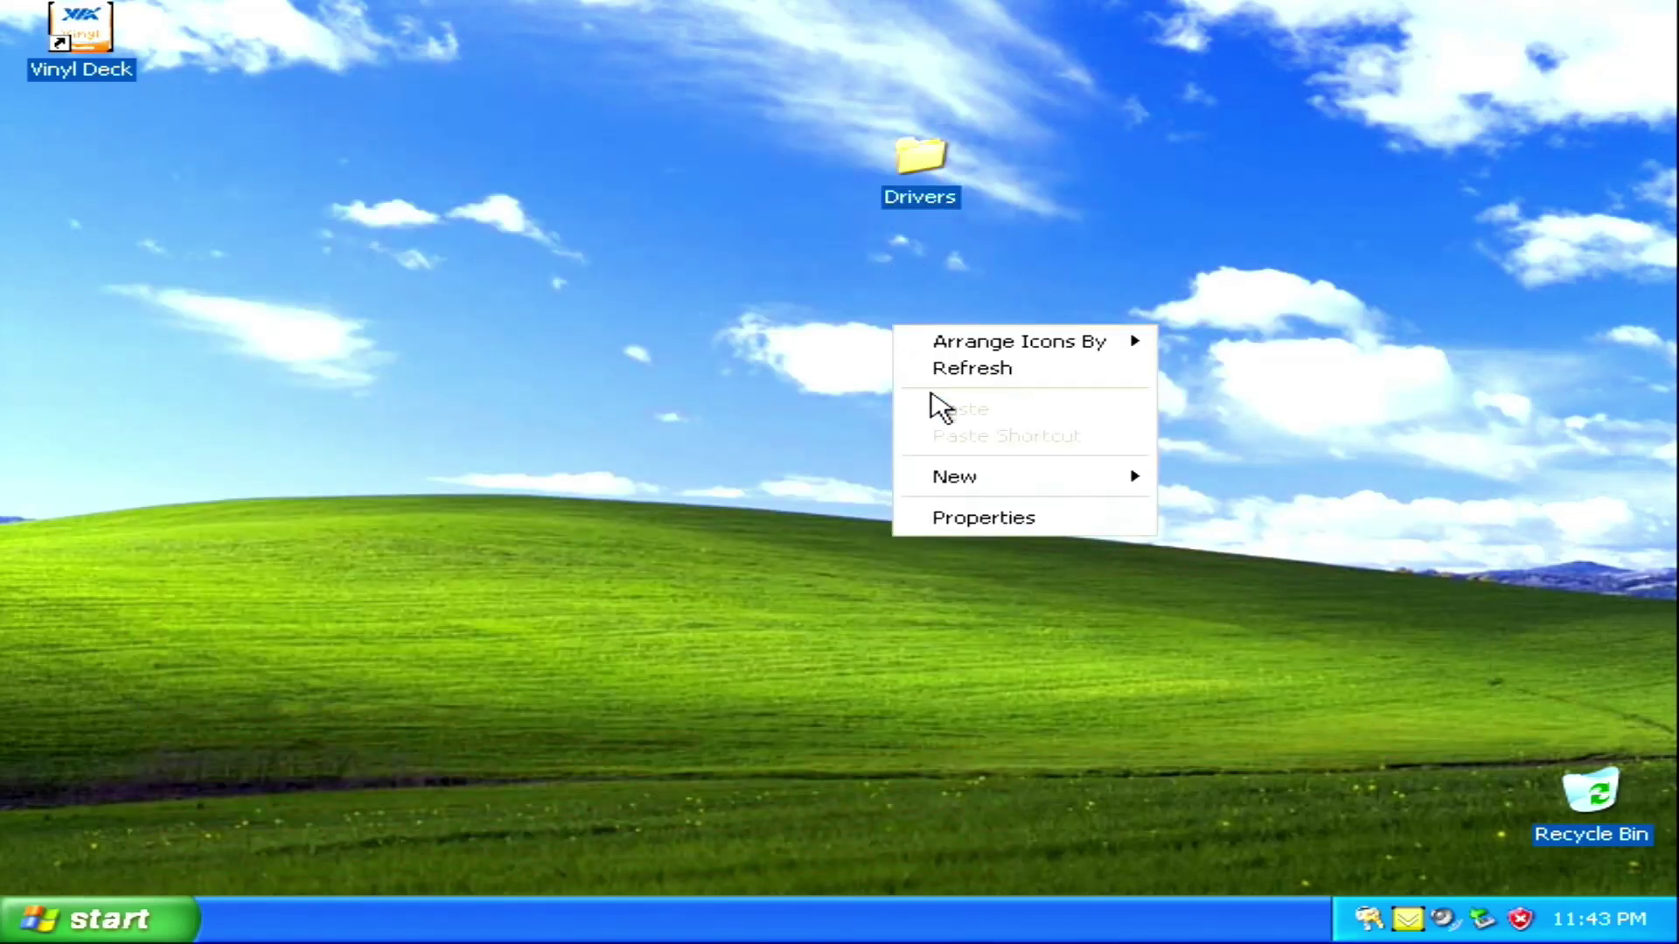
click(934, 521)
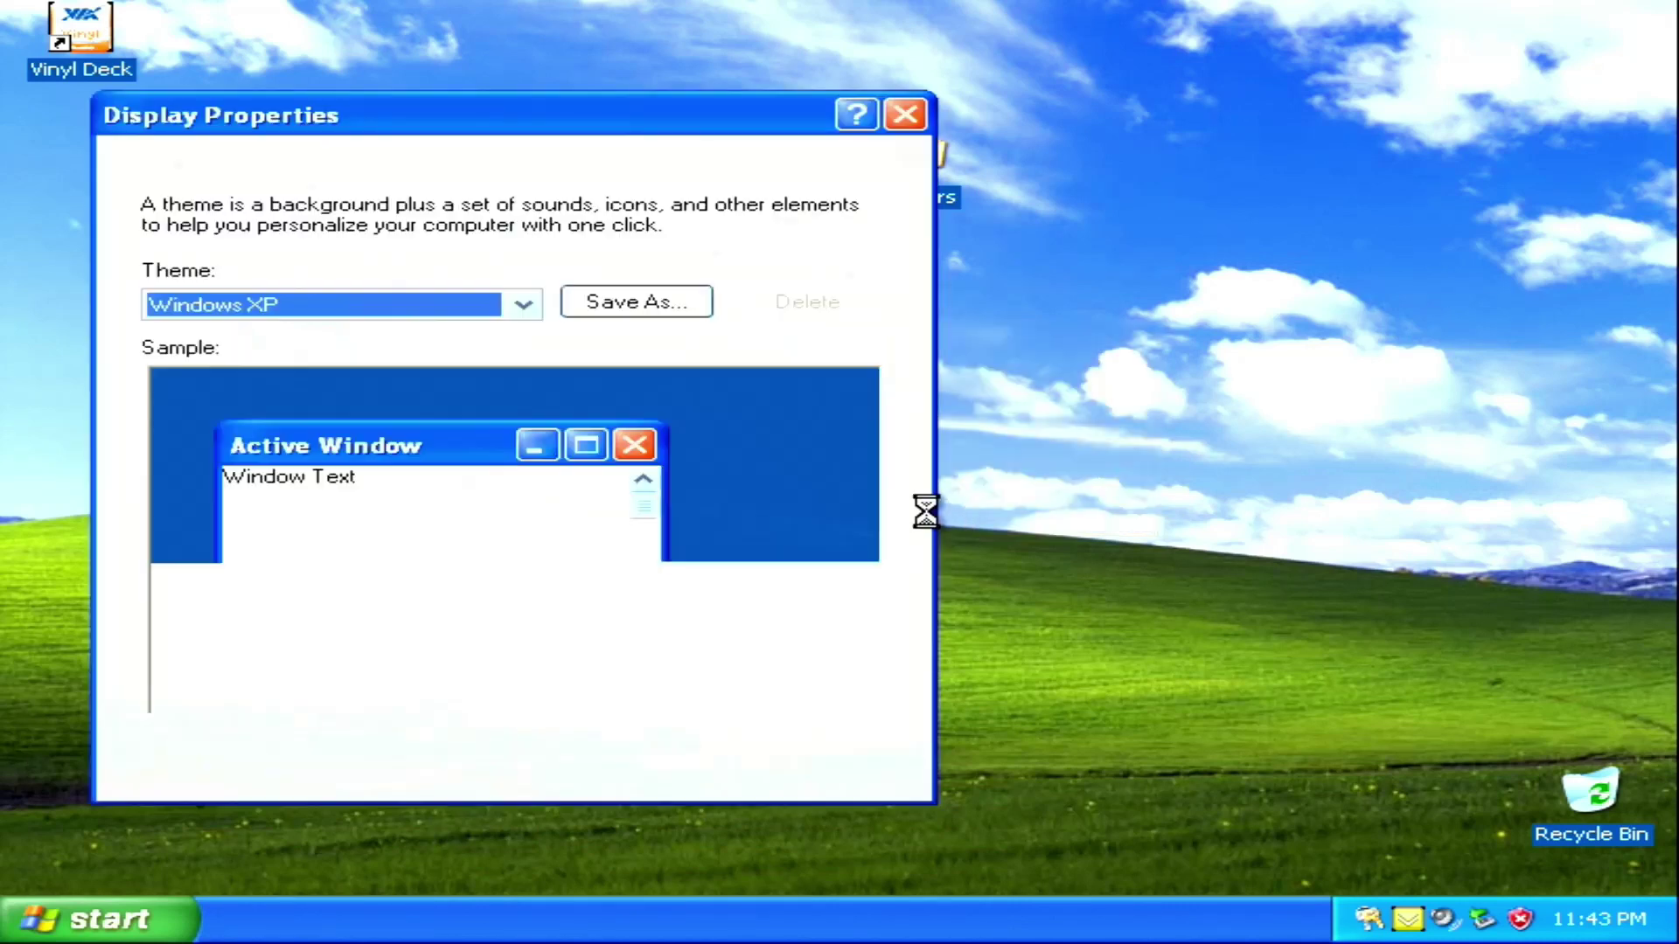
click(683, 166)
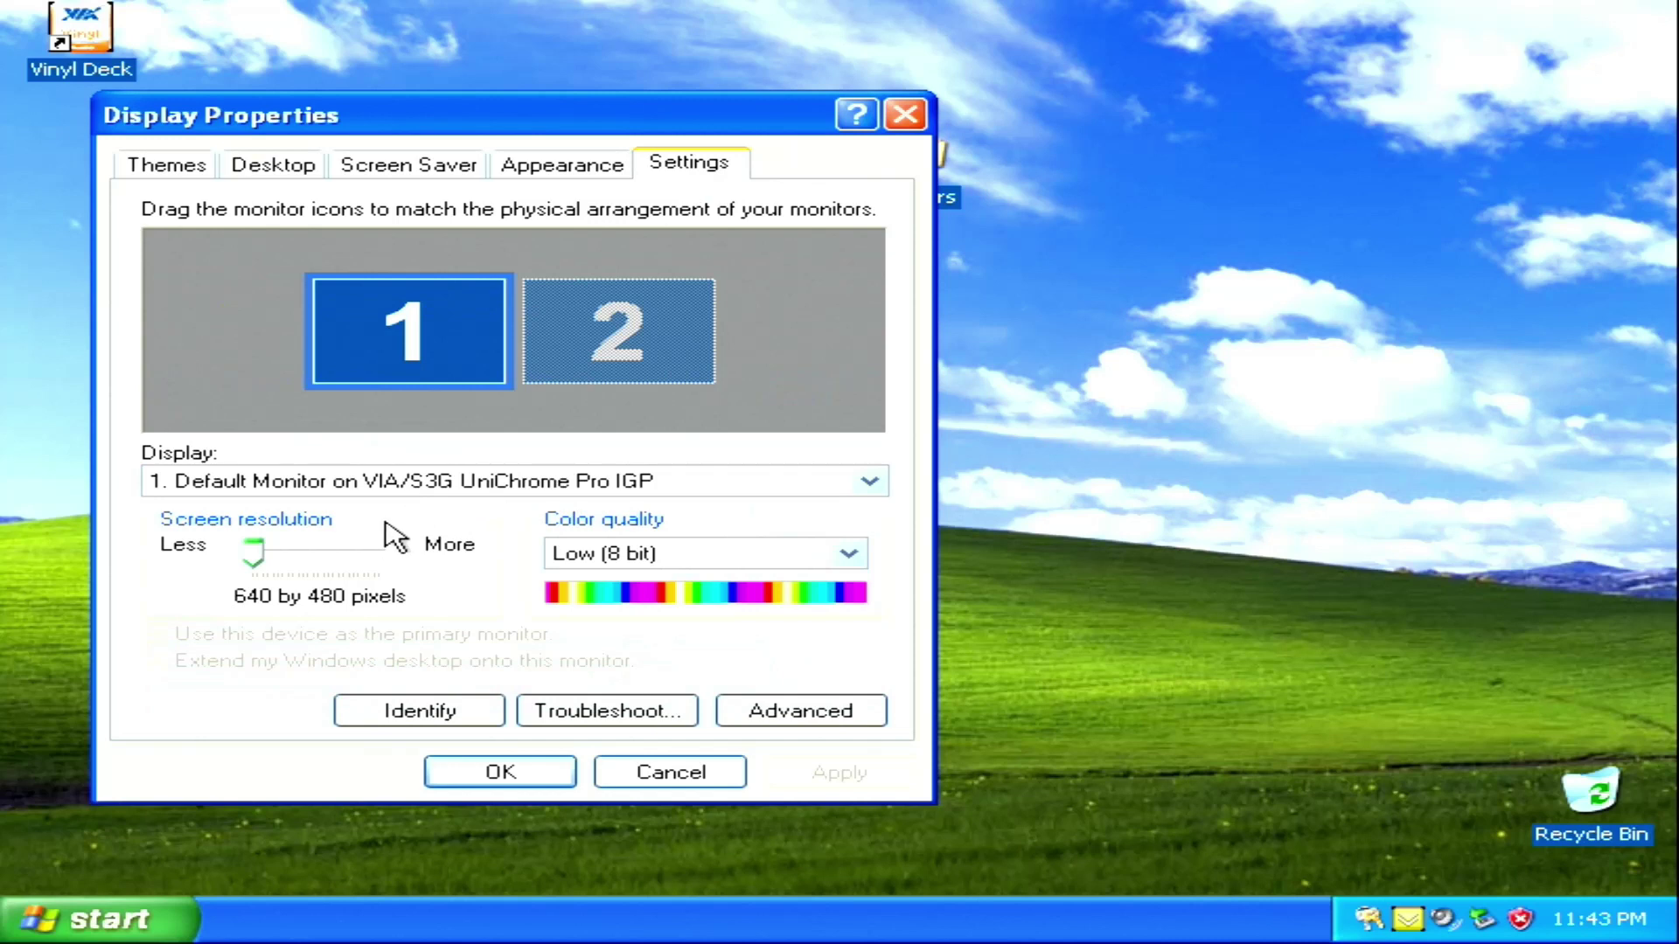
click(289, 556)
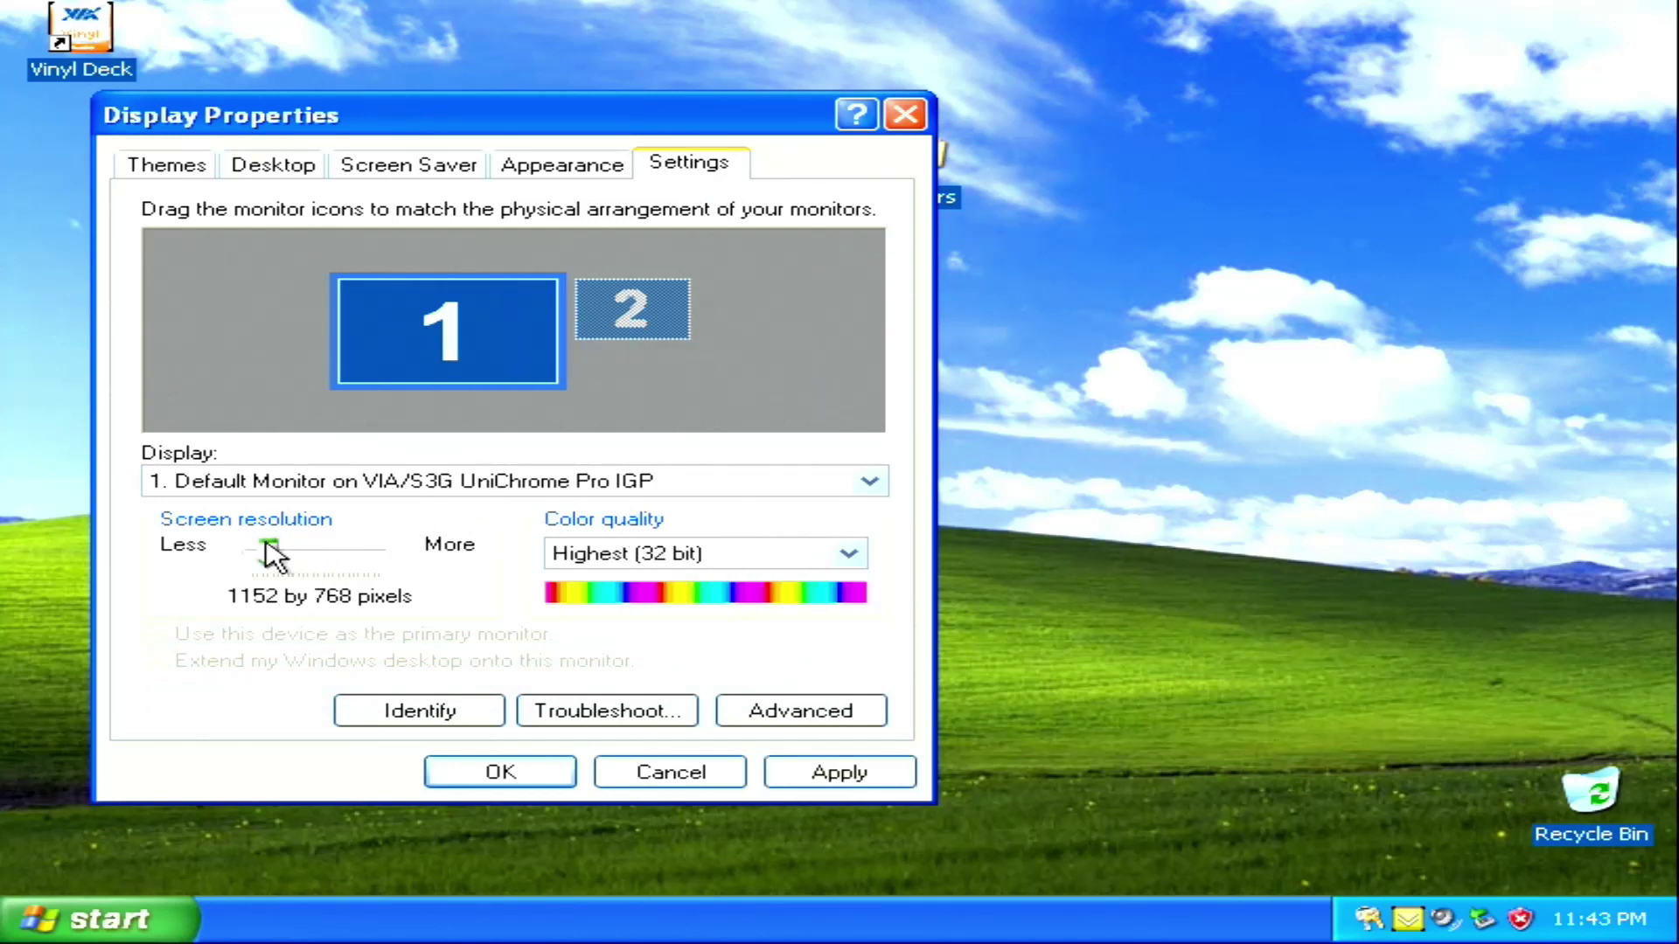
drag(271, 556, 268, 558)
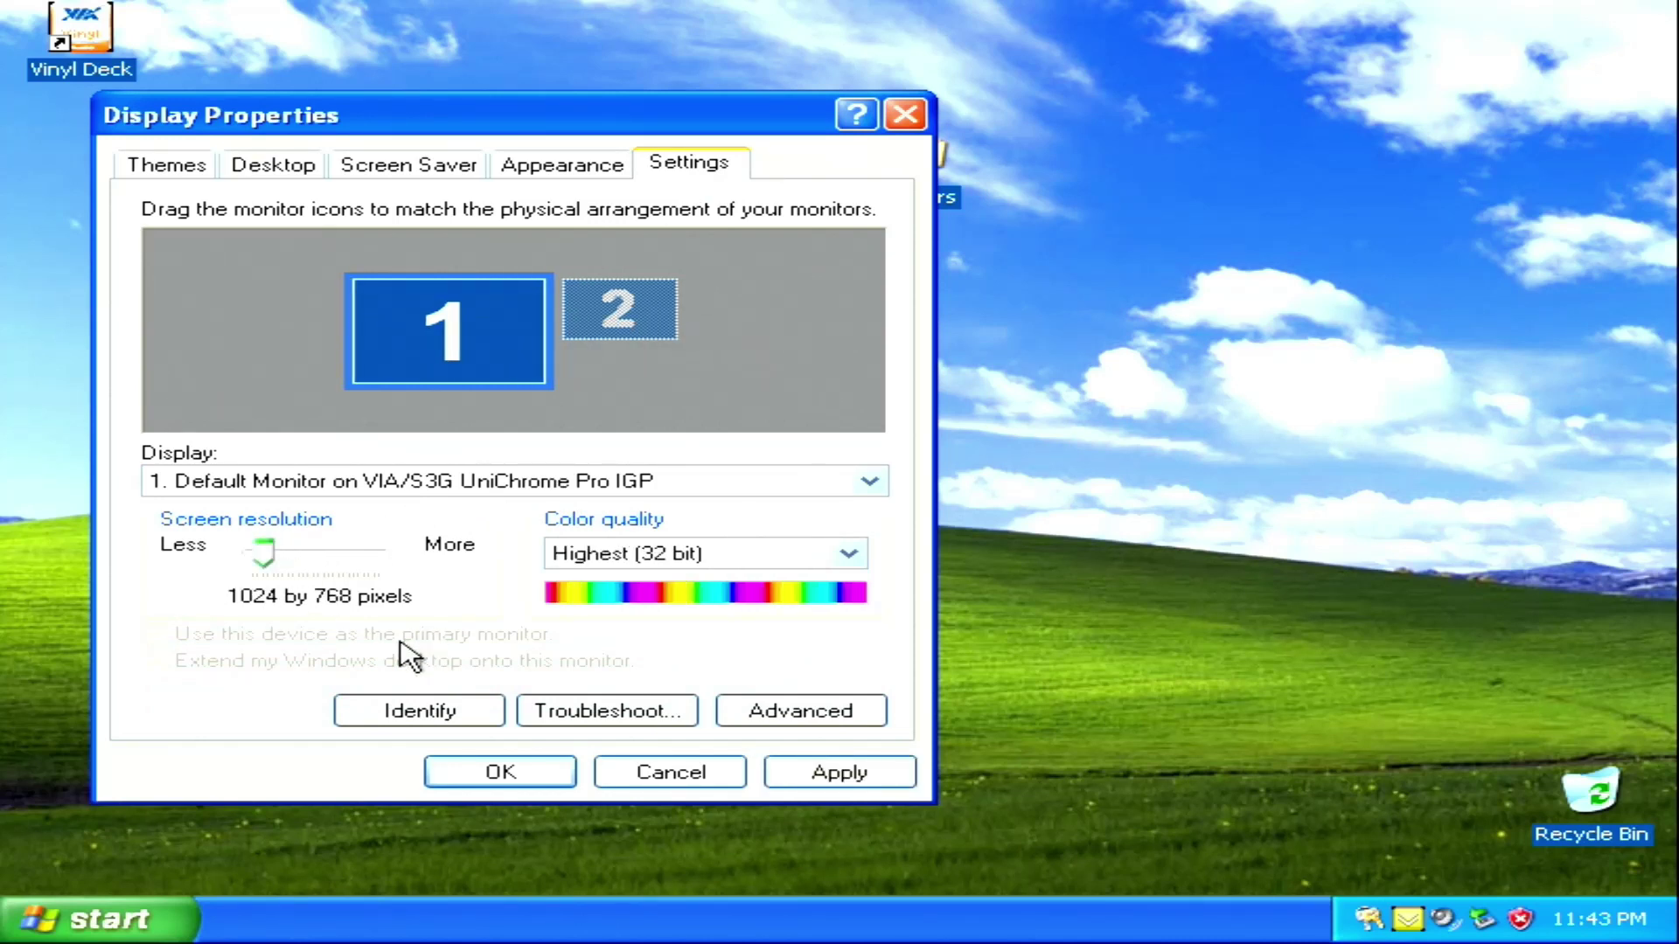
click(782, 773)
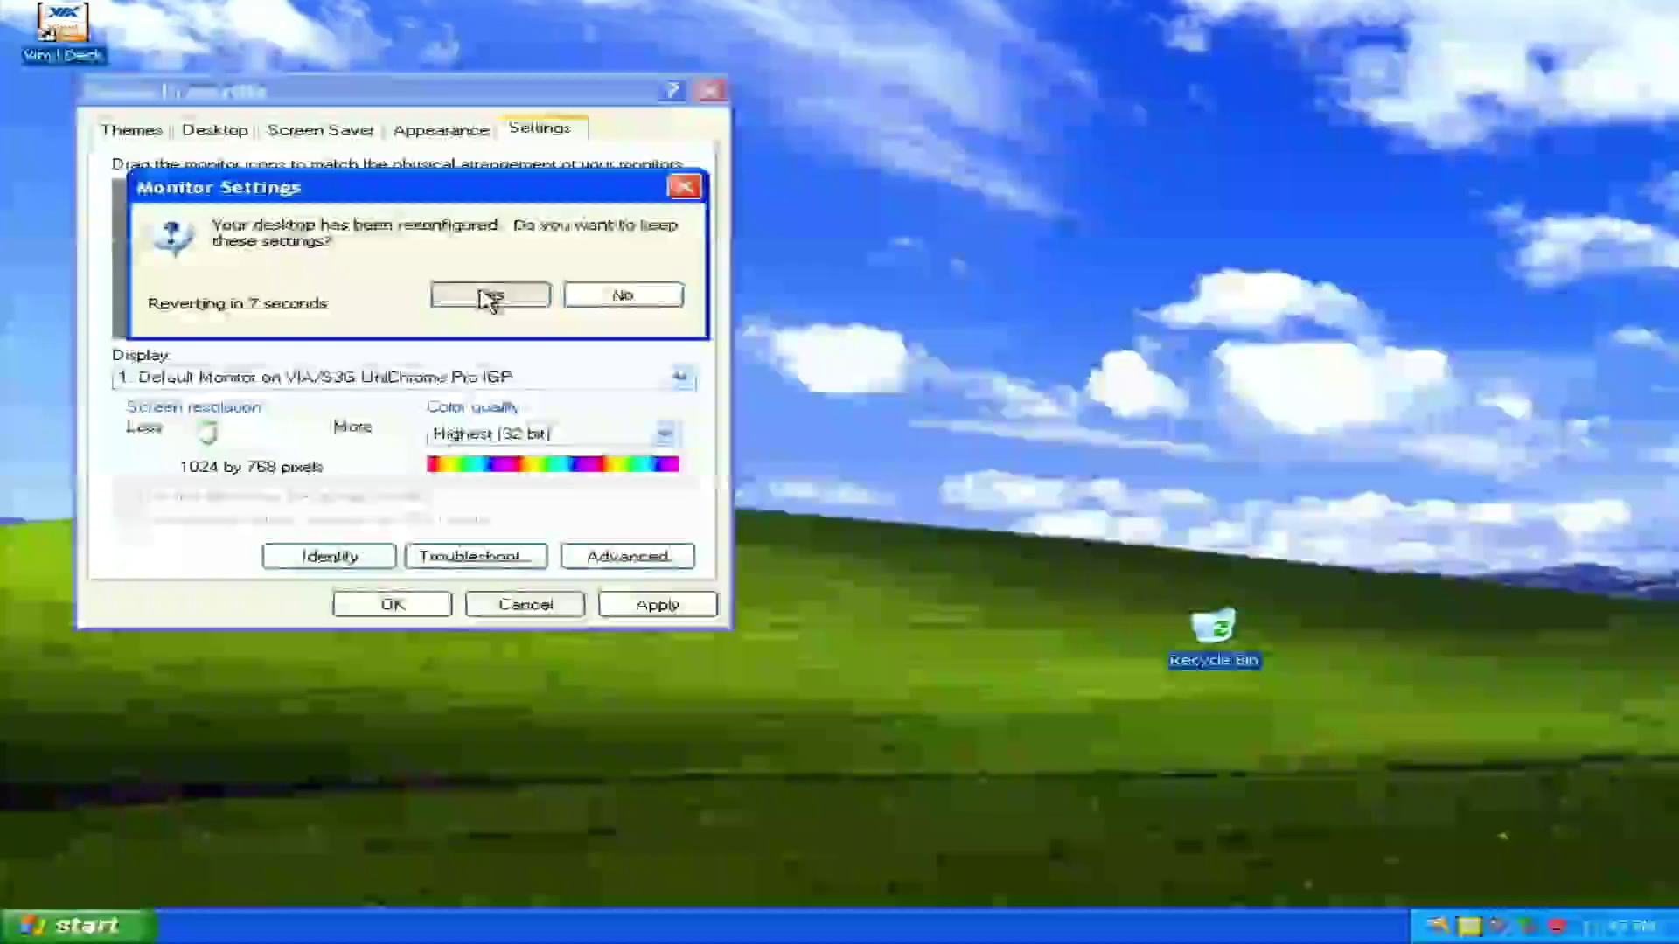
click(490, 296)
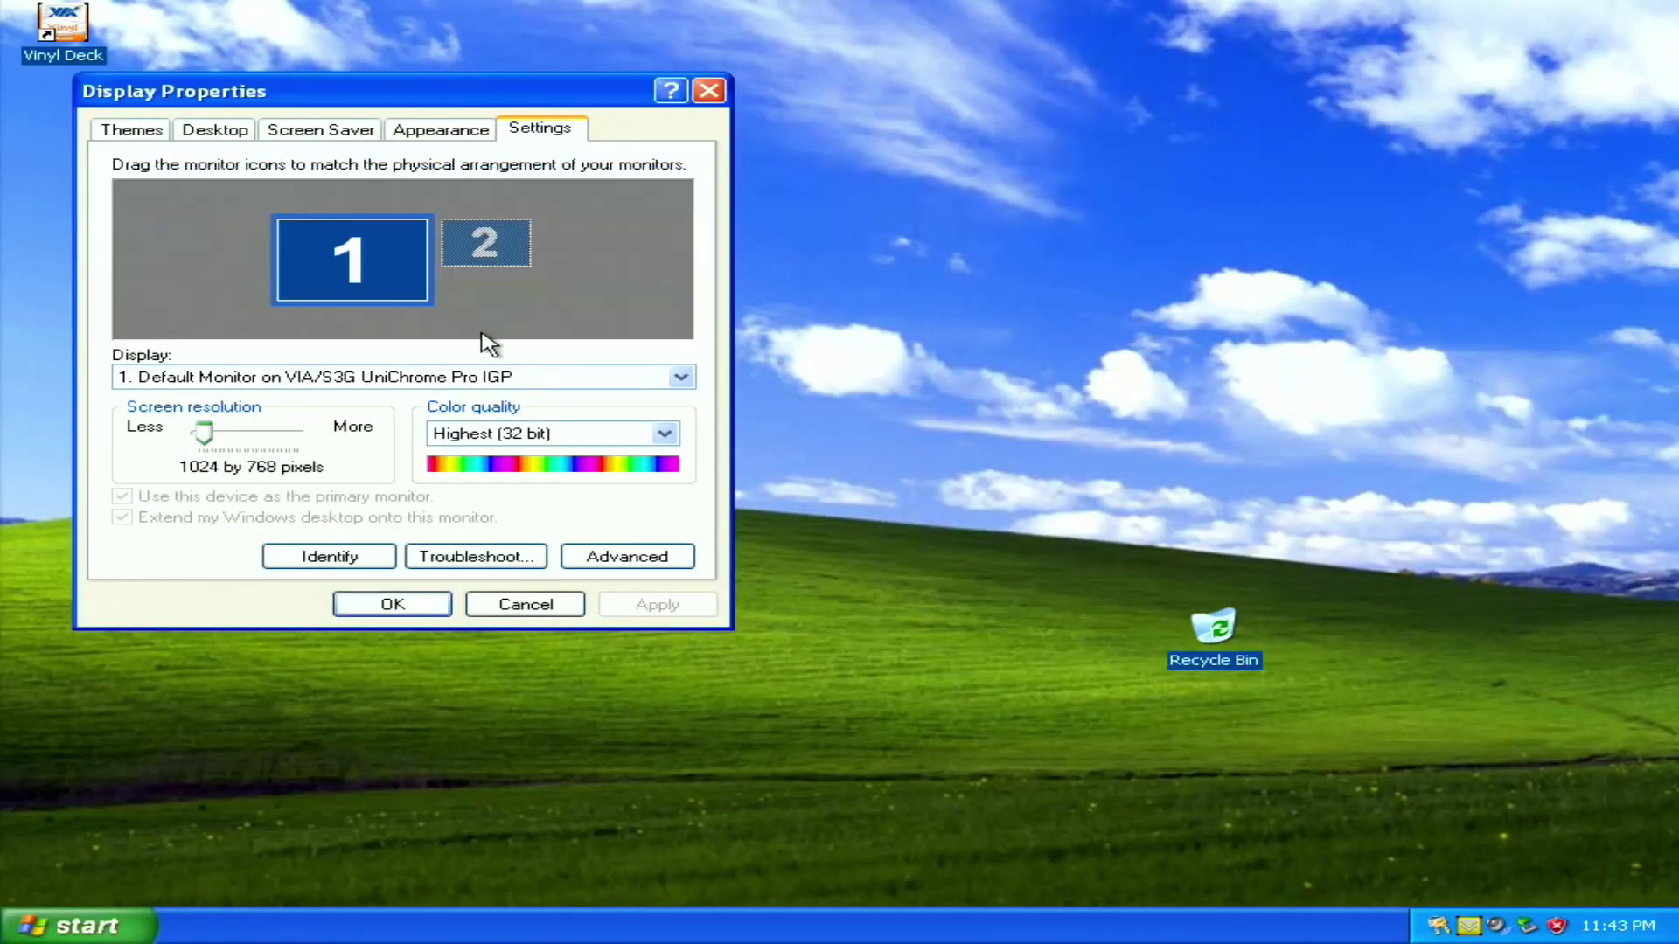
click(393, 605)
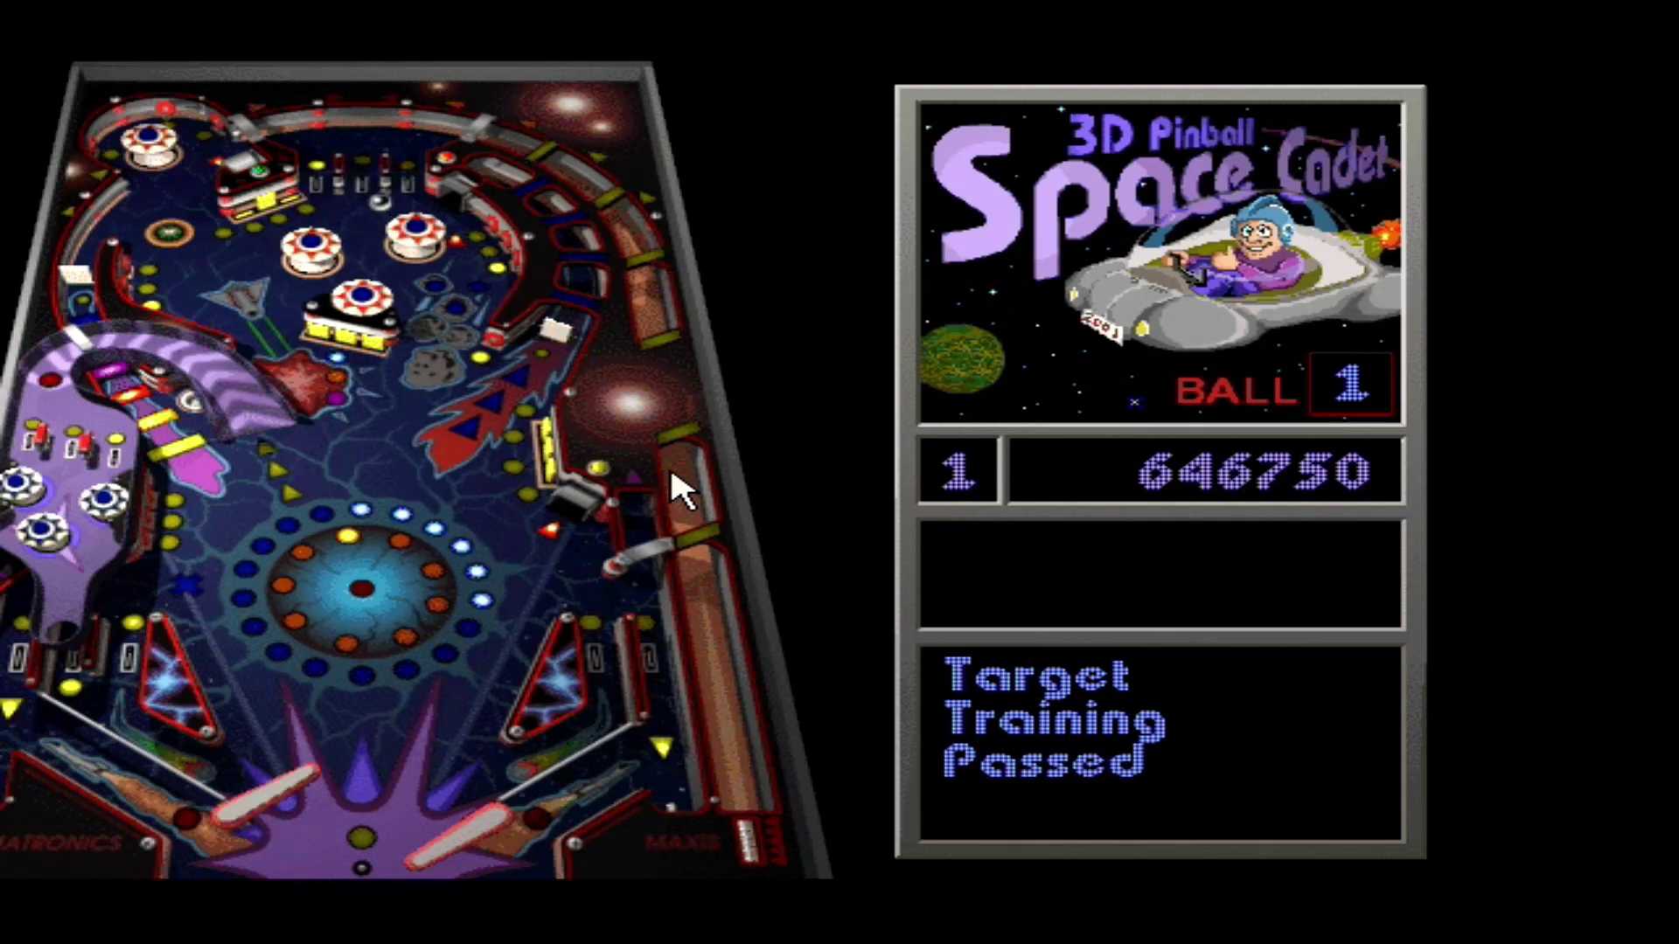
Work the Z and / flippers to reach 698250 points, then minimize Pinball with Esc
key(slash)
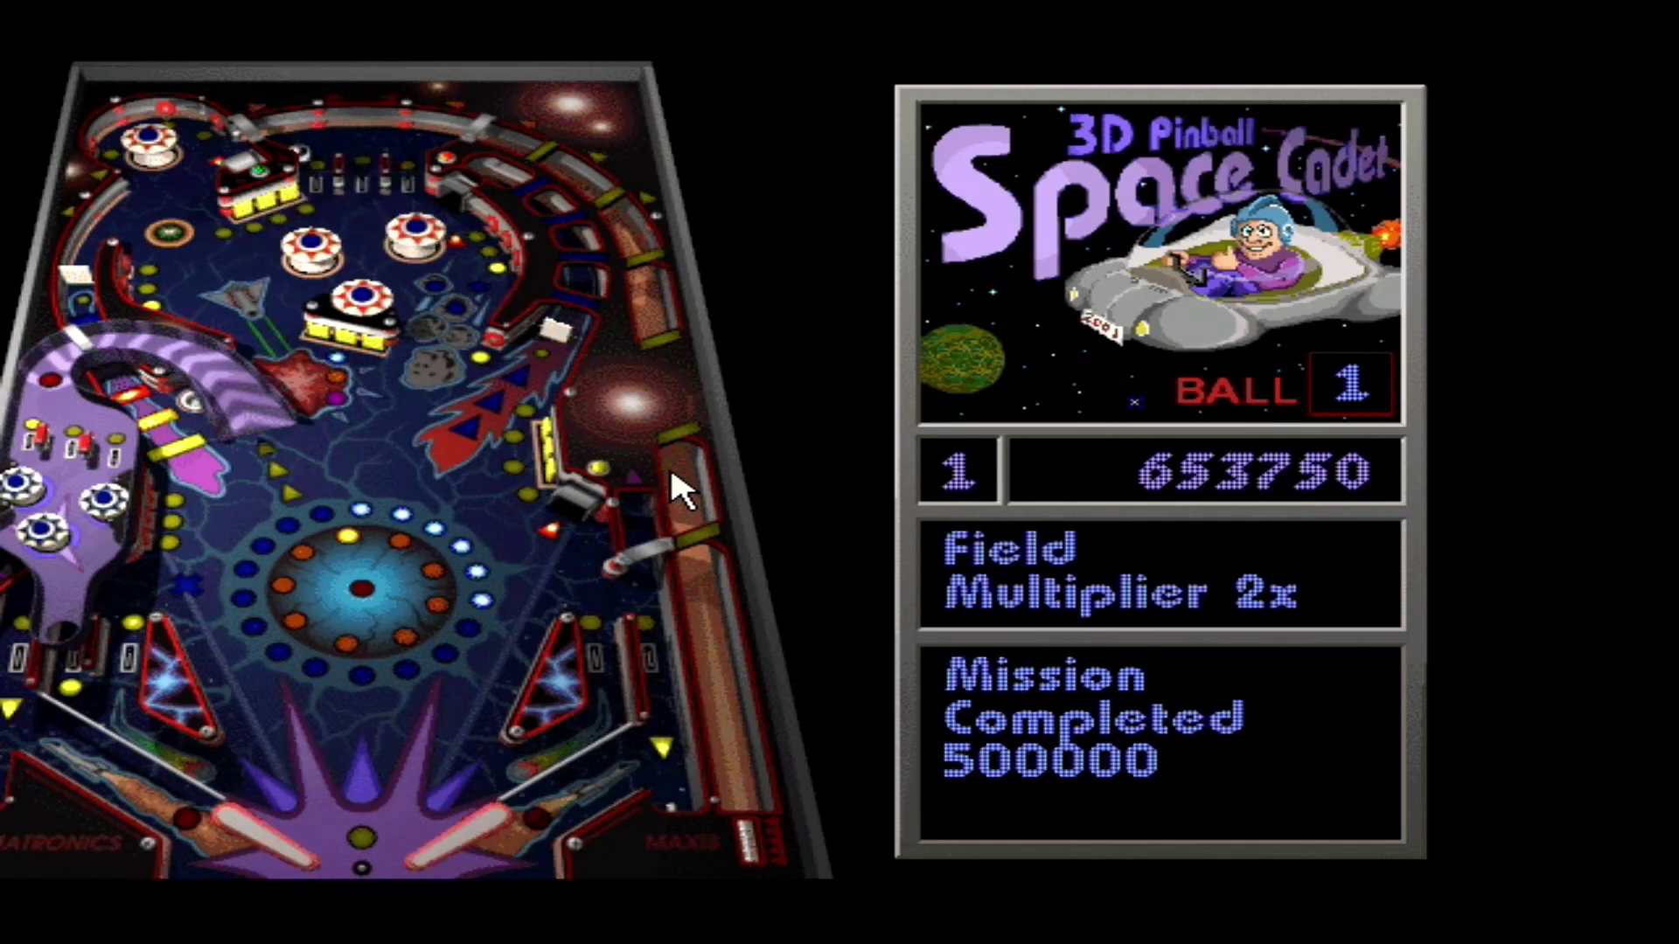
key(z)
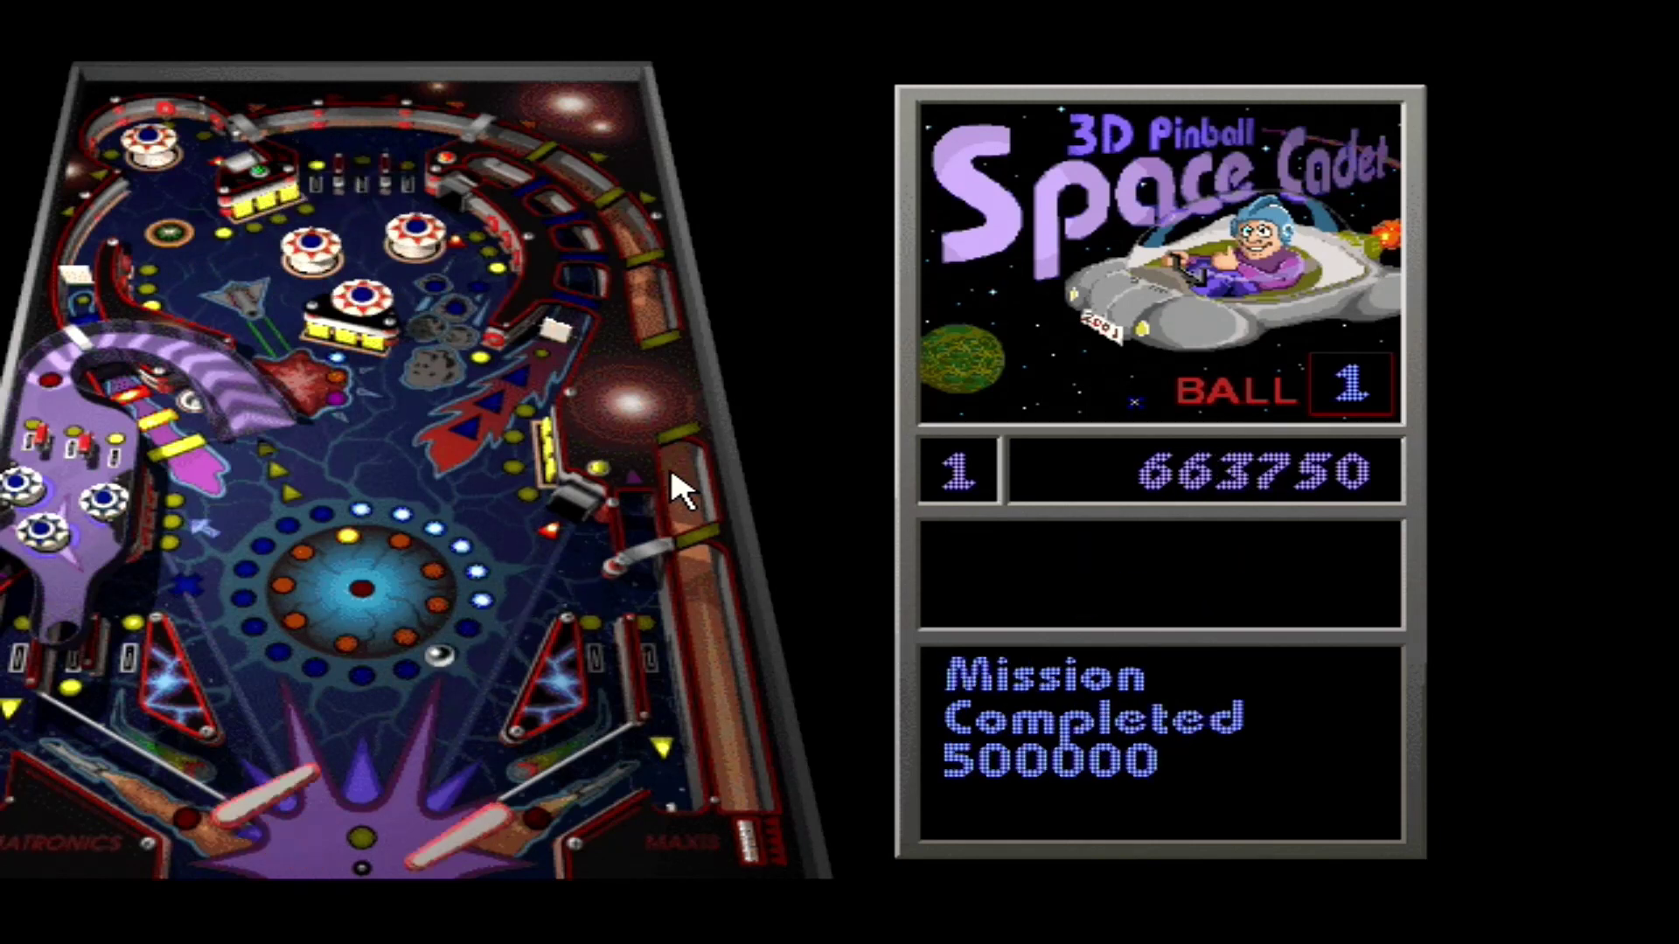
key(slash)
key(z)
key(z)
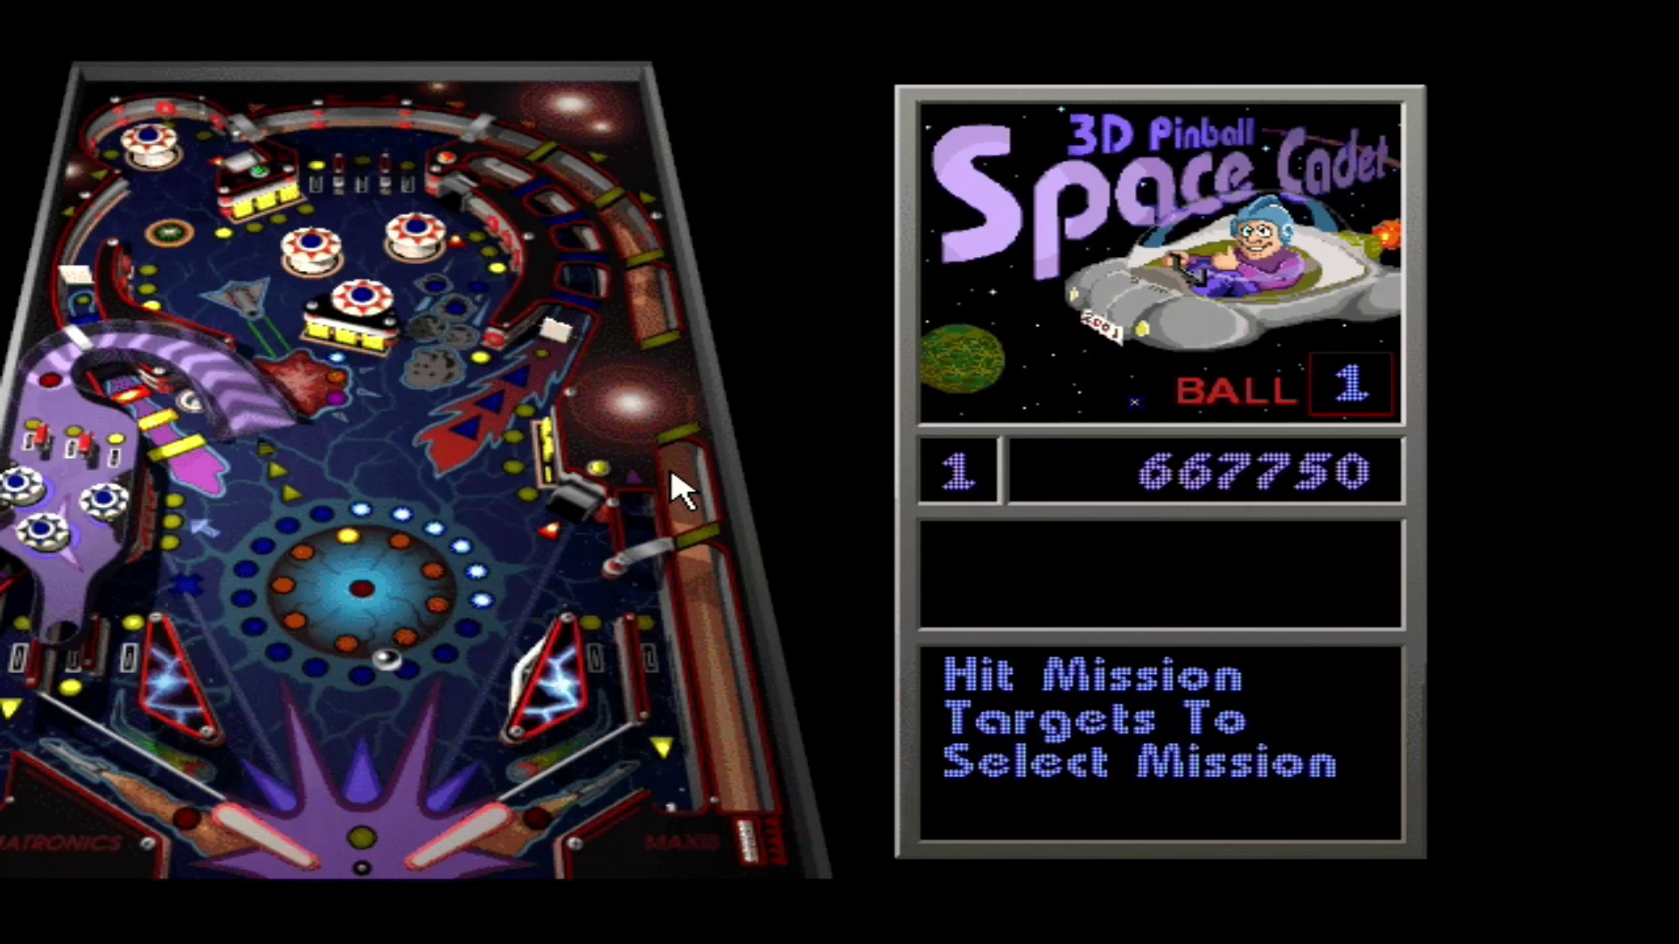
key(z)
key(slash)
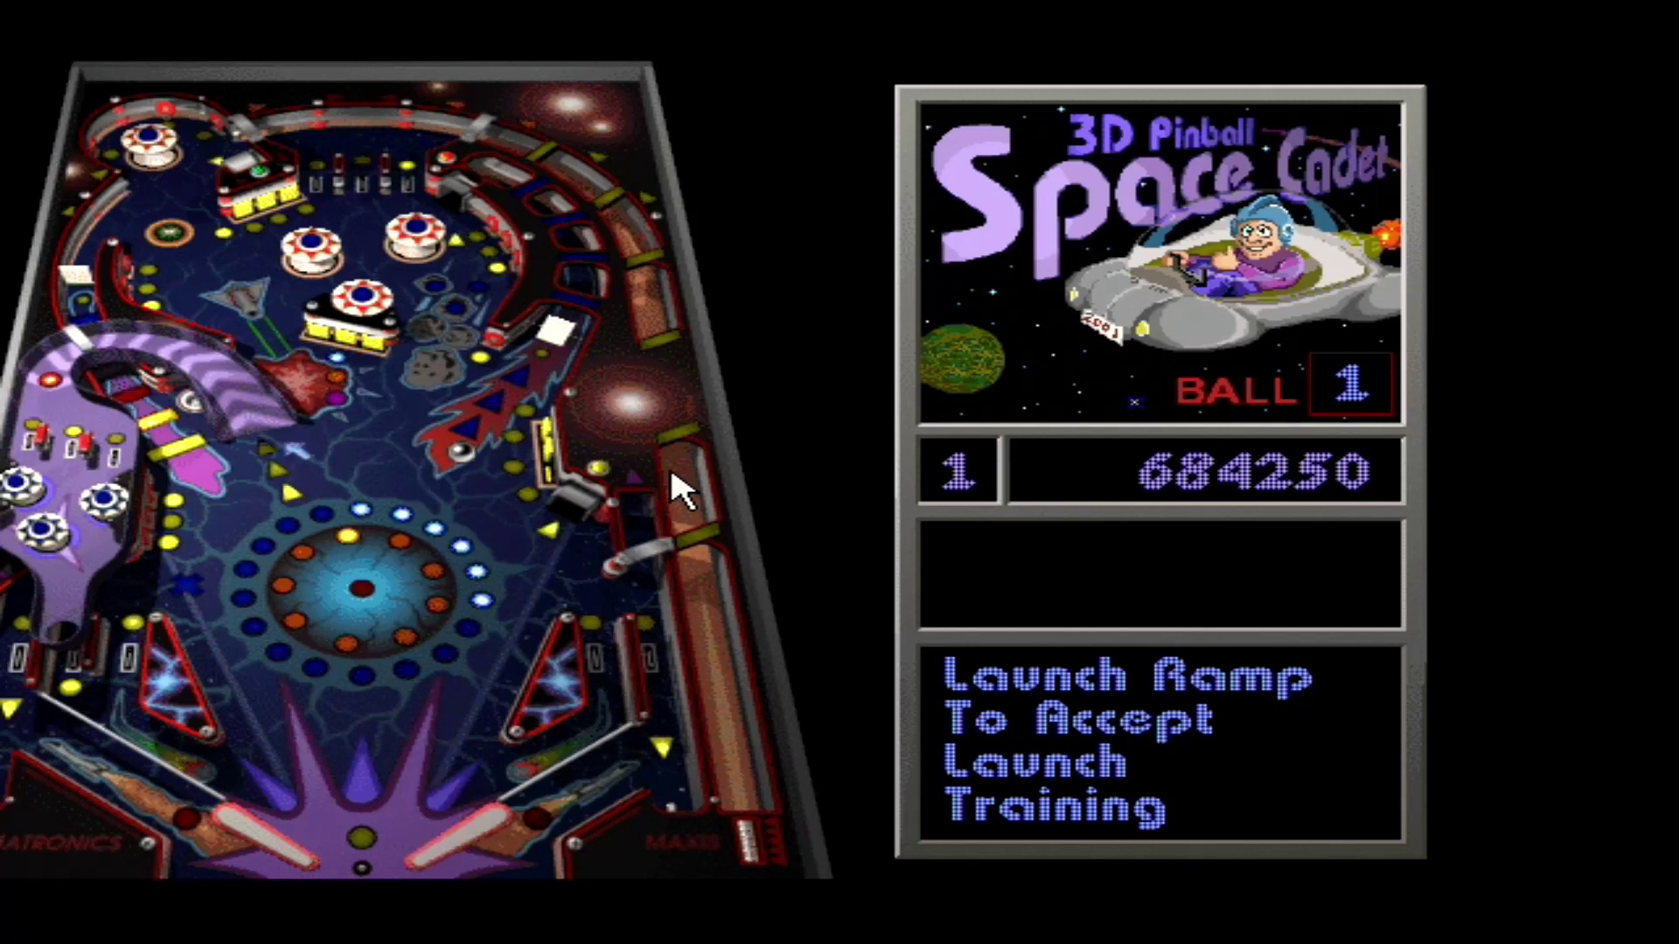
key(z)
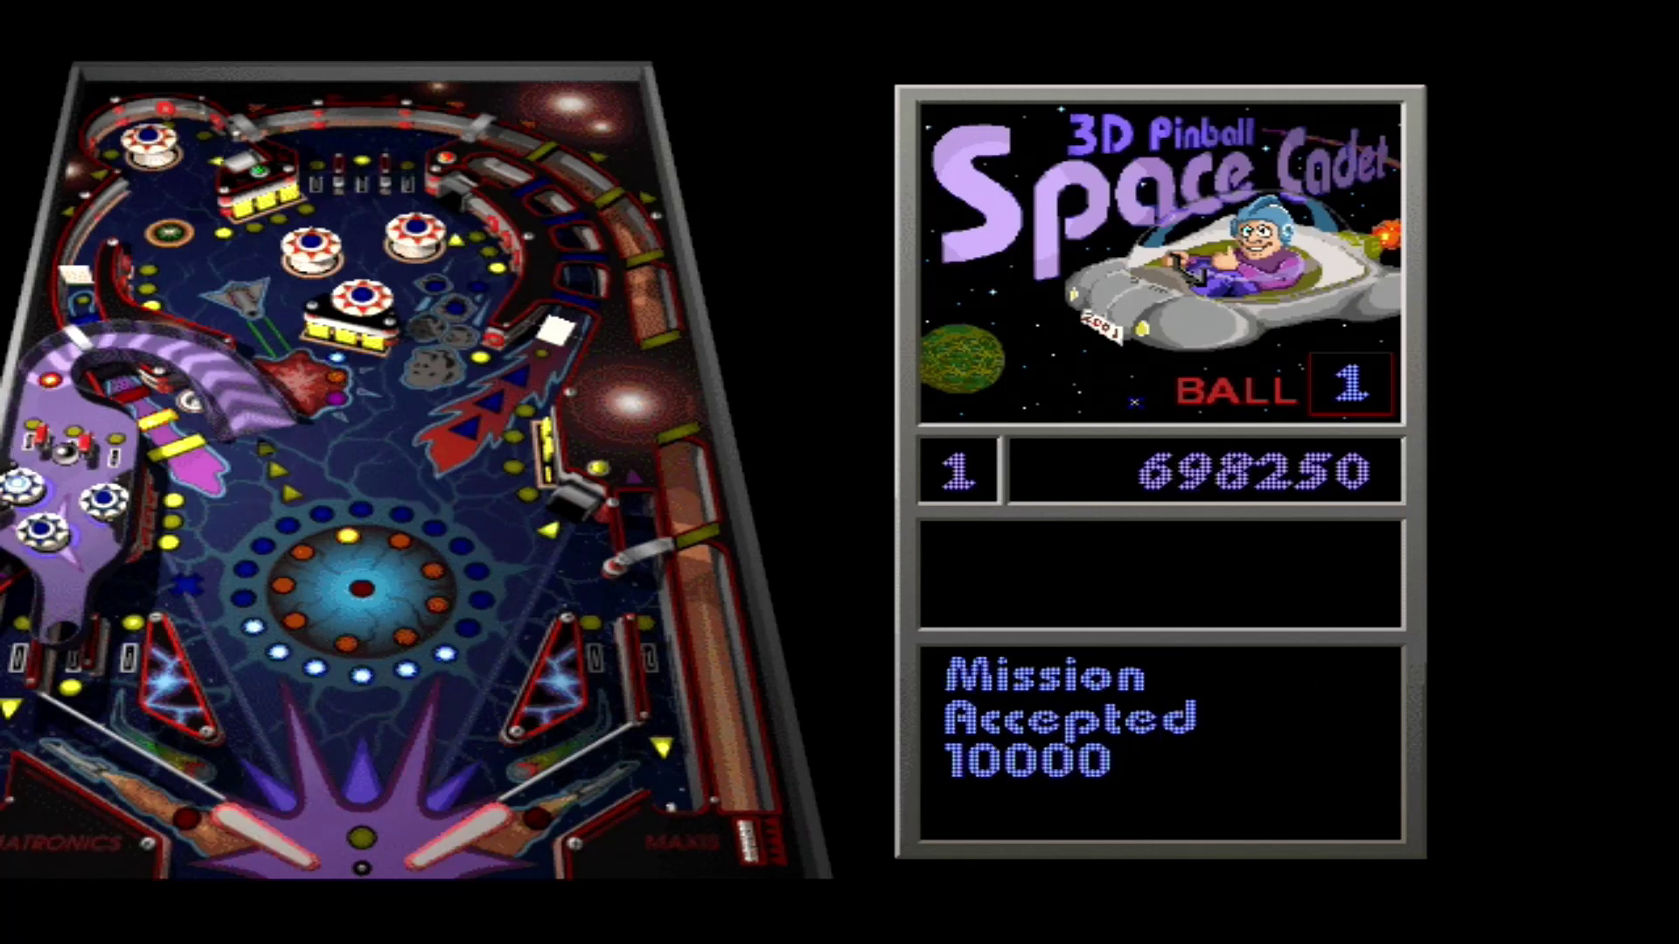
key(Escape)
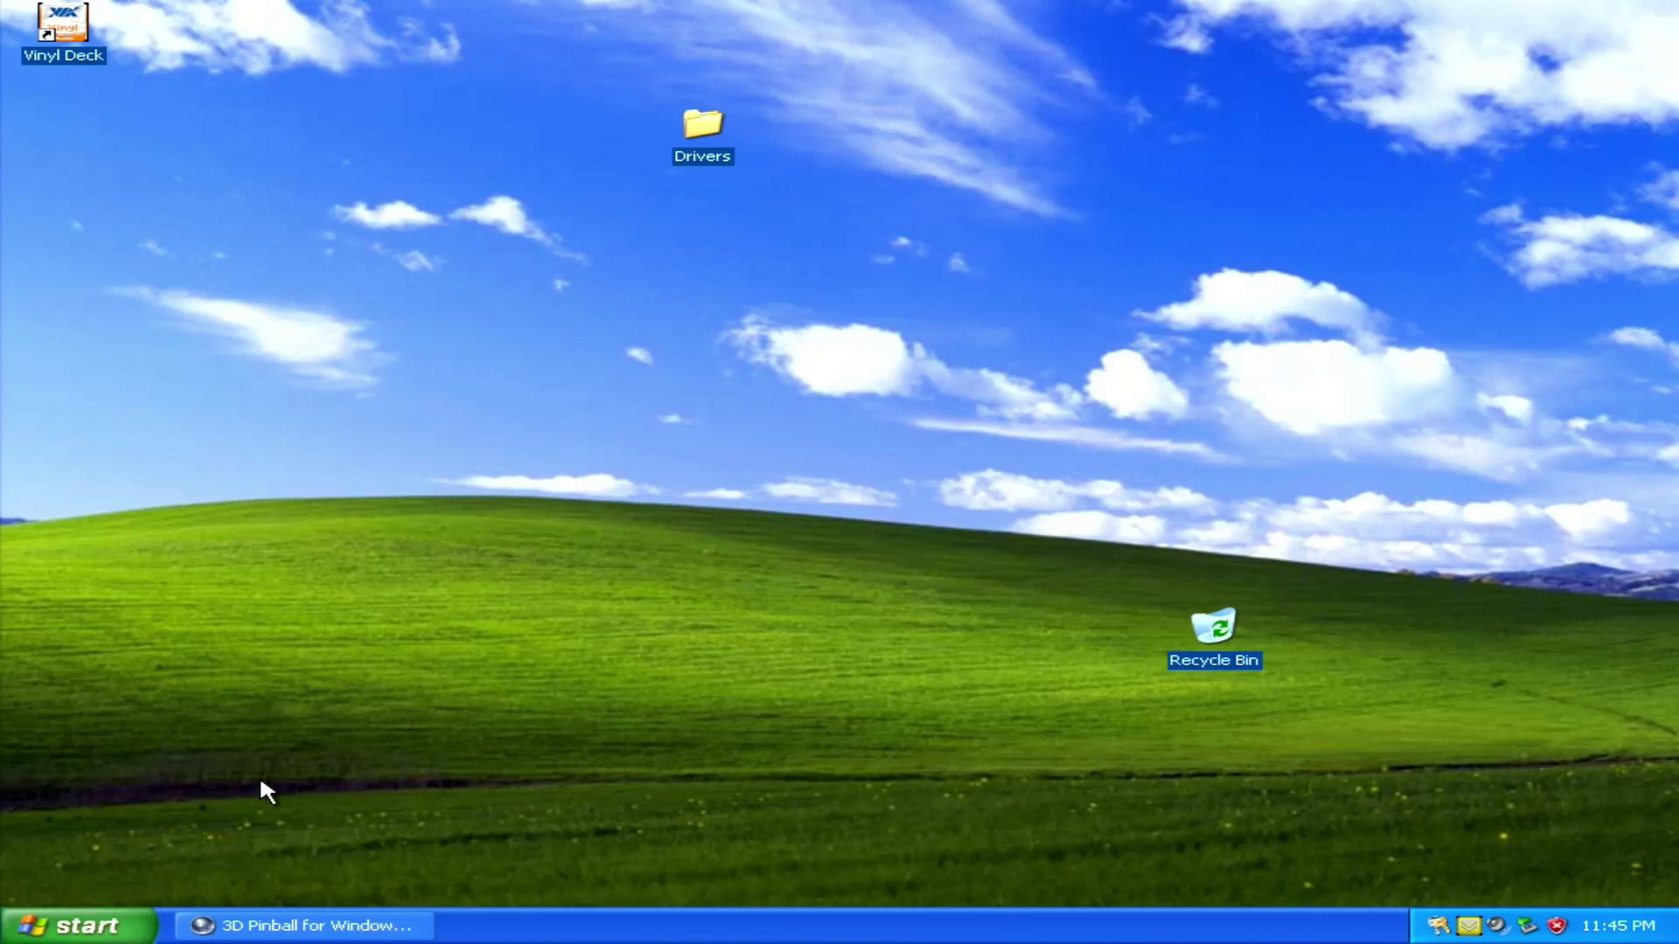
click(92, 925)
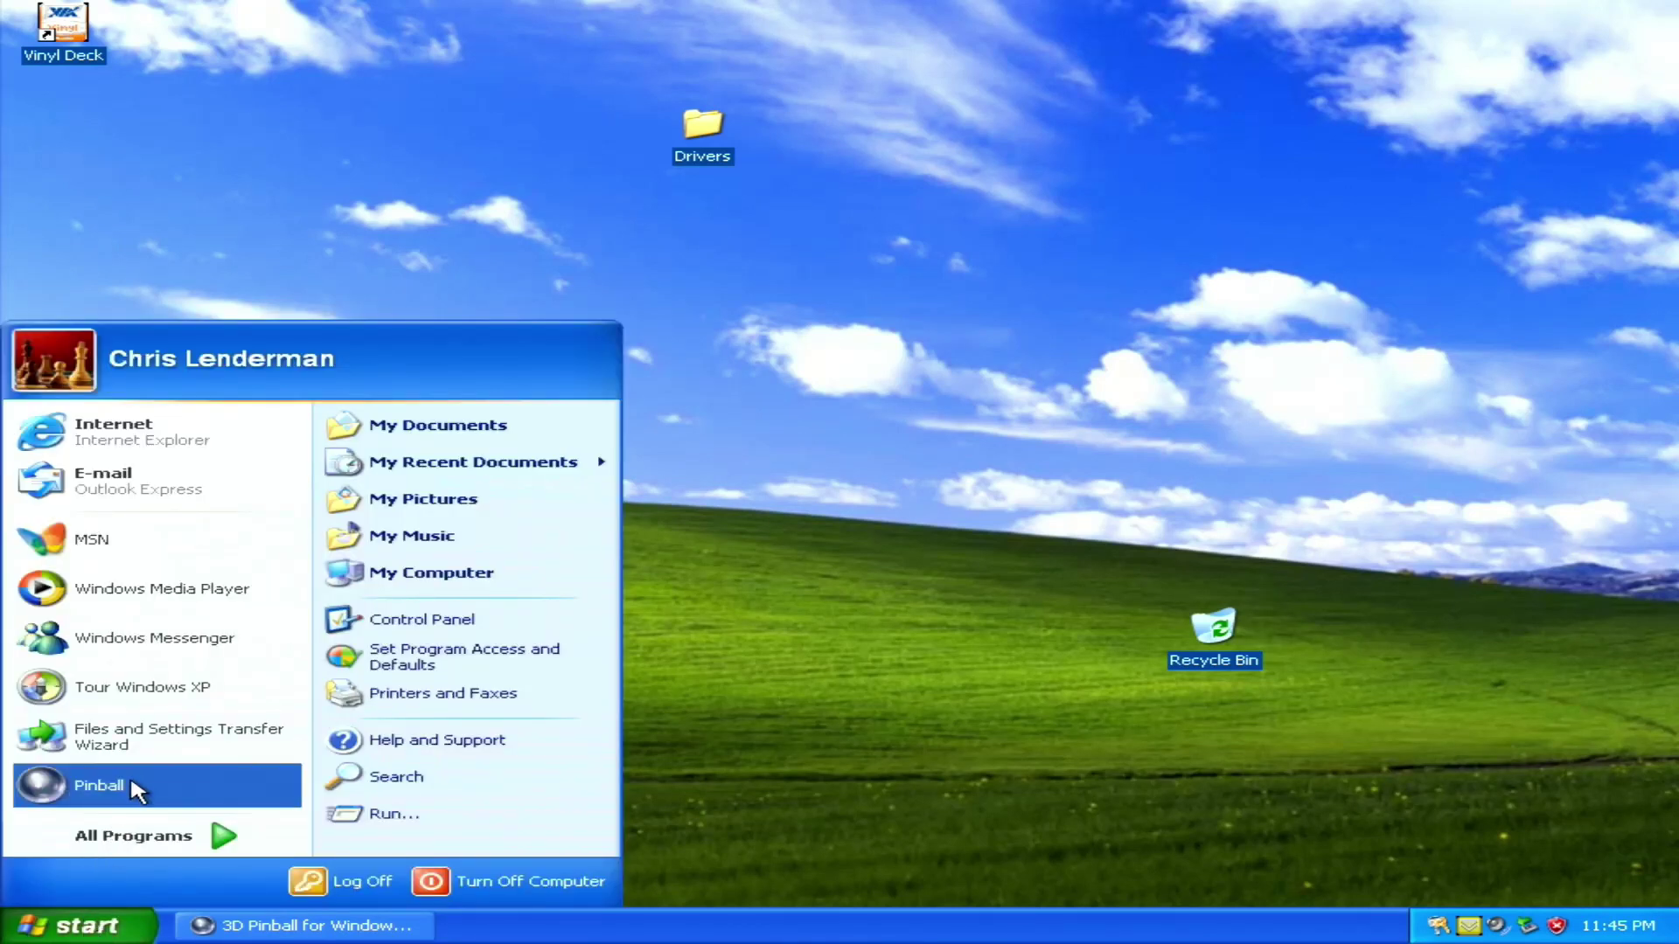
click(130, 839)
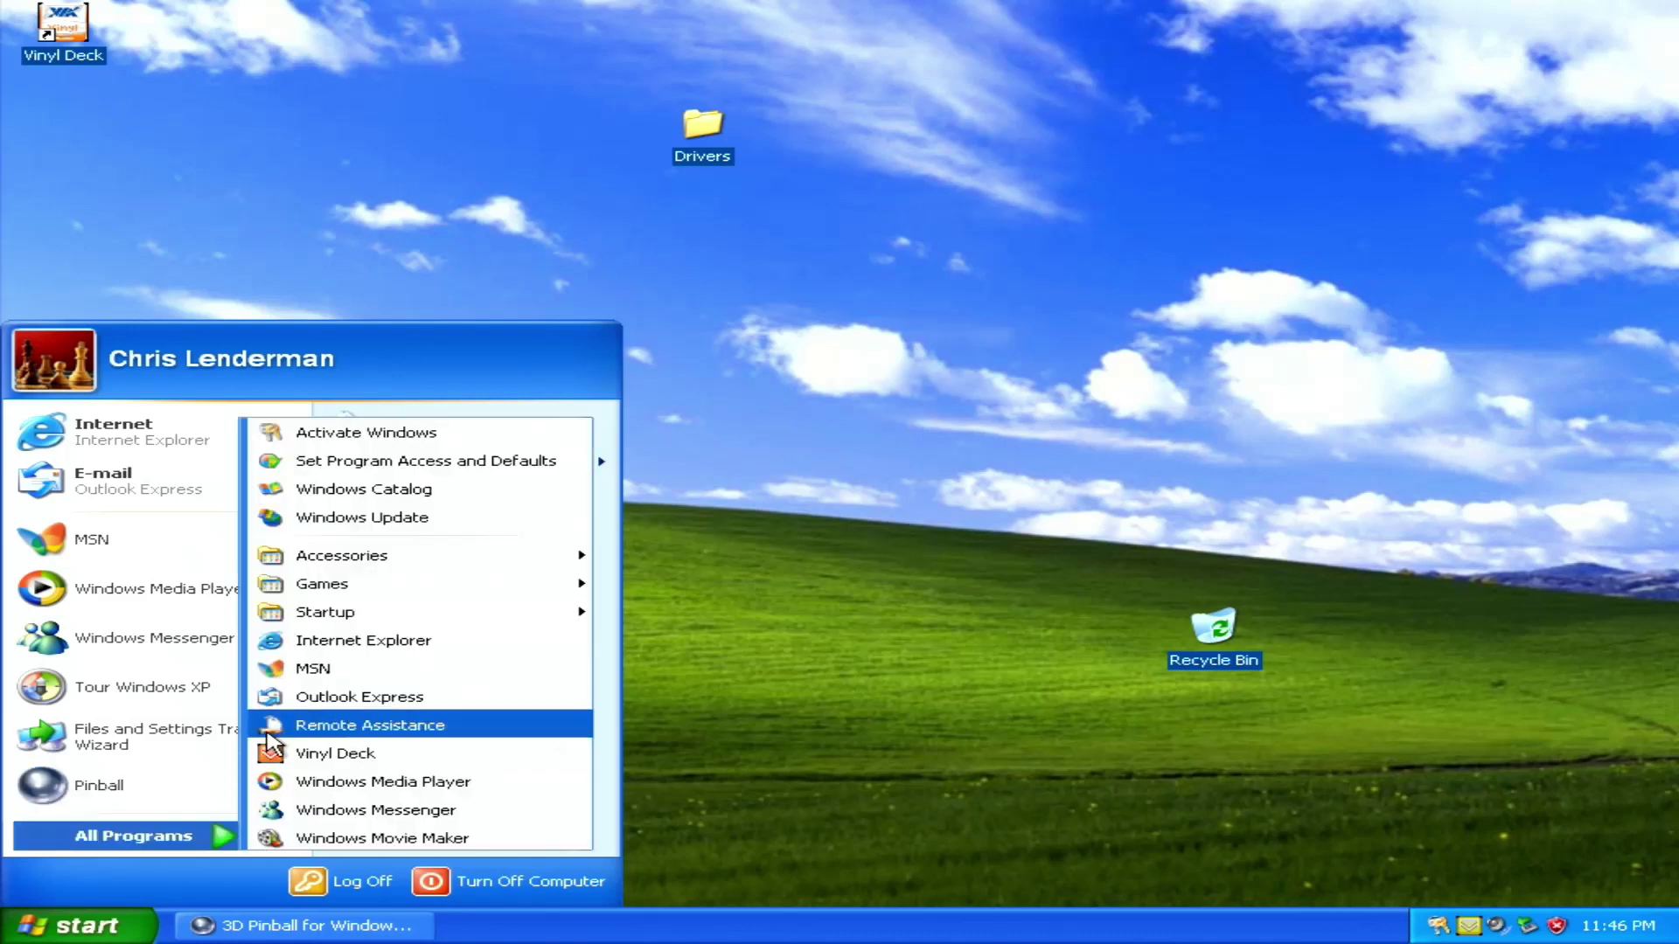
click(358, 642)
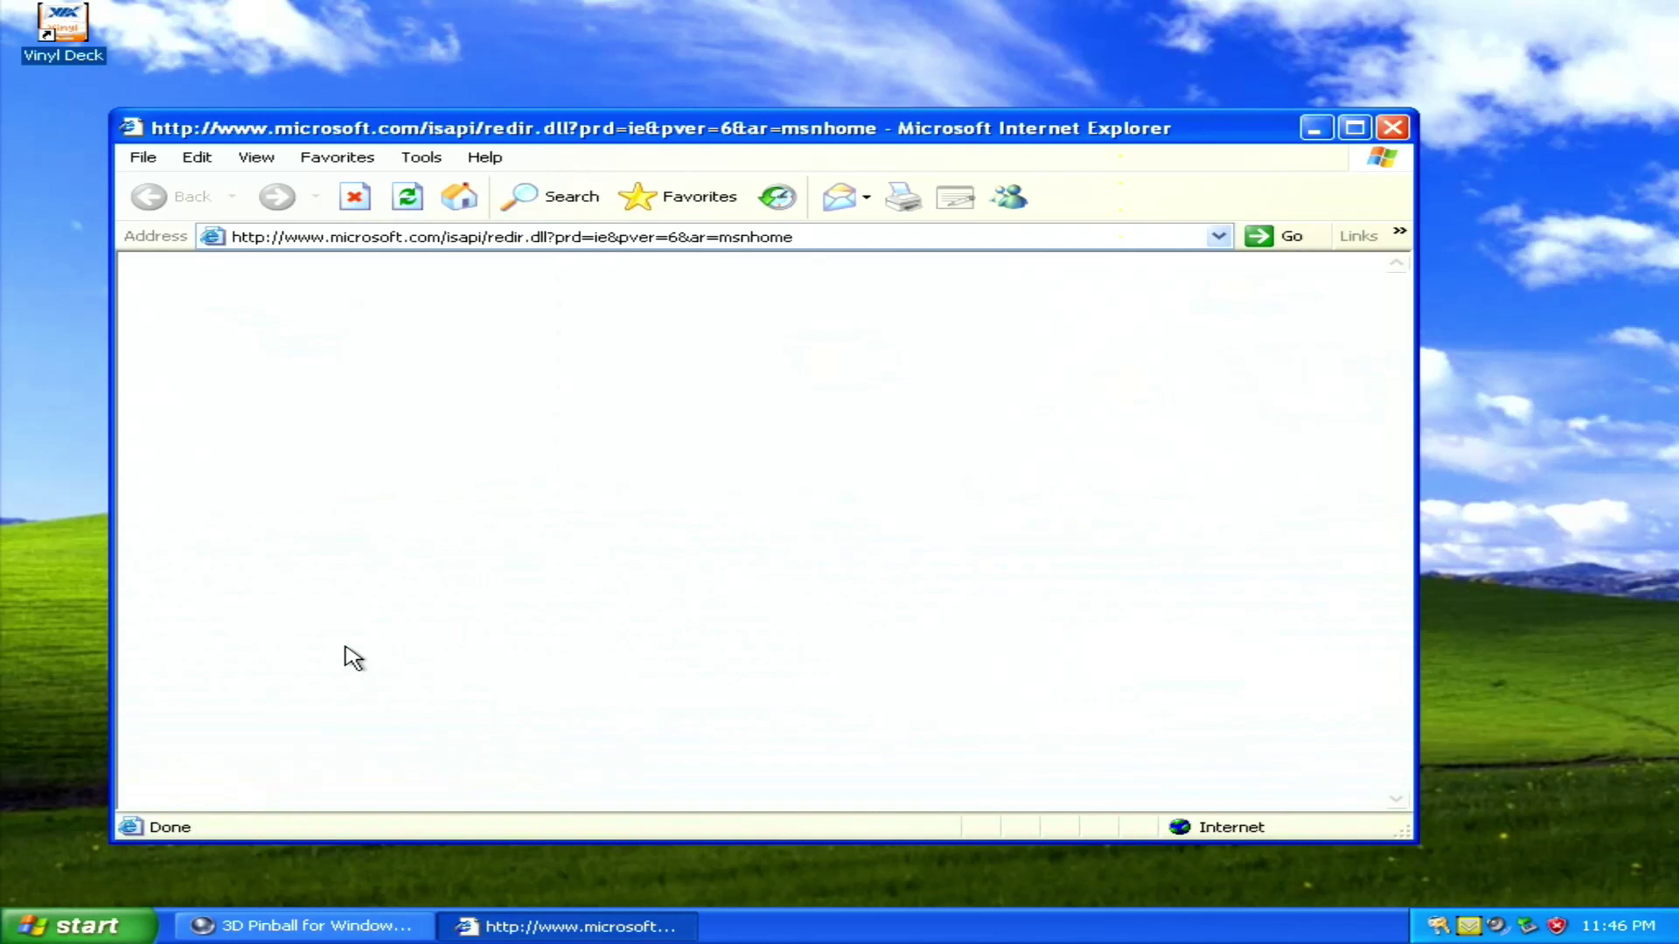
click(94, 927)
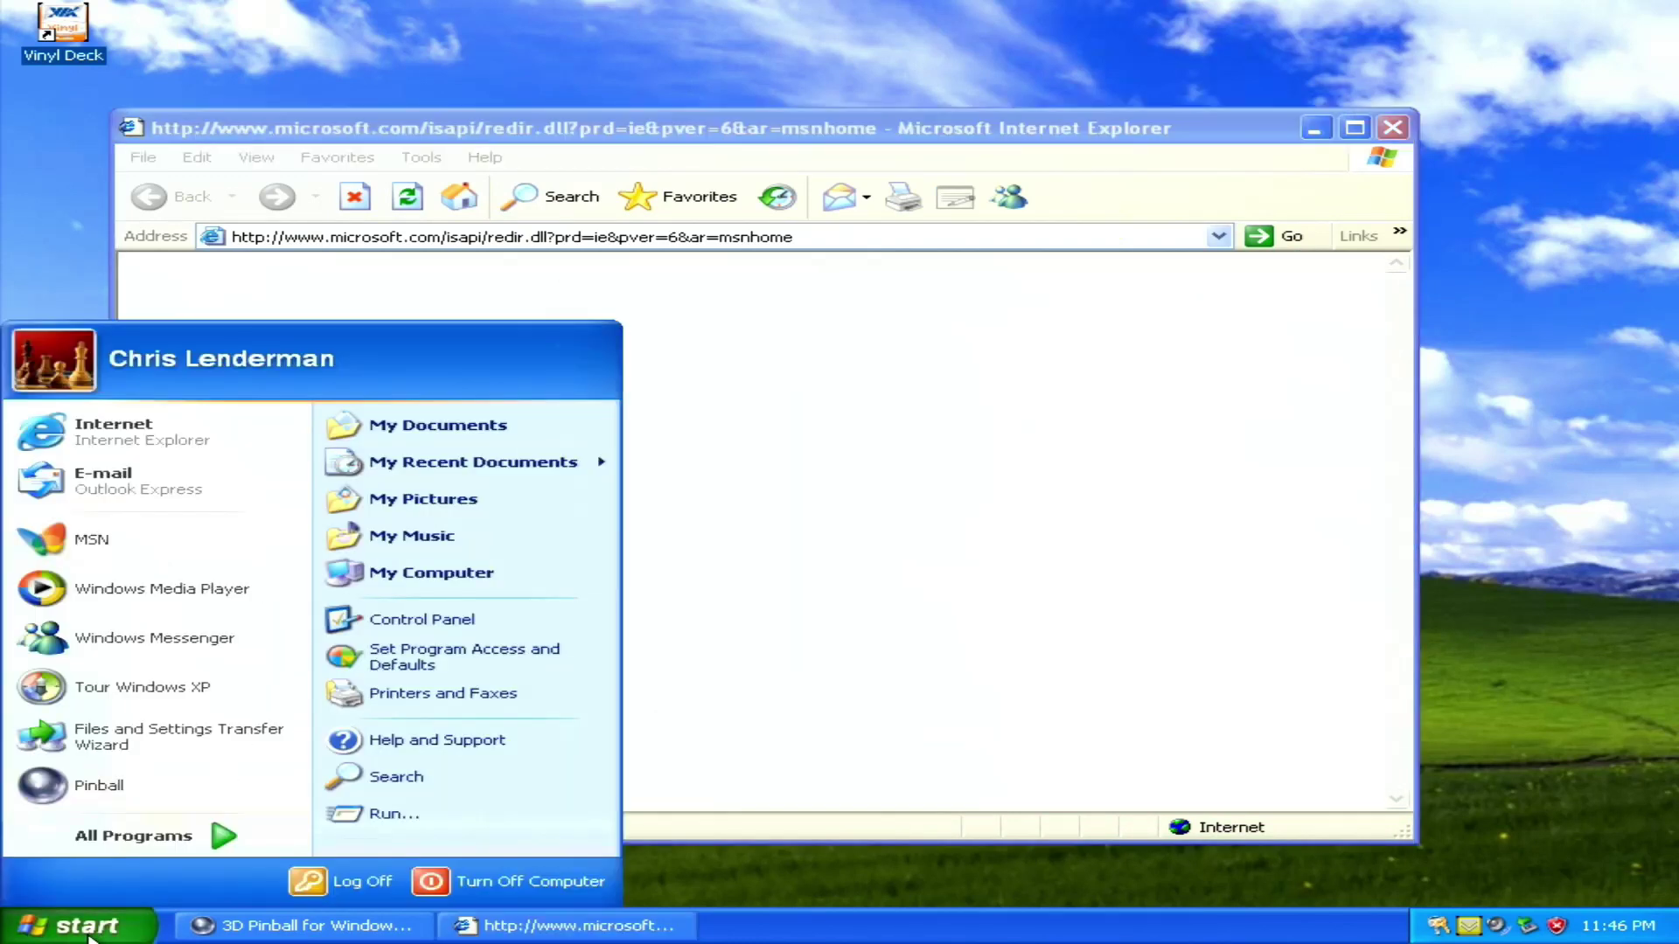
mouse_move(140, 839)
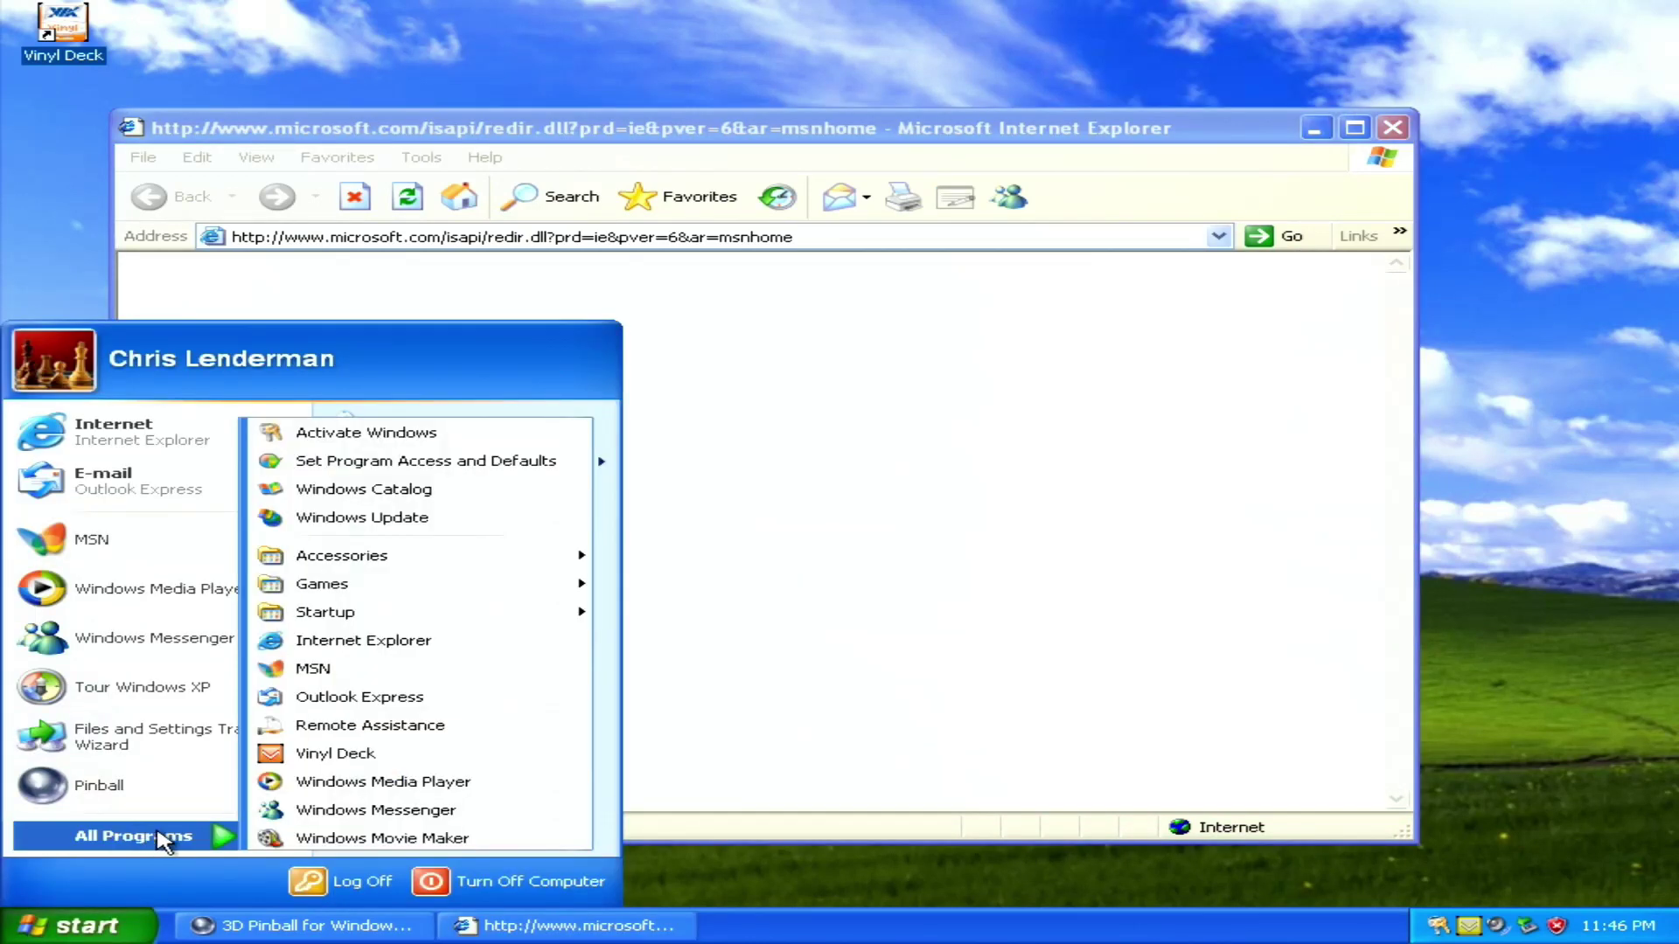
click(388, 698)
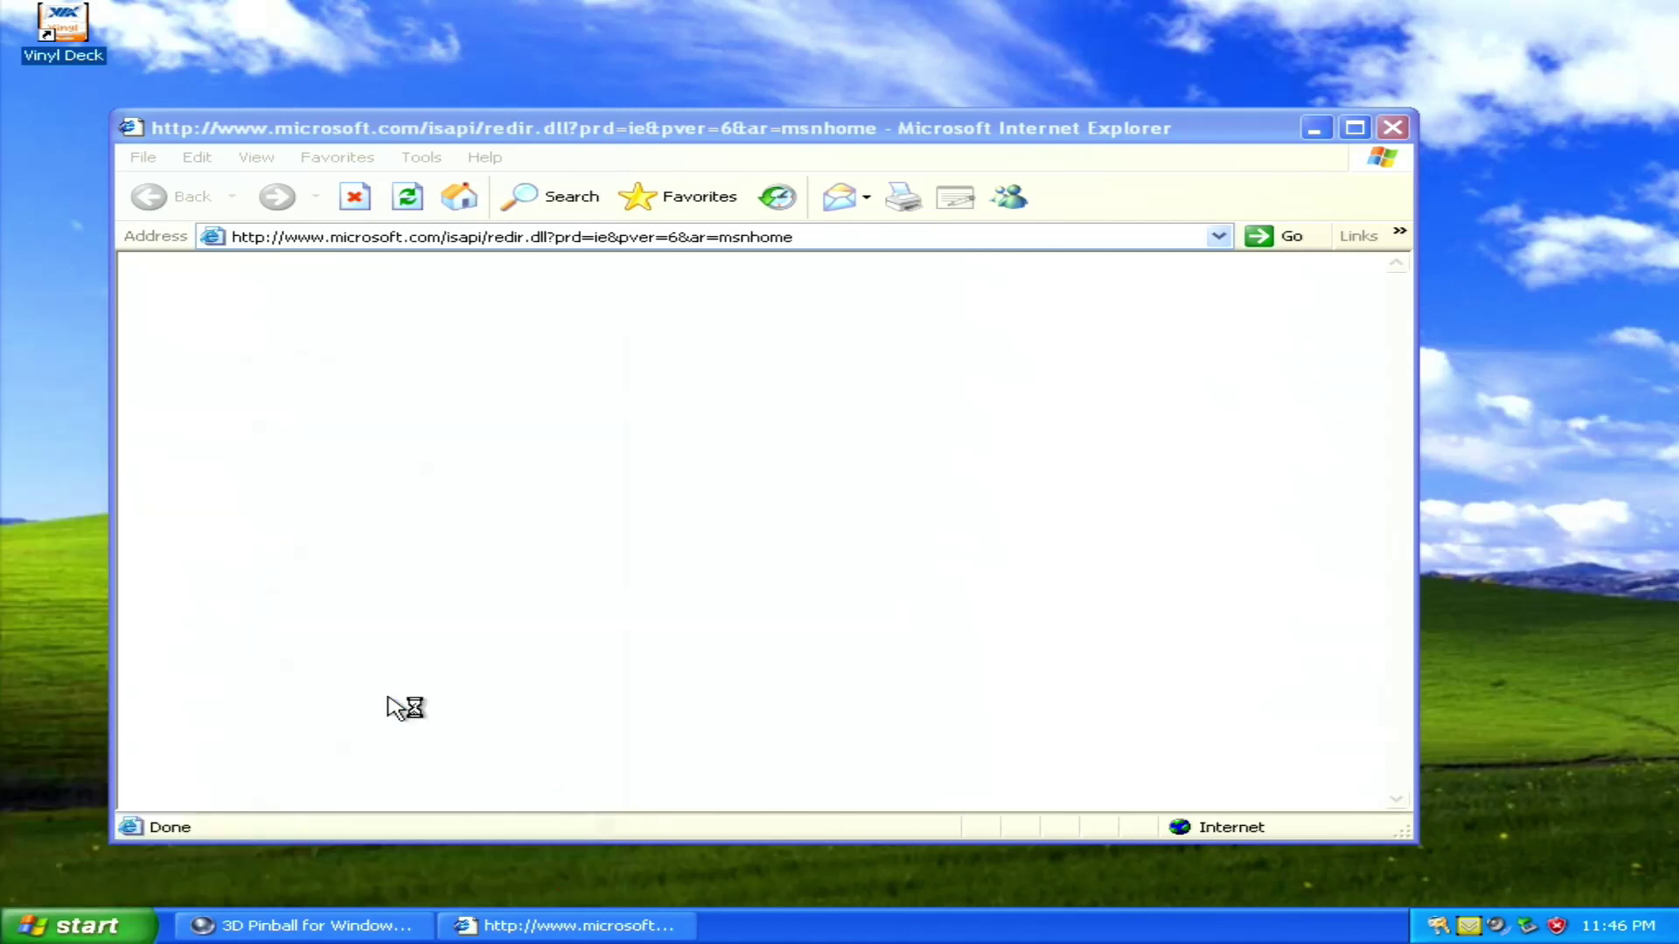
click(116, 928)
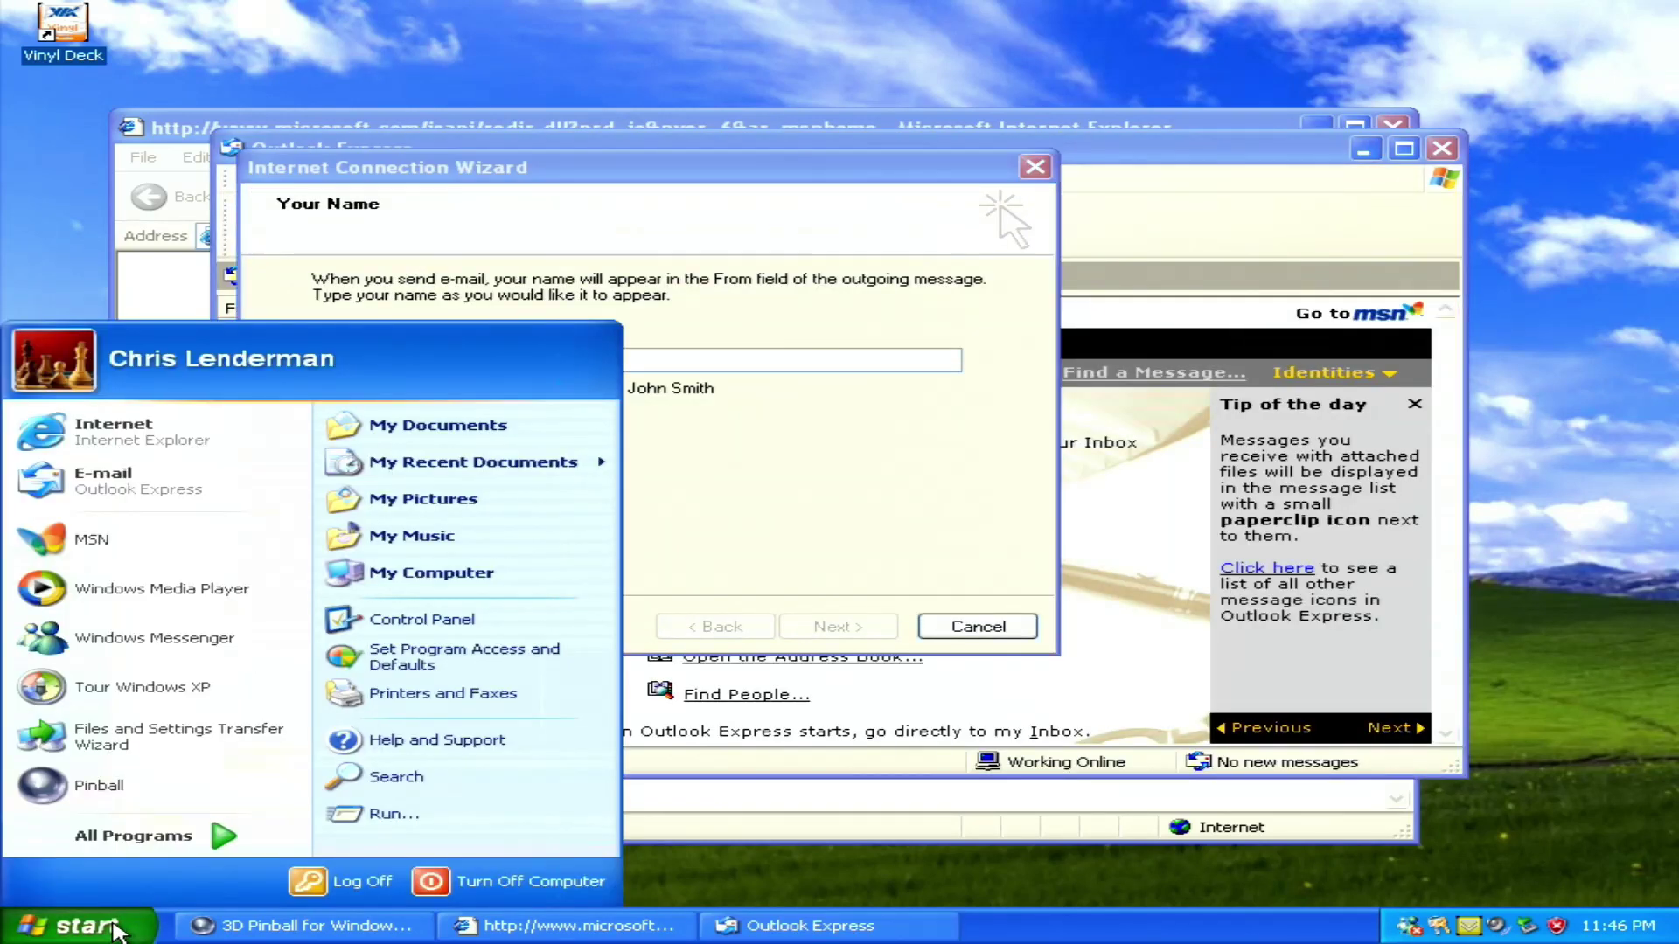
click(147, 840)
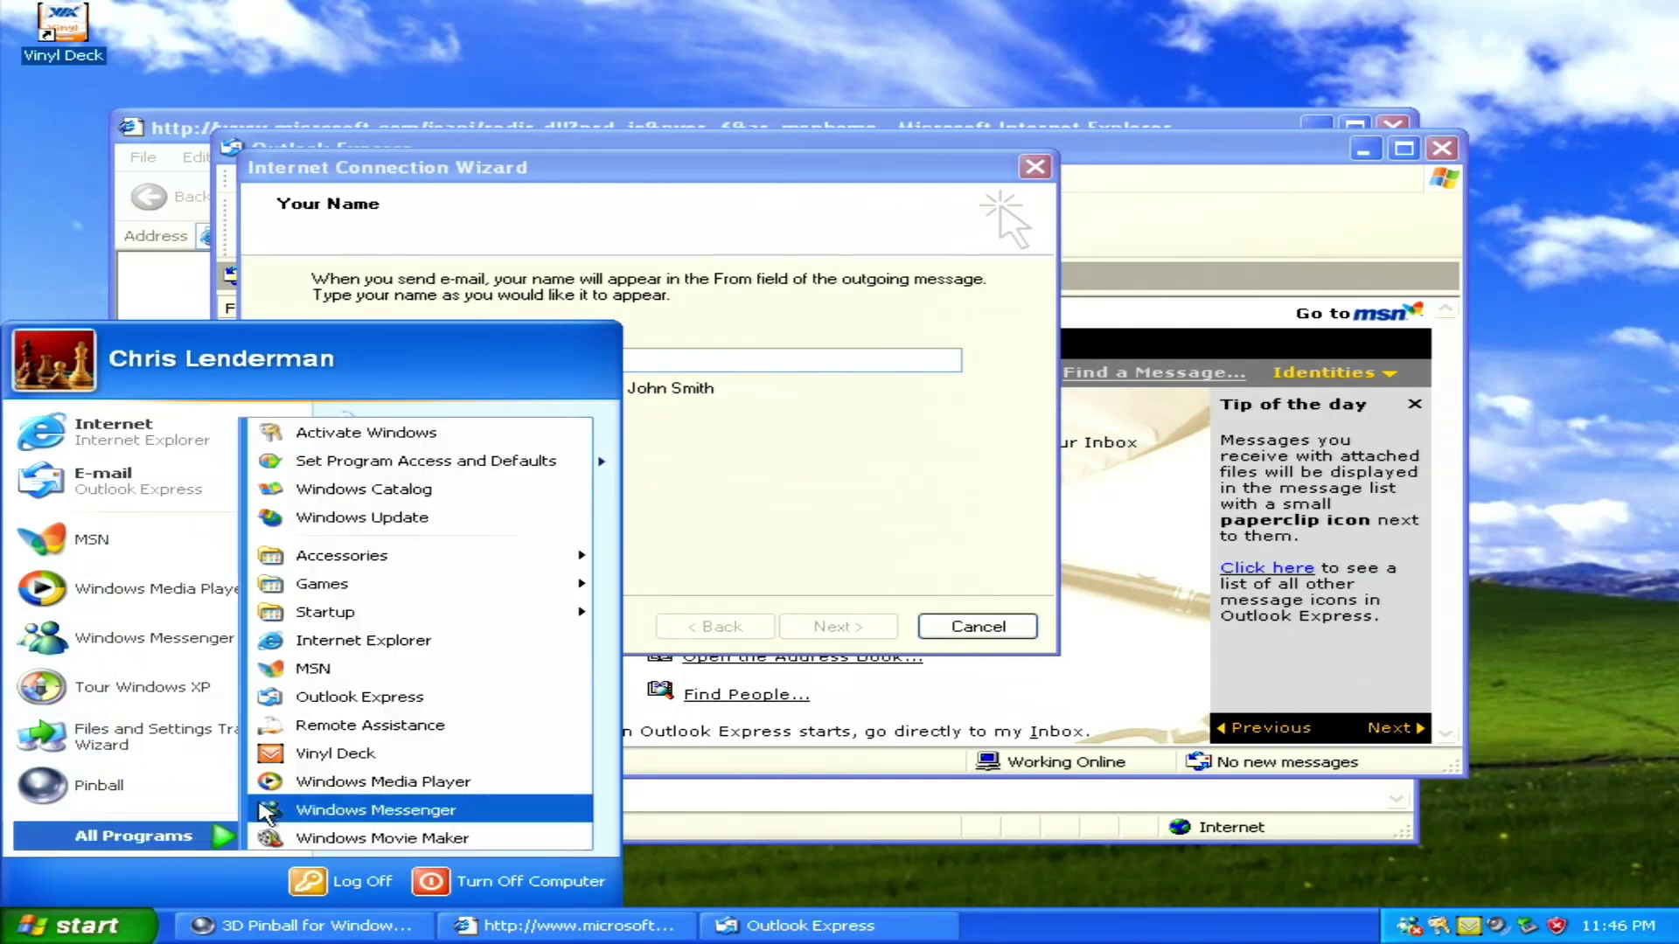
mouse_move(411, 584)
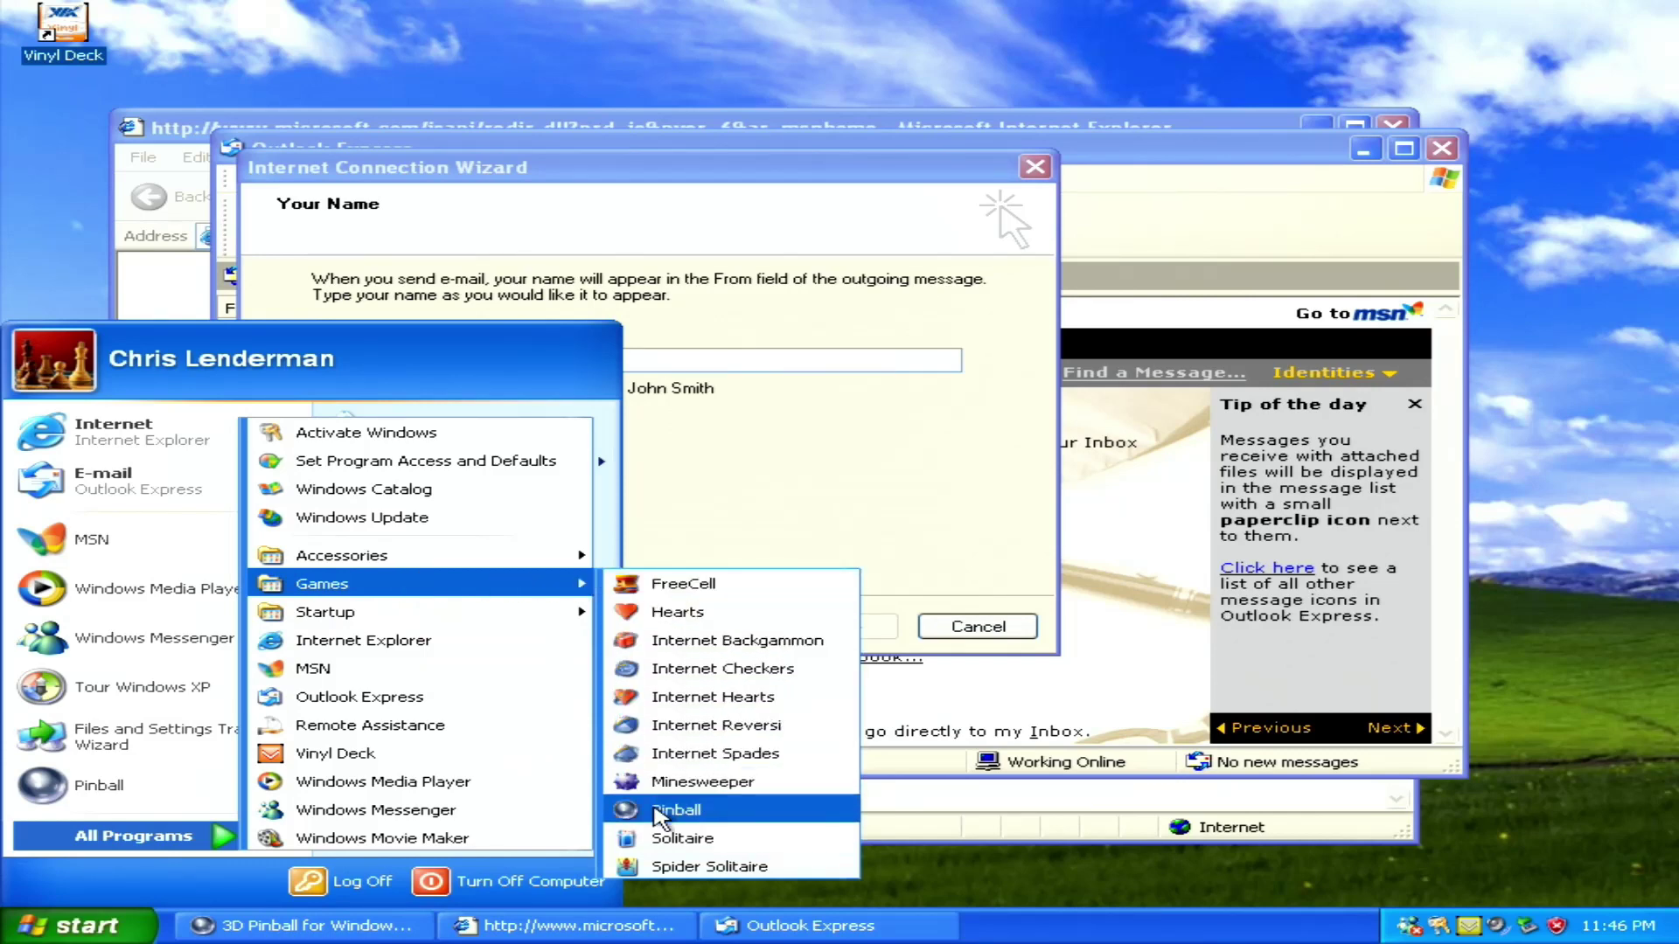
click(658, 837)
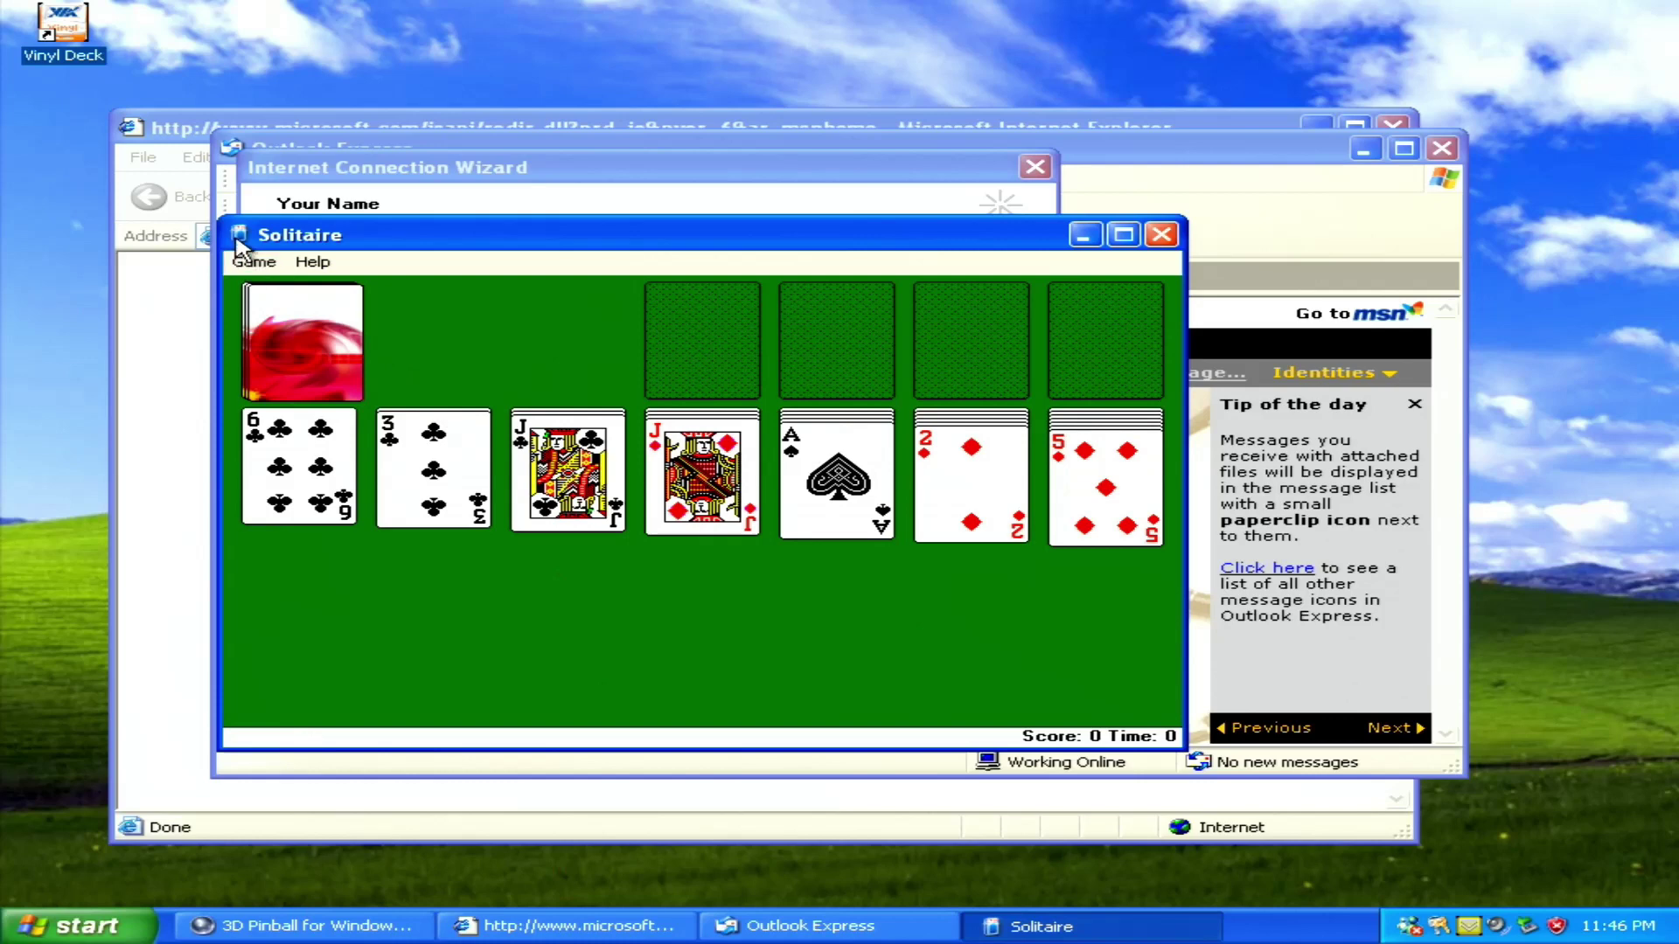
click(253, 262)
key(x)
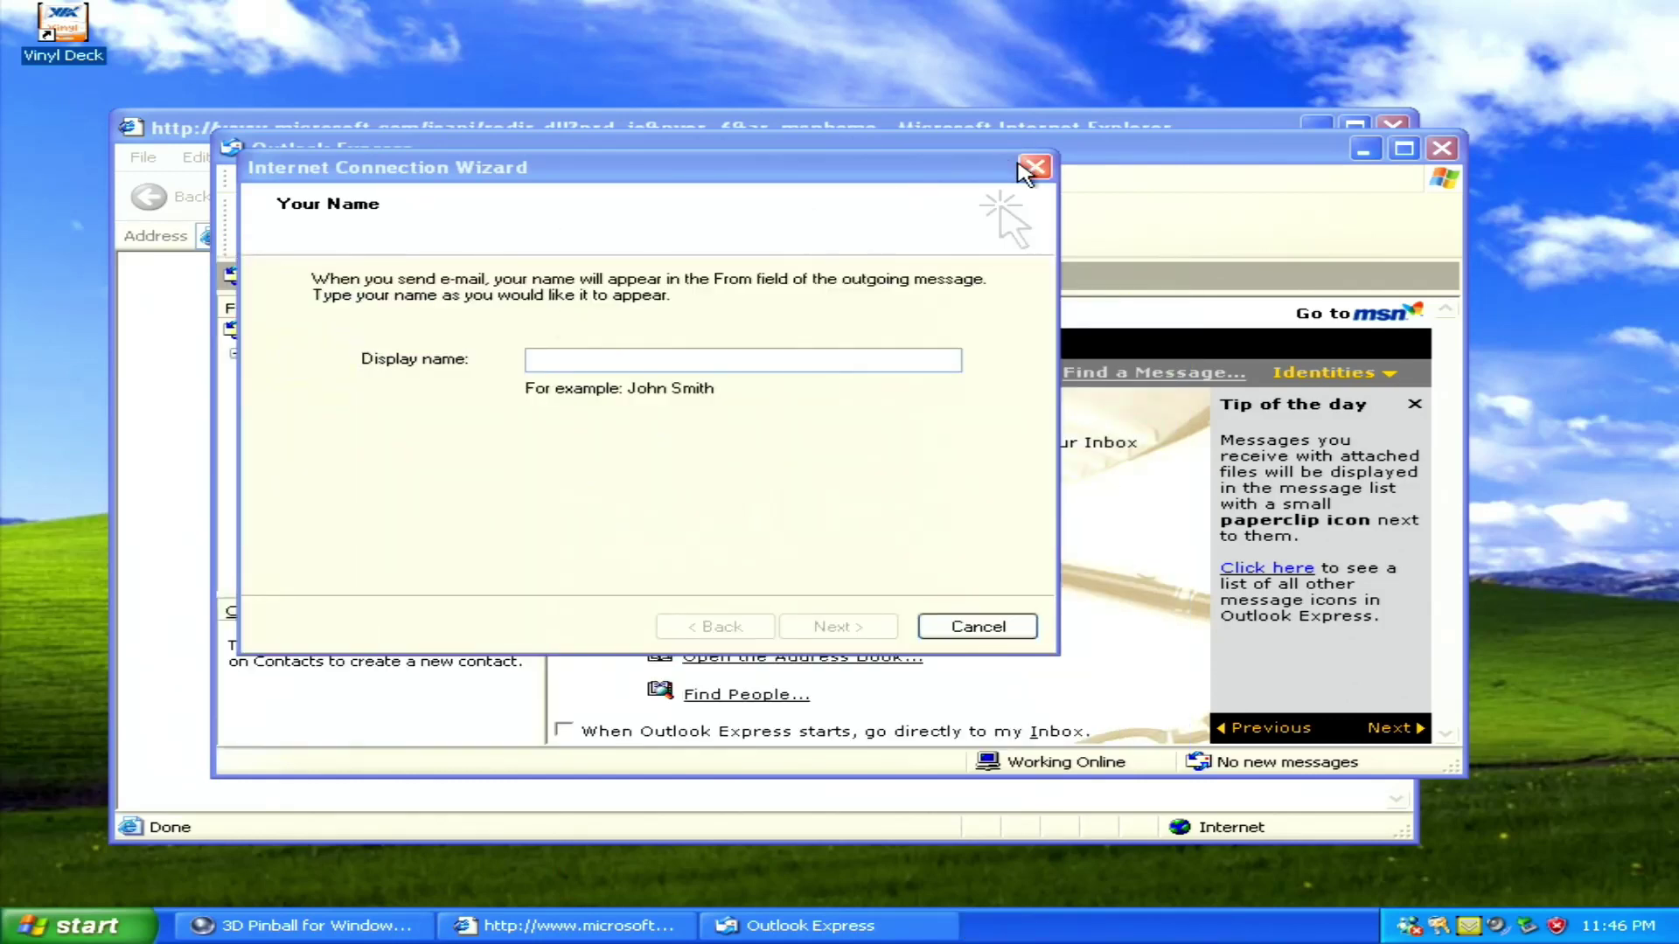
click(1034, 167)
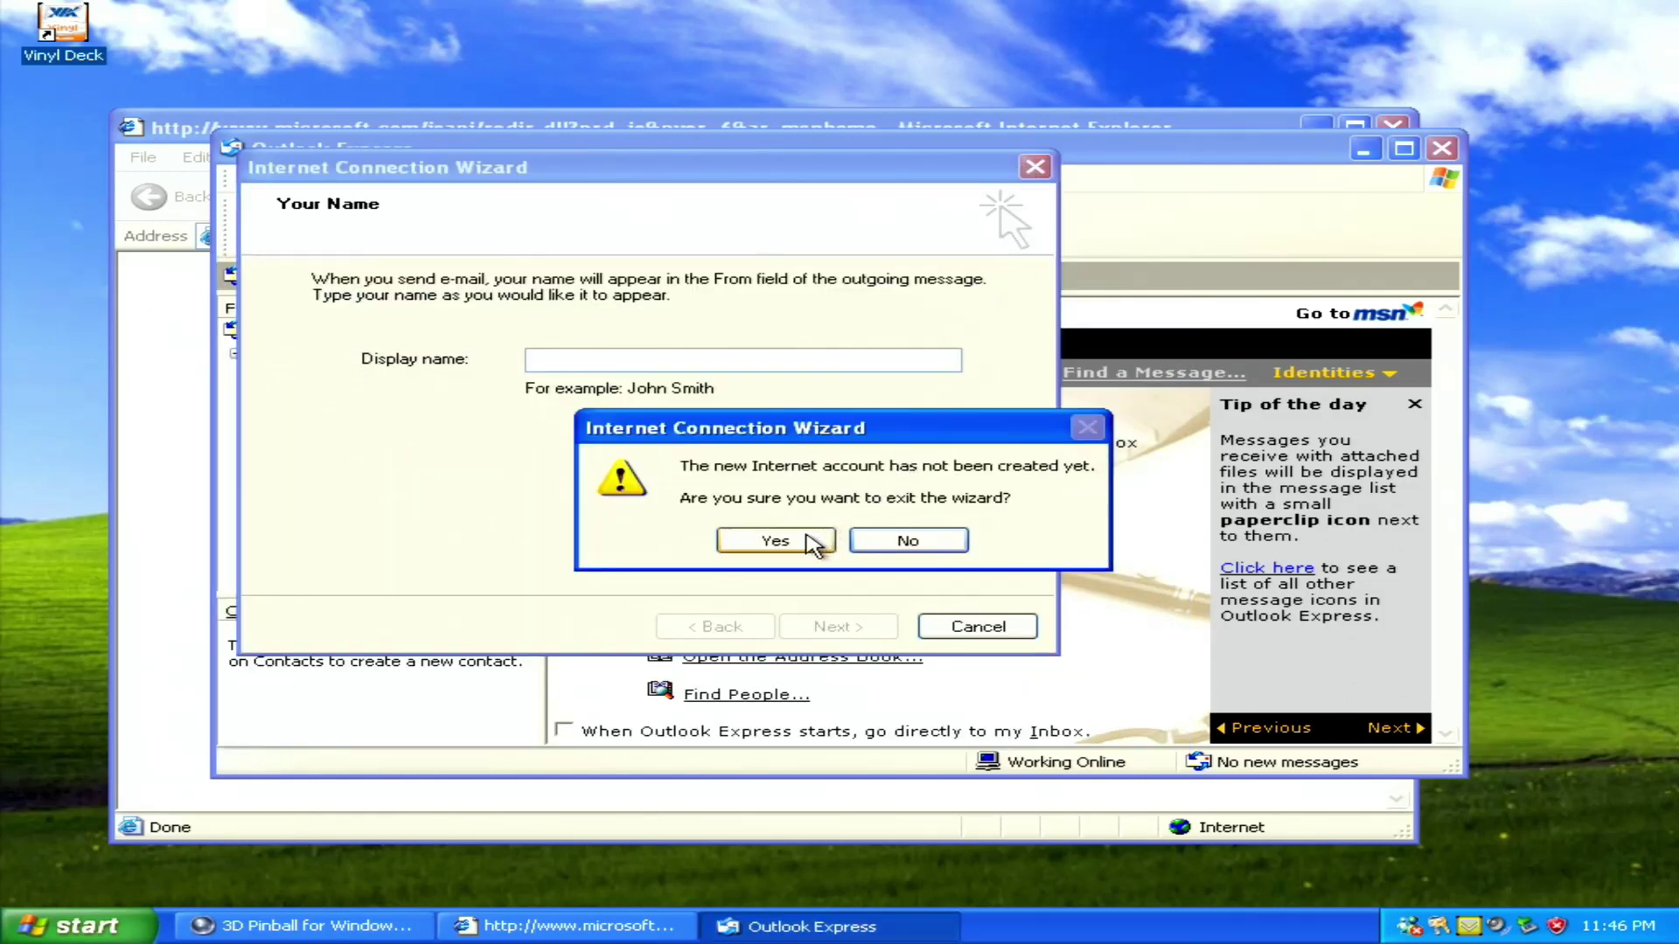
click(775, 540)
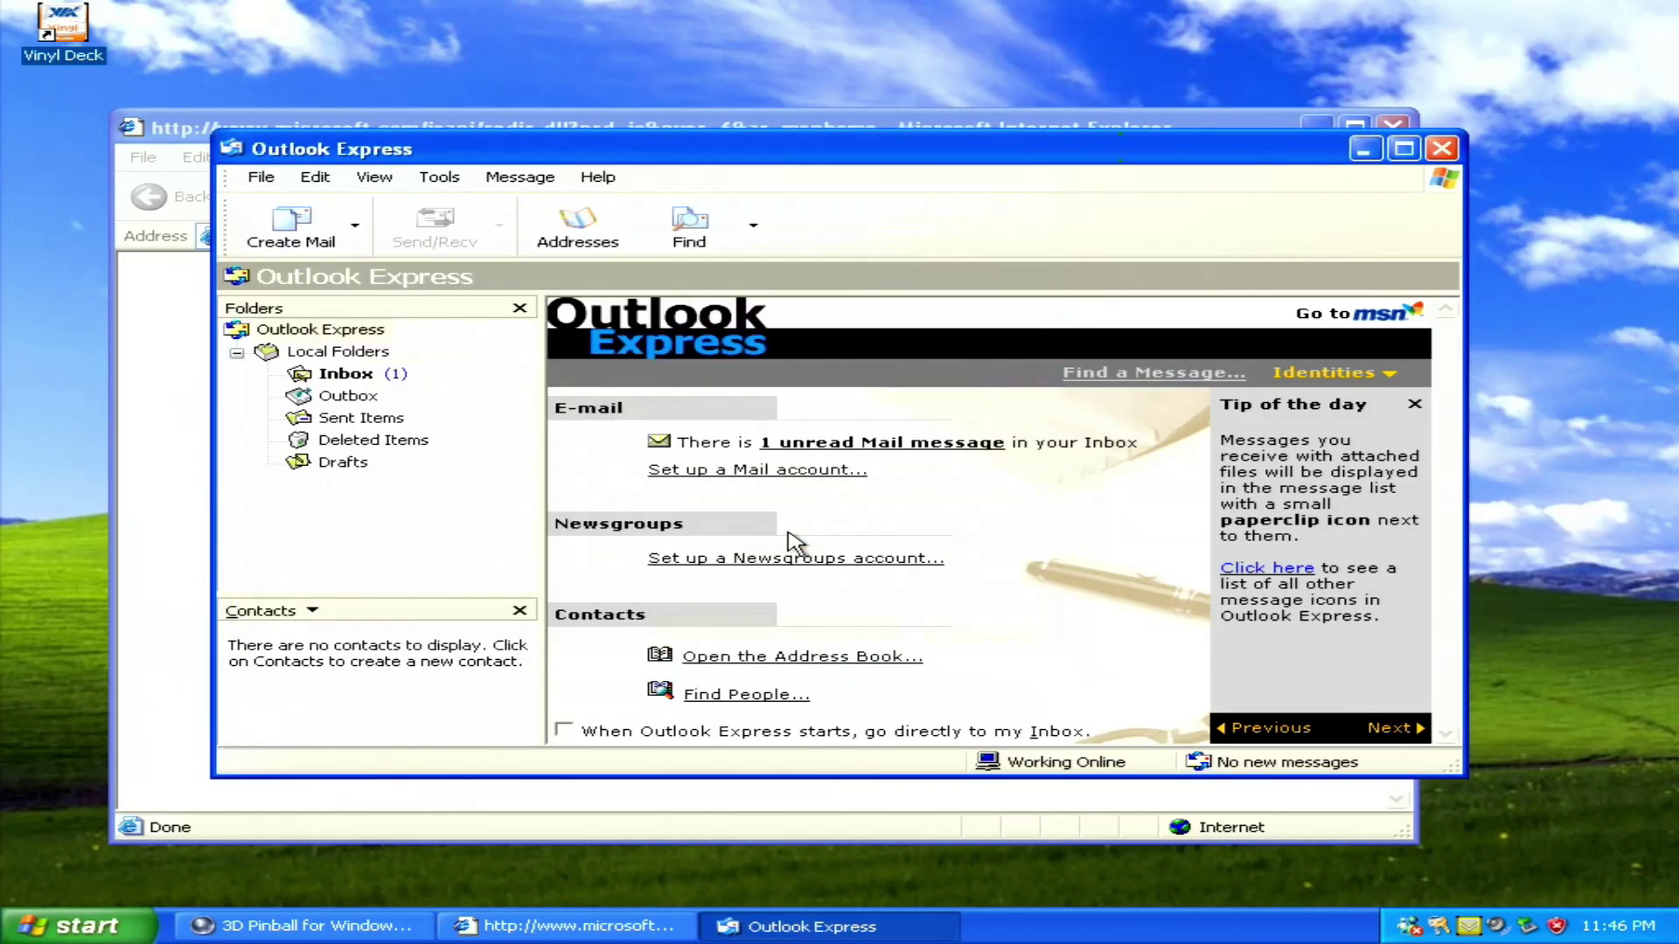
click(1441, 149)
click(1393, 130)
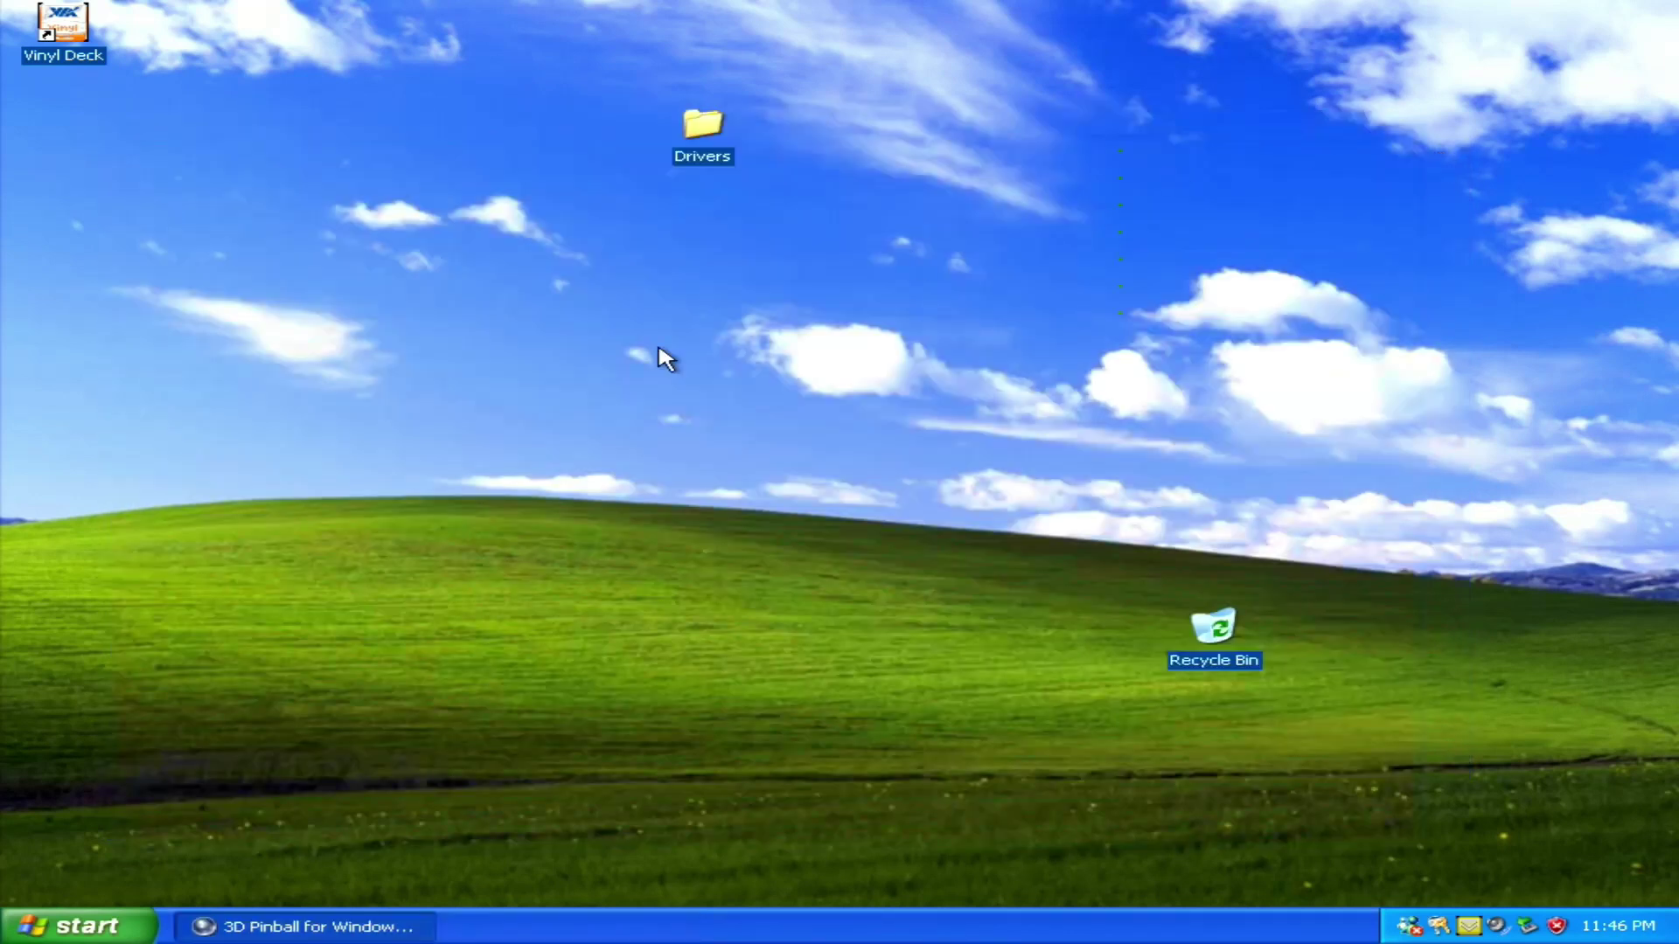
Open Display Properties on the Screen Saver tab and list the available screen savers
right_click(452, 742)
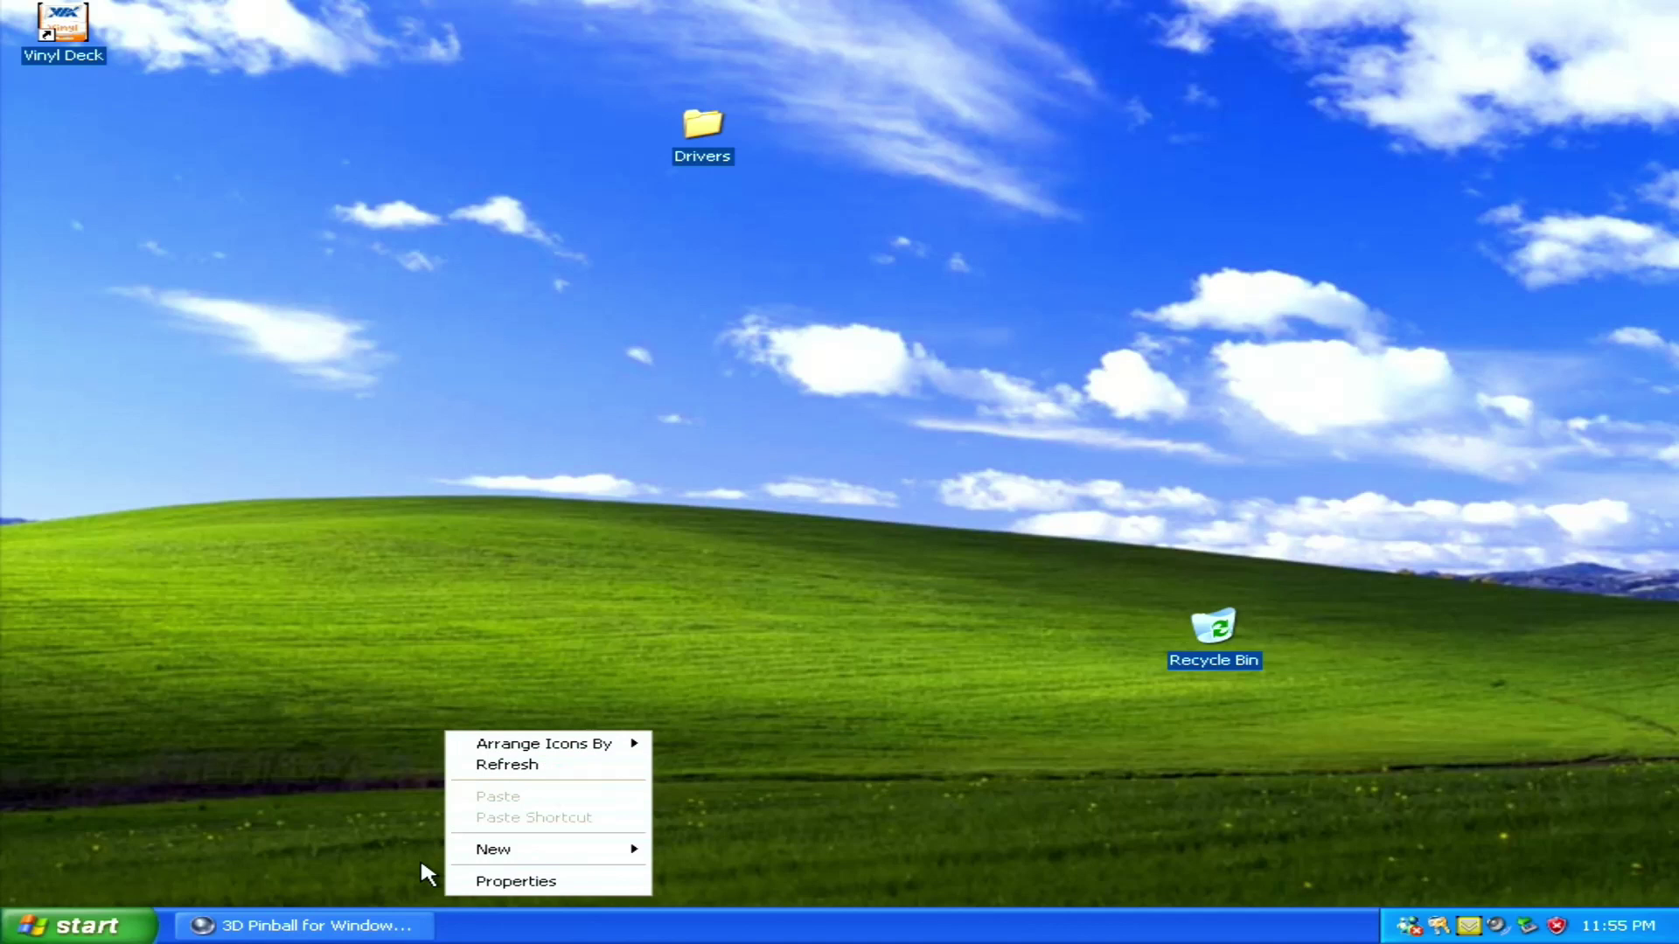
click(451, 881)
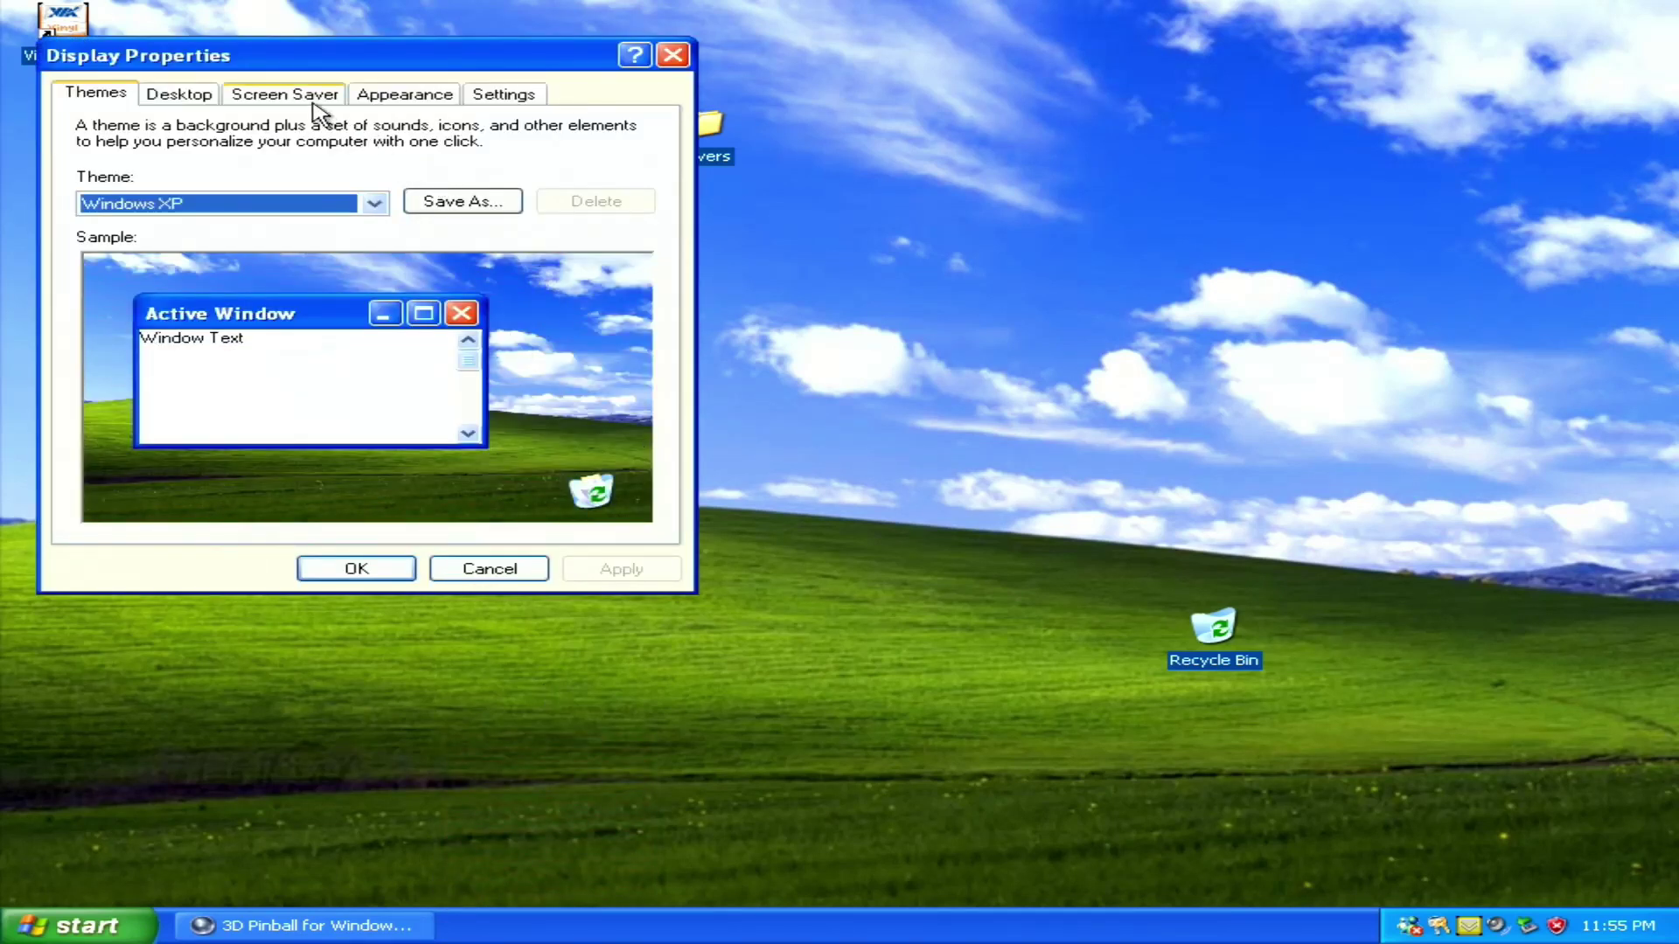
click(305, 97)
click(333, 367)
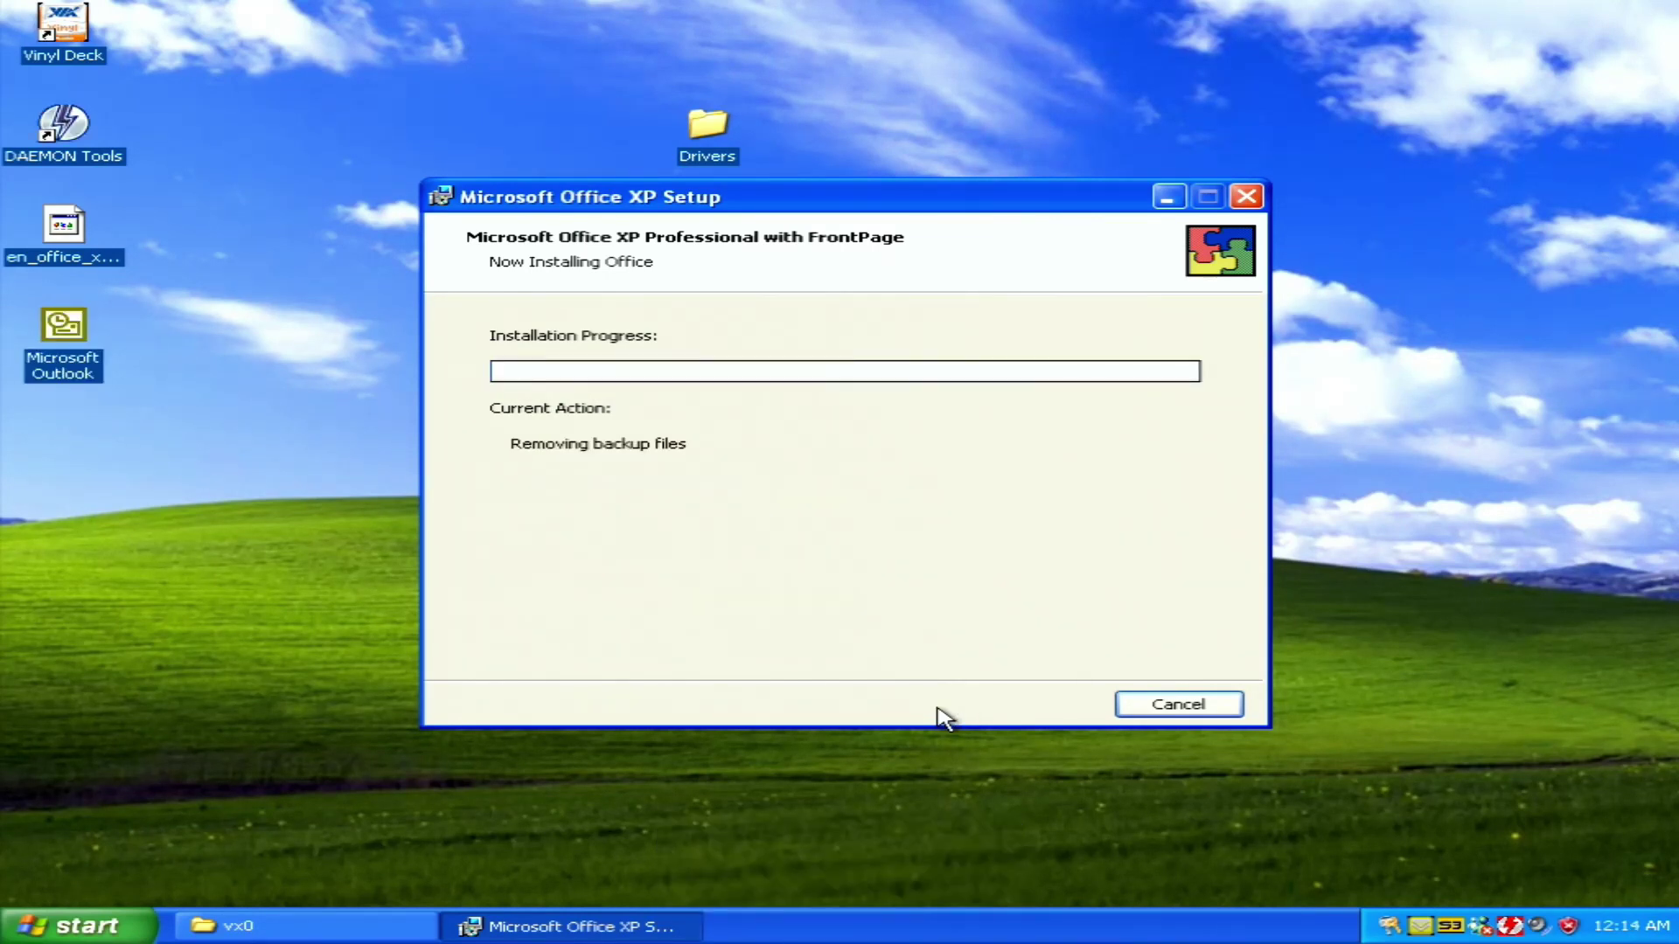
Launch PowerPoint and apply the dark-blue Cascade design to all slides
click(83, 925)
mouse_move(110, 839)
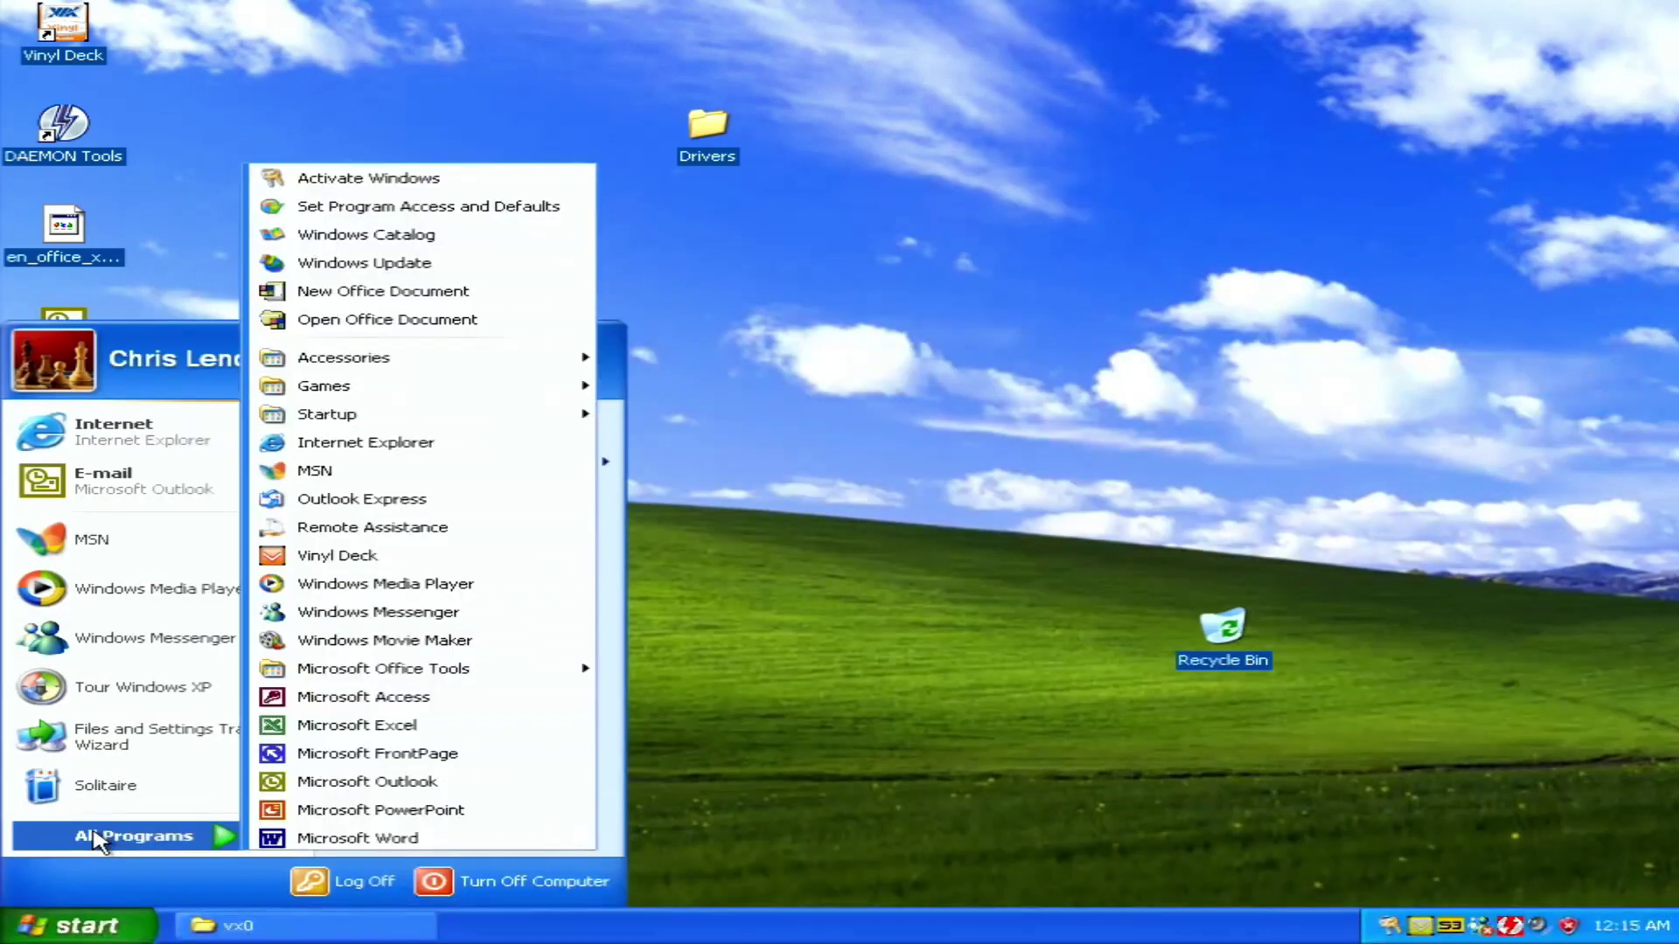
click(344, 808)
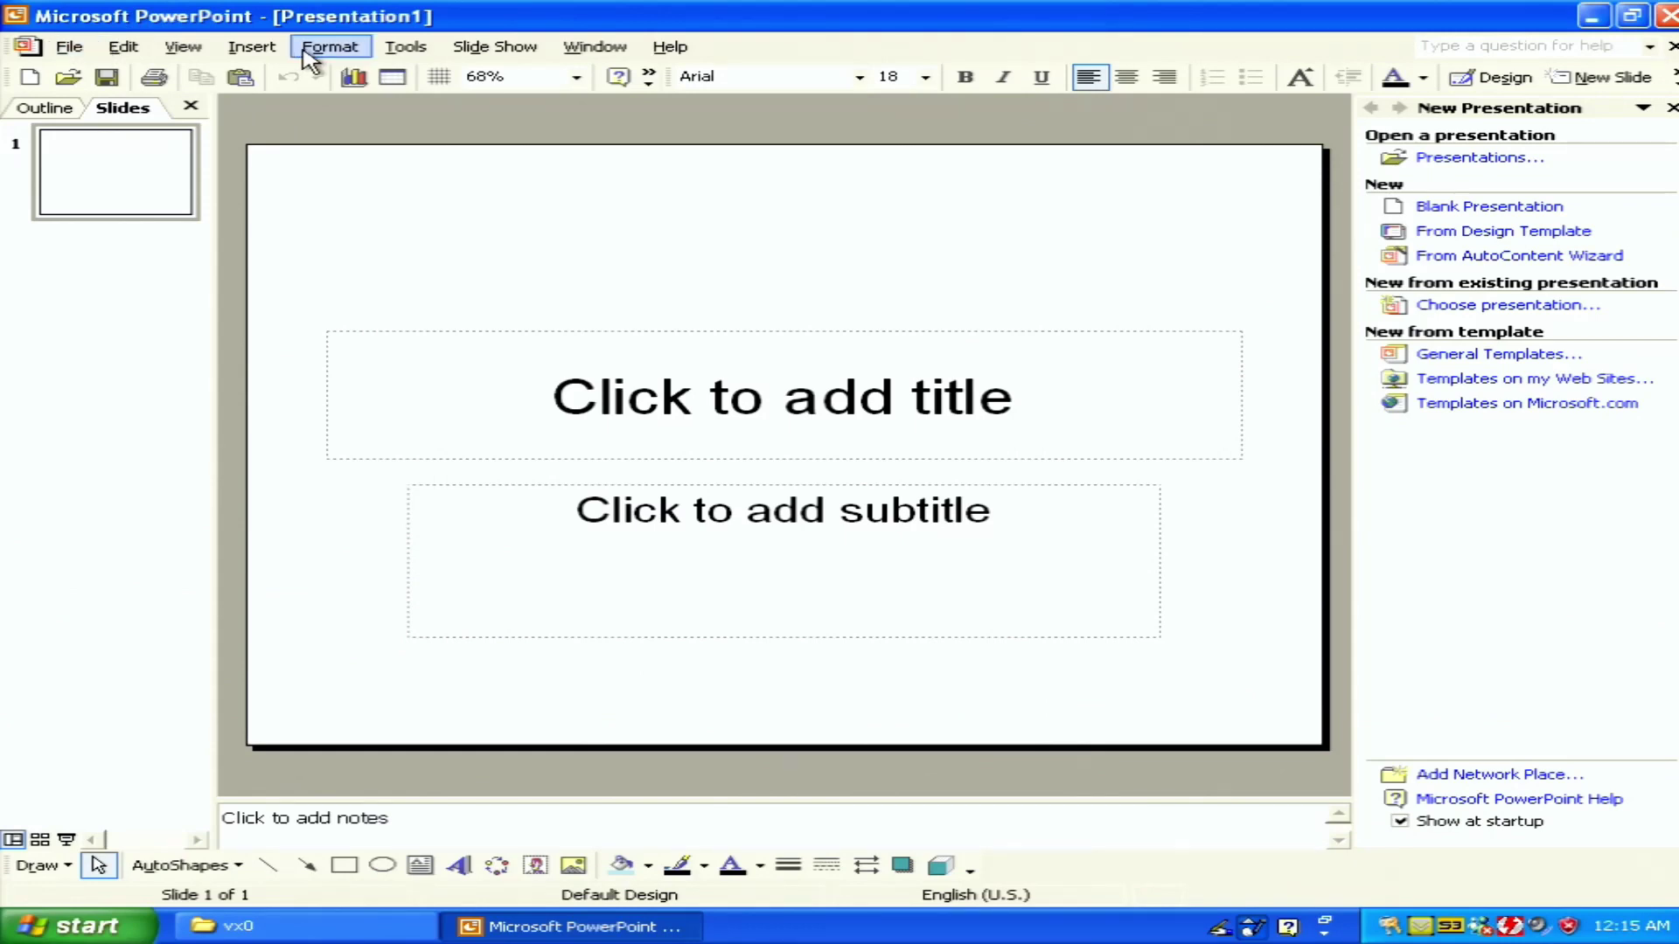
click(306, 55)
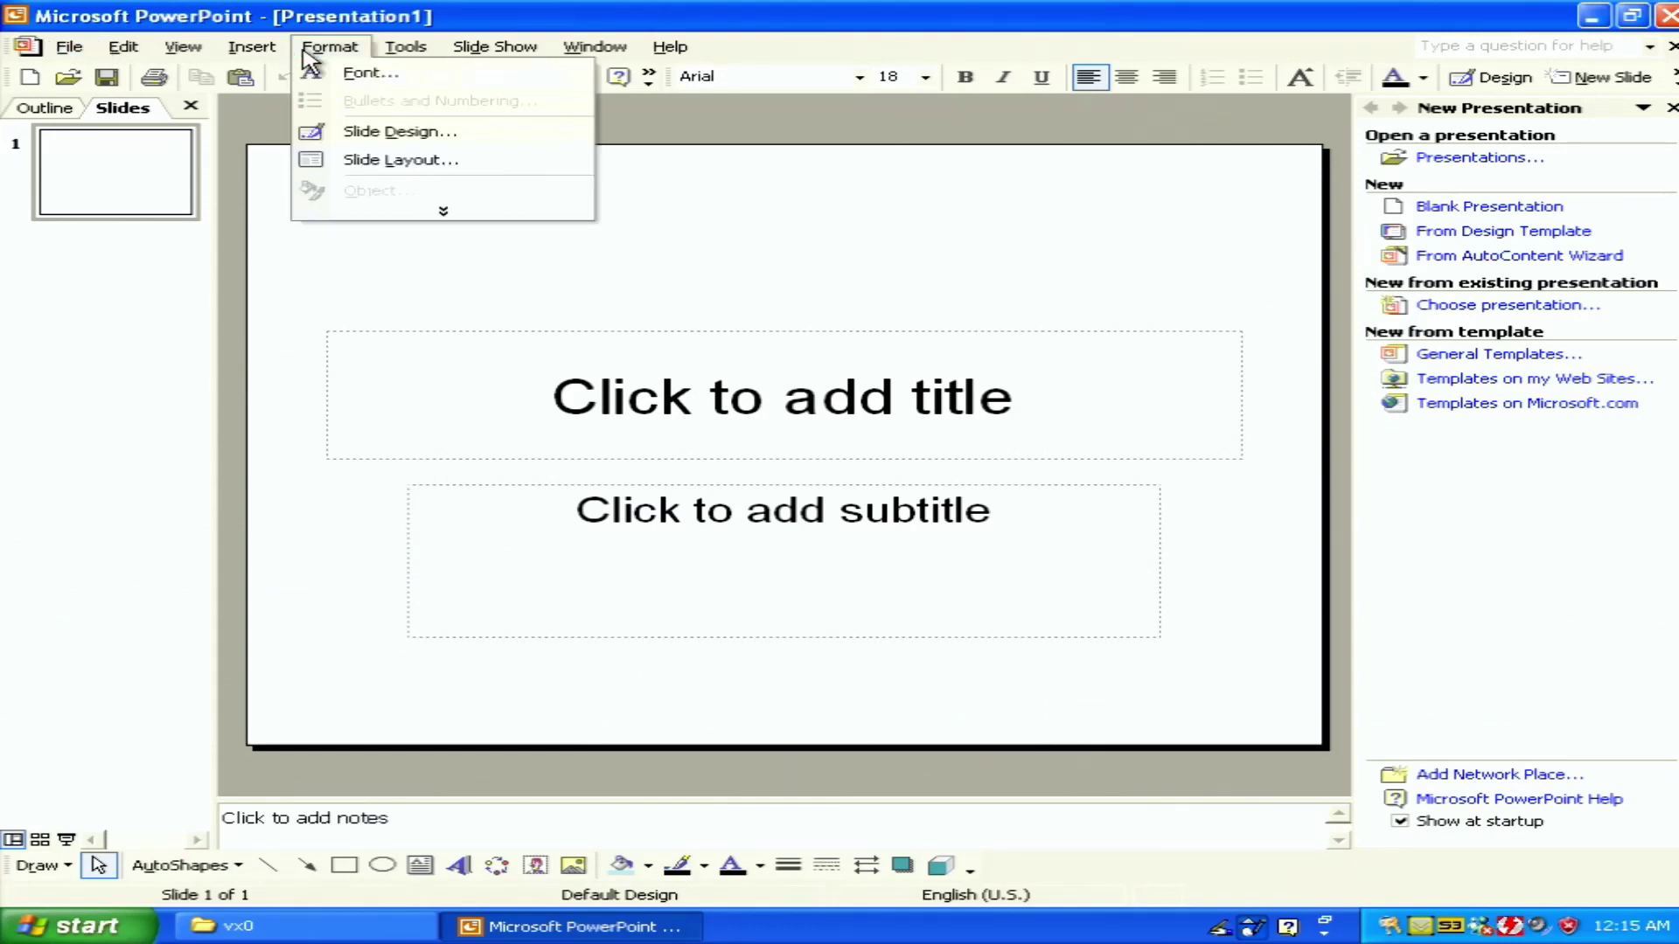
click(350, 133)
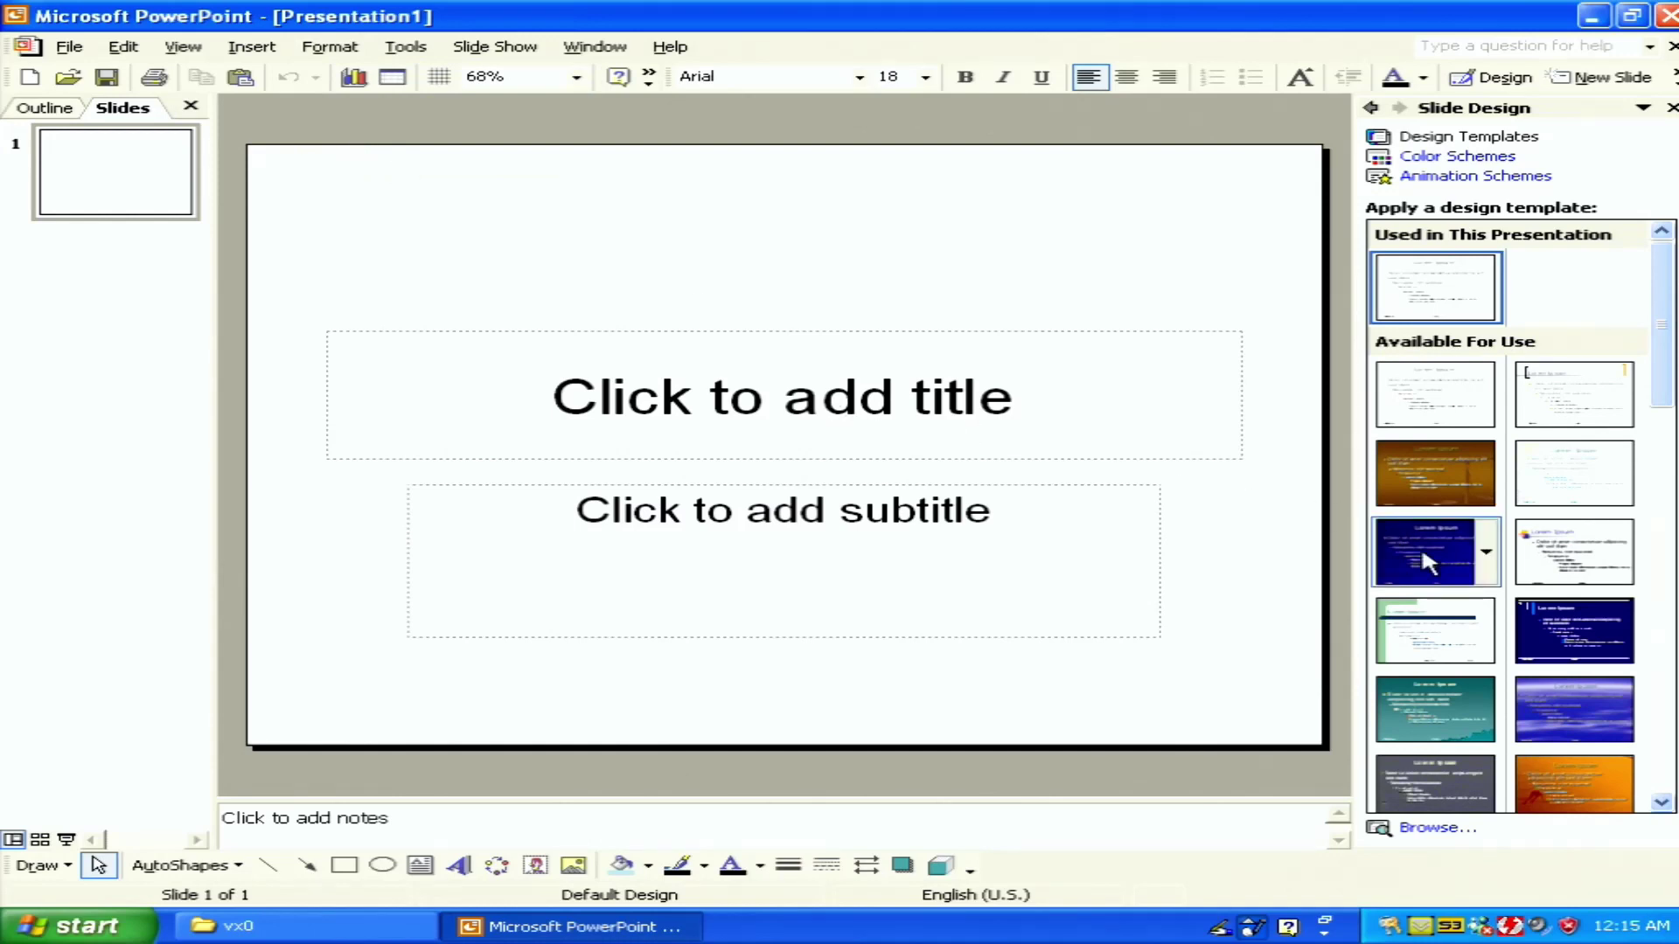
click(1620, 642)
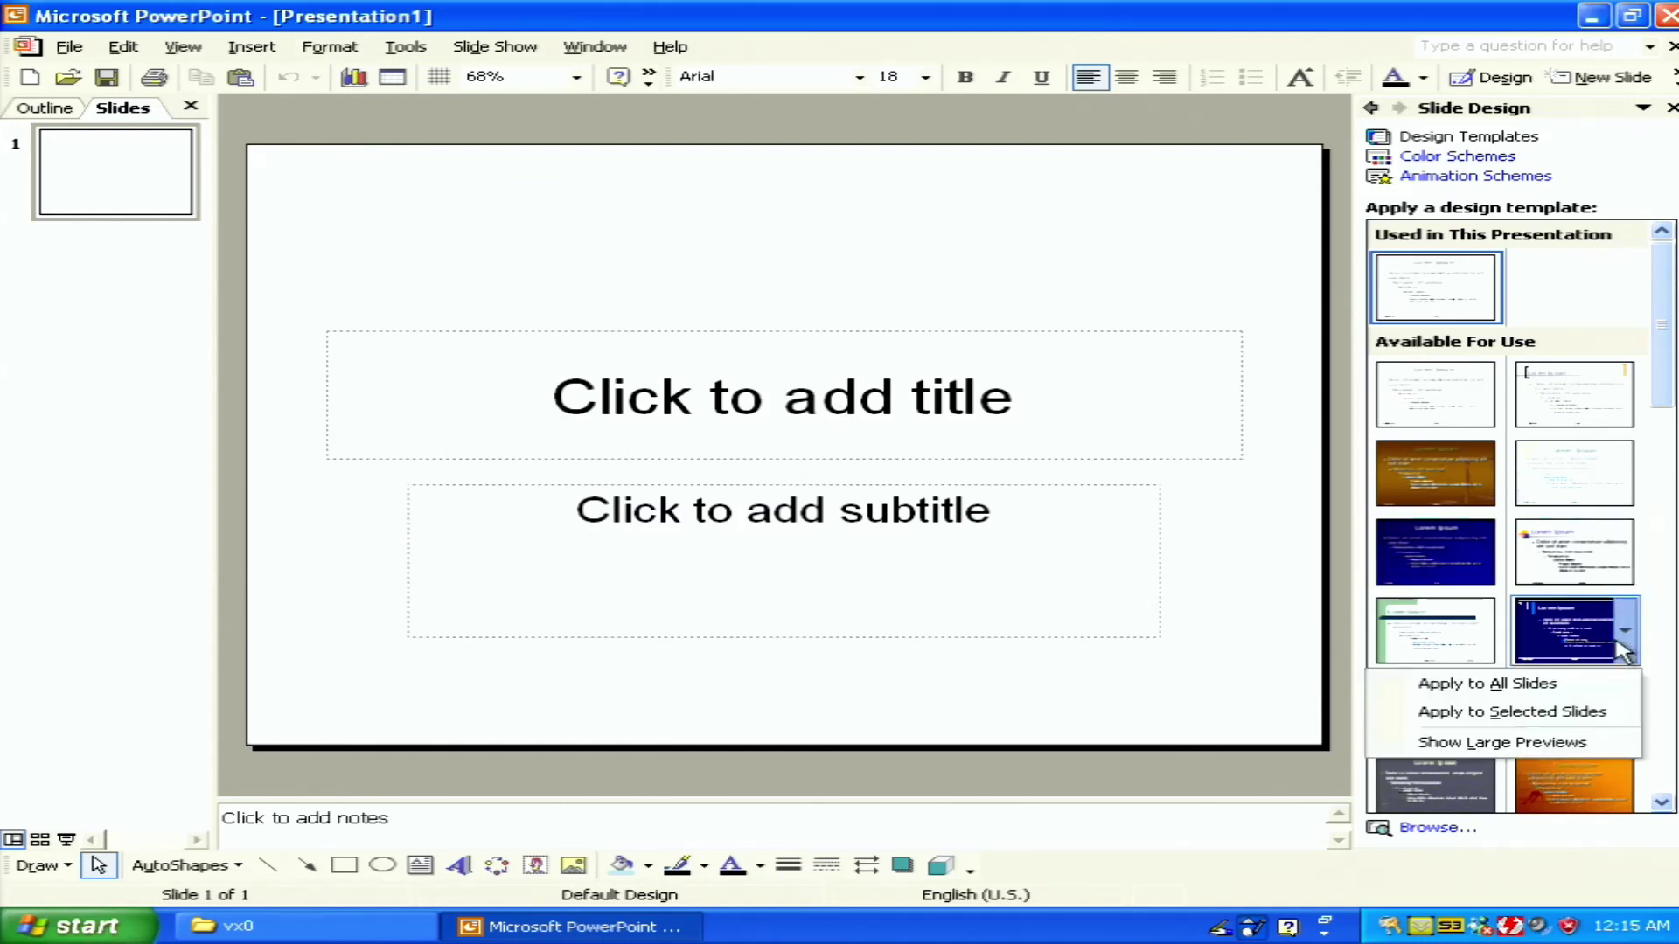
click(1578, 683)
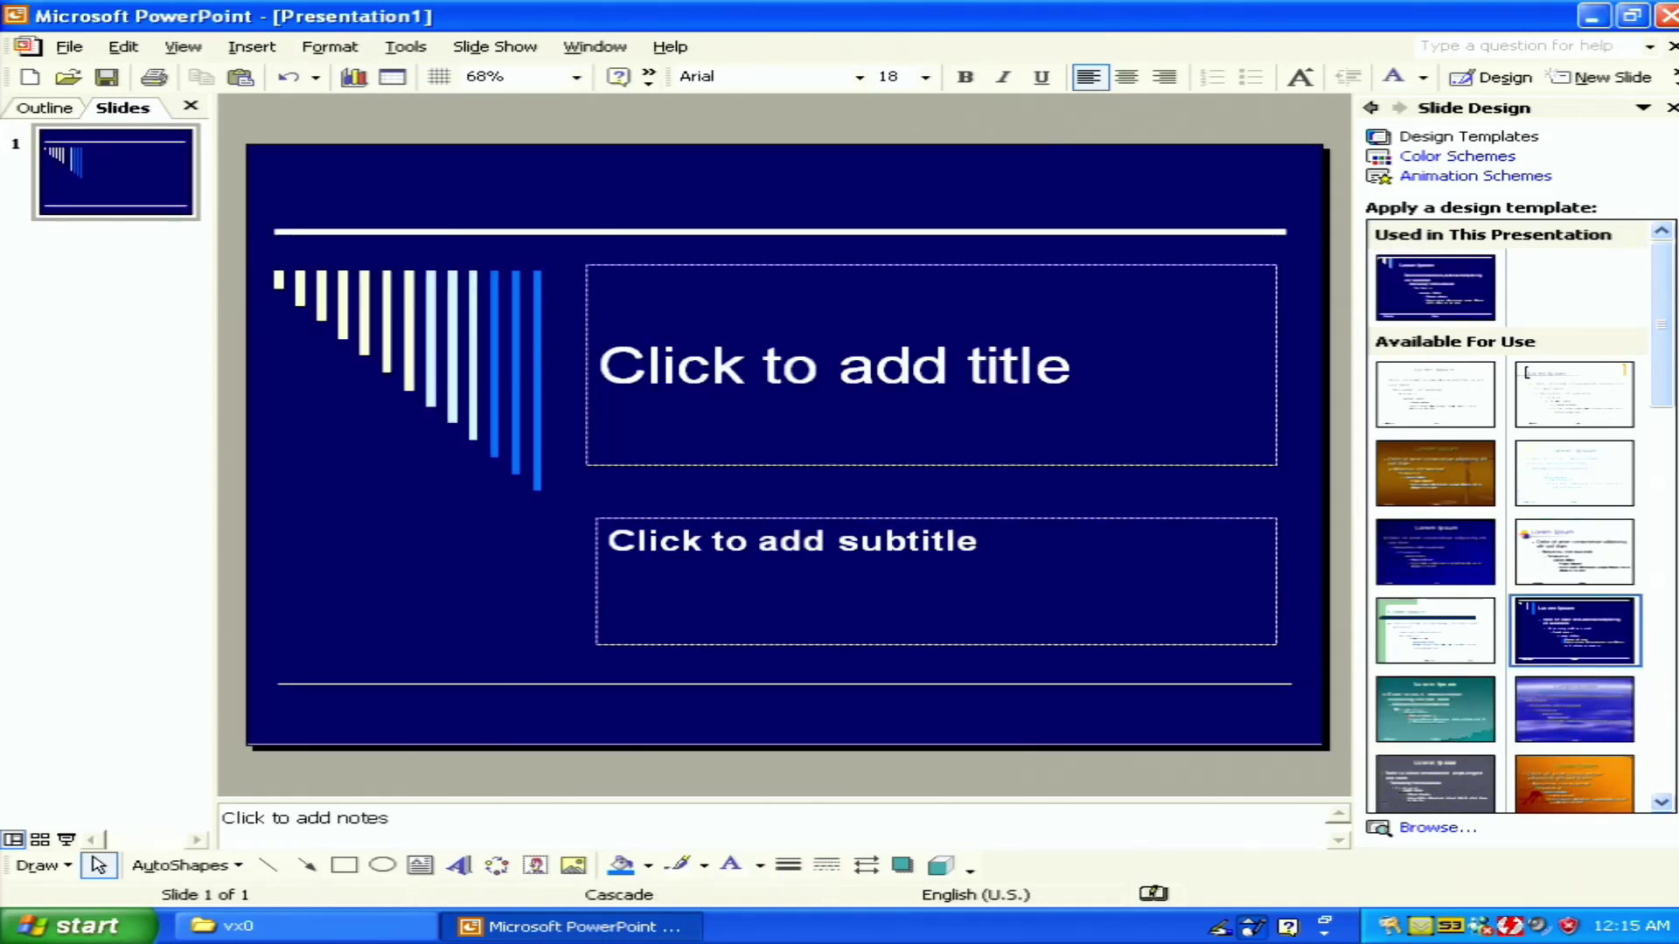
Enter the title 'Test' and the subtitle 'Not bad!' on the slide
click(908, 429)
text(Test)
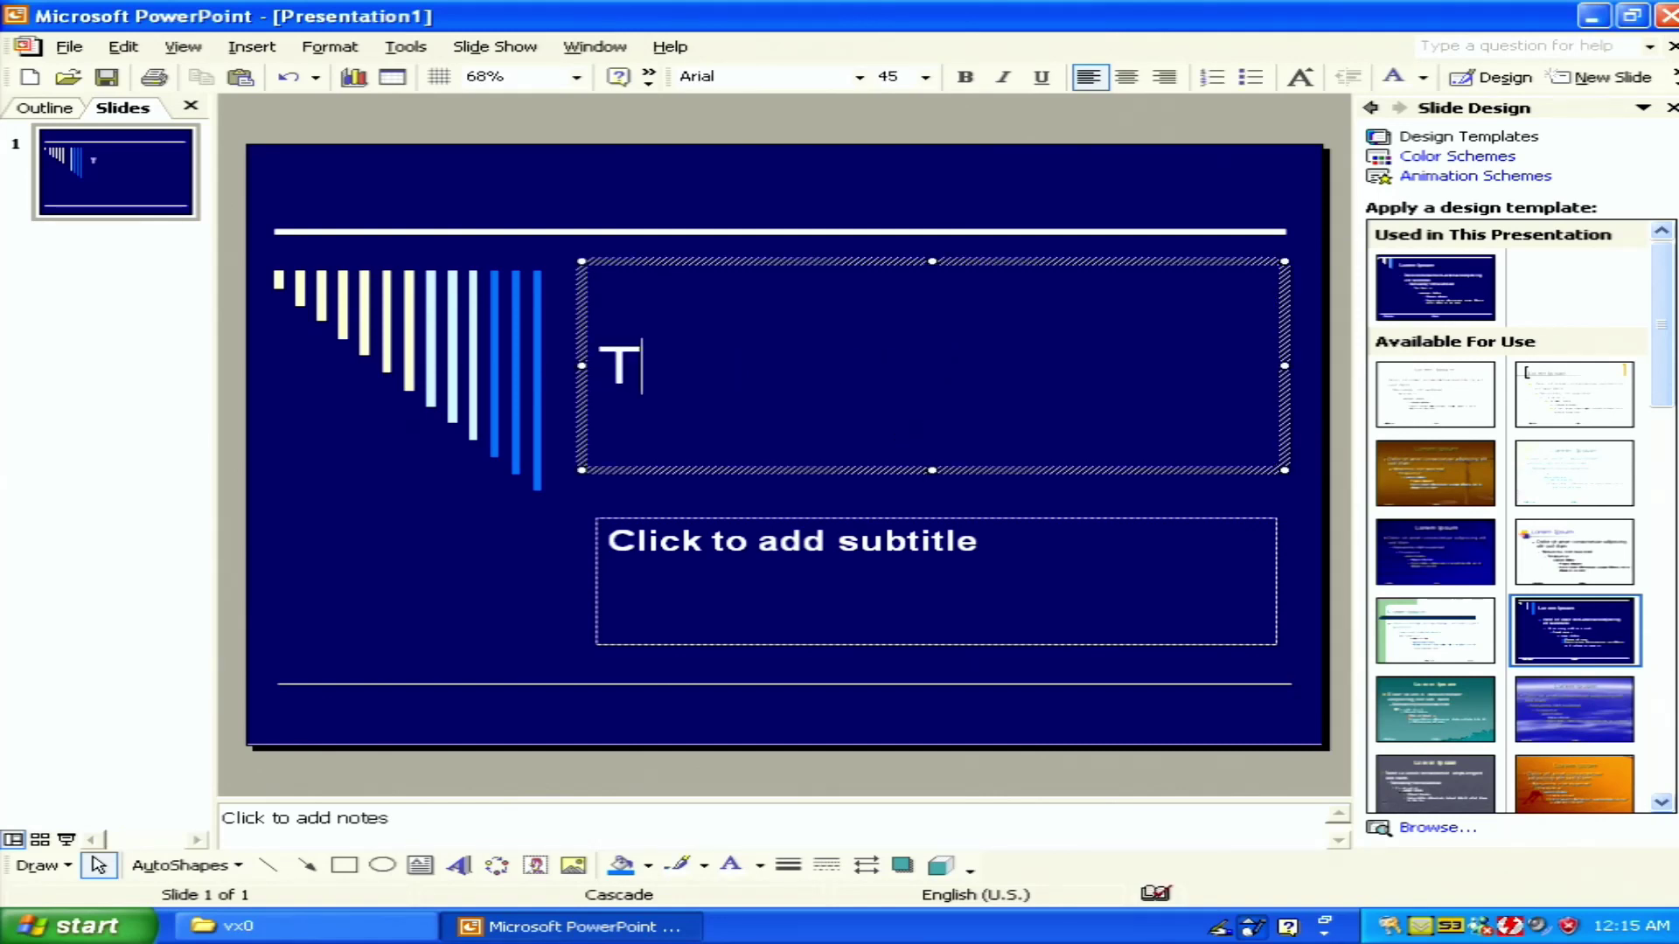
click(928, 525)
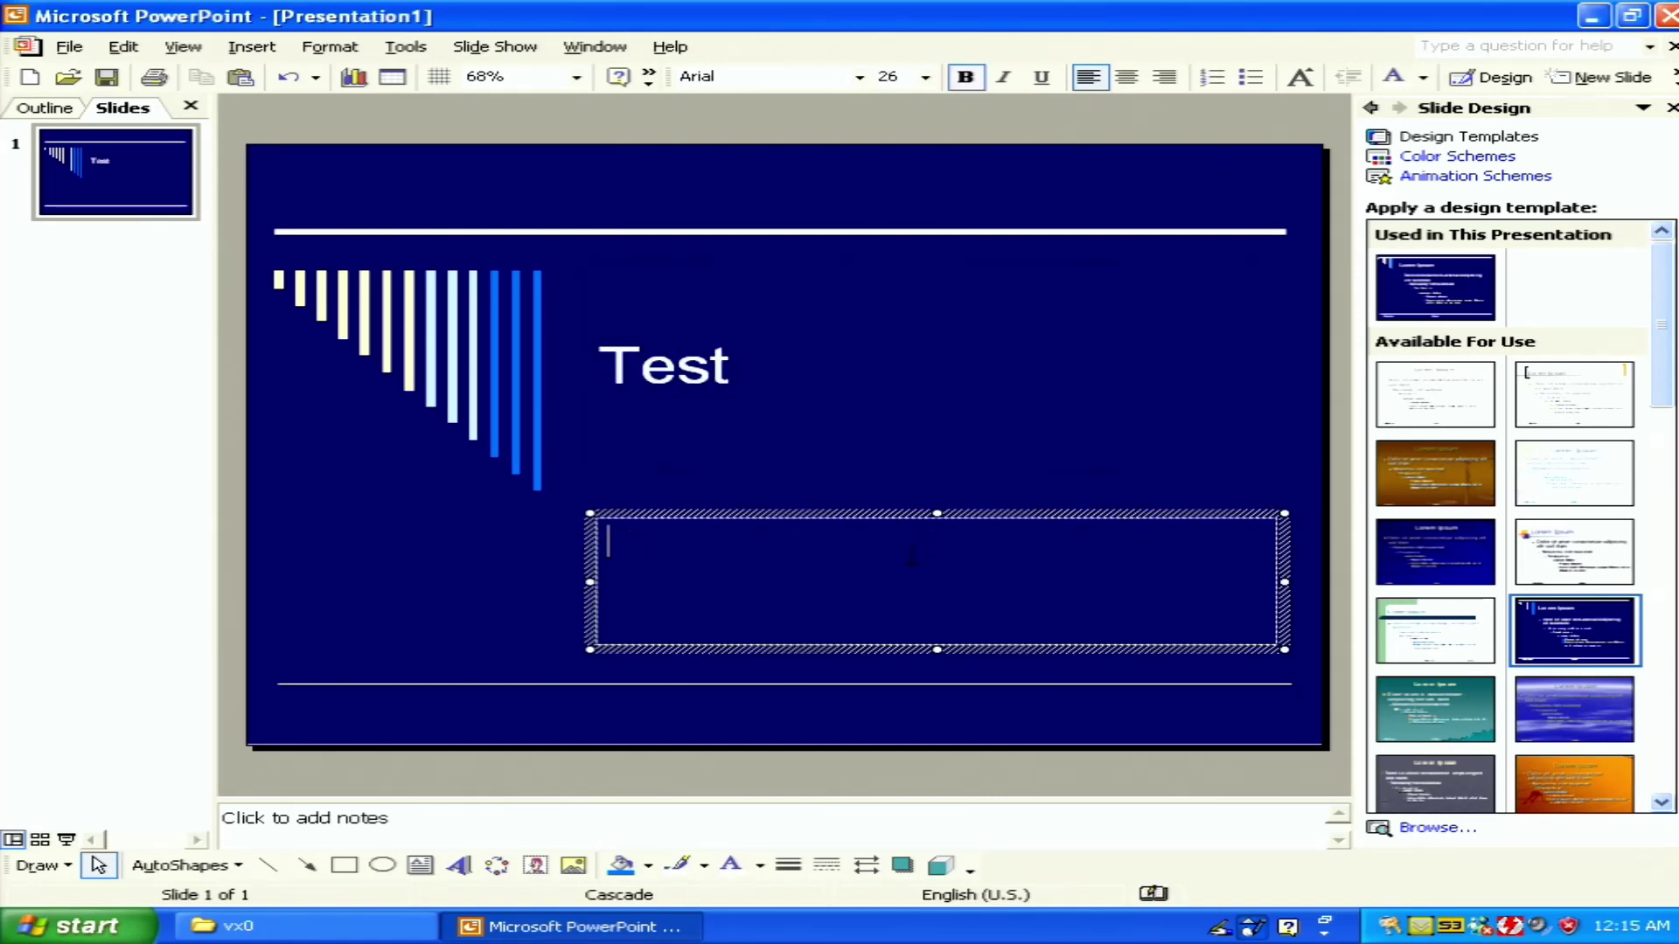
text(Not bad)
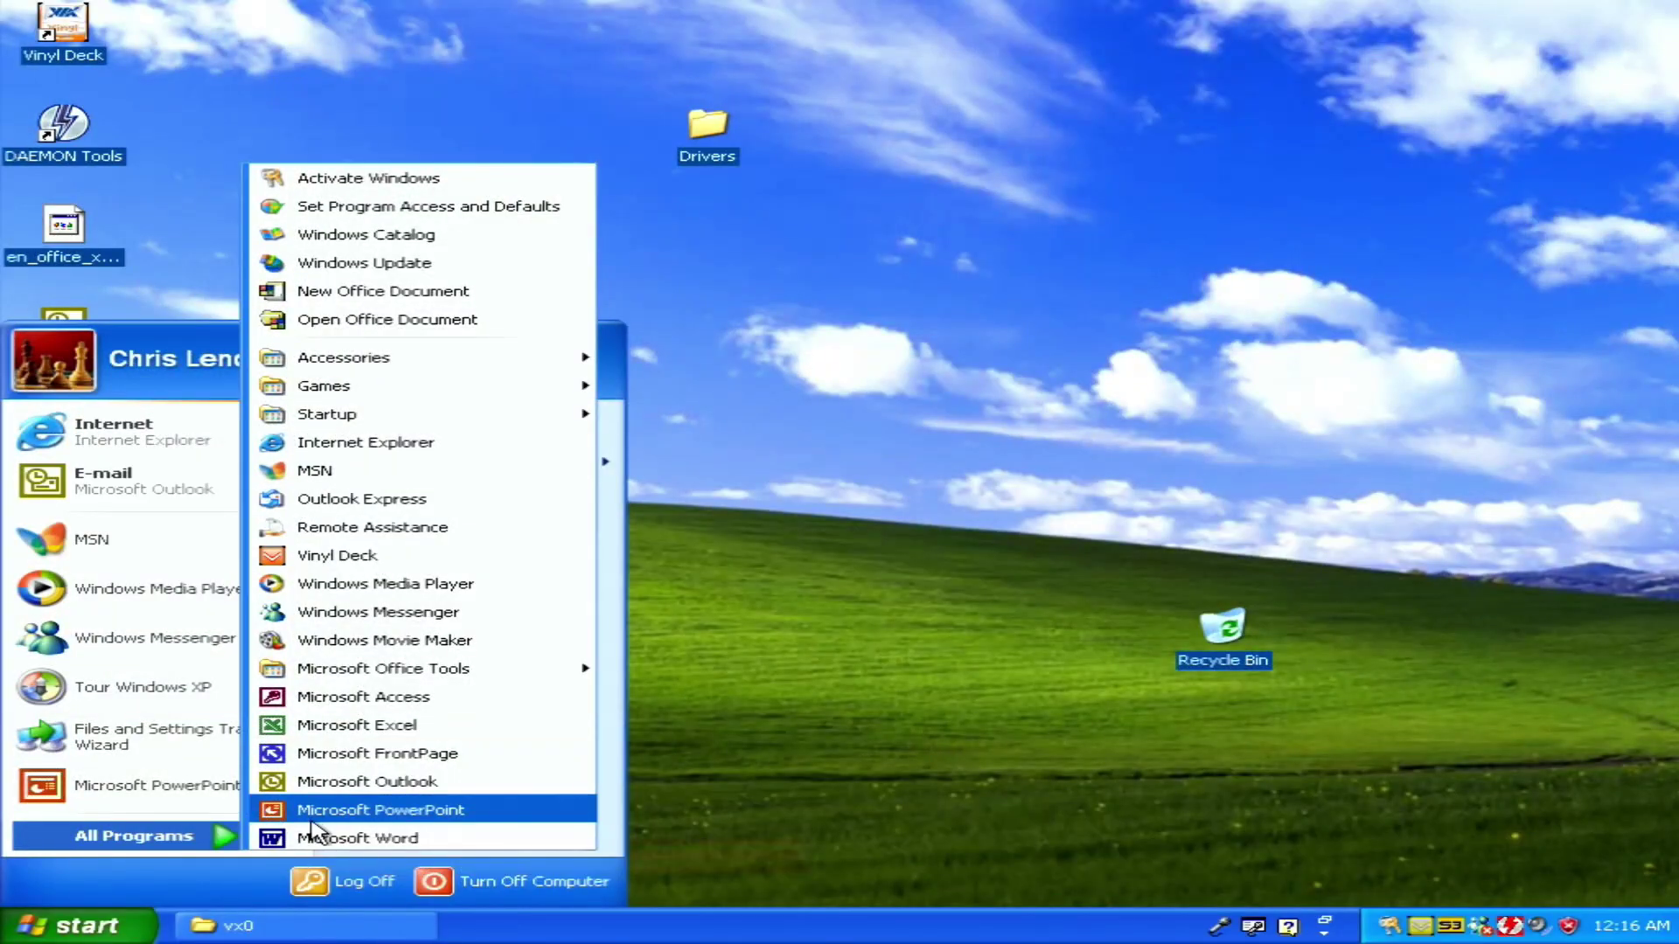
Launch Word, type the opening text in a new document, then start the petst9 setup
click(312, 836)
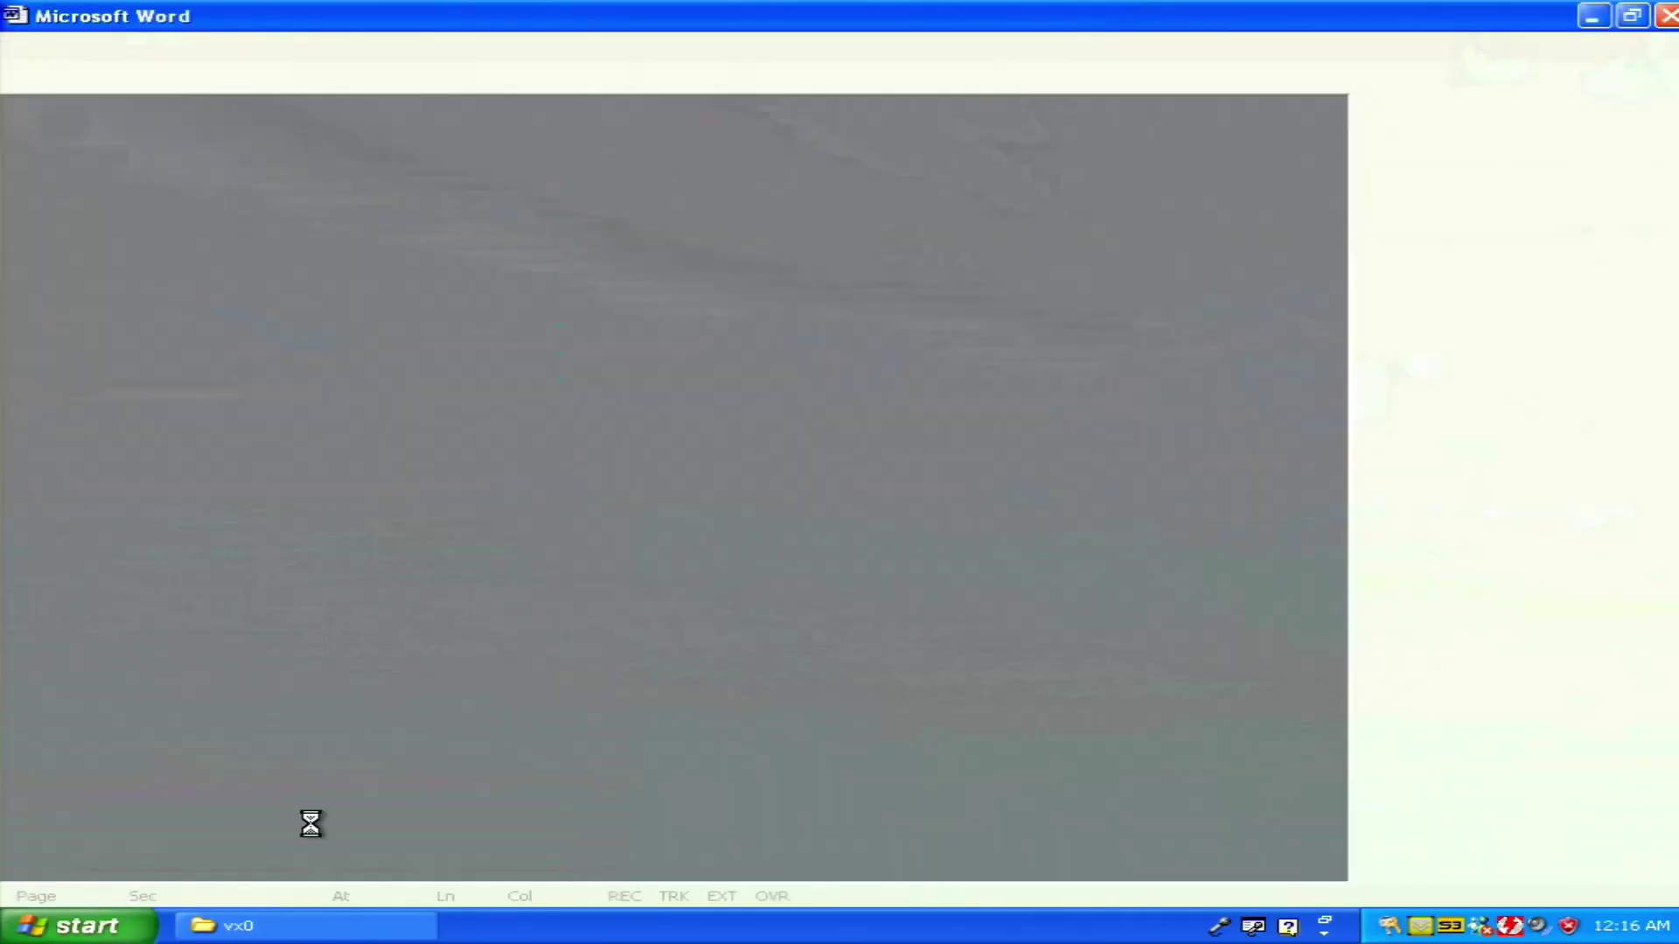
text(Goo)
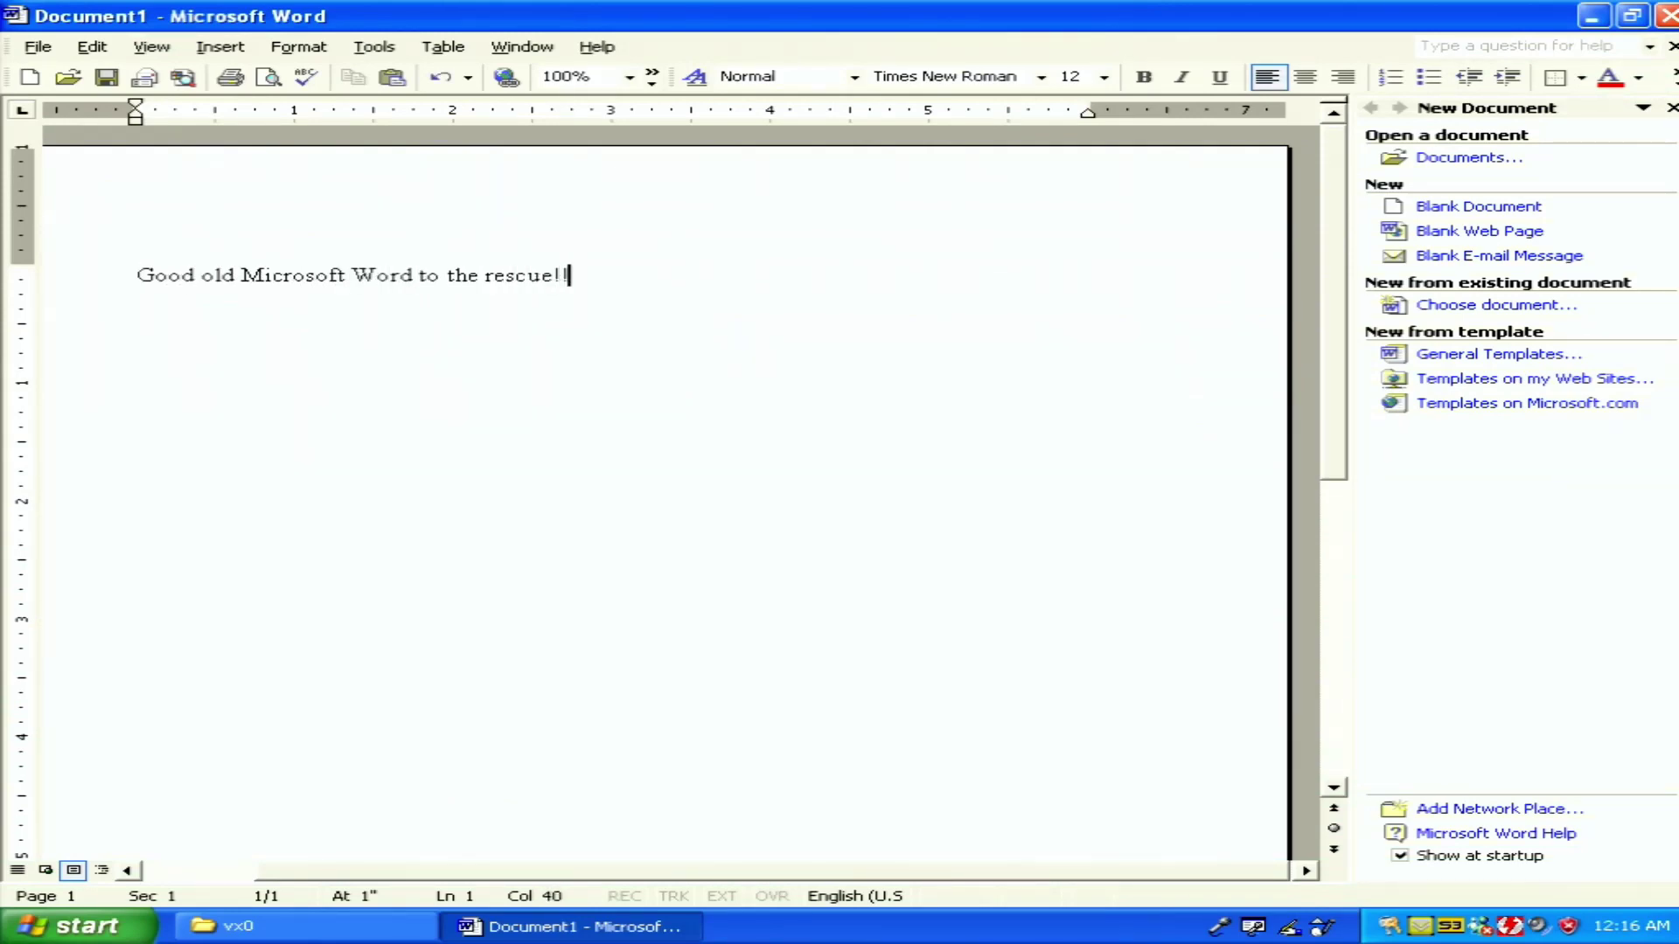
text(Looking good!!)
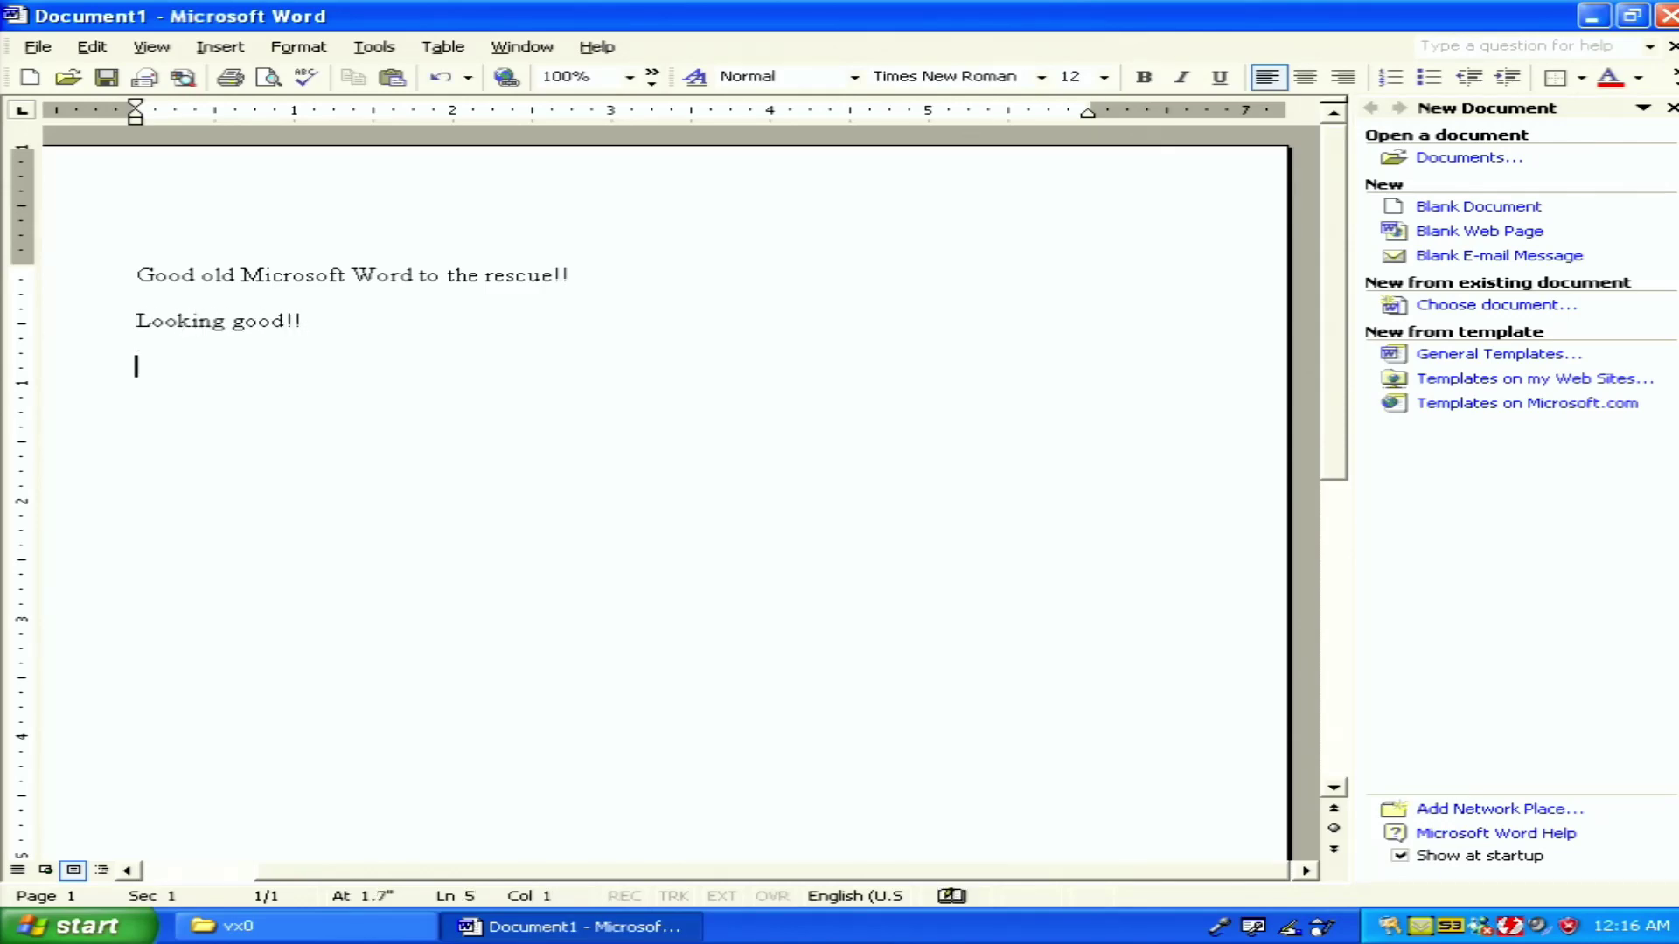
double_click(64, 424)
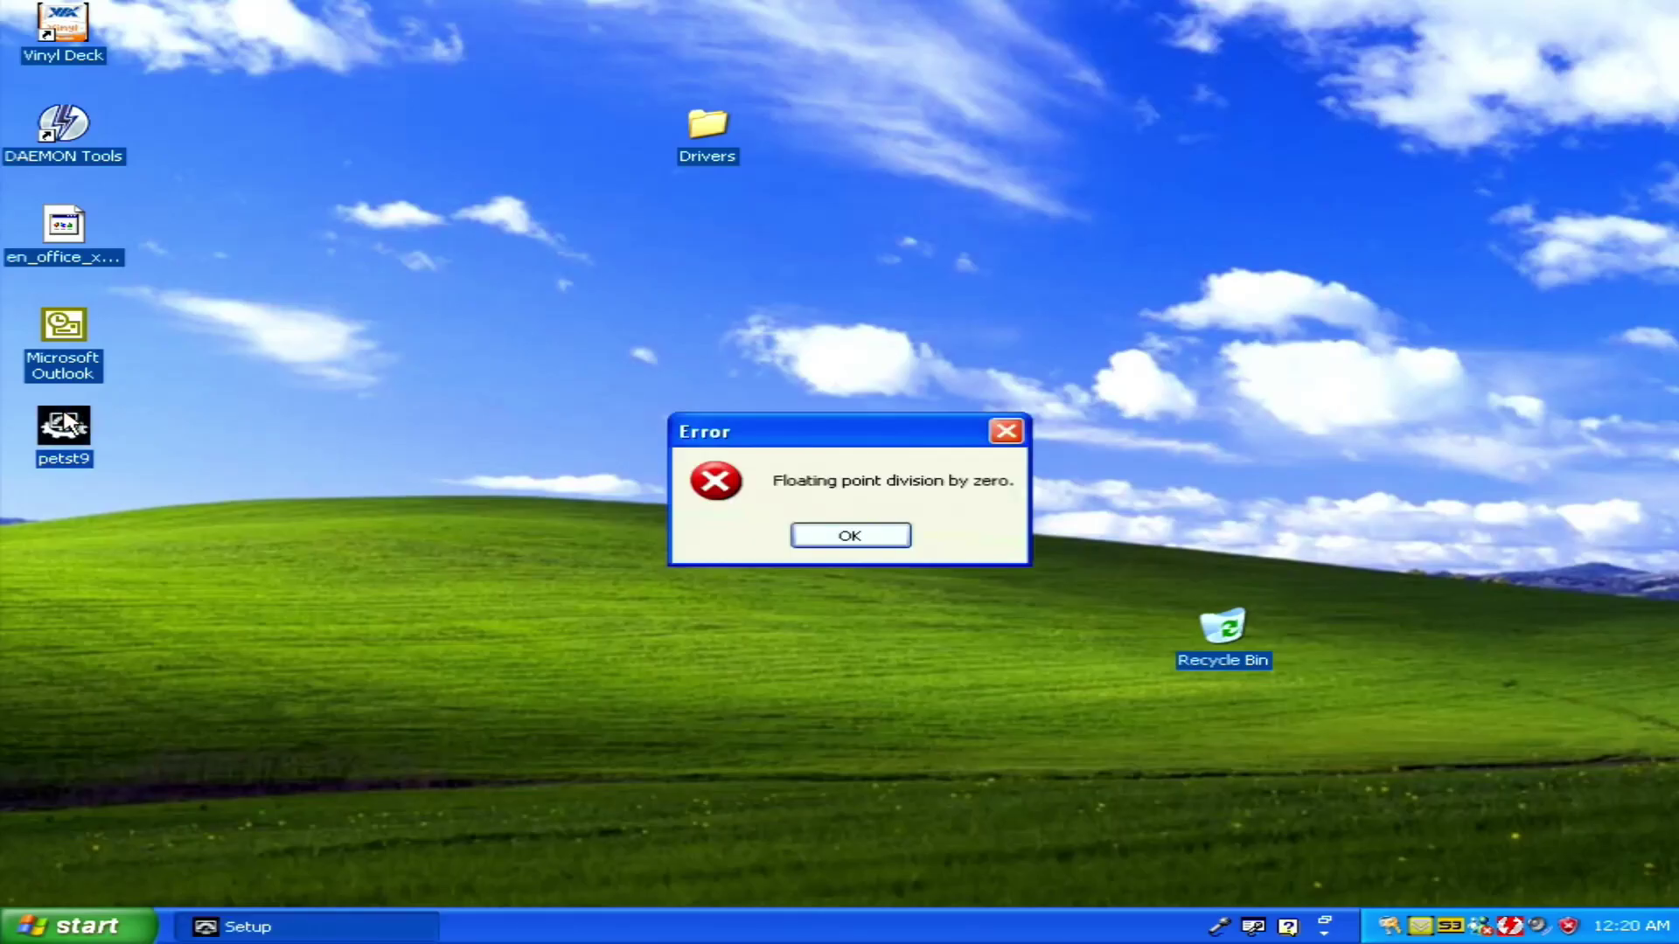
Dismiss the floating point division error and finish PerformanceTest 8 setup, launching it
click(847, 540)
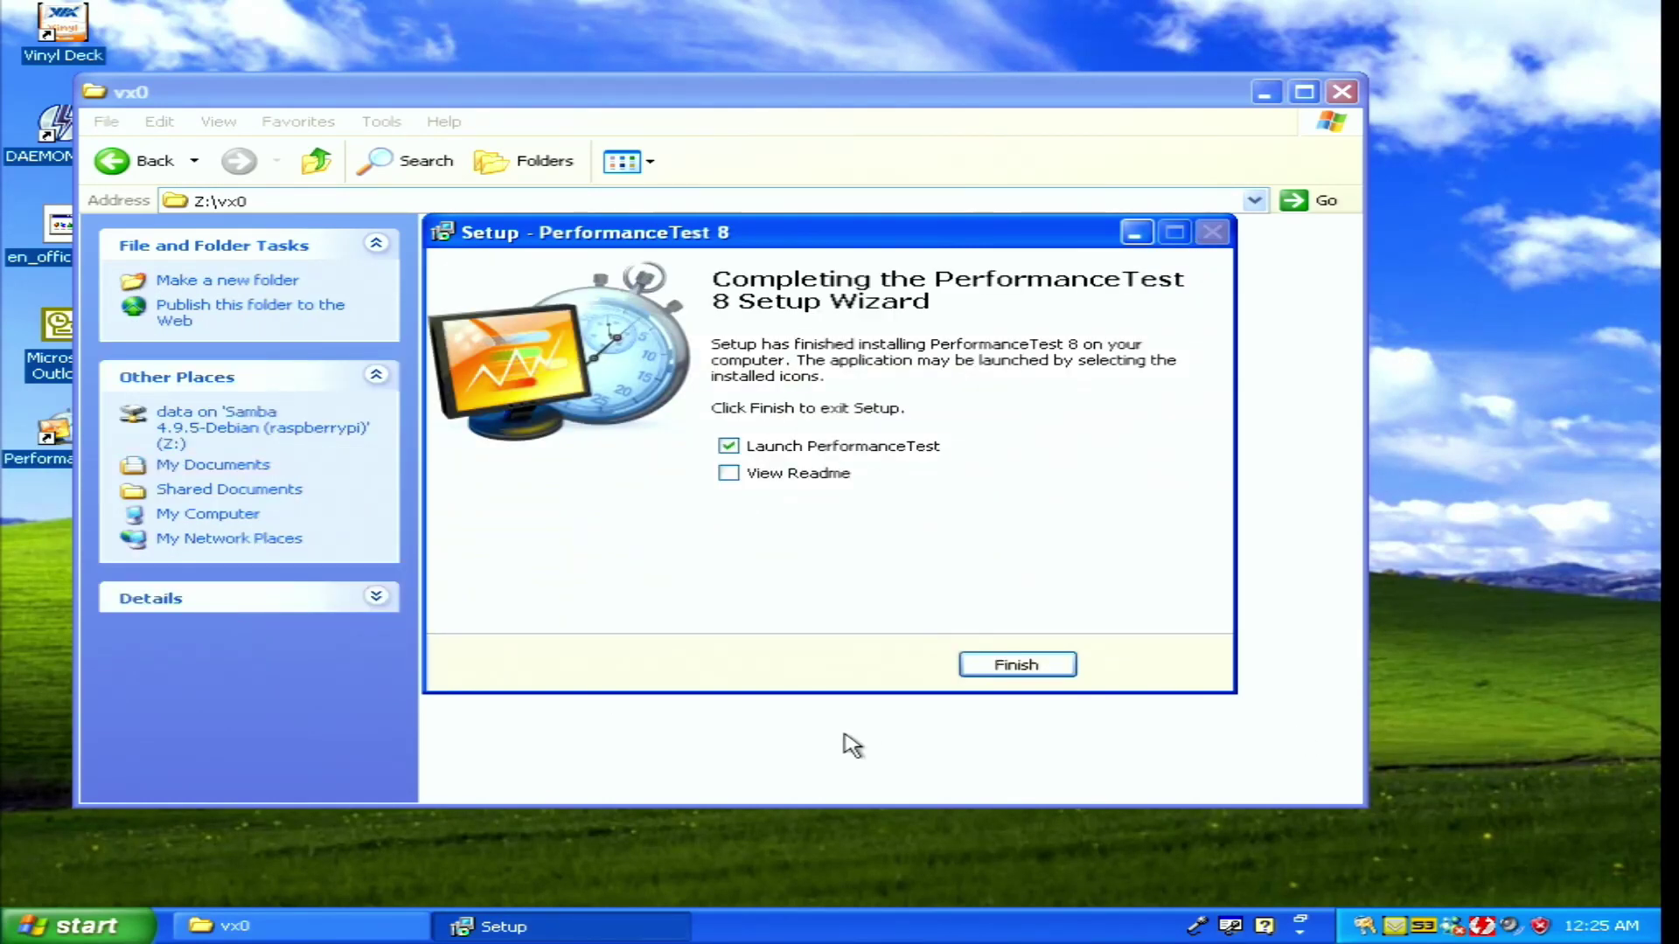
click(991, 665)
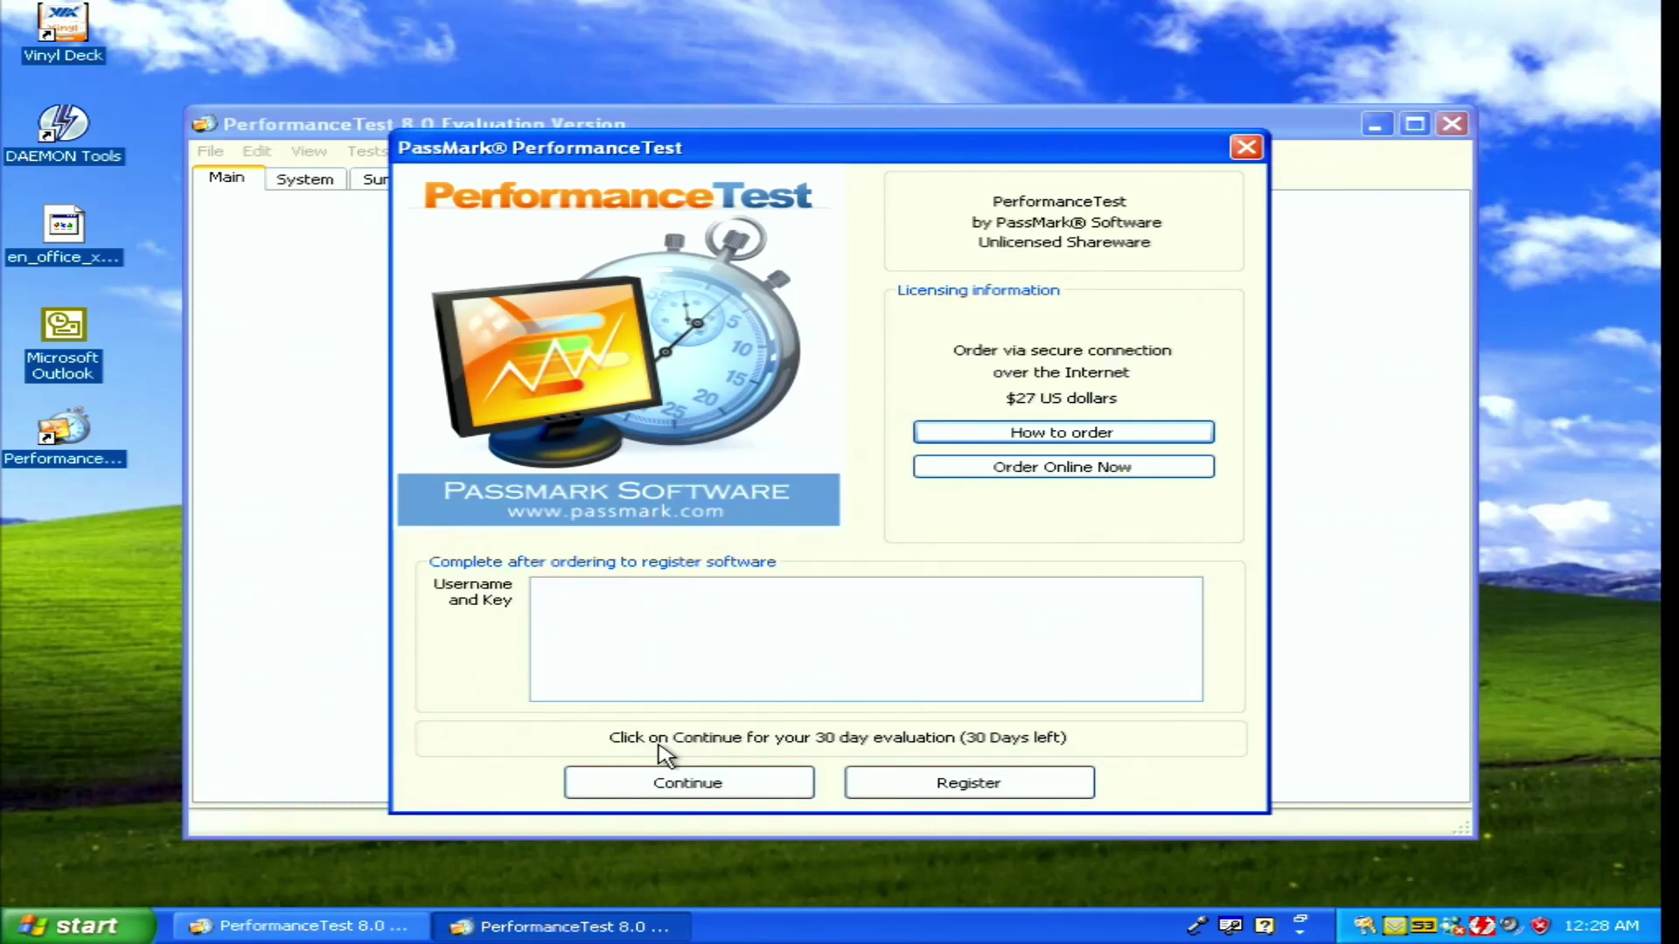
Continue the 30-day evaluation, run the benchmark, dismiss the warning, and keep waiting for memory tests
click(666, 781)
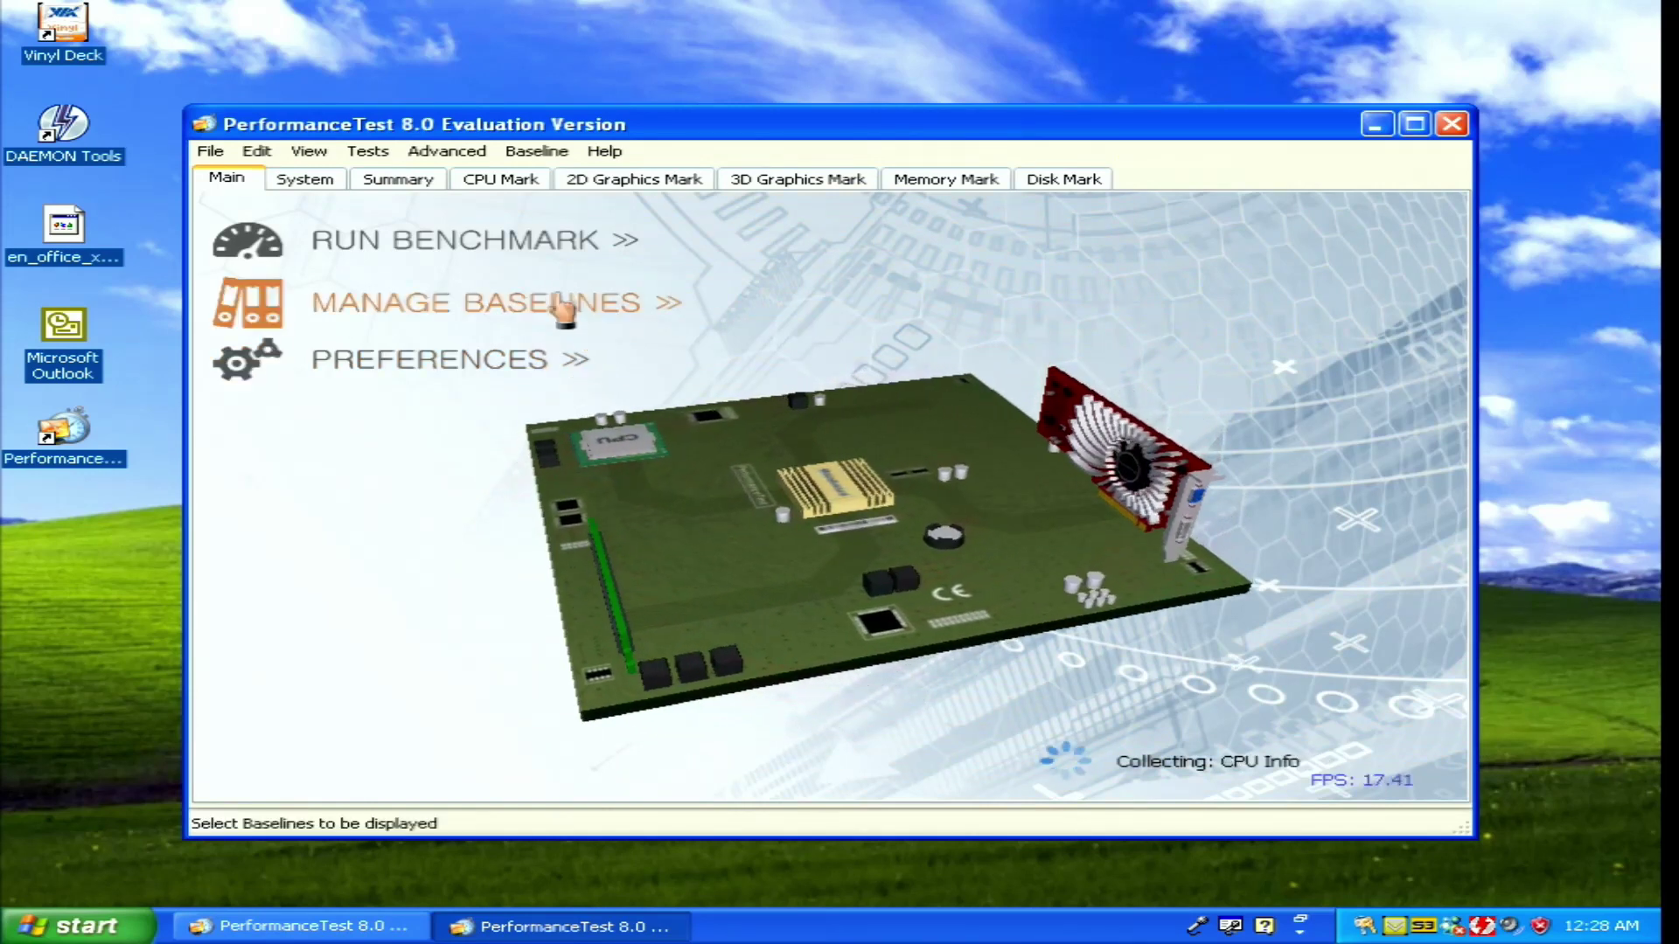
click(546, 252)
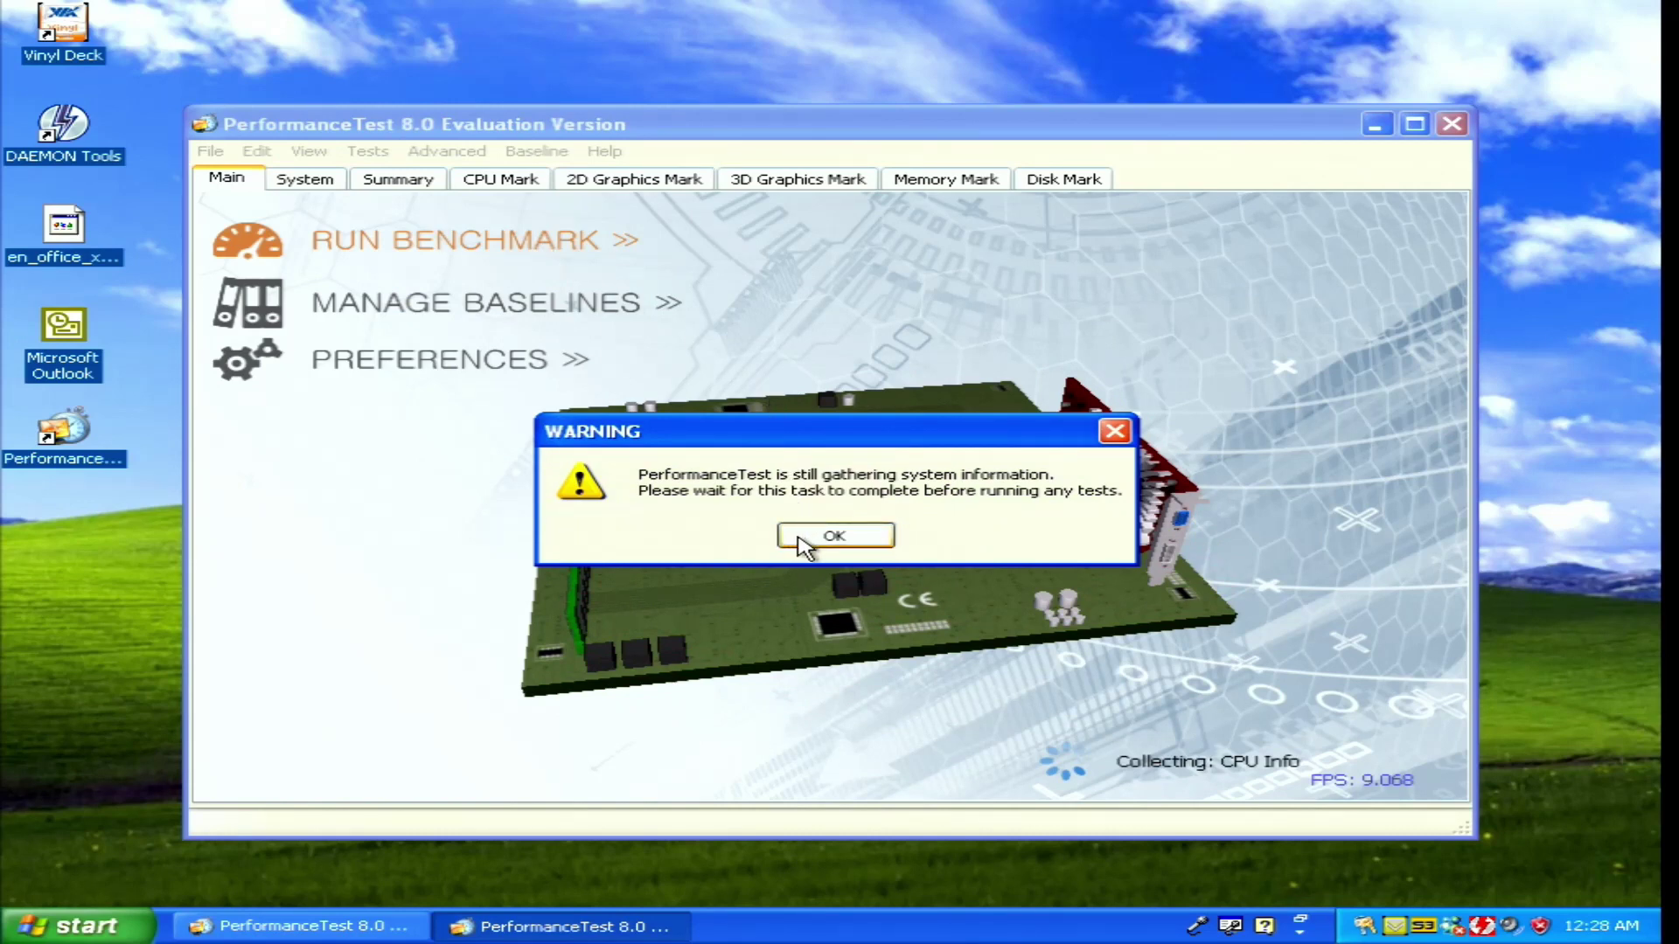
click(835, 536)
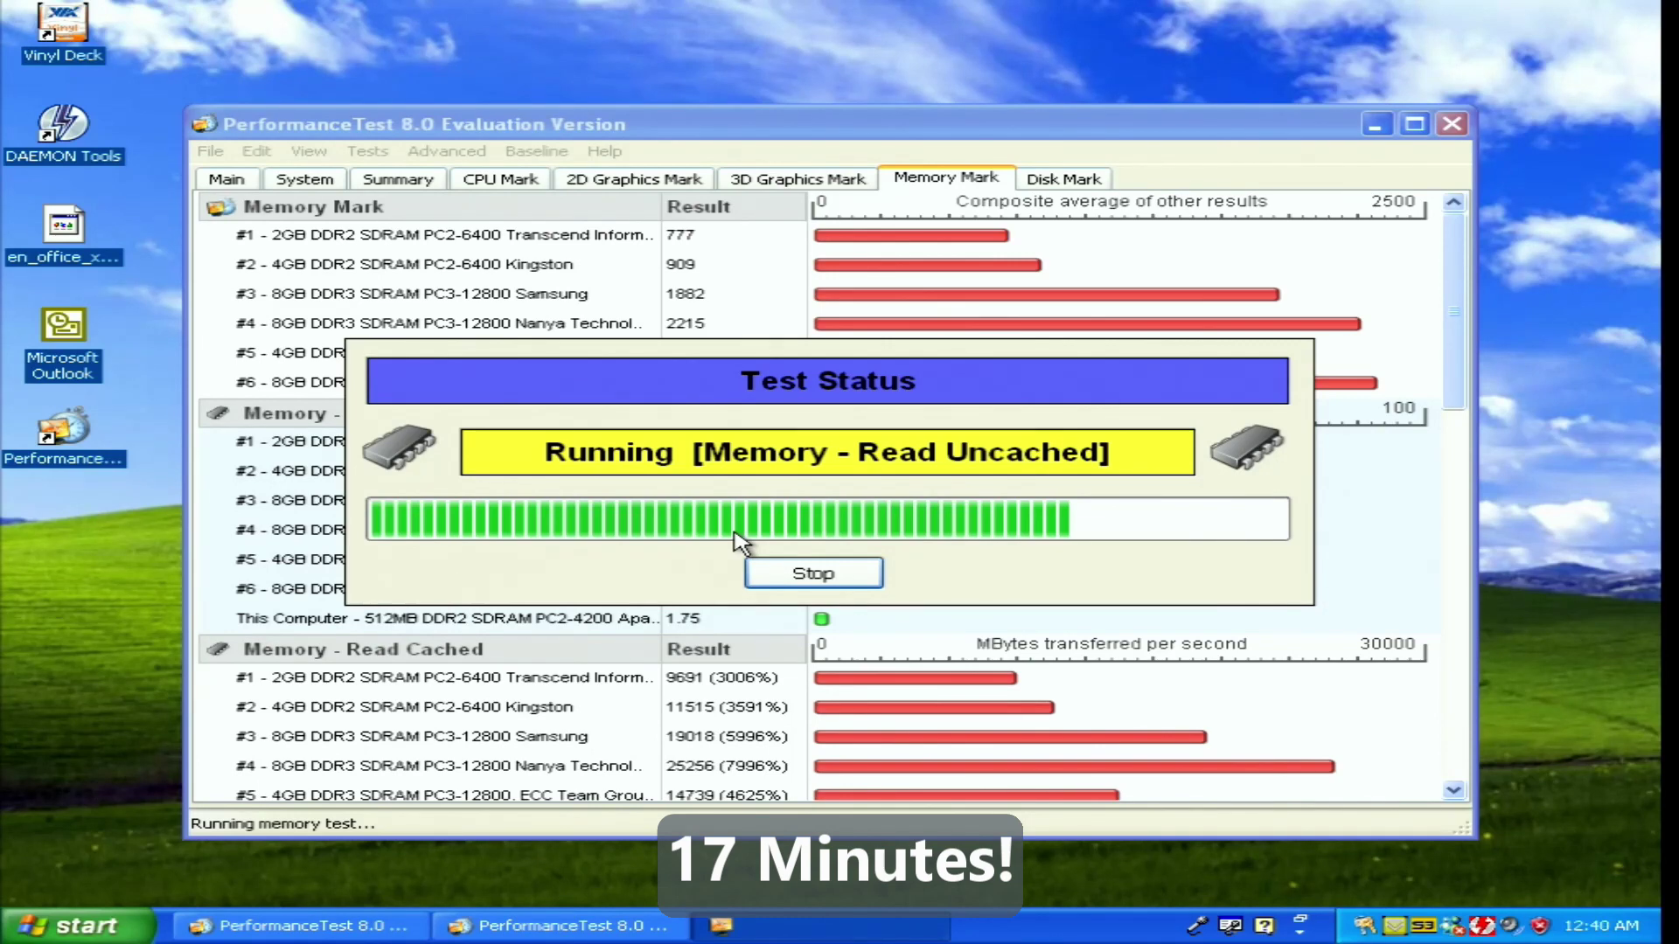
click(768, 548)
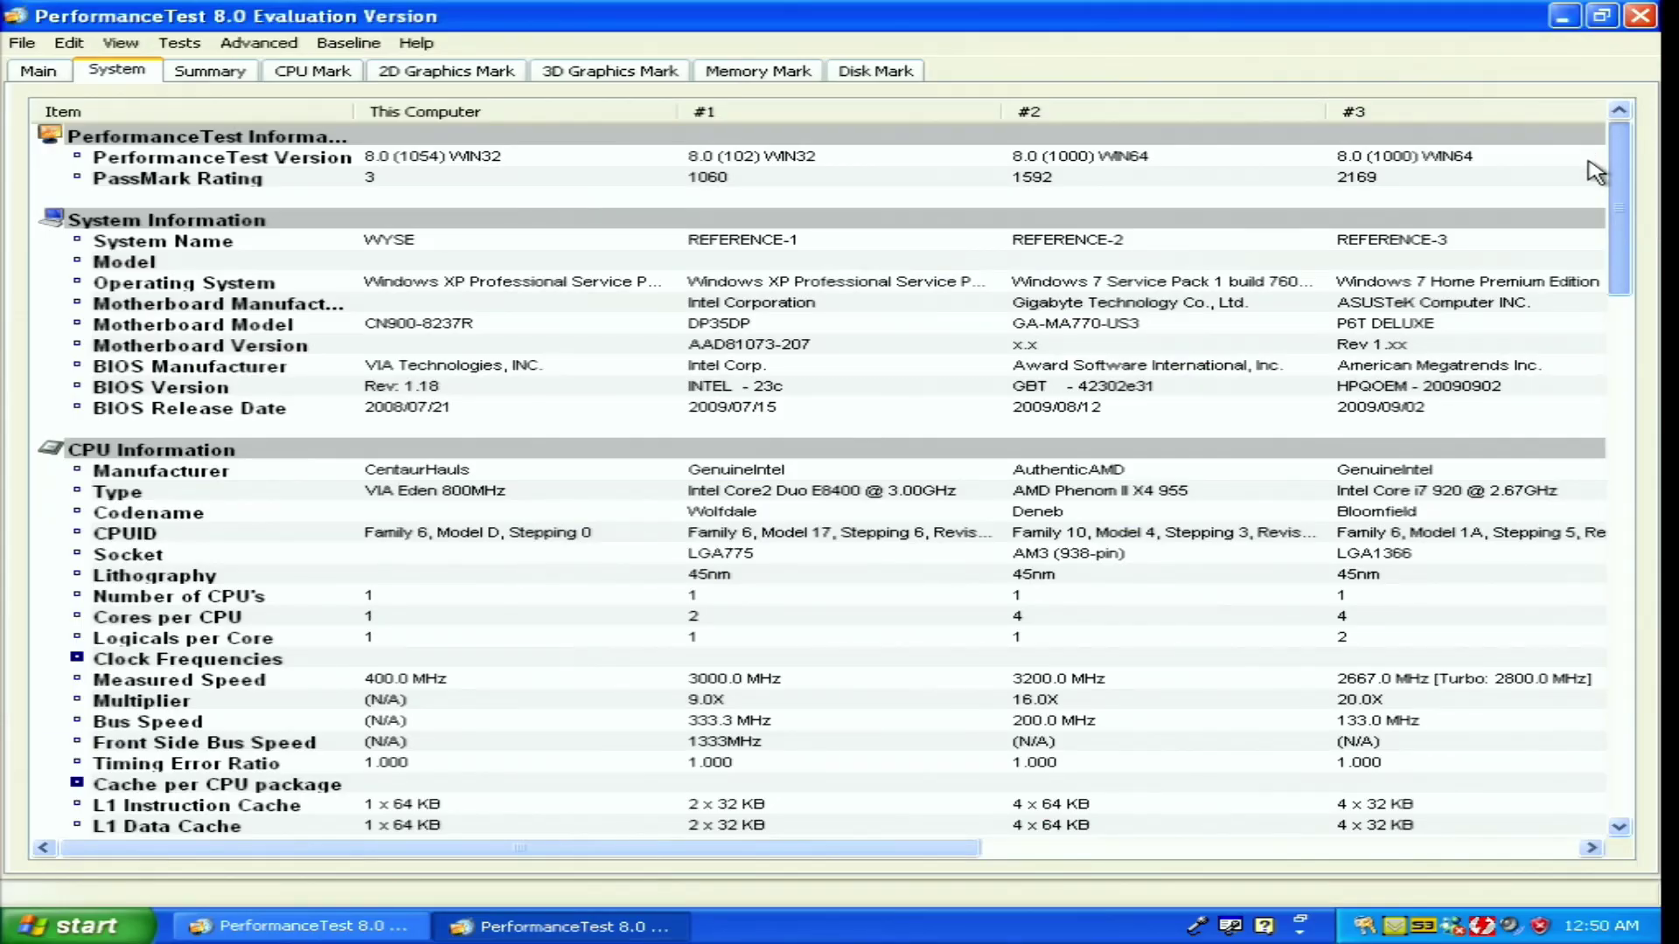
Scroll the System comparison table past memory slots down to the Drive Information section
scroll(1596, 181, down, 2)
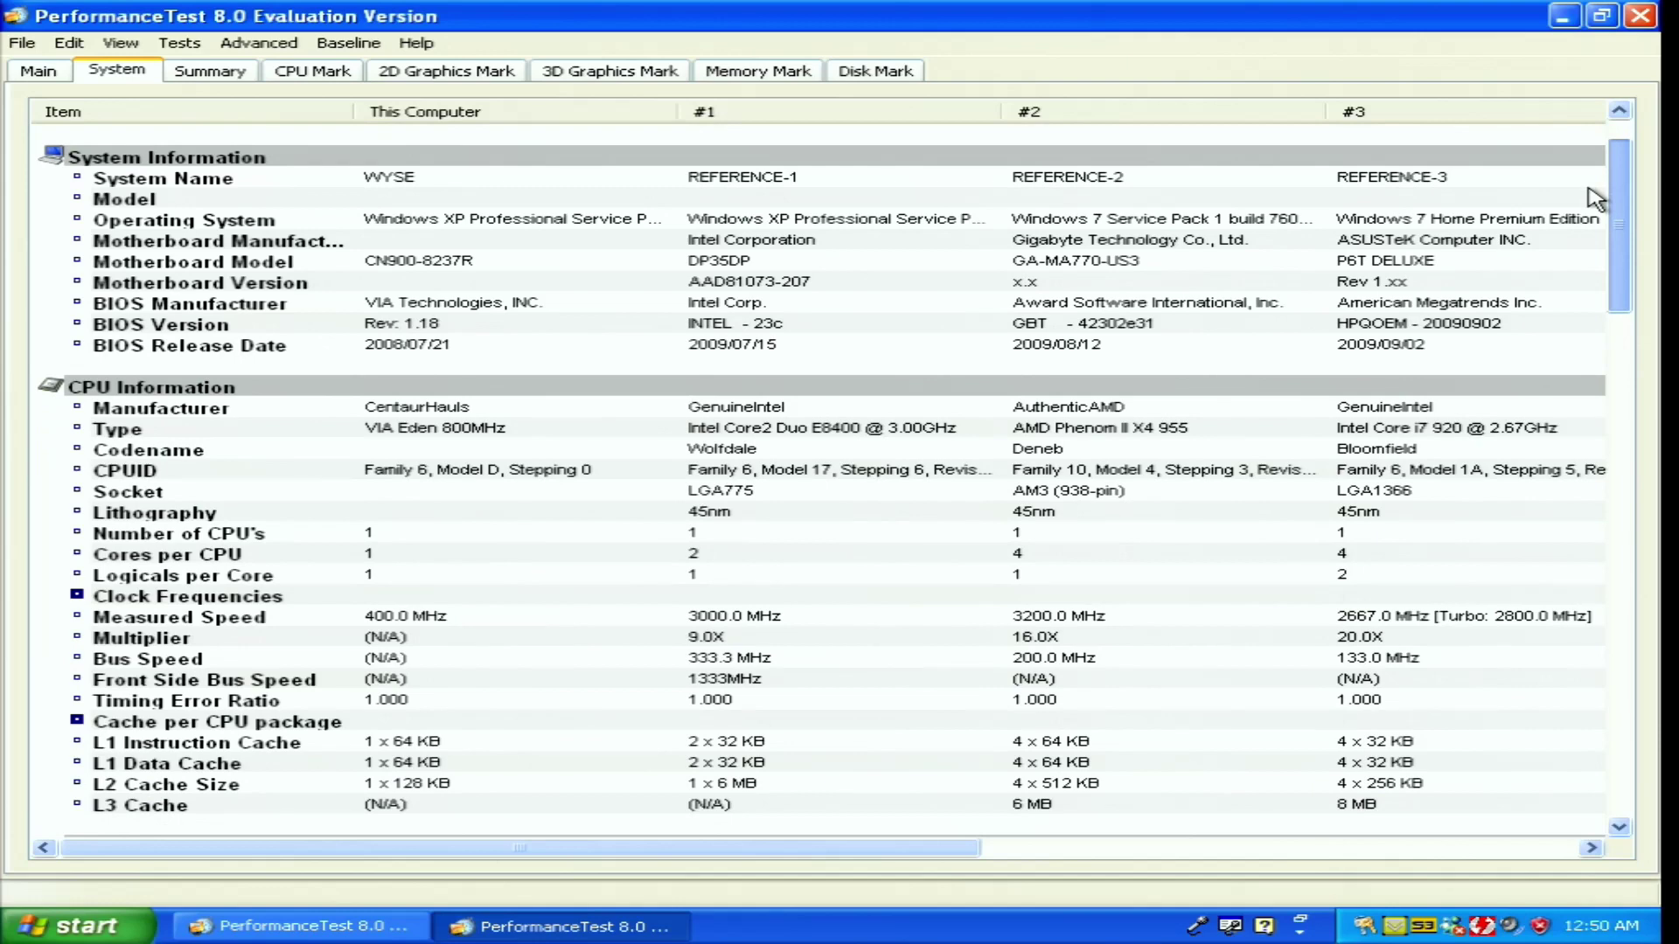
scroll(1596, 200, down, 1)
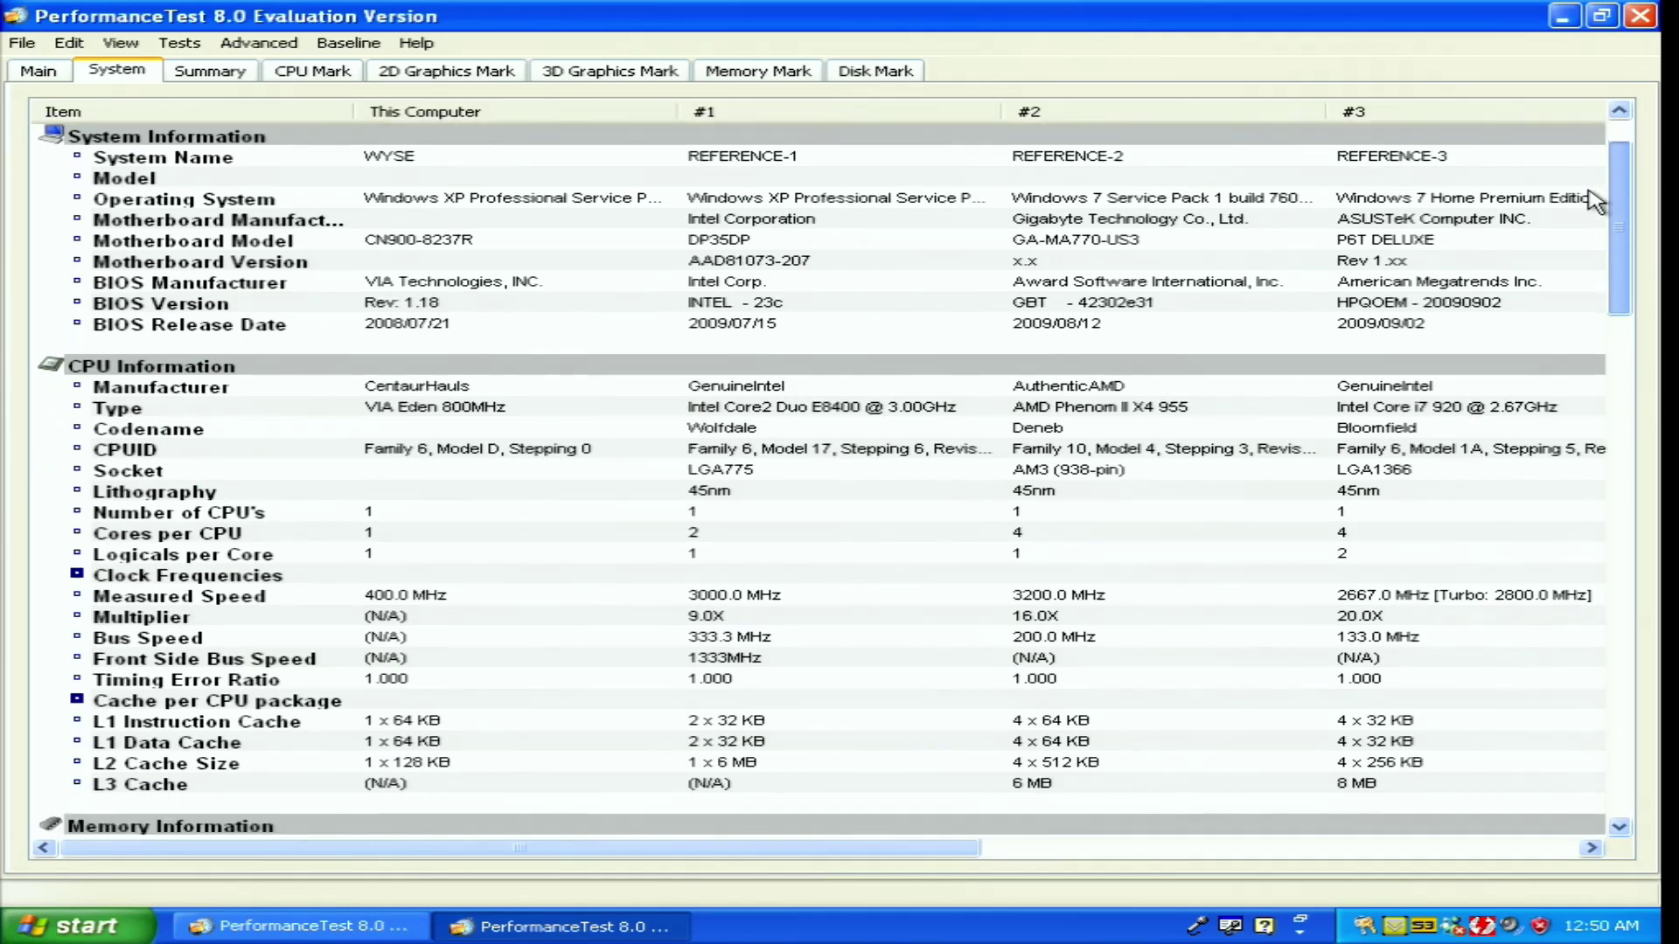
scroll(1596, 199, down, 4)
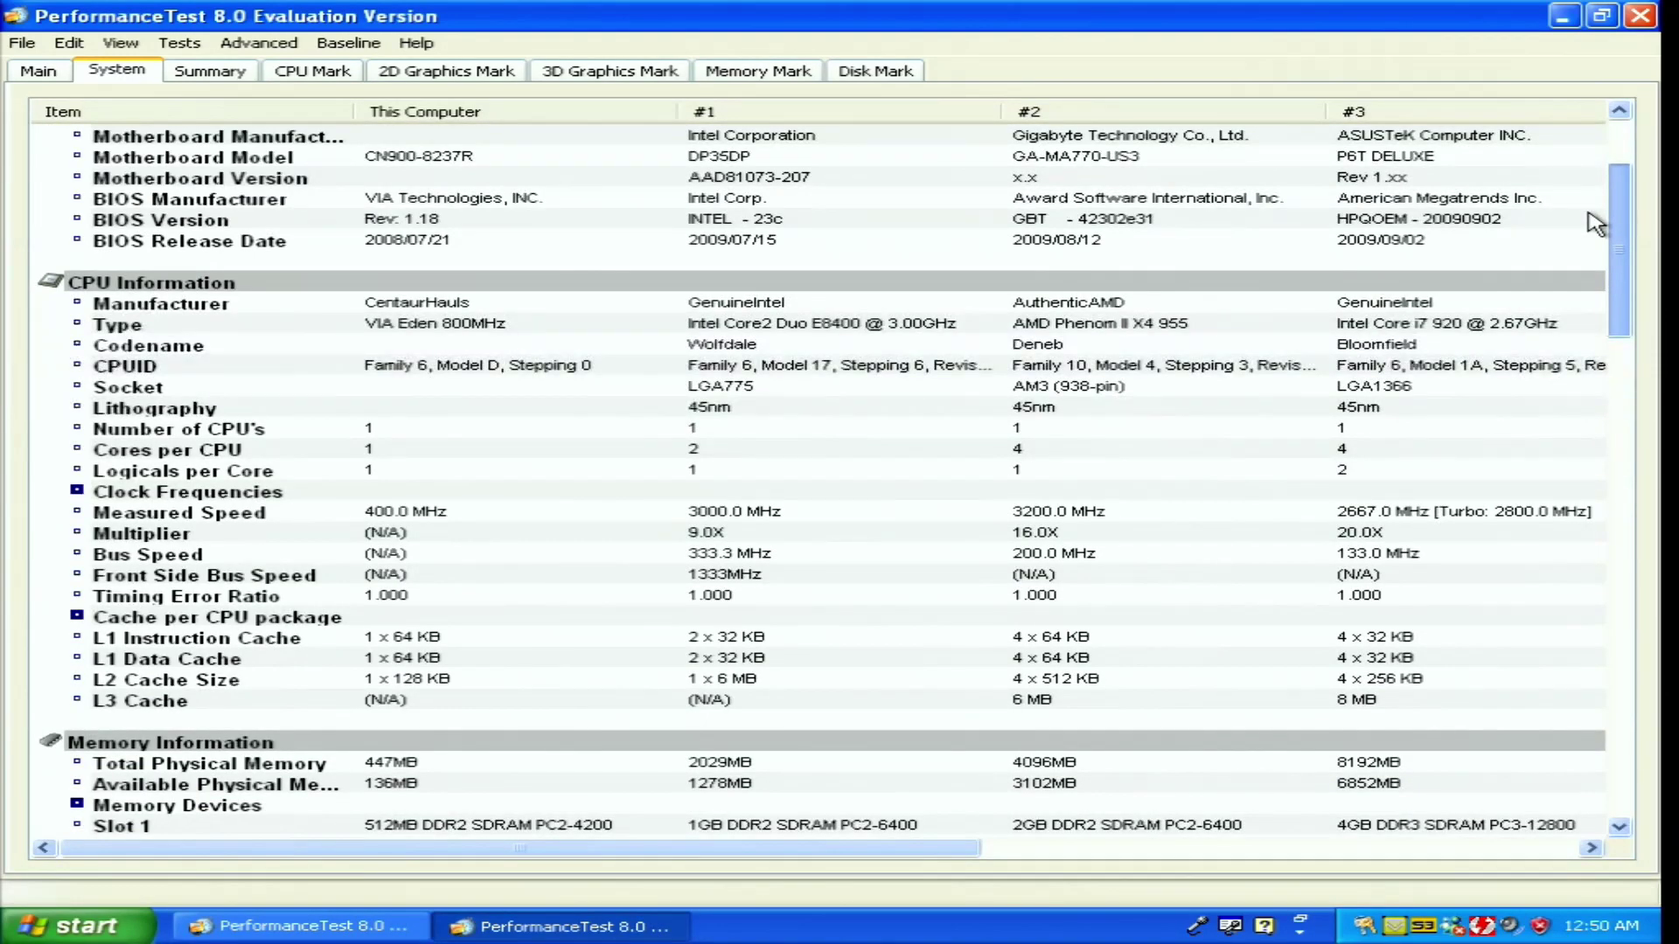
scroll(1594, 223, down, 8)
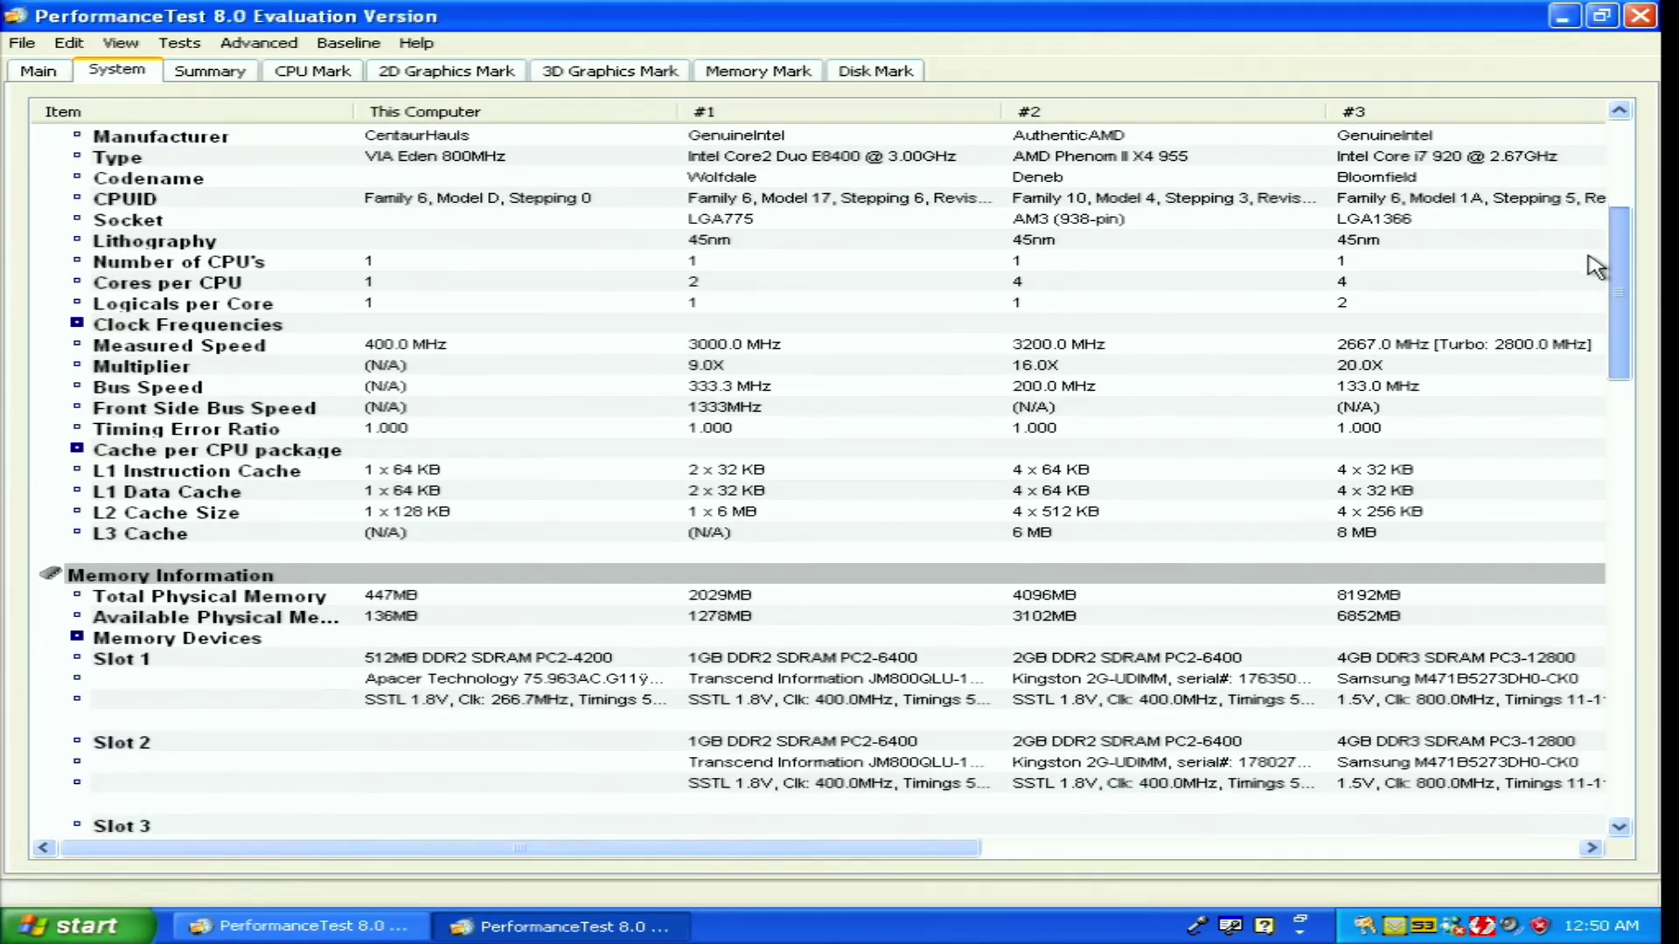
drag(1589, 256, 1590, 429)
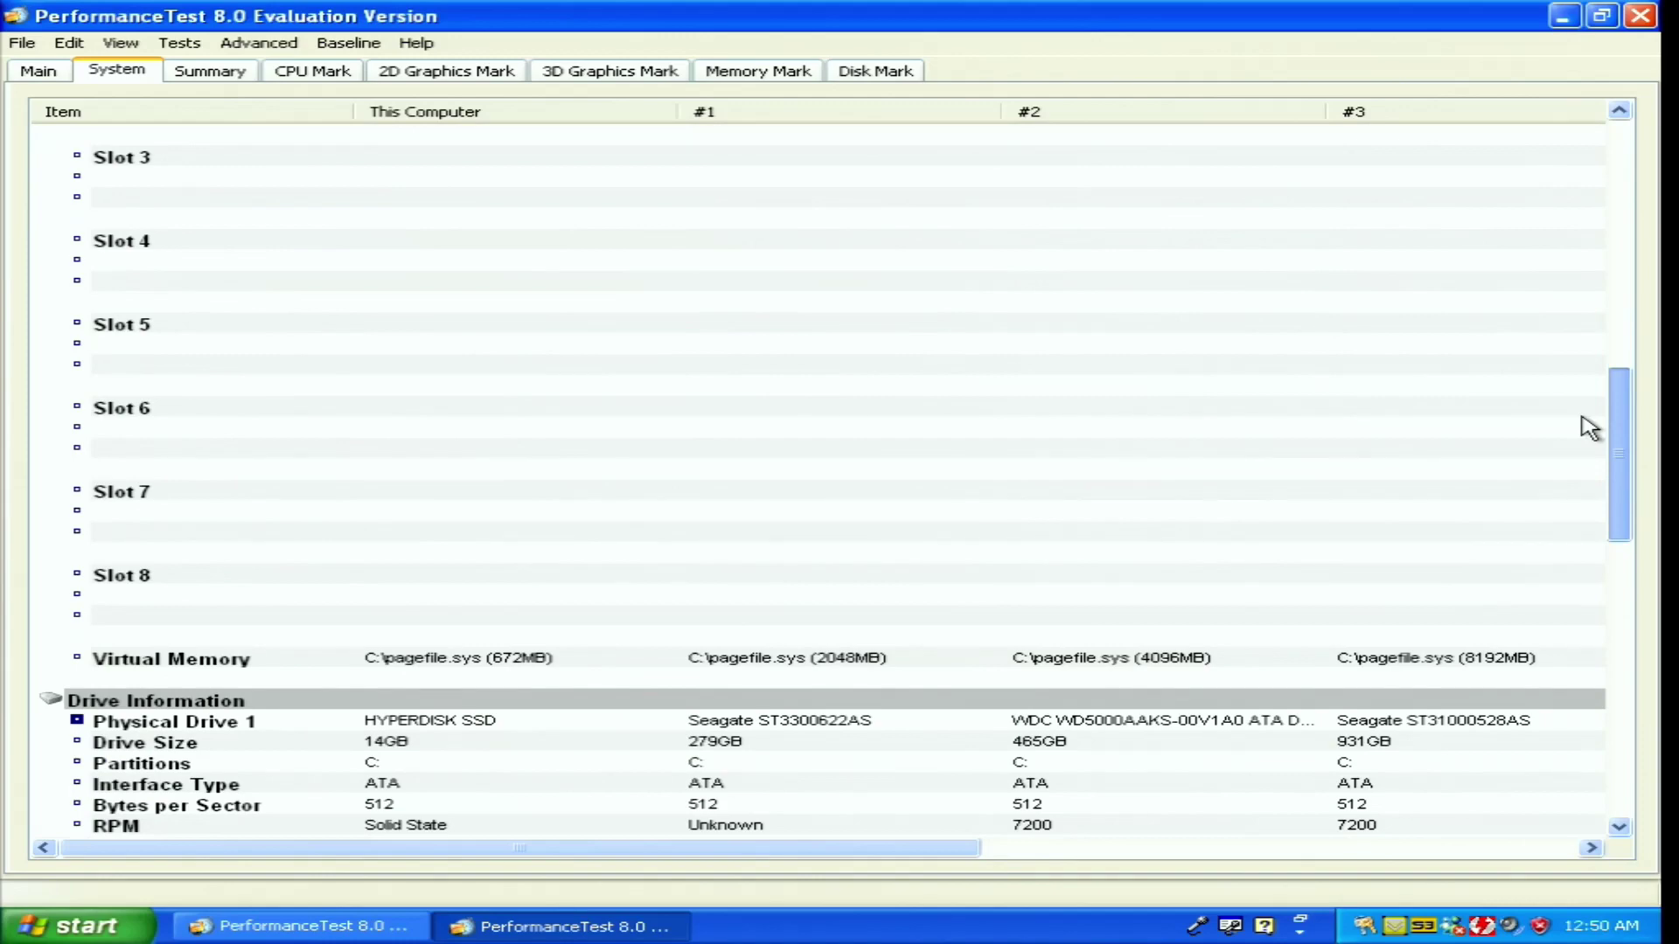
key(ctrl+Tab)
Scroll through the Summary charts, including the 2D Graphics Mark of 28.5, then show CPU Mark details
scroll(1644, 330, down, 1)
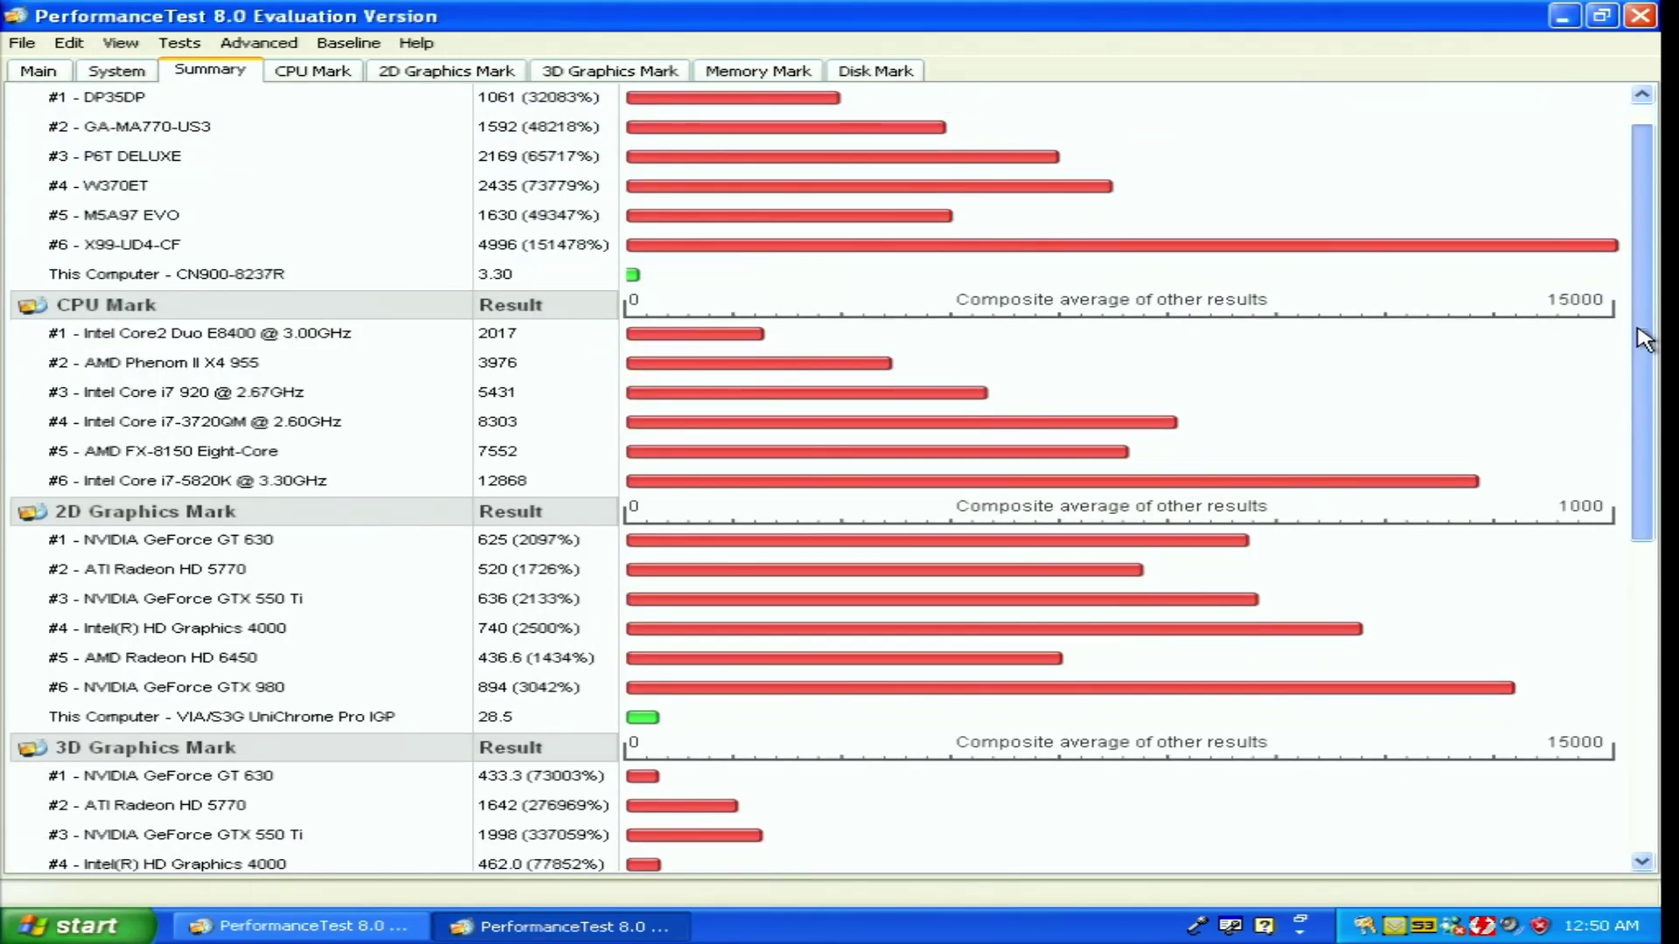
scroll(1644, 339, down, 1)
drag(1644, 359, 1644, 369)
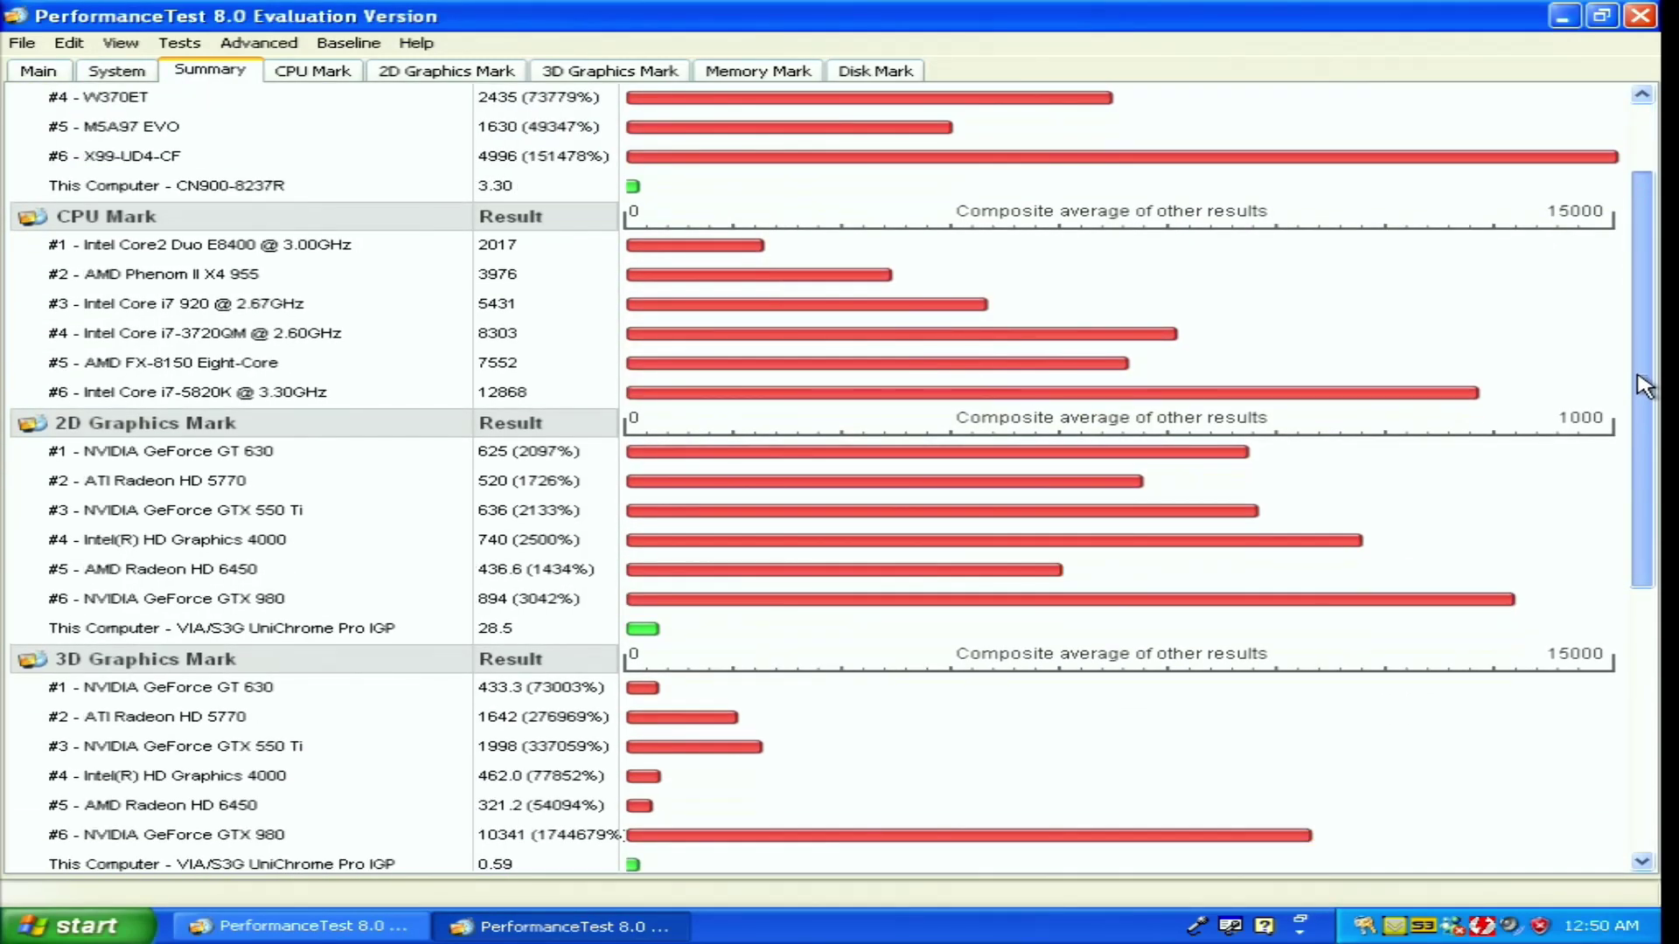
drag(1644, 384, 1574, 628)
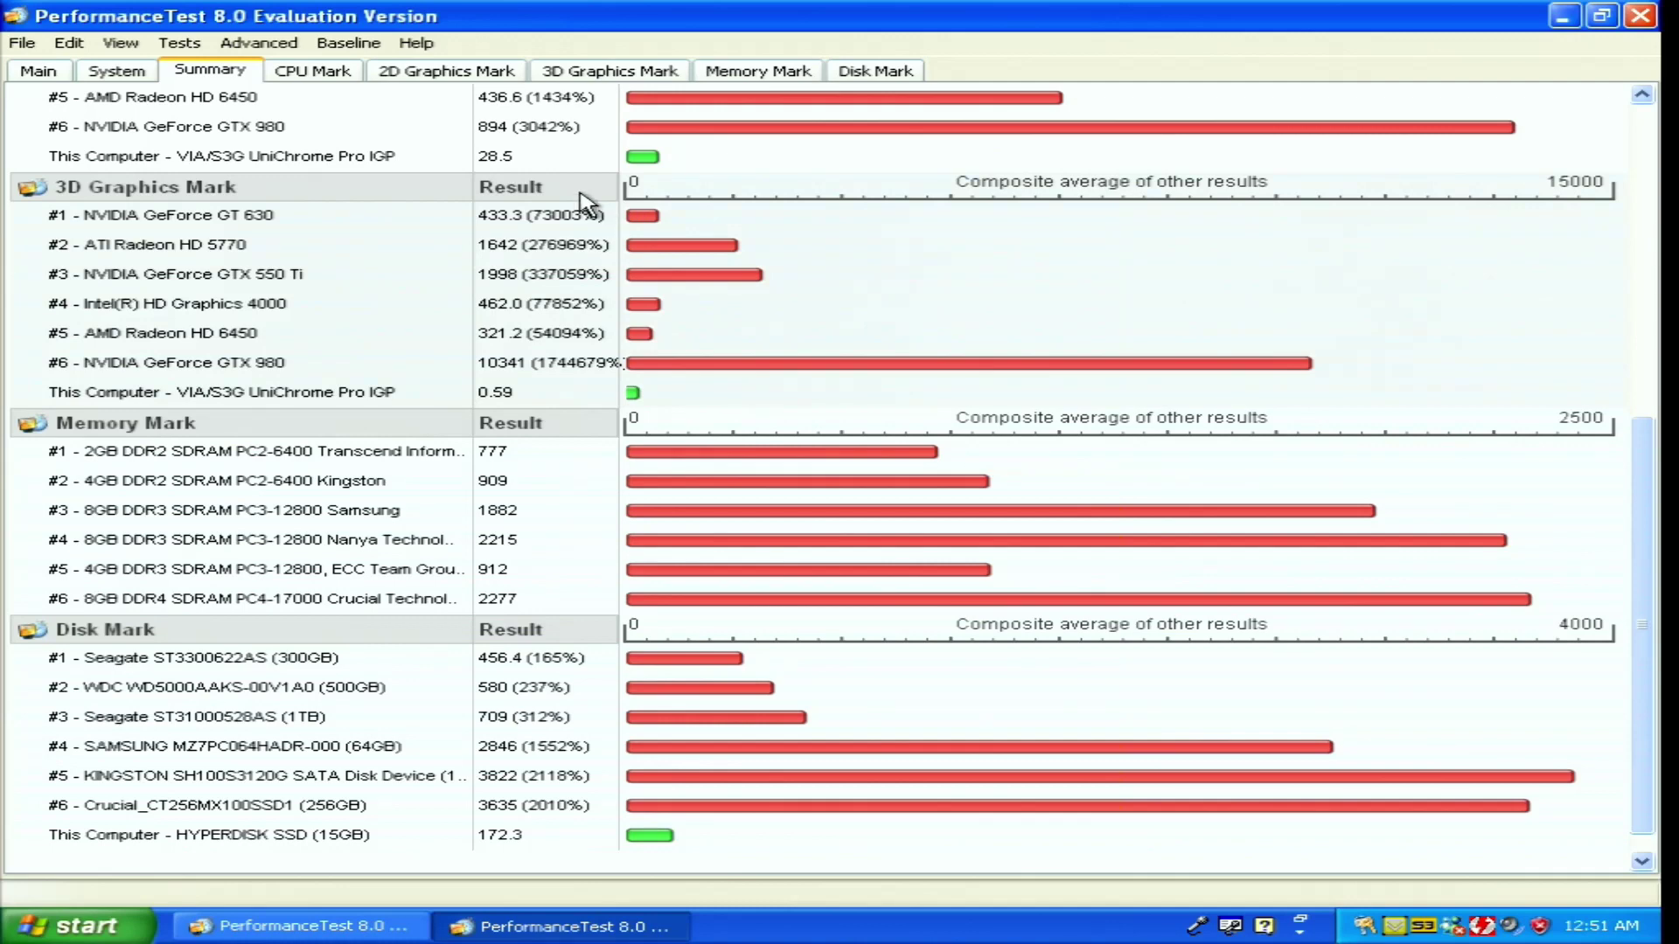
click(343, 79)
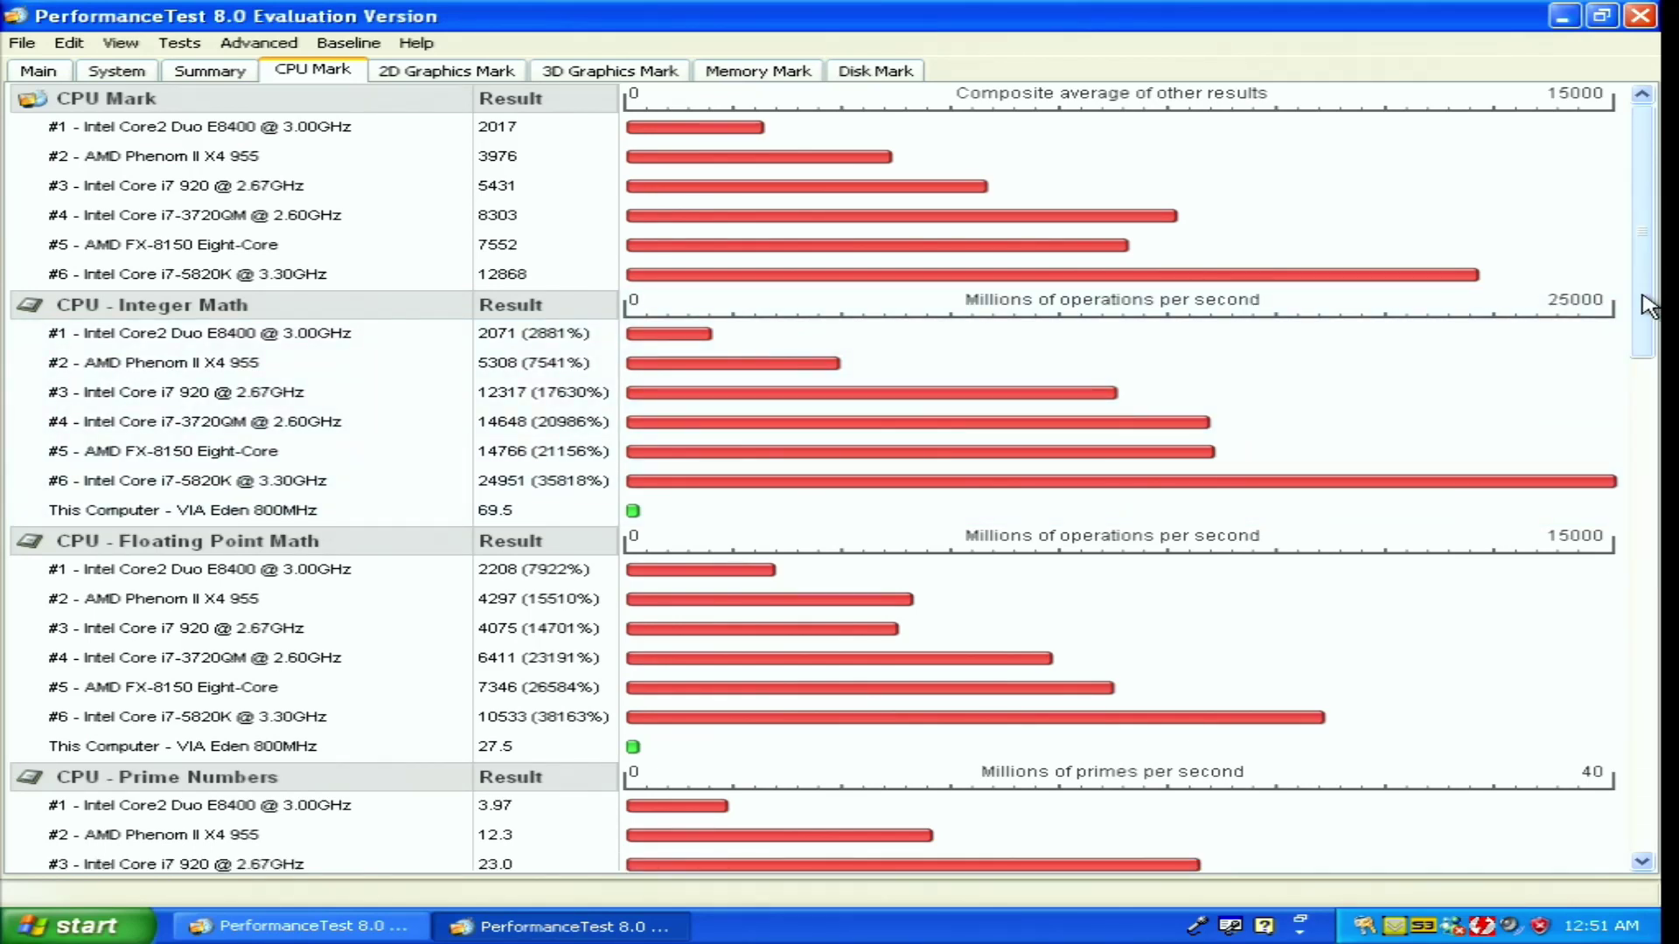
Scroll the CPU Mark page down to Compression 43.1, Physics 4999 and Single Threaded 53.1
drag(1648, 306, 1599, 798)
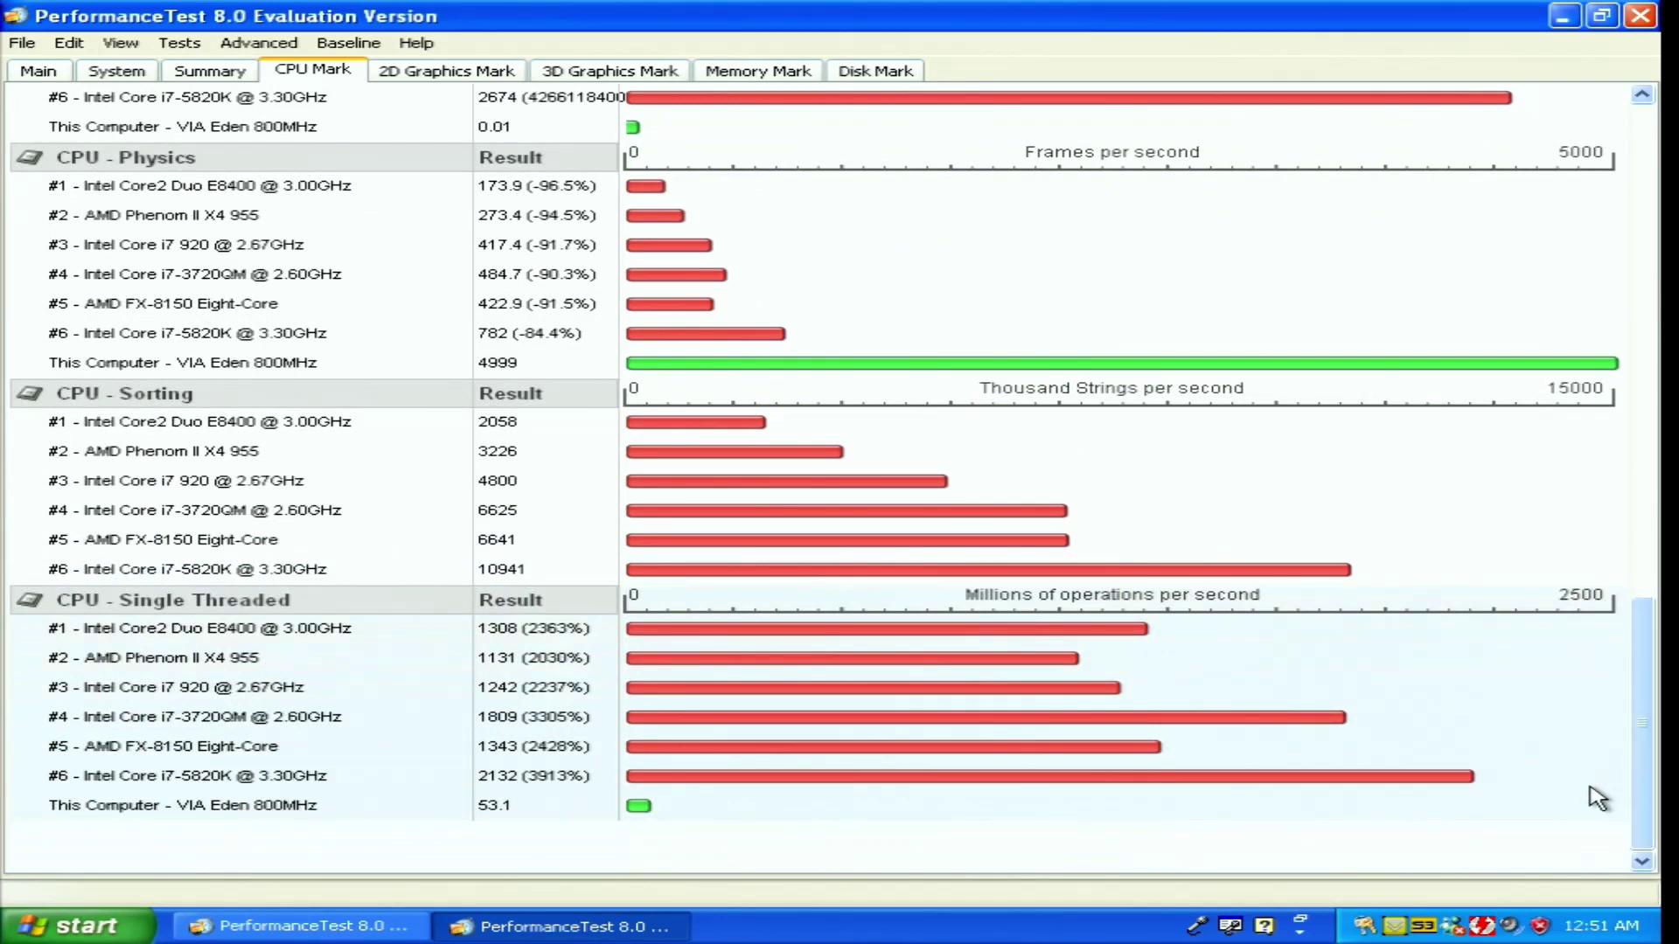